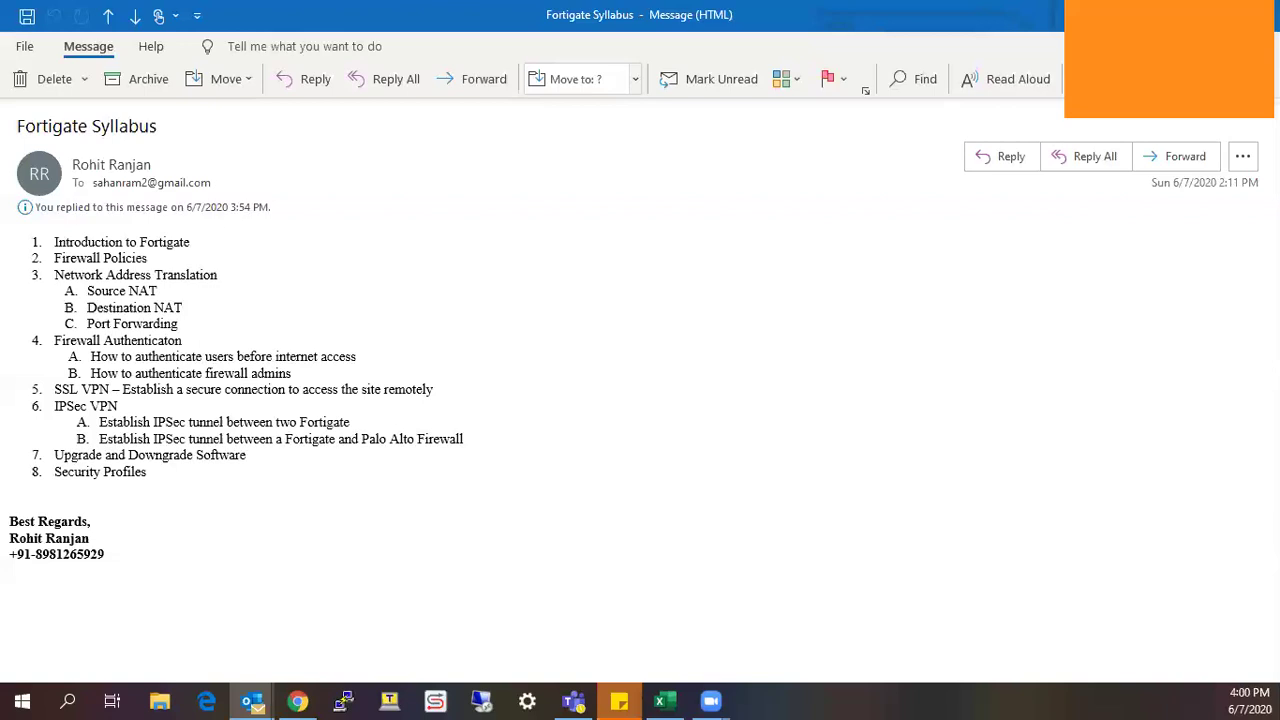
Bring up the Start menu app list, then dismiss it with Escape.
click(18, 700)
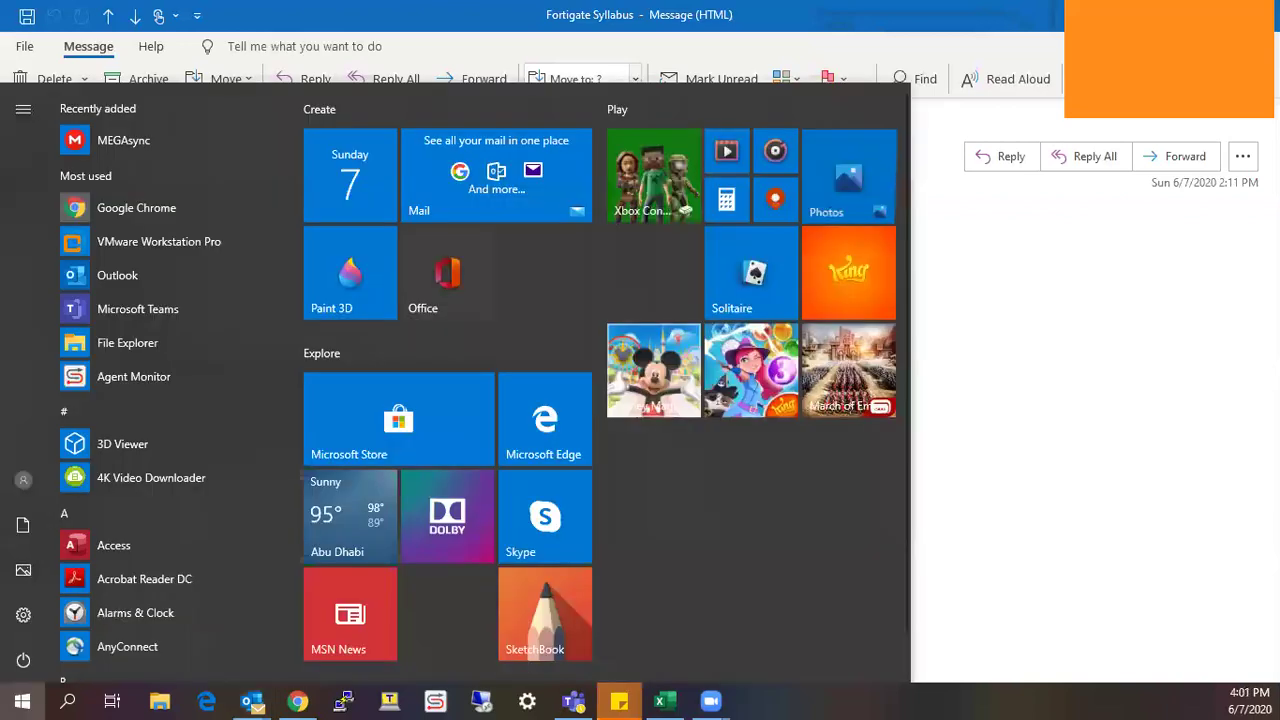
key(Escape)
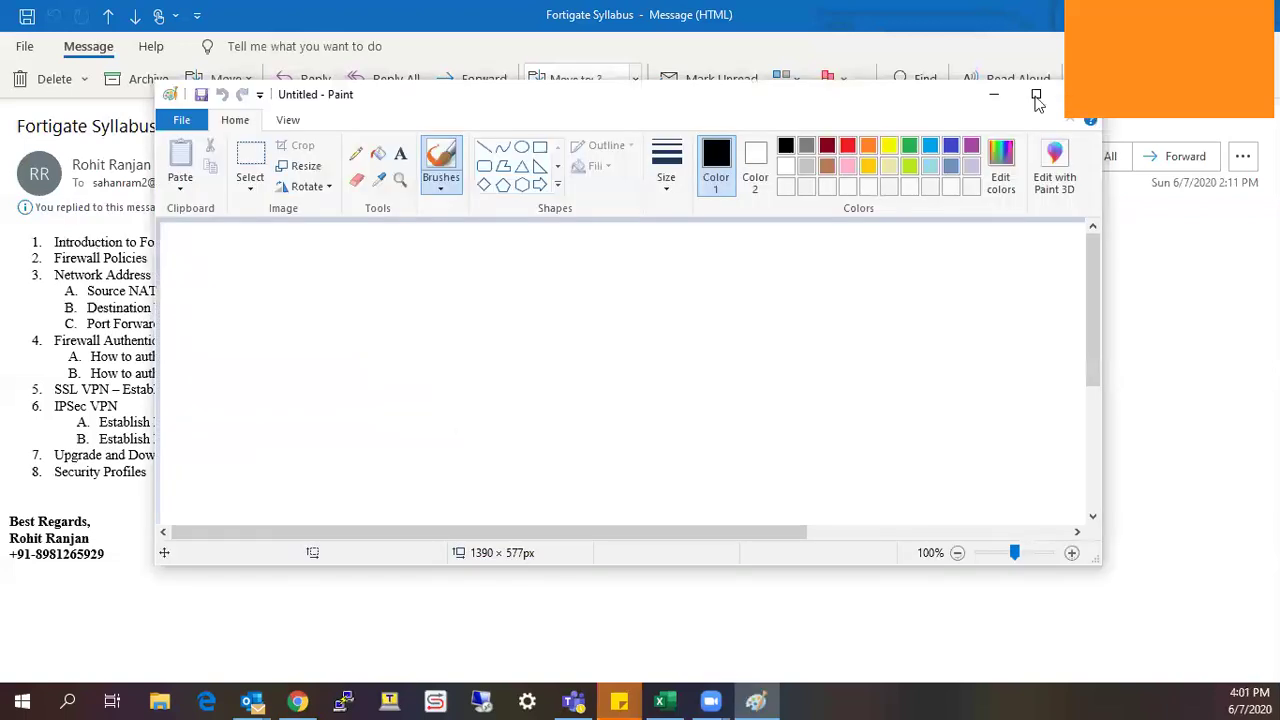
Maximize Paint and draw a wide rectangle near the canvas centre.
double_click(388, 92)
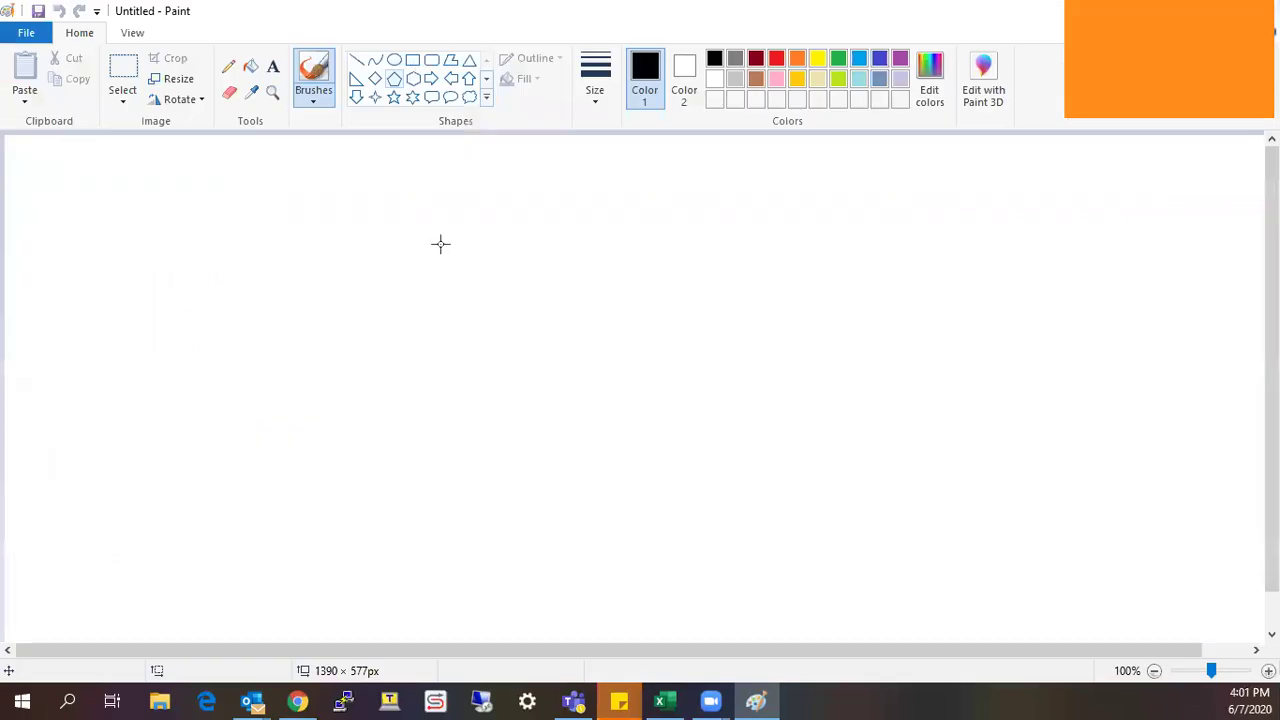
click(412, 59)
drag(760, 320, 441, 241)
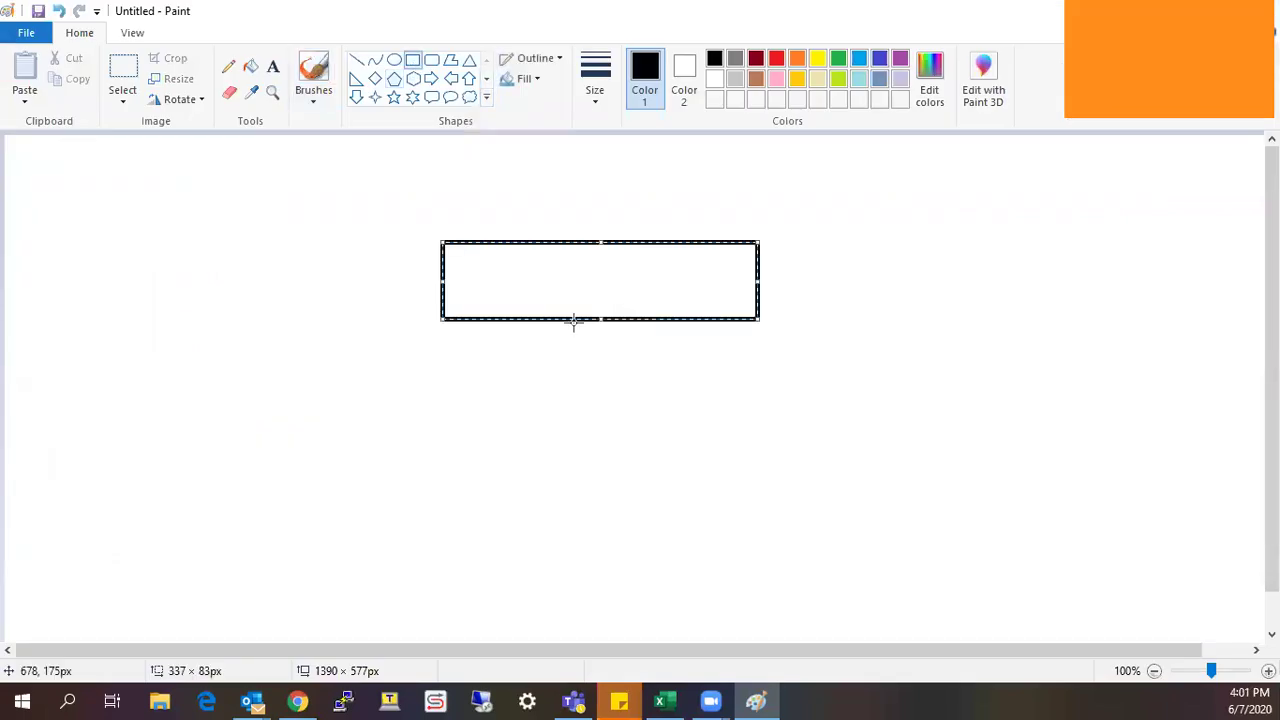
Draw vertical lines below and above the rectangle.
click(358, 62)
drag(567, 321, 571, 470)
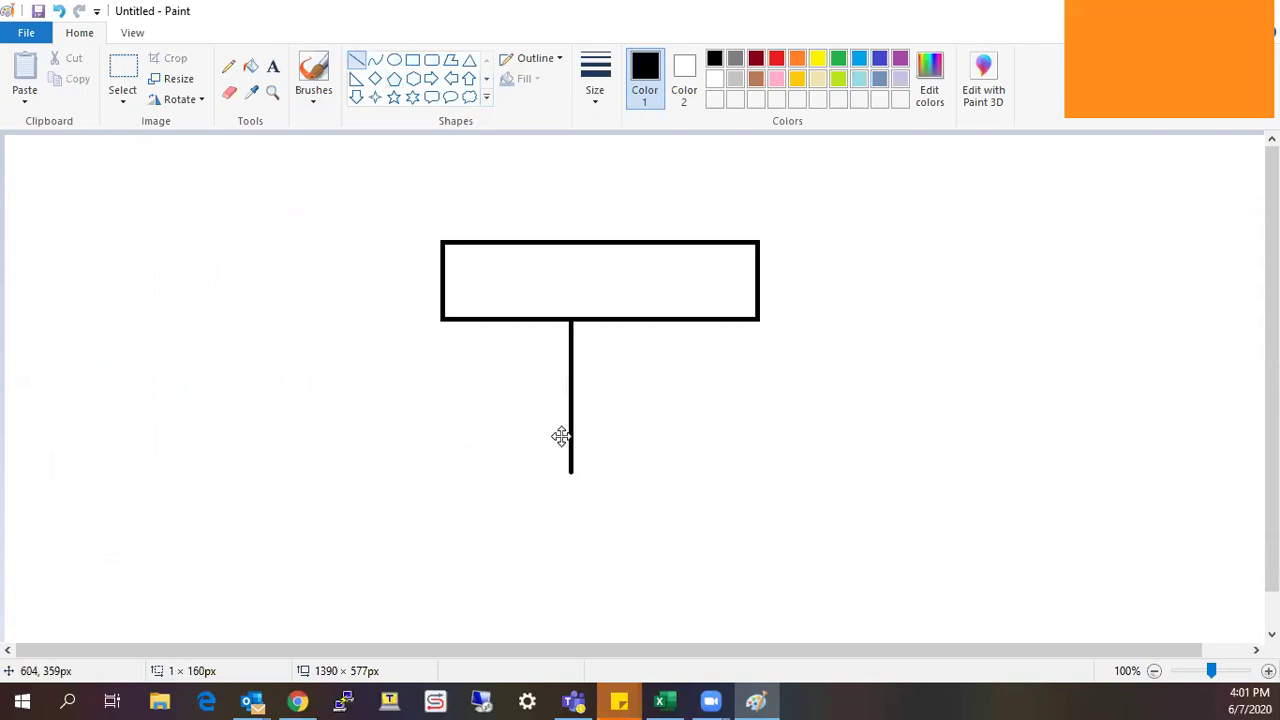
drag(581, 165, 584, 245)
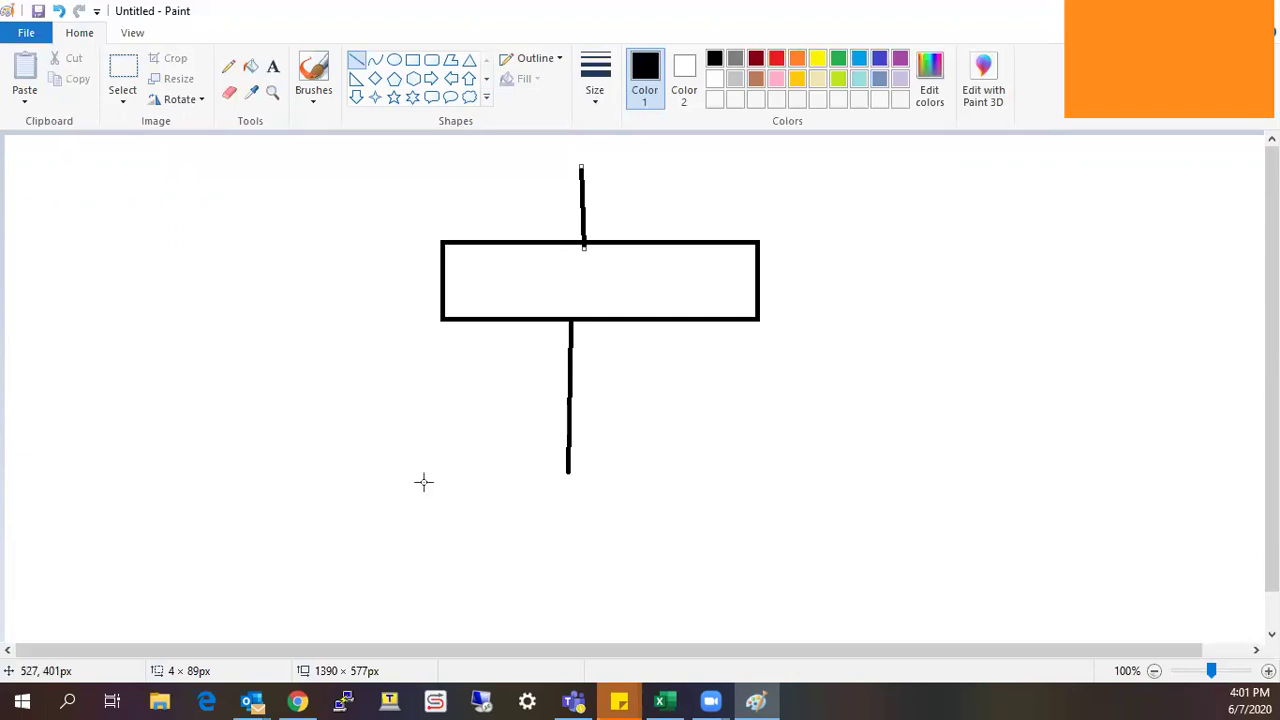
Draw a long baseline under the lower stem, a connector, and two short strokes by the upper stem.
mouse_move(399, 486)
mouse_down()
mouse_move(862, 469)
mouse_move(861, 488)
mouse_up()
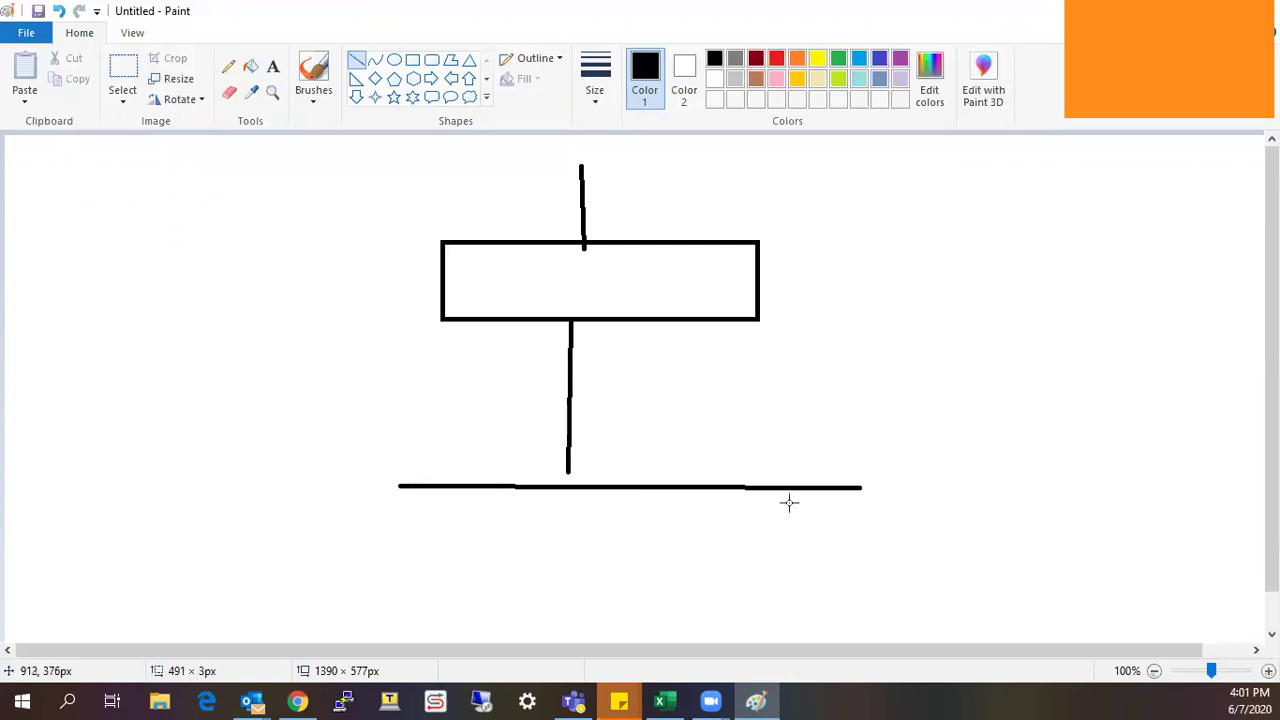
drag(569, 457, 567, 490)
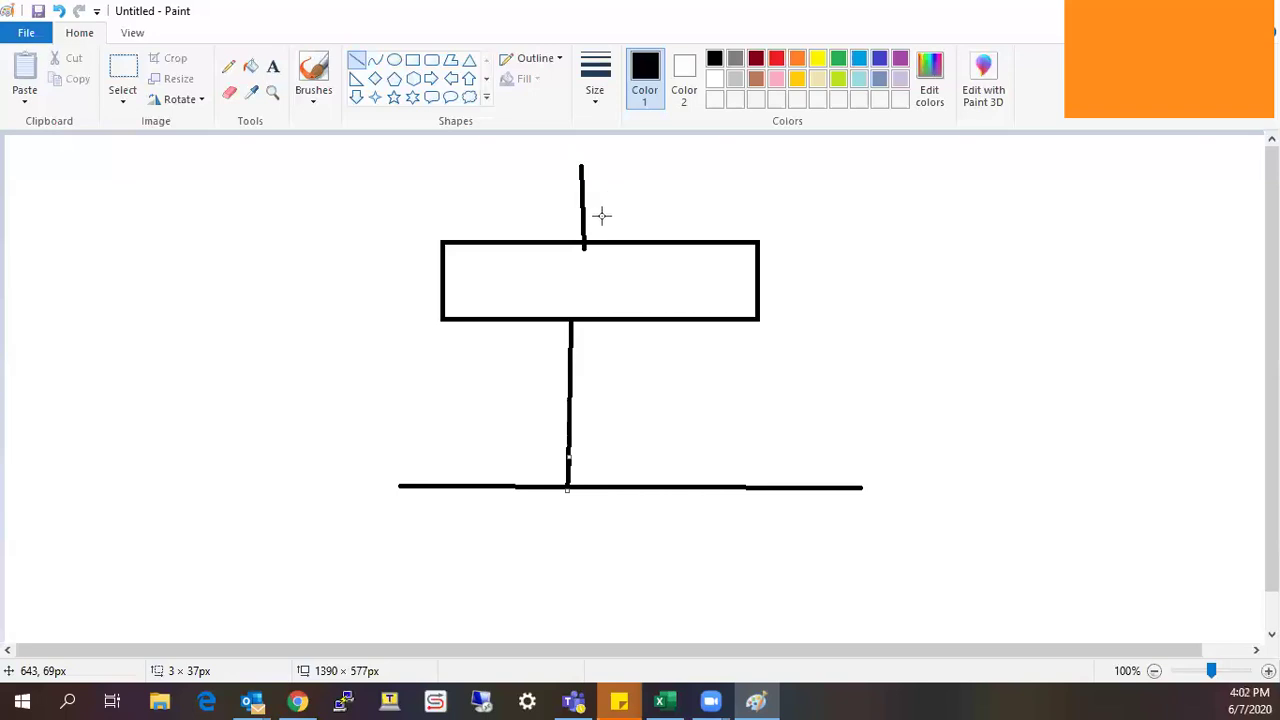
drag(613, 226, 605, 212)
mouse_move(615, 228)
mouse_down()
mouse_move(586, 232)
mouse_move(595, 224)
mouse_up()
Launch VMware Workstation Pro and resume the suspended FortiGate-VM64 virtual machine.
key(super)
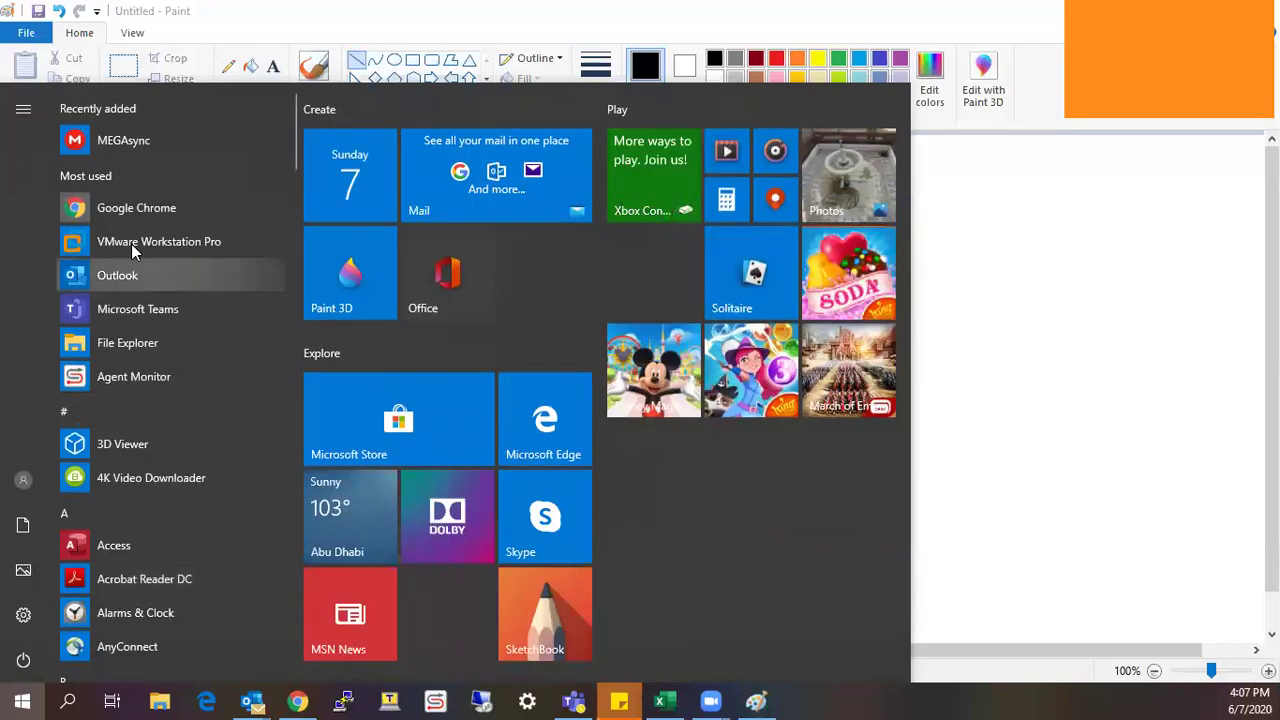
click(133, 244)
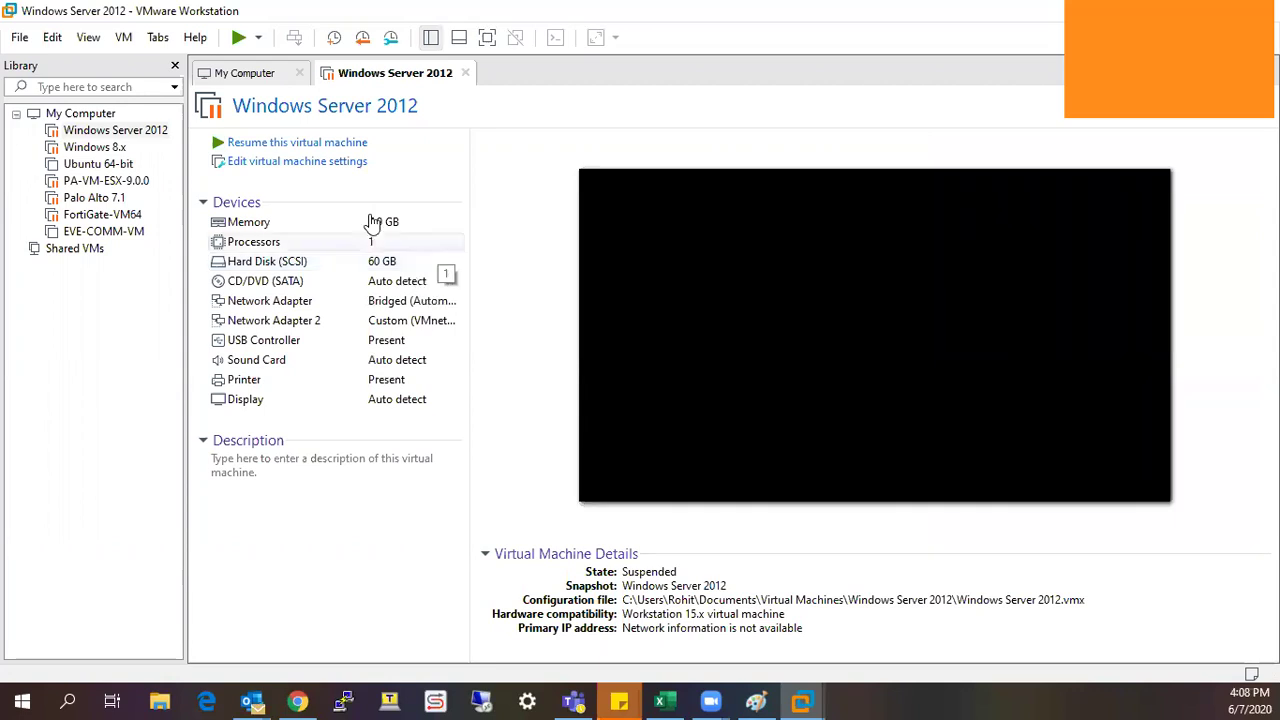
click(249, 142)
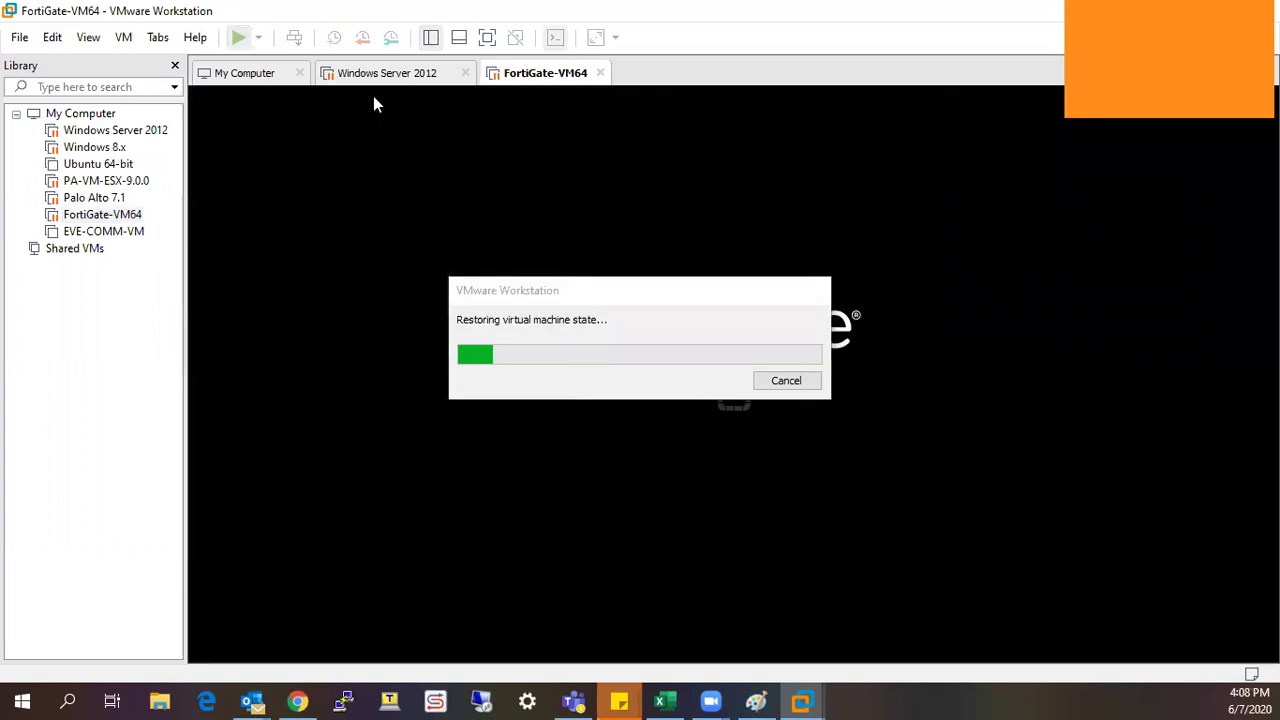
Switch to the Windows Server 2012 virtual machine's console.
click(384, 80)
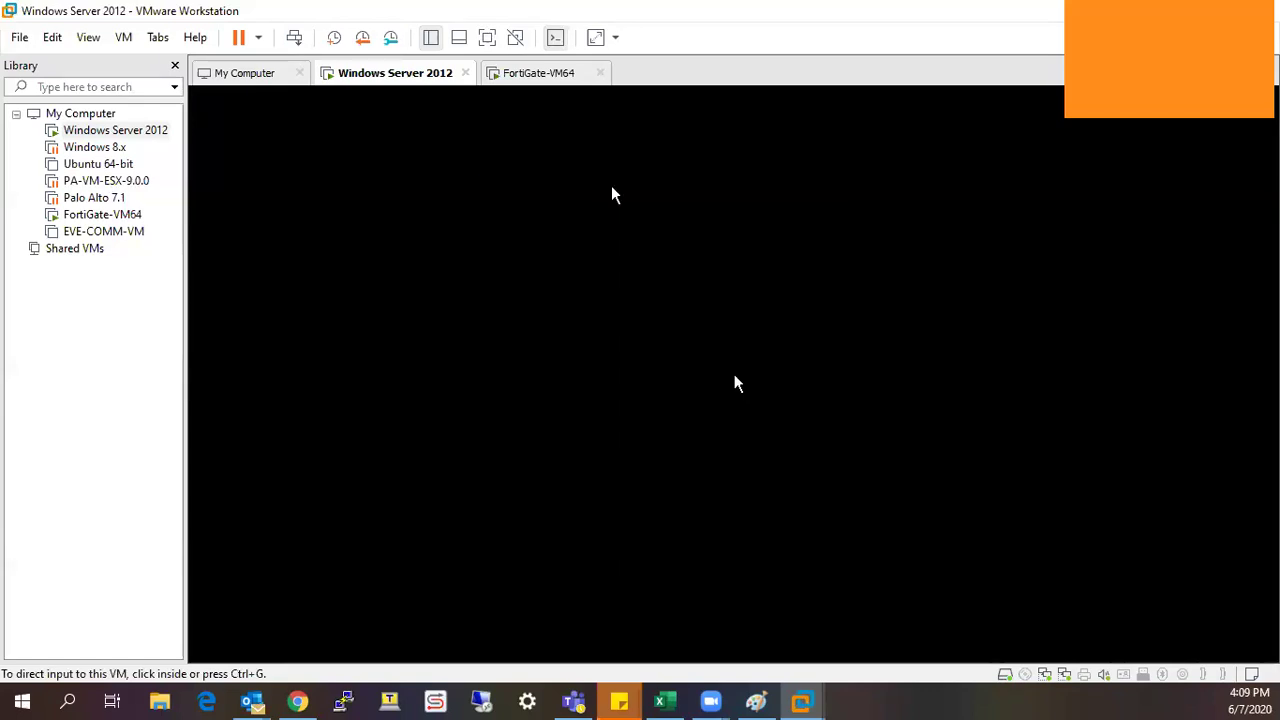
Wake the Windows Server 2012 guest in full screen and enter its sign-in password.
click(734, 374)
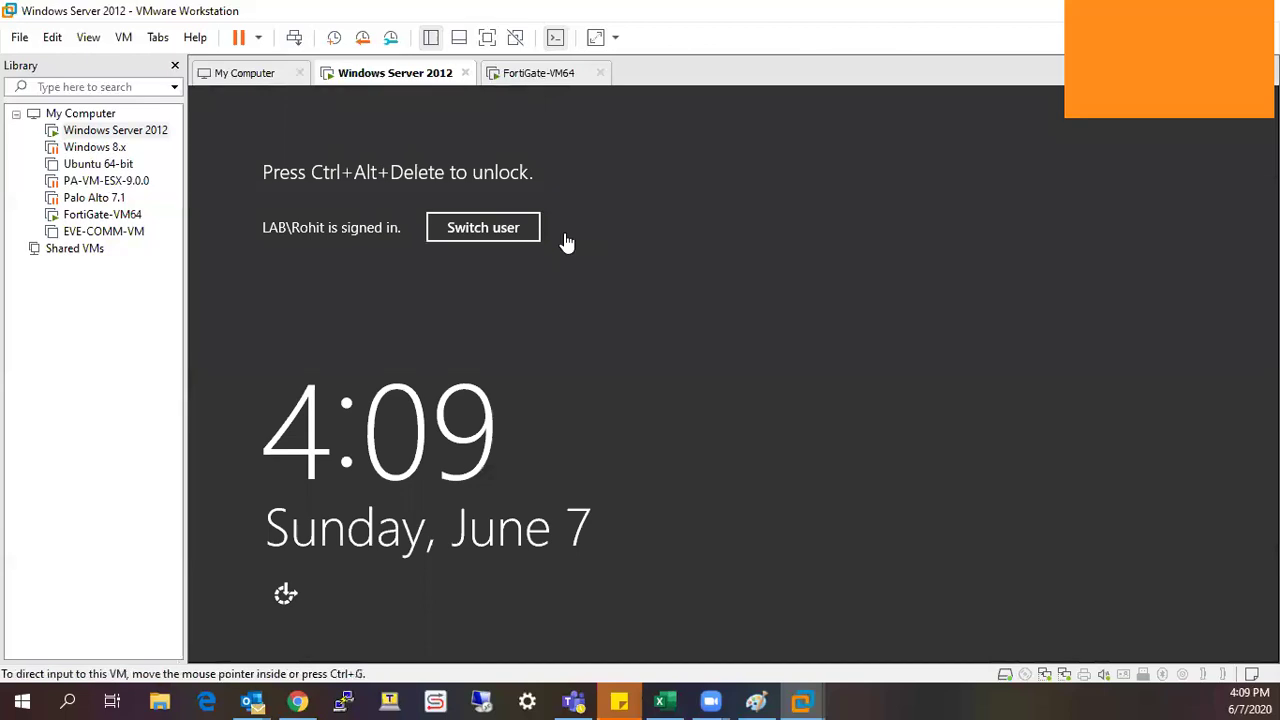
key(ctrl+Tab)
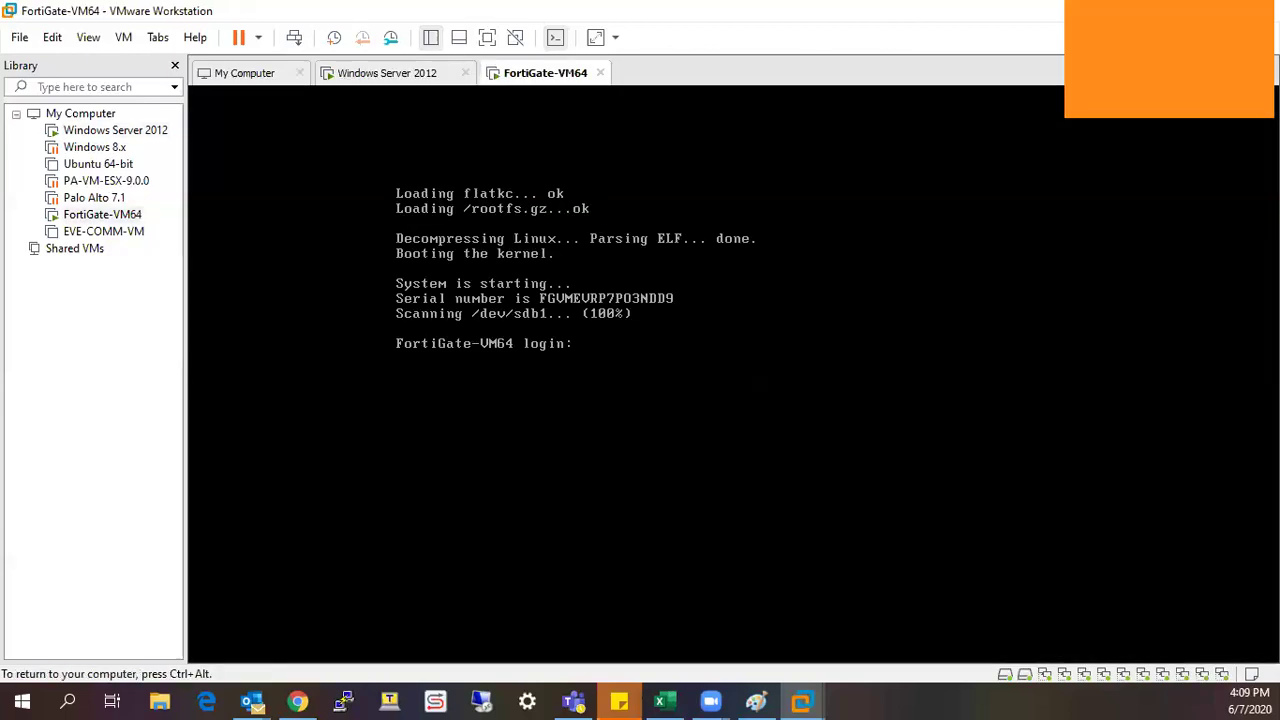
key(ctrl+alt)
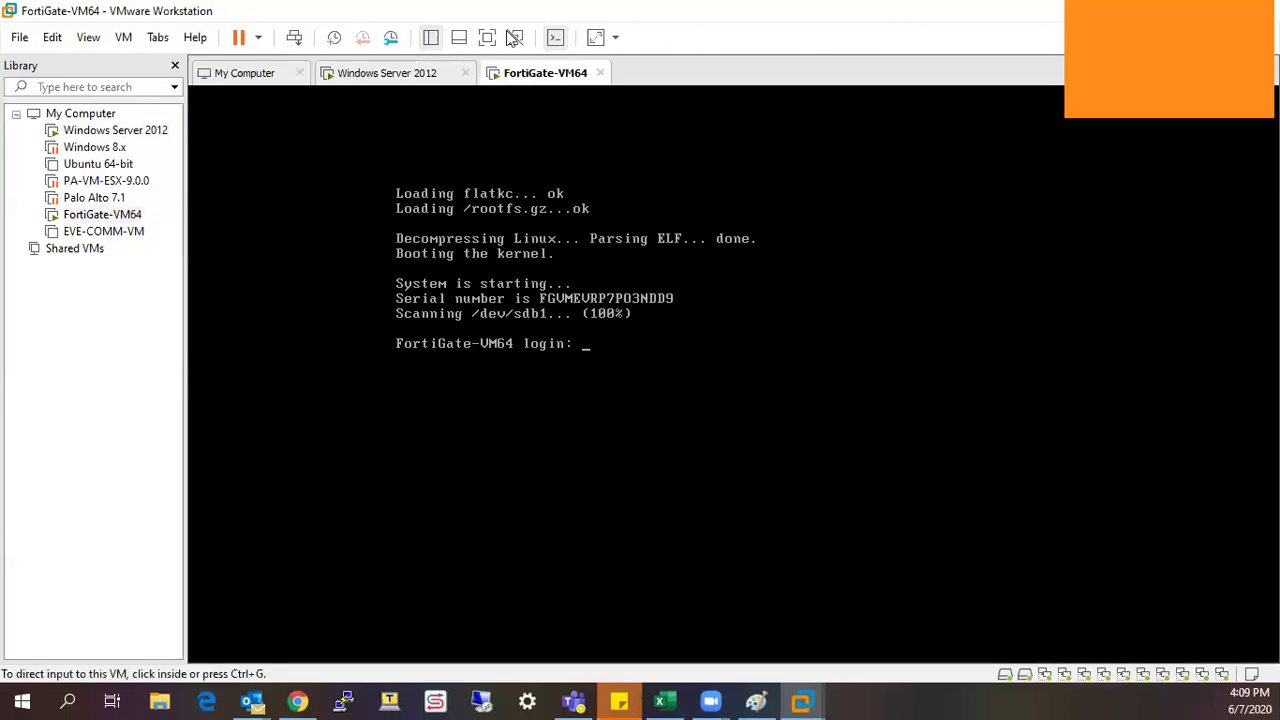
key(ctrl+shift+Tab)
key(ctrl+alt+Return)
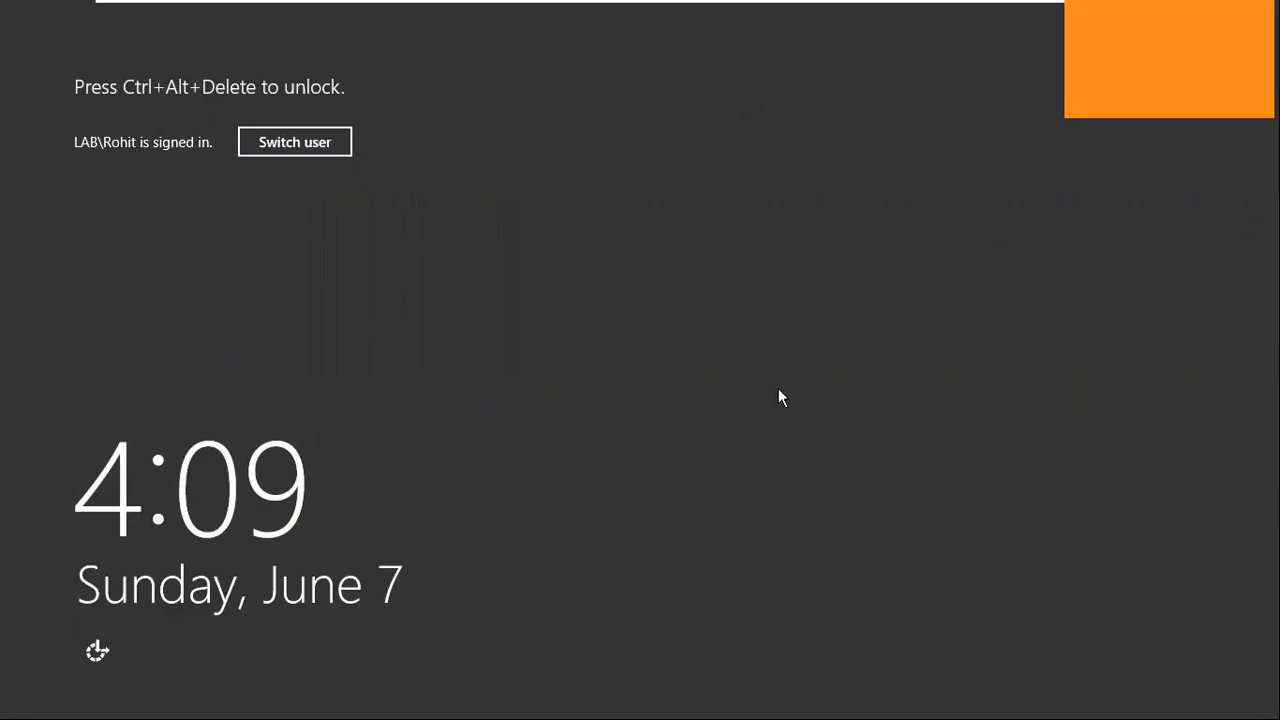
key(ctrl+alt+Insert)
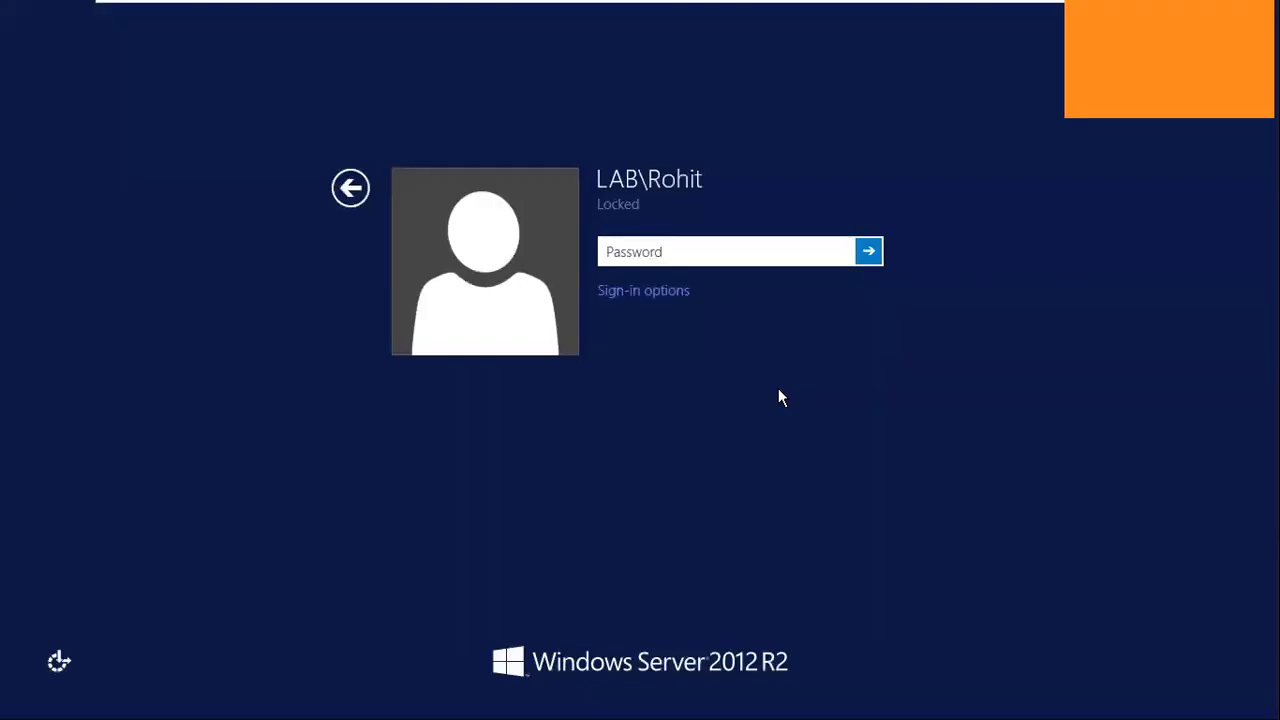
text(•••••••)
Unlock the guest, close the EVE topology tab, sign in with saved admin credentials, skip setup.
key(Return)
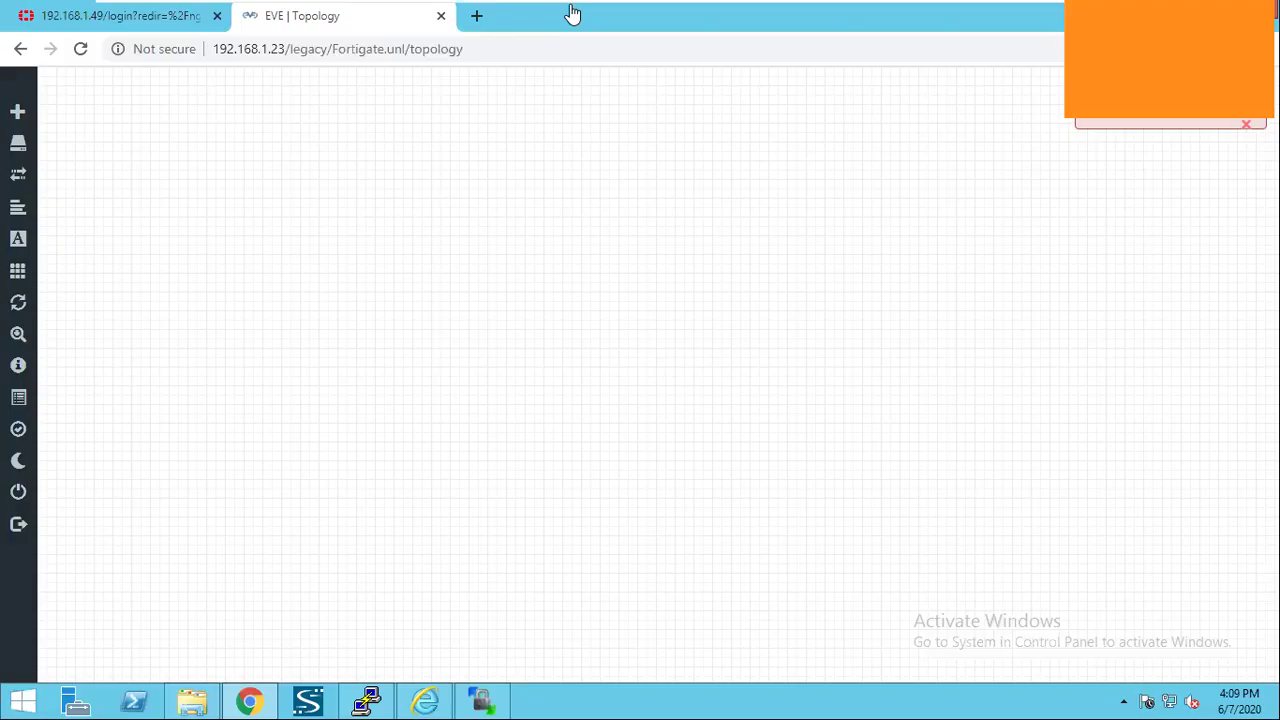
click(444, 20)
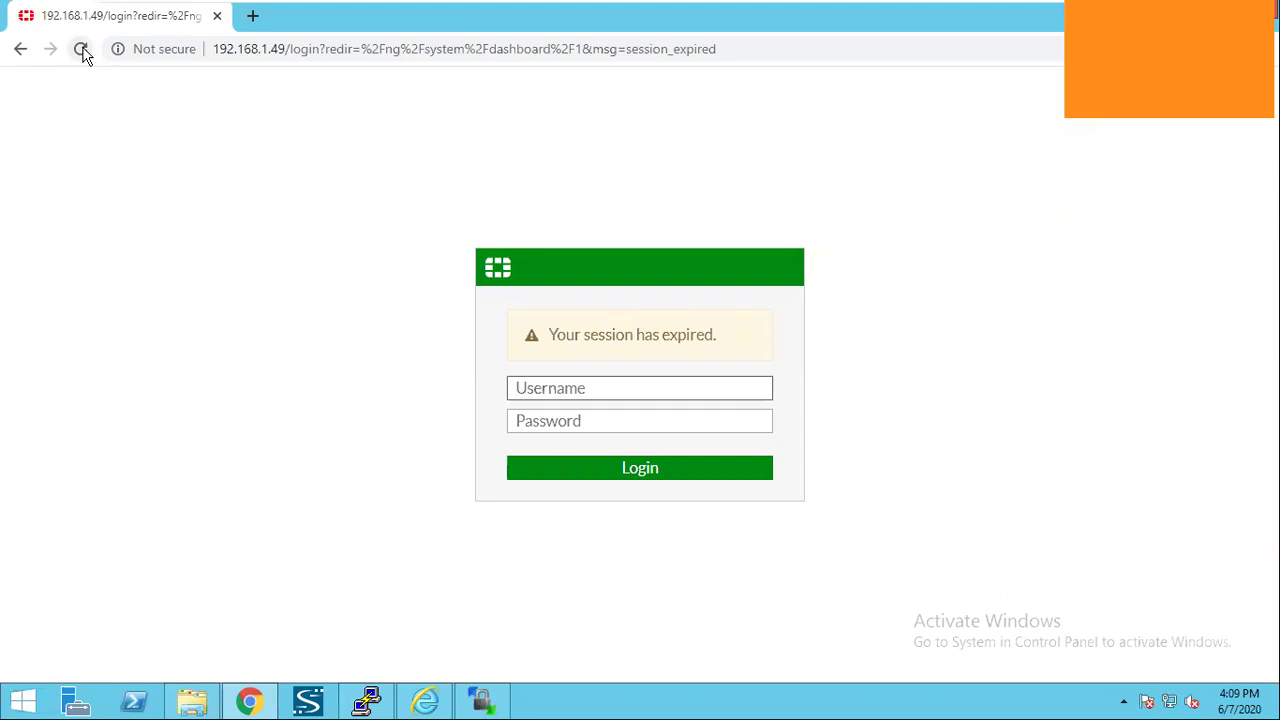
click(521, 388)
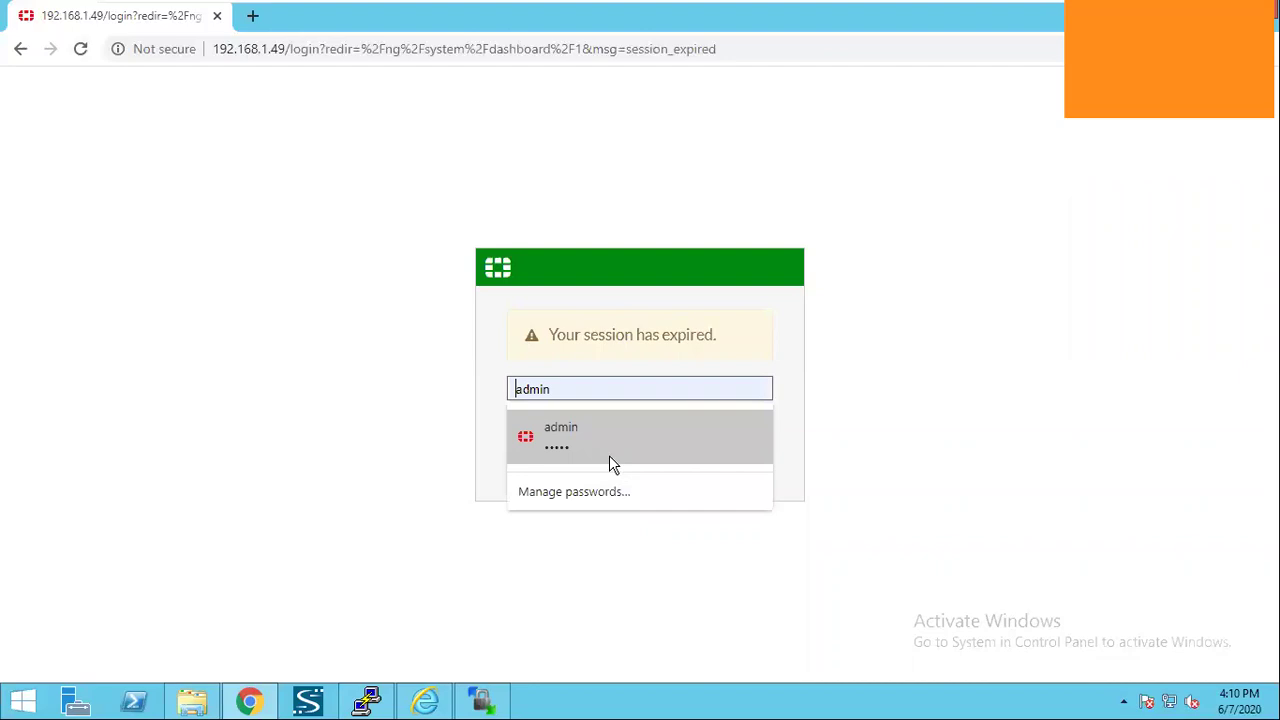
click(609, 455)
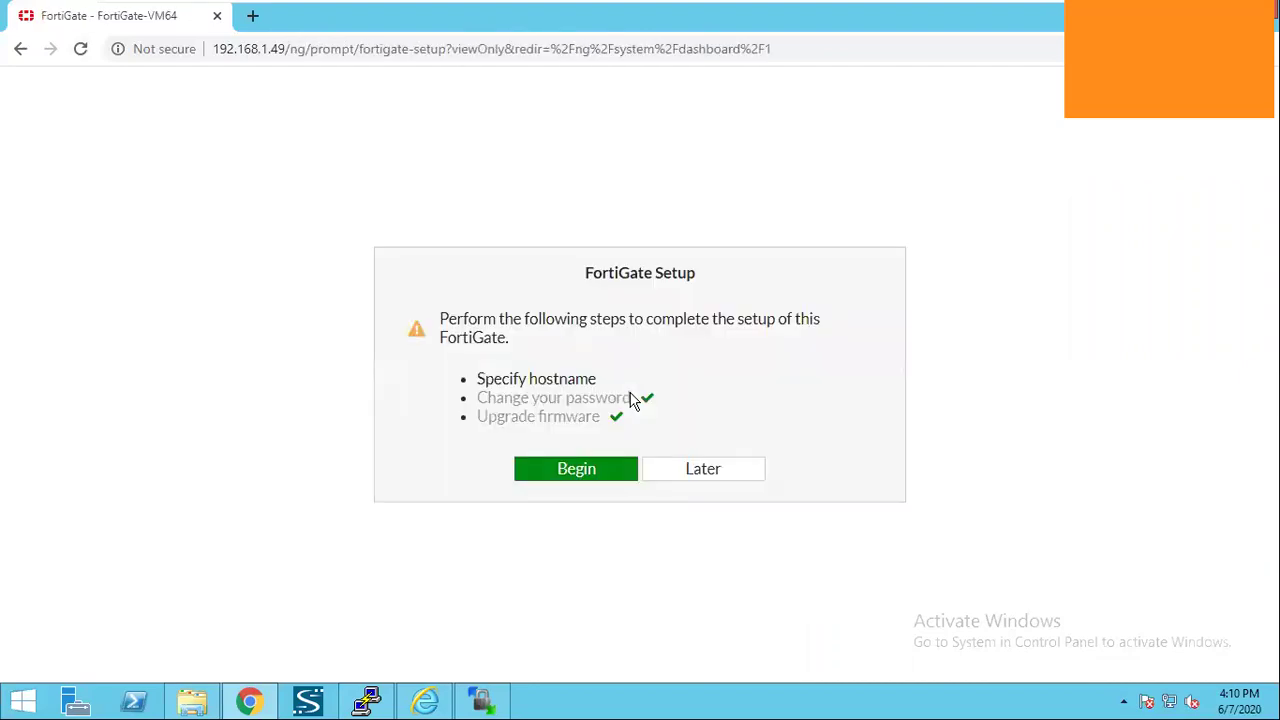
click(702, 470)
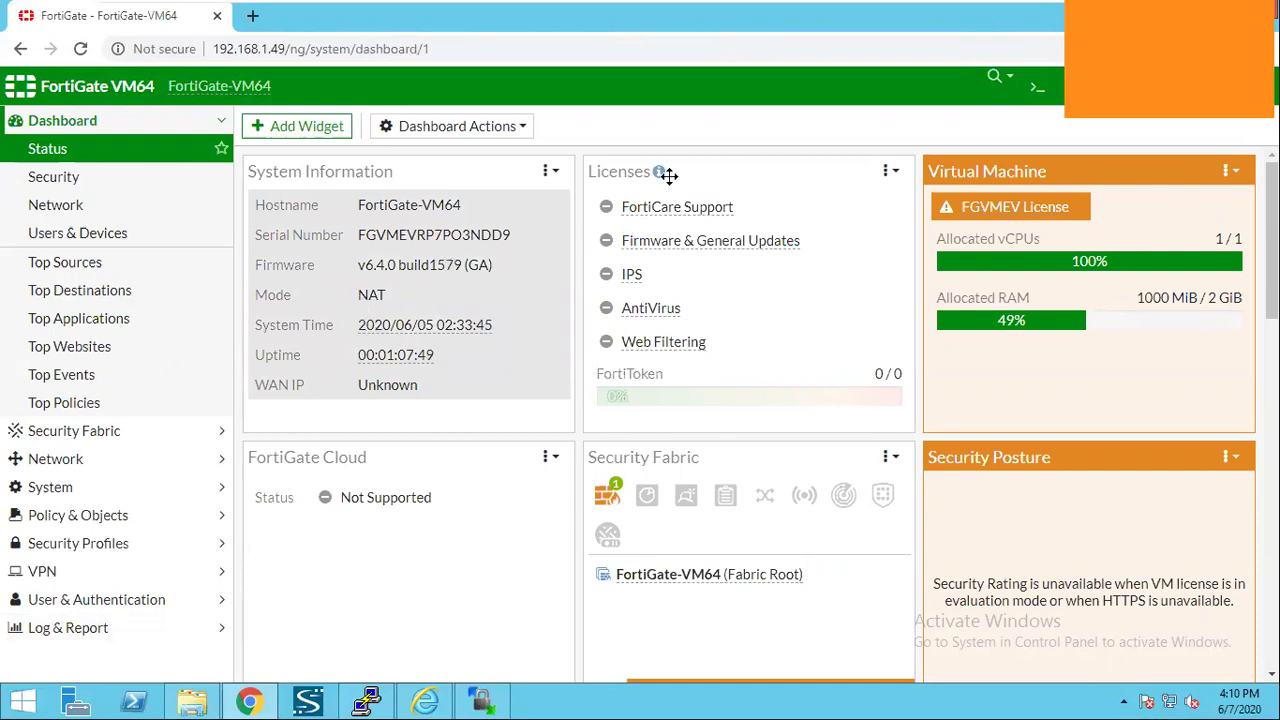
Move the Licenses widget, collapse Dashboard, and browse the Network Interfaces list.
drag(663, 177, 535, 369)
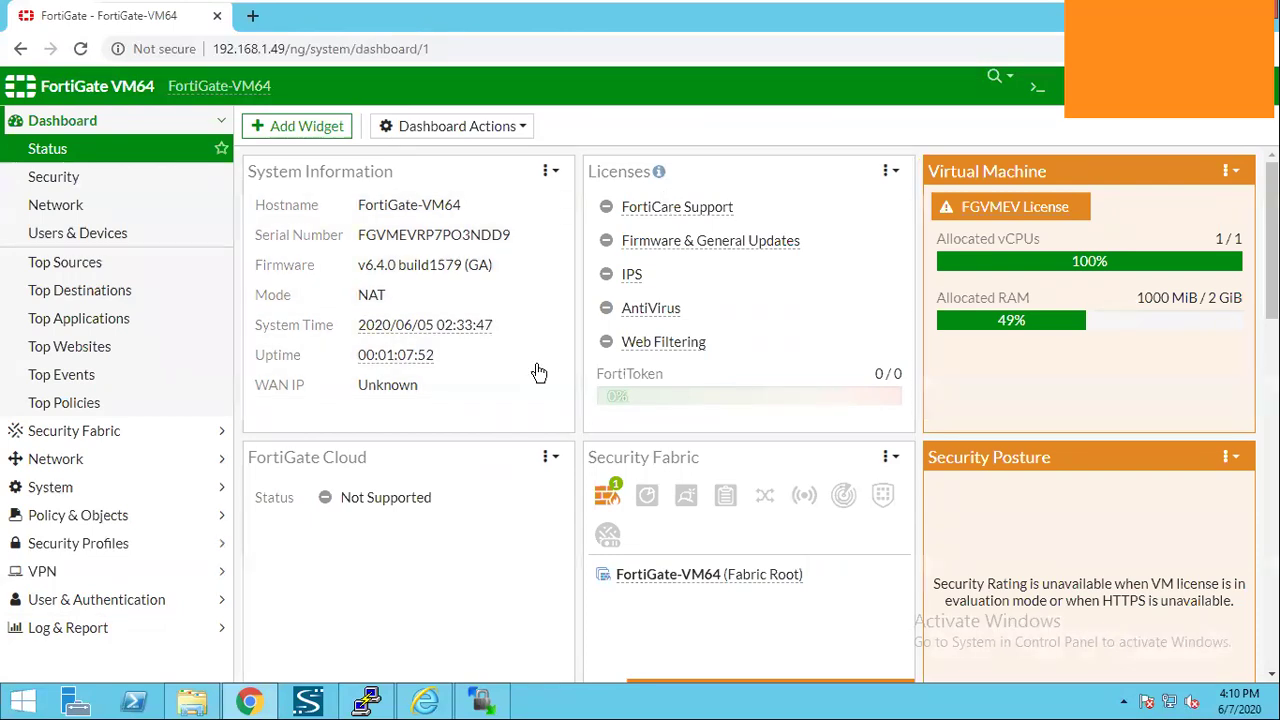
click(198, 127)
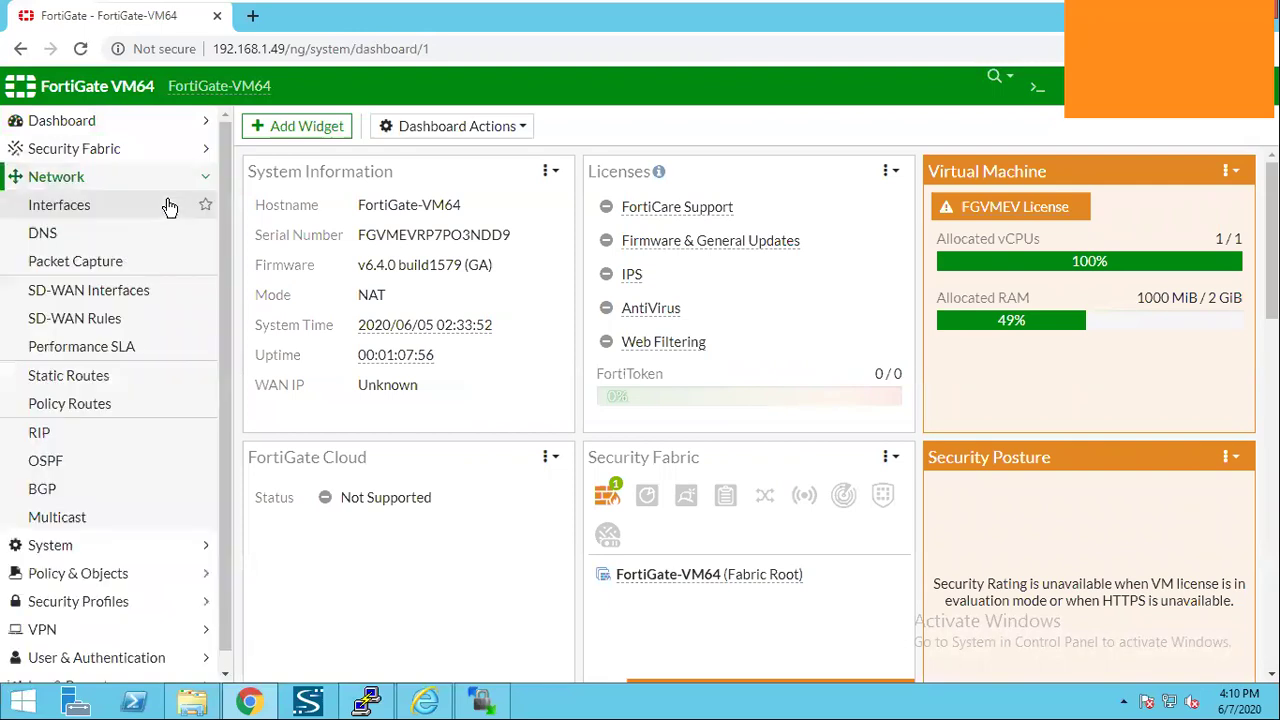
click(166, 206)
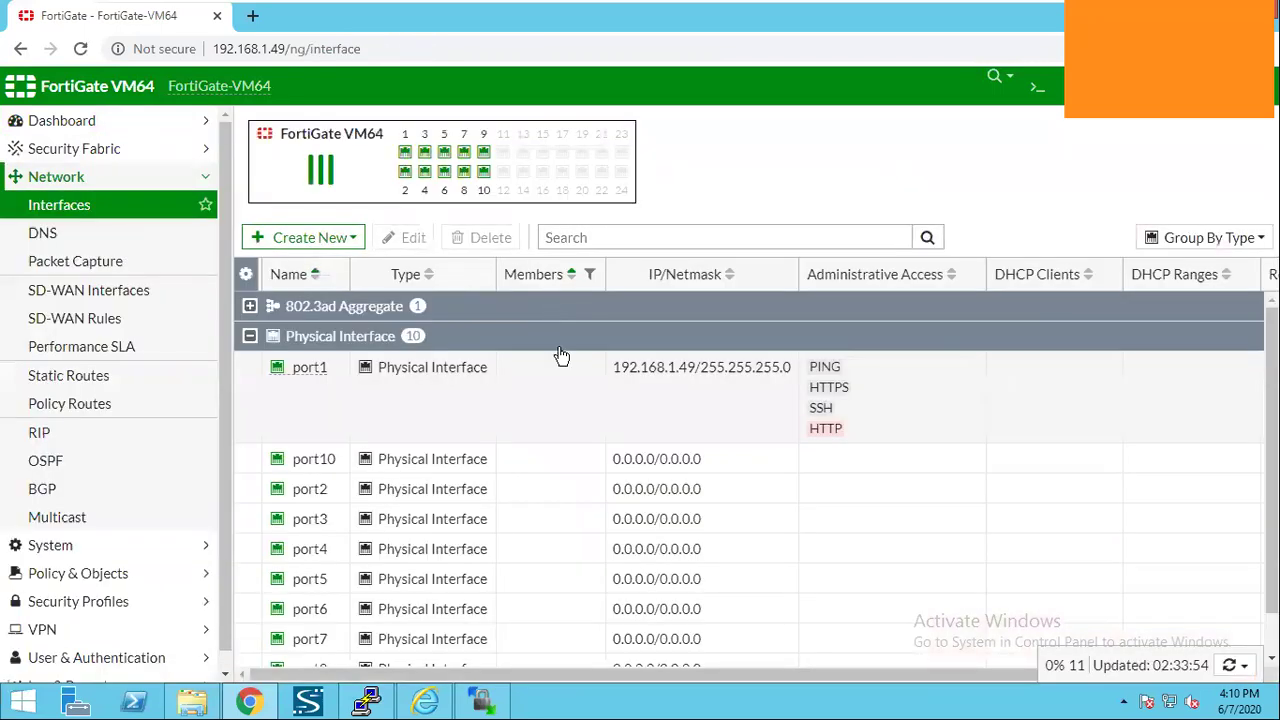
scroll(565, 370, down, 1)
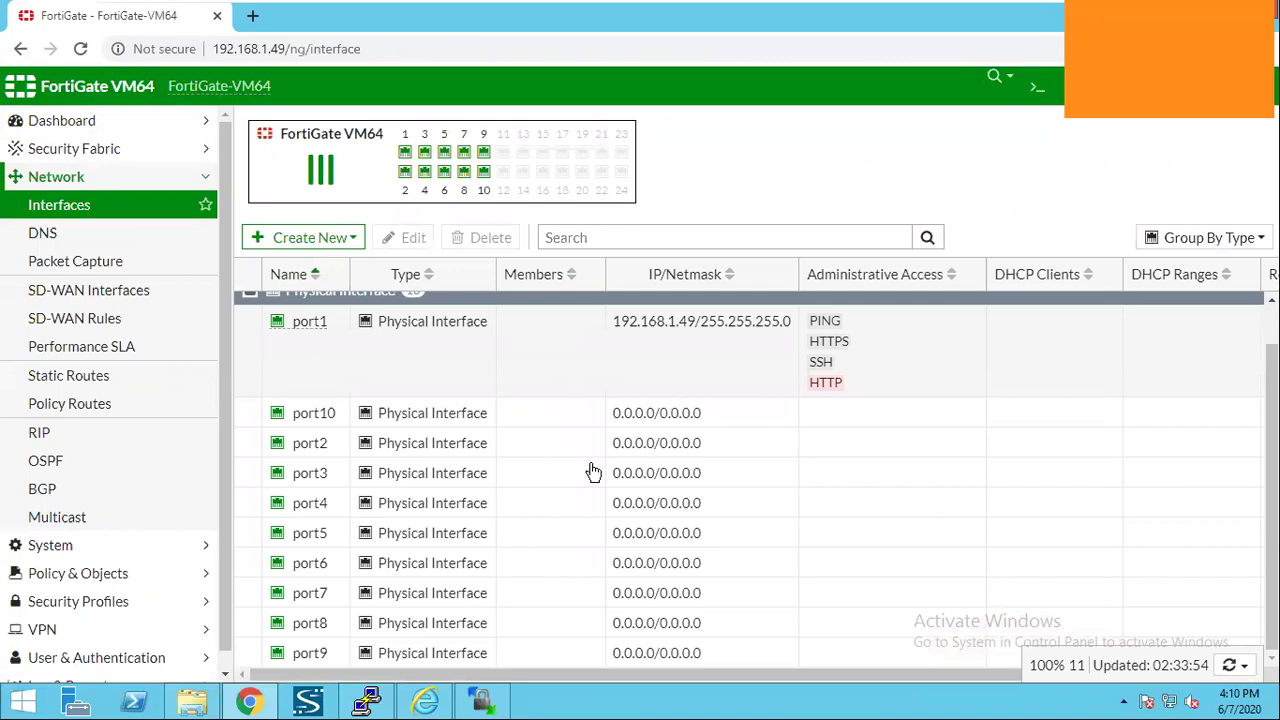
scroll(590, 472, up, 1)
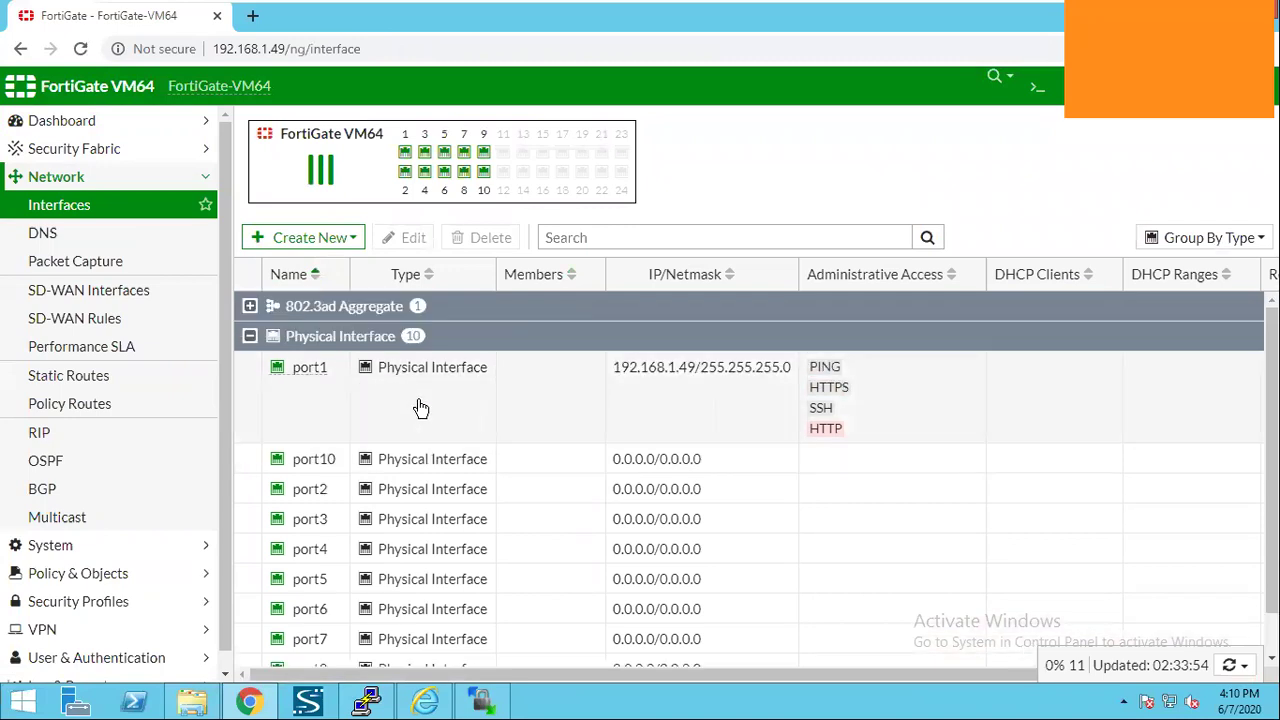
Start a new packet capture filter, view its Interface choices, cancel it, and collapse Network.
click(155, 272)
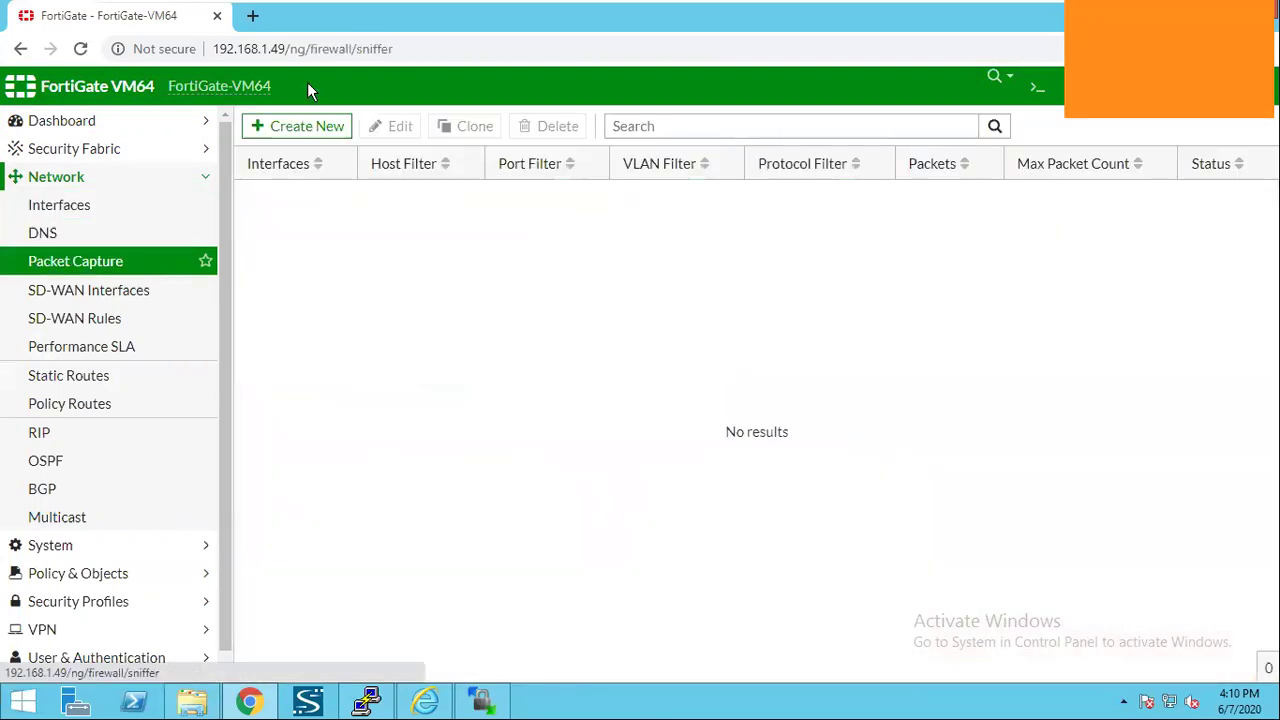
click(297, 128)
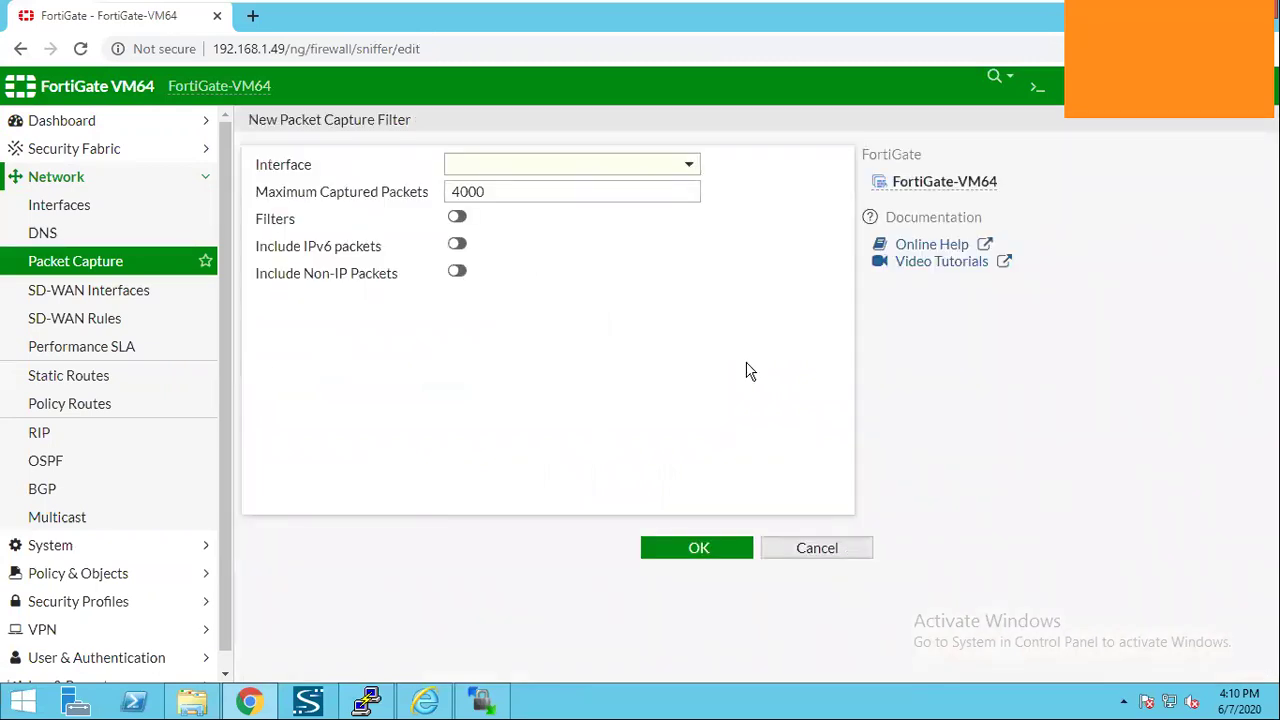
click(684, 172)
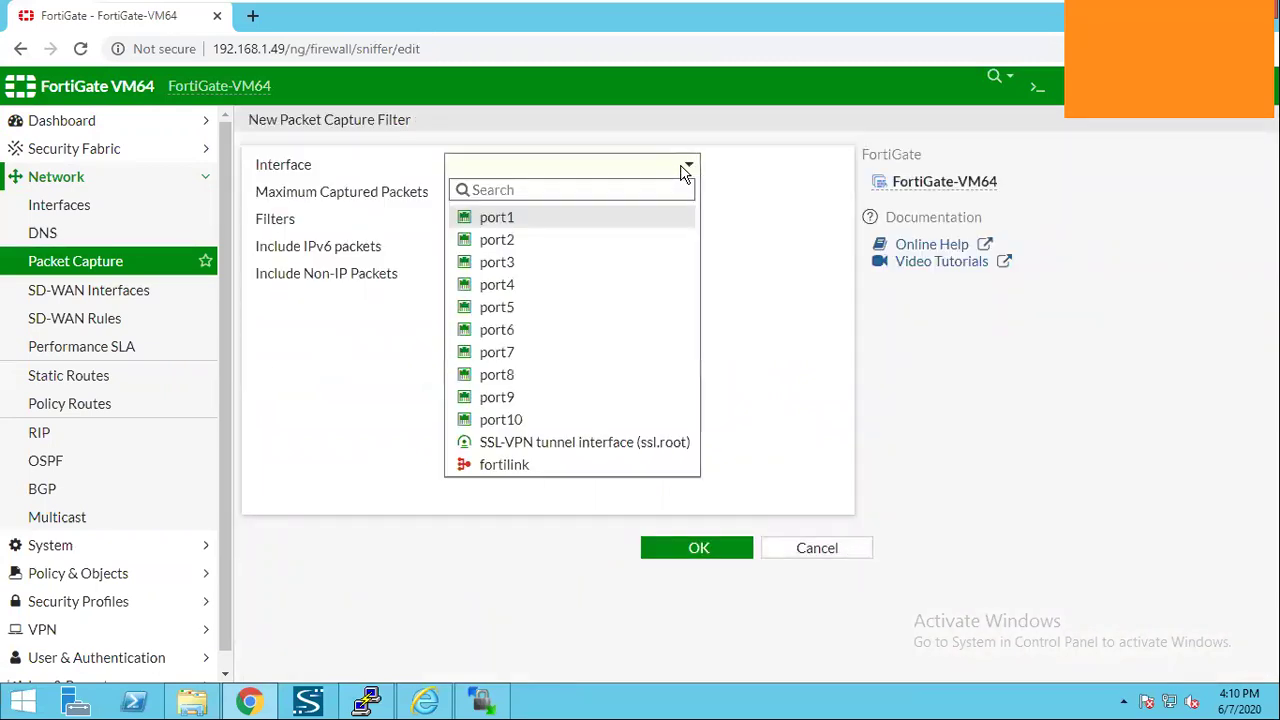
click(829, 520)
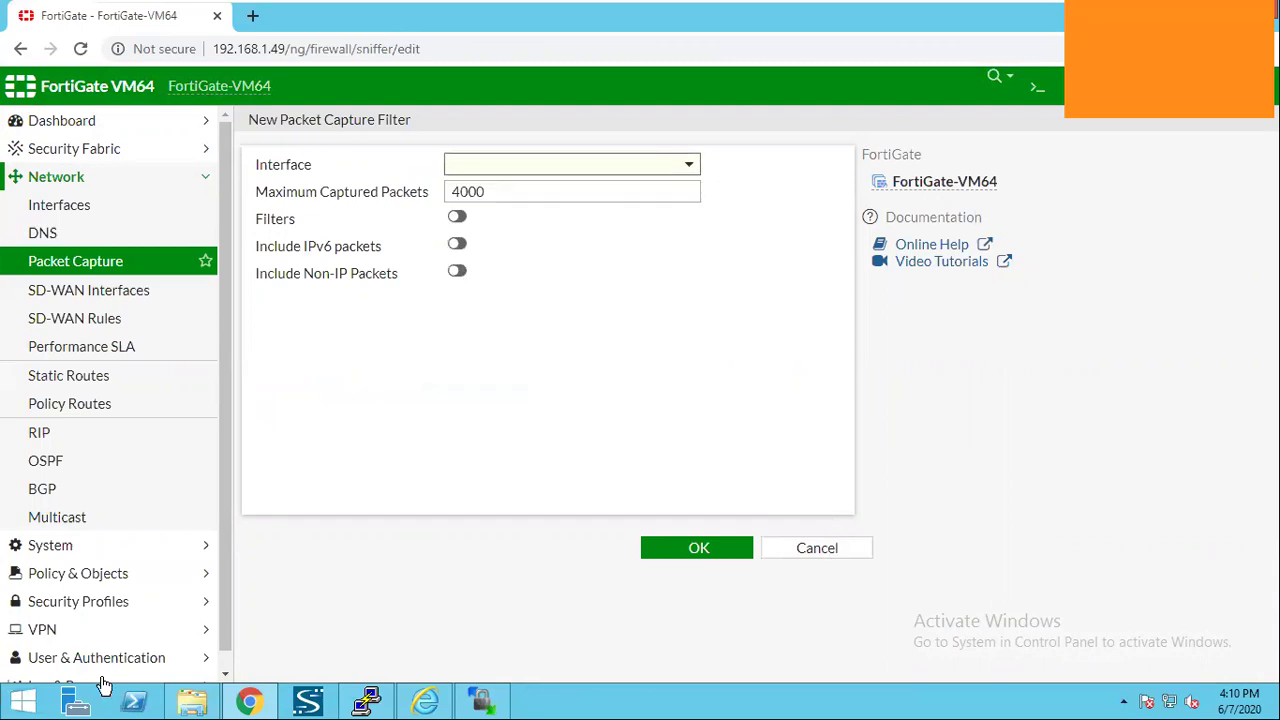
click(188, 198)
click(194, 184)
View the System Administrators list, then open System Settings and collapse the System group.
click(190, 208)
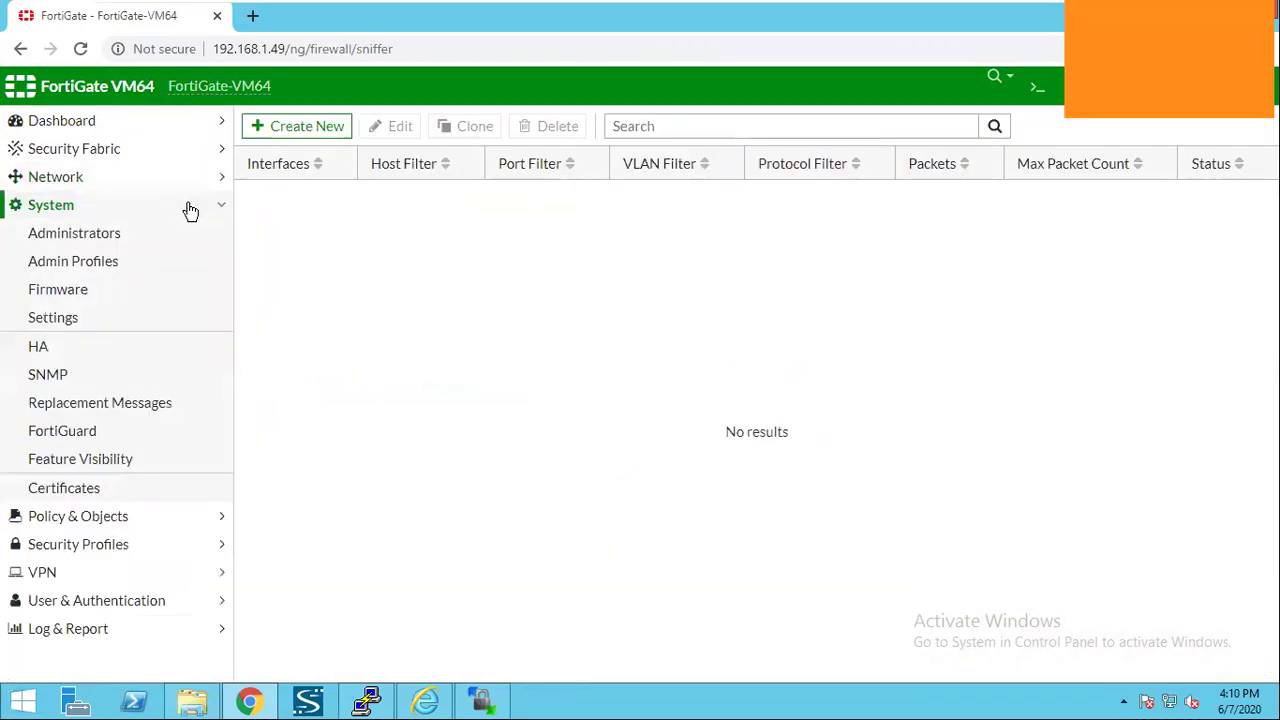
click(175, 232)
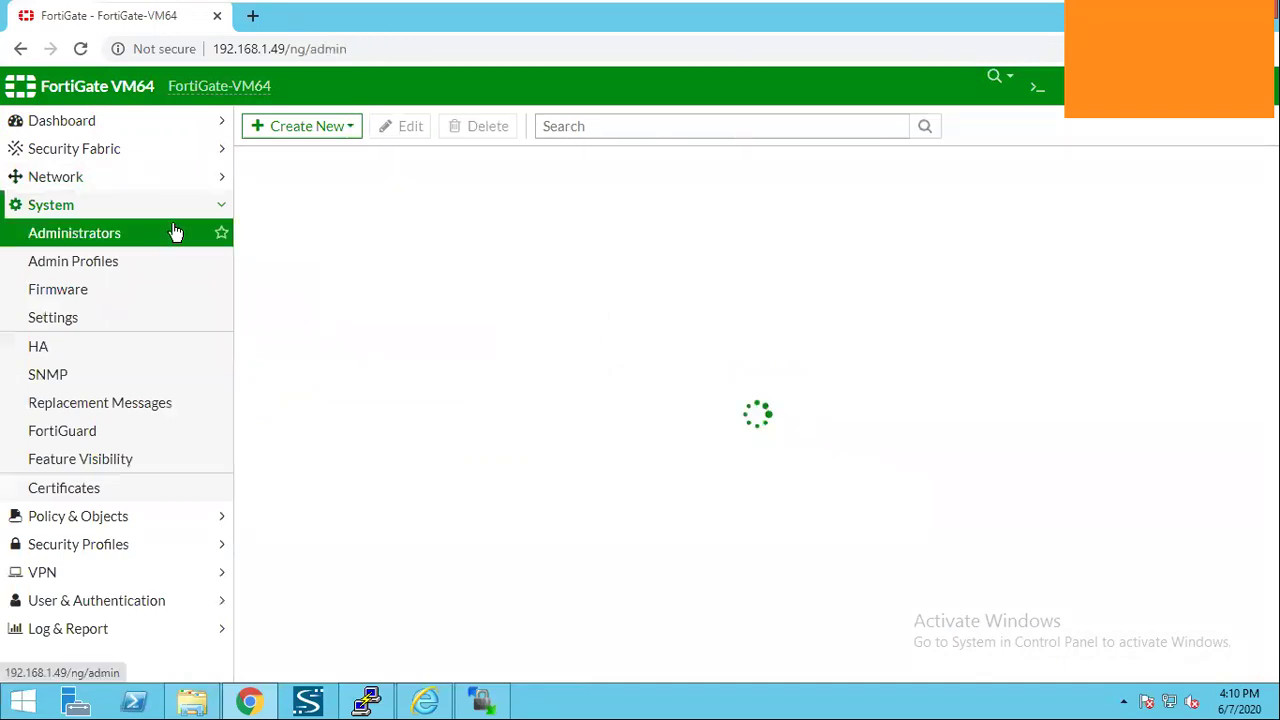
click(136, 315)
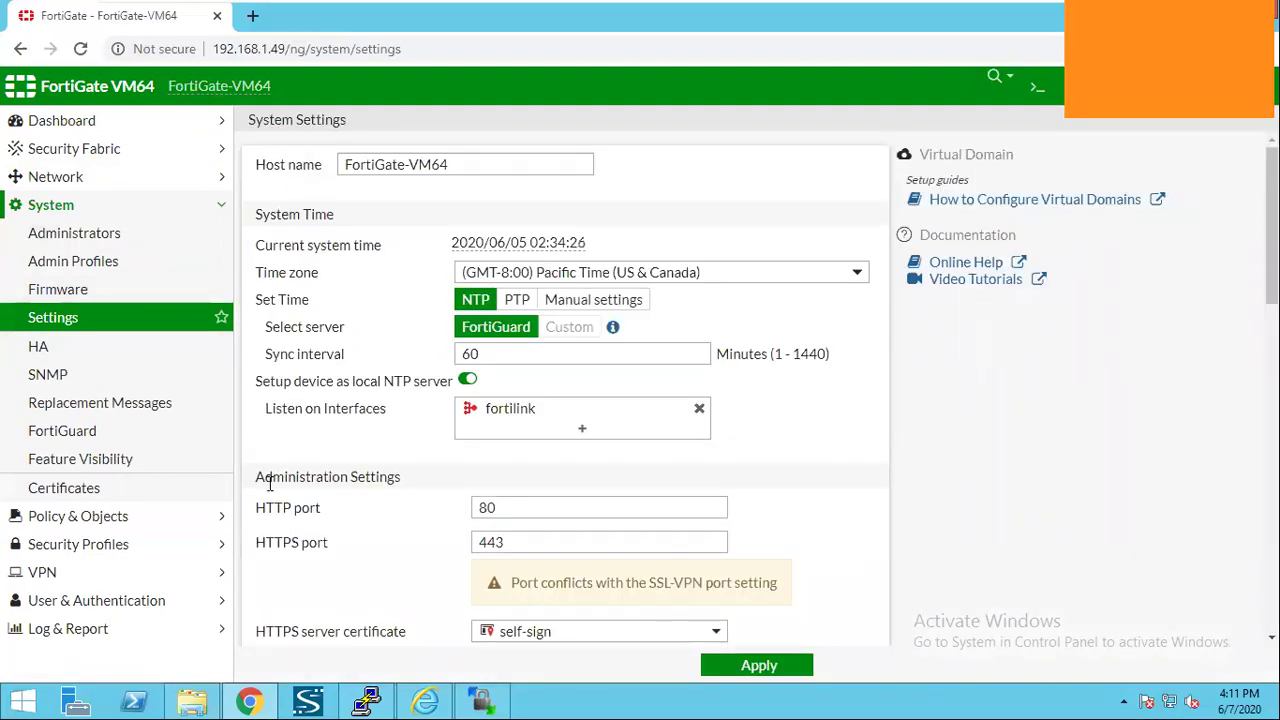
click(145, 201)
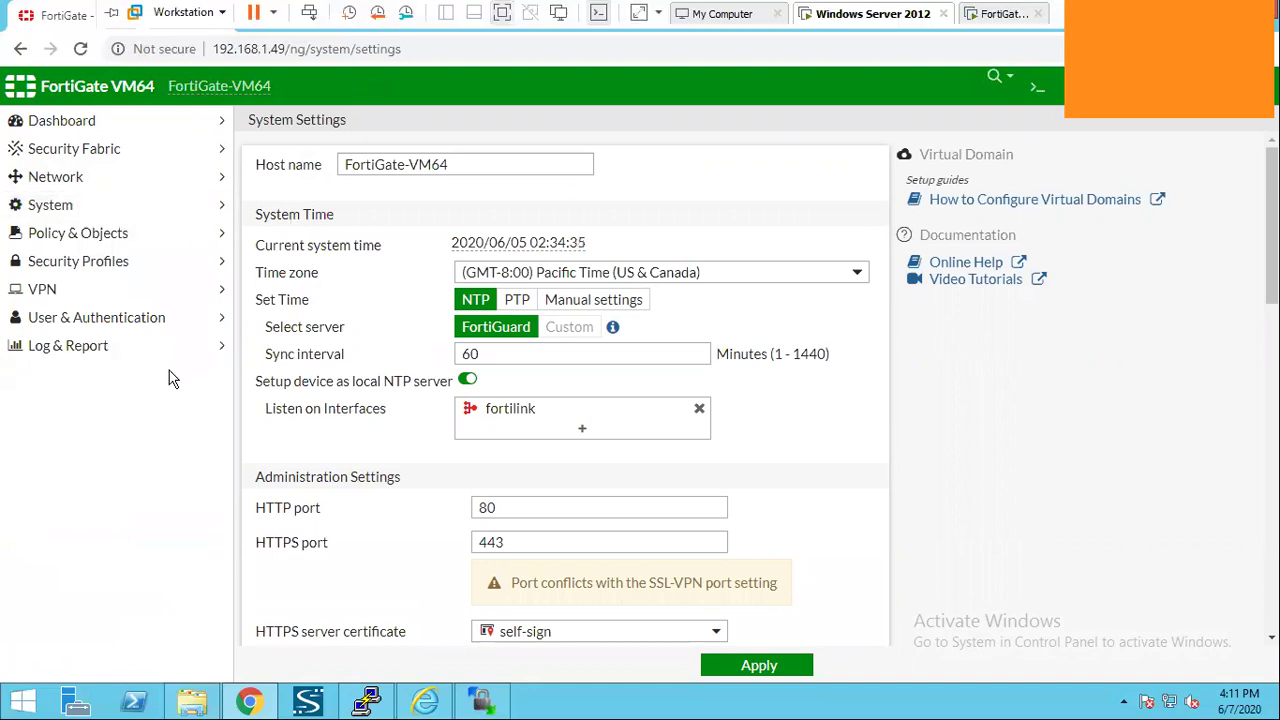
Briefly expand and collapse the VPN, Security Profiles and System sidebar groups.
click(146, 300)
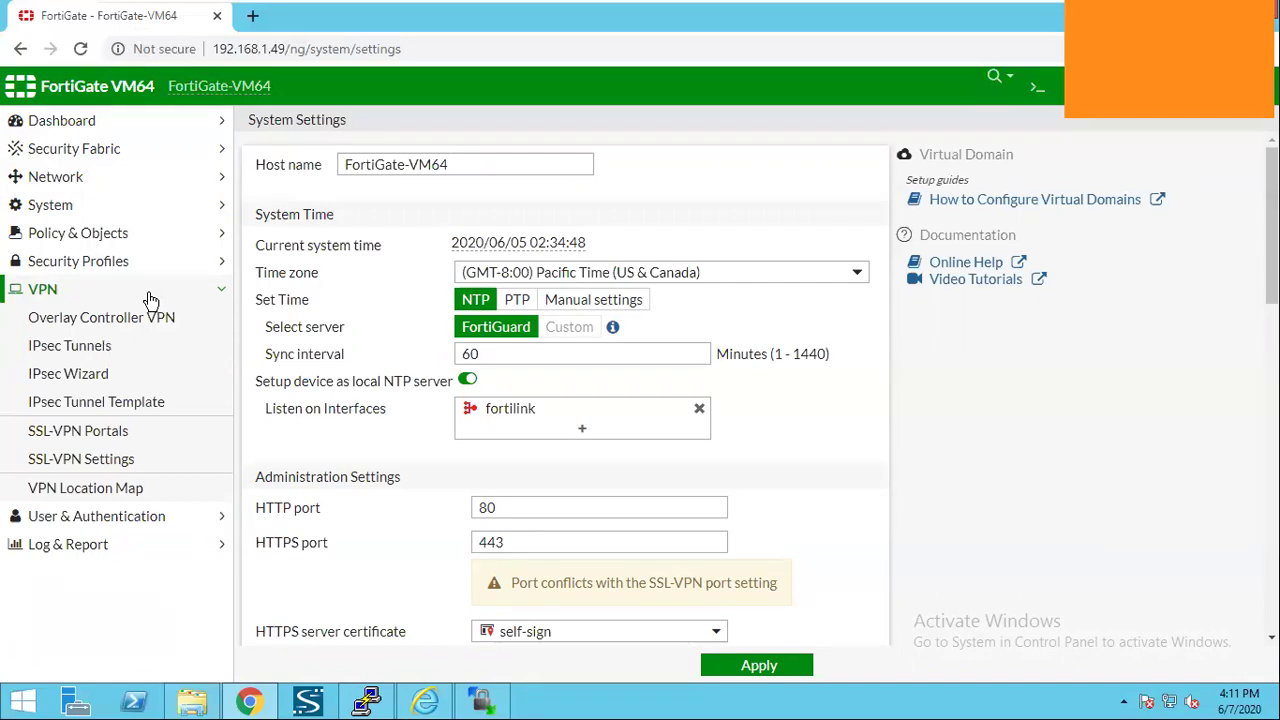
click(148, 292)
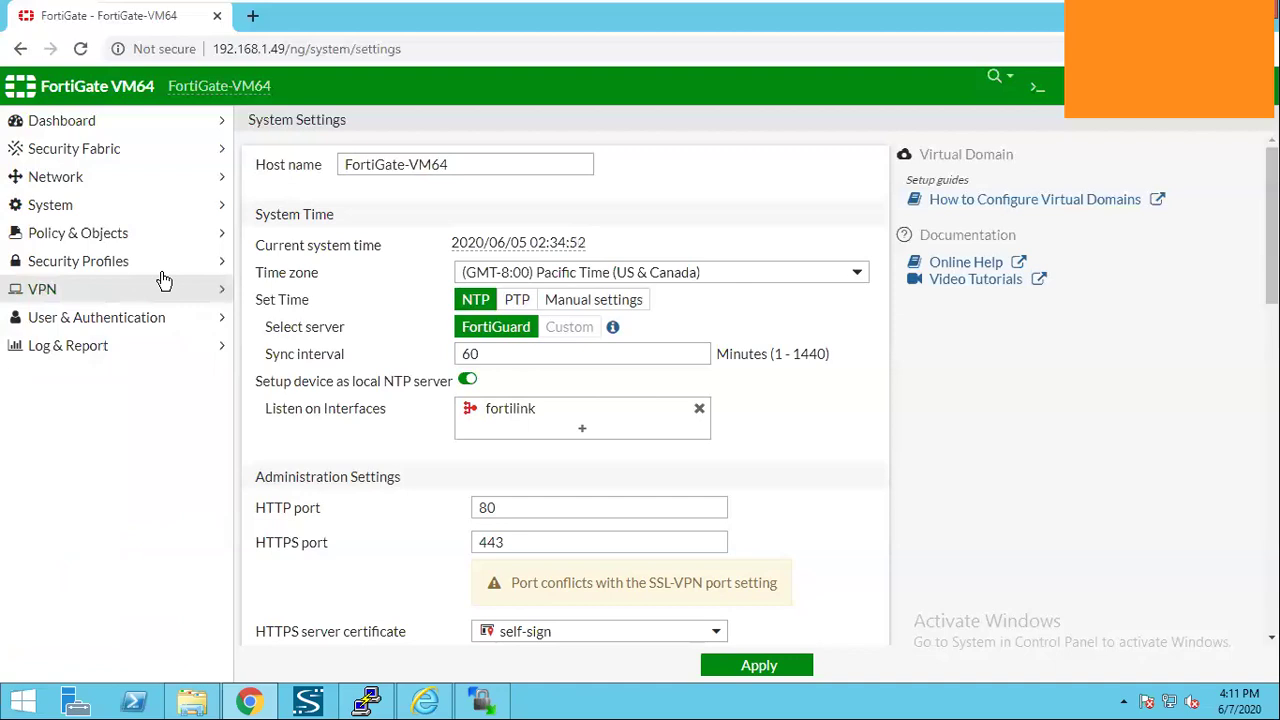
click(166, 266)
click(168, 268)
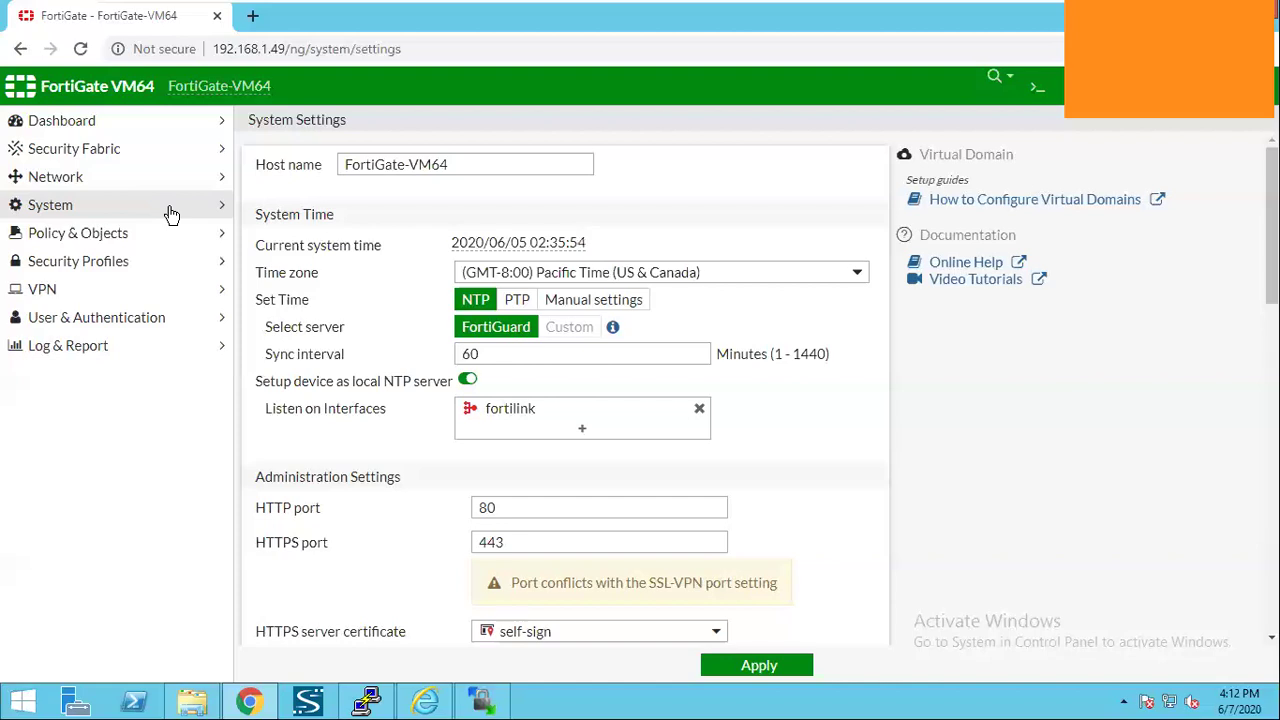
click(170, 215)
click(172, 198)
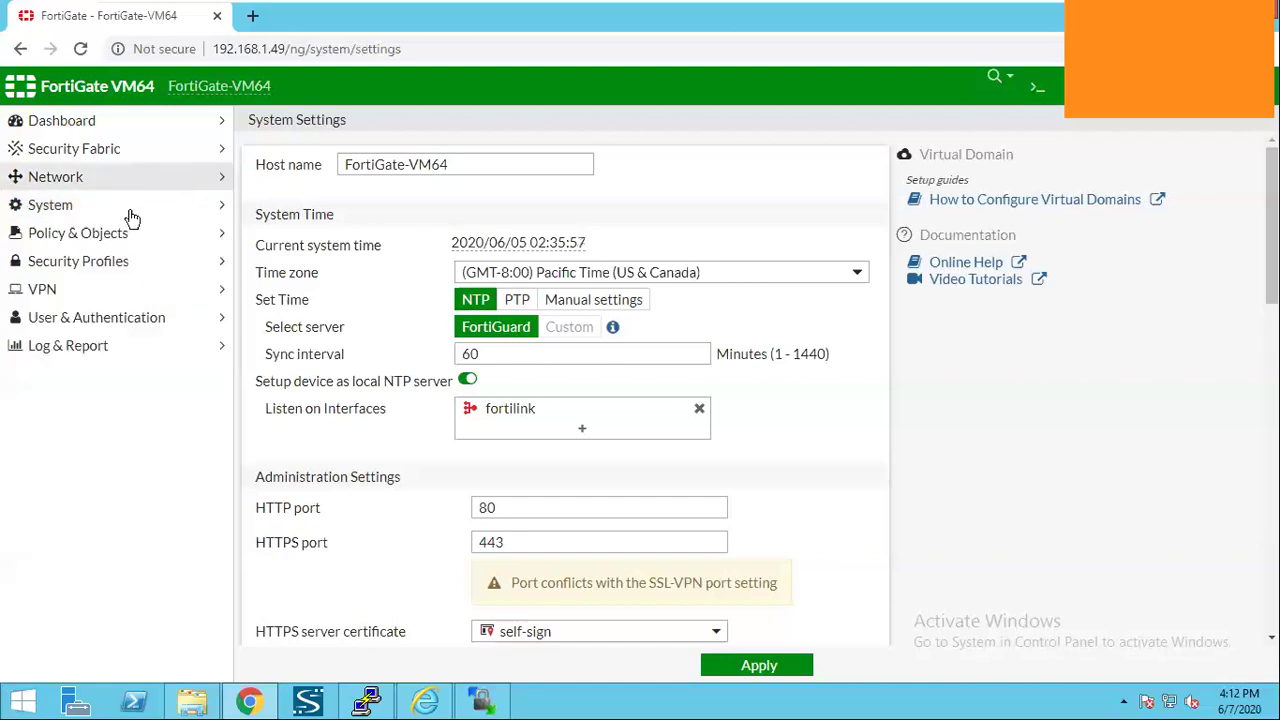
Open Network > Interfaces, scroll the table, and select port1 at 192.168.1.49.
click(132, 180)
click(132, 214)
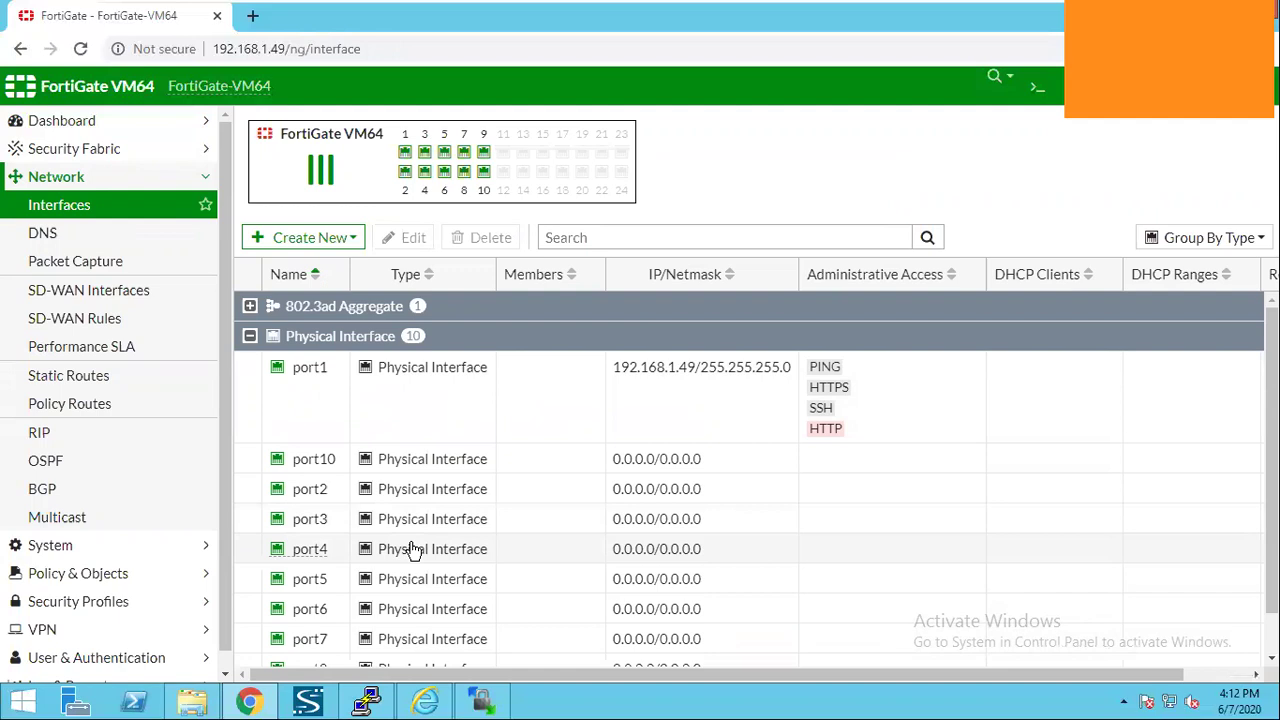
scroll(466, 395, down, 1)
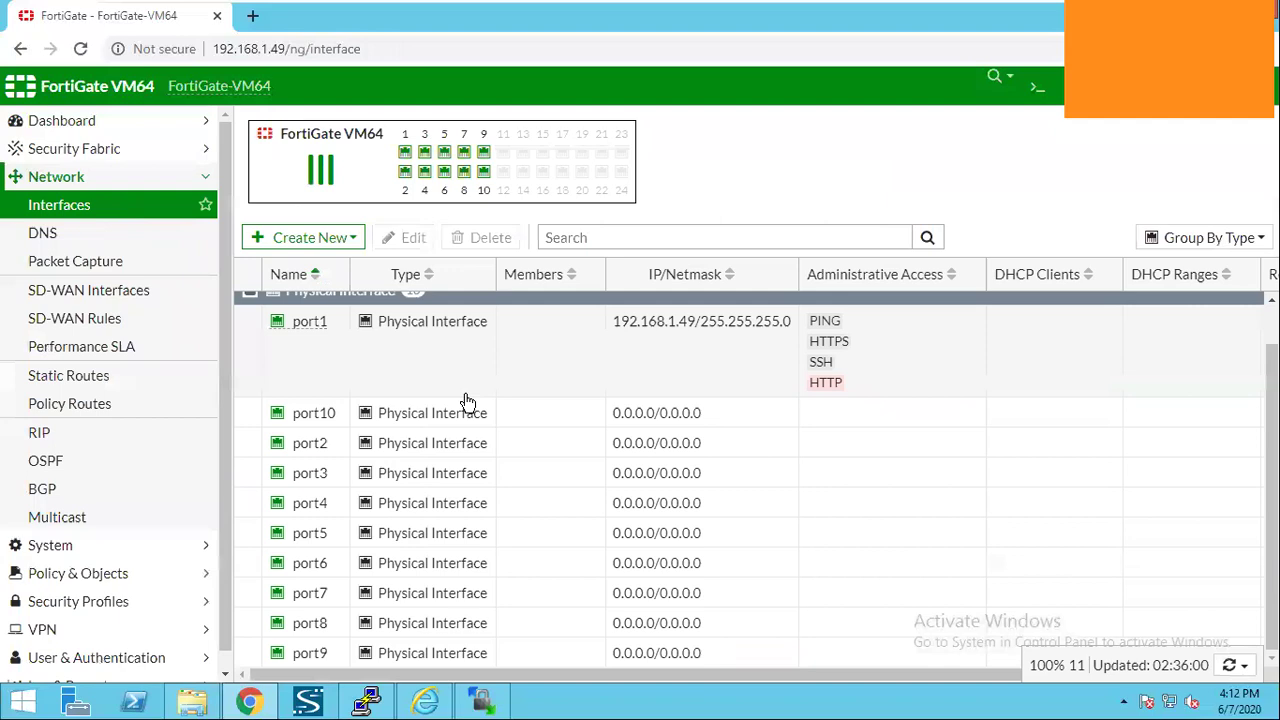
scroll(466, 400, up, 1)
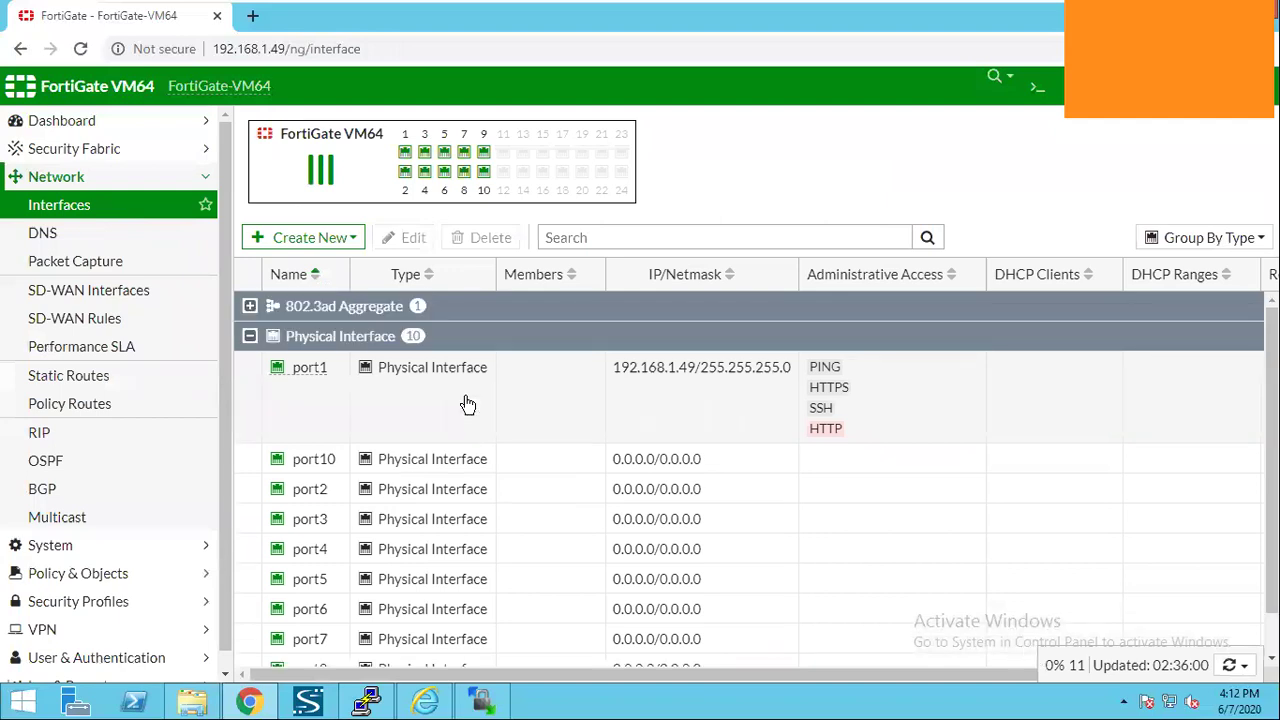
scroll(460, 427, down, 1)
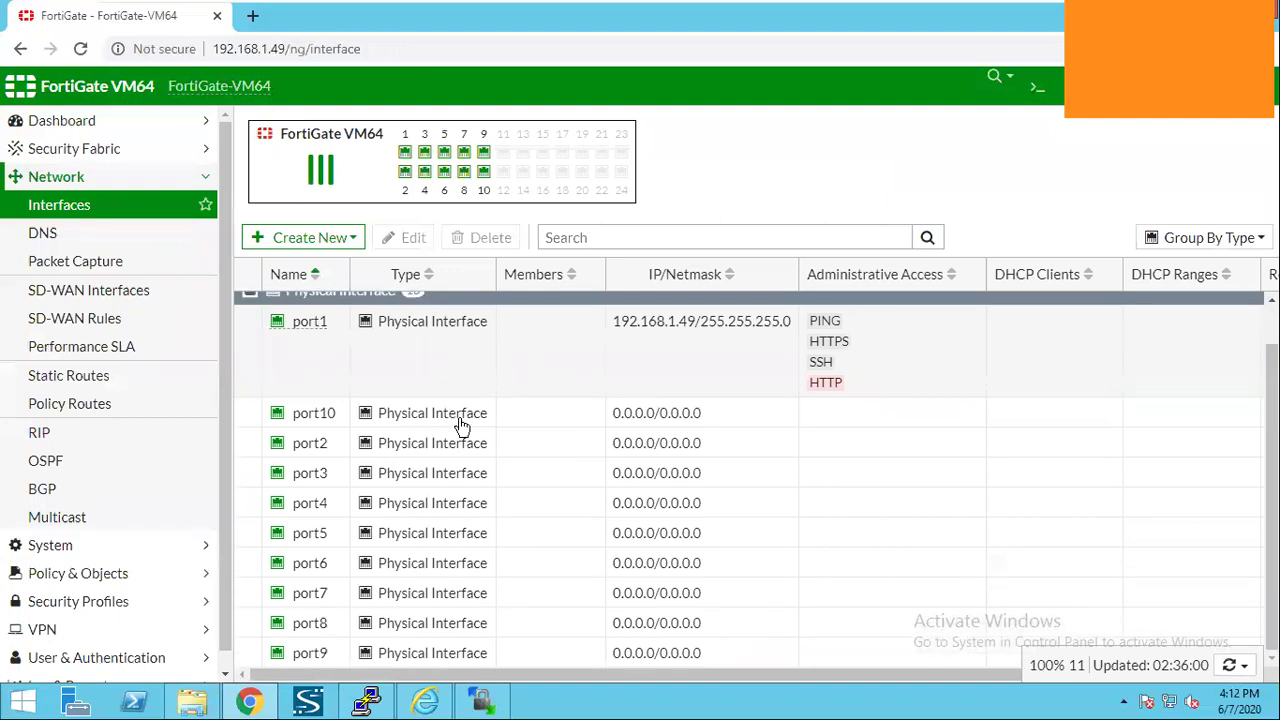
scroll(461, 427, up, 1)
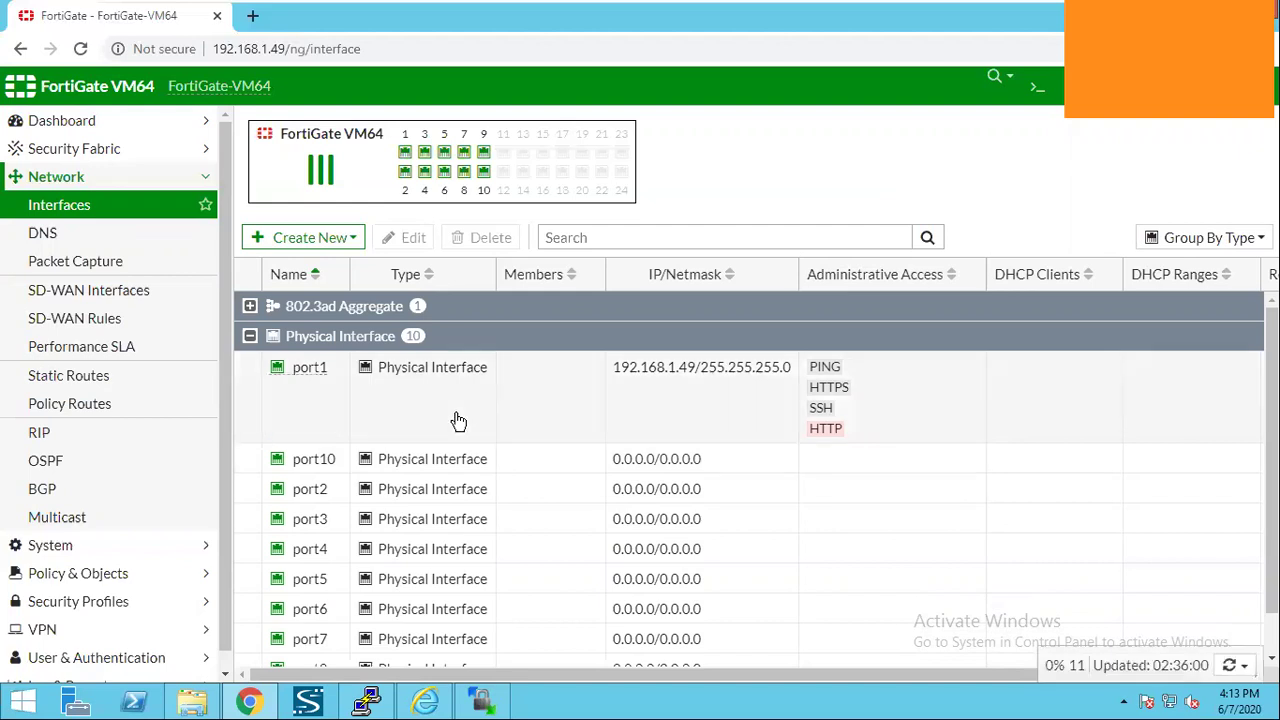
click(458, 421)
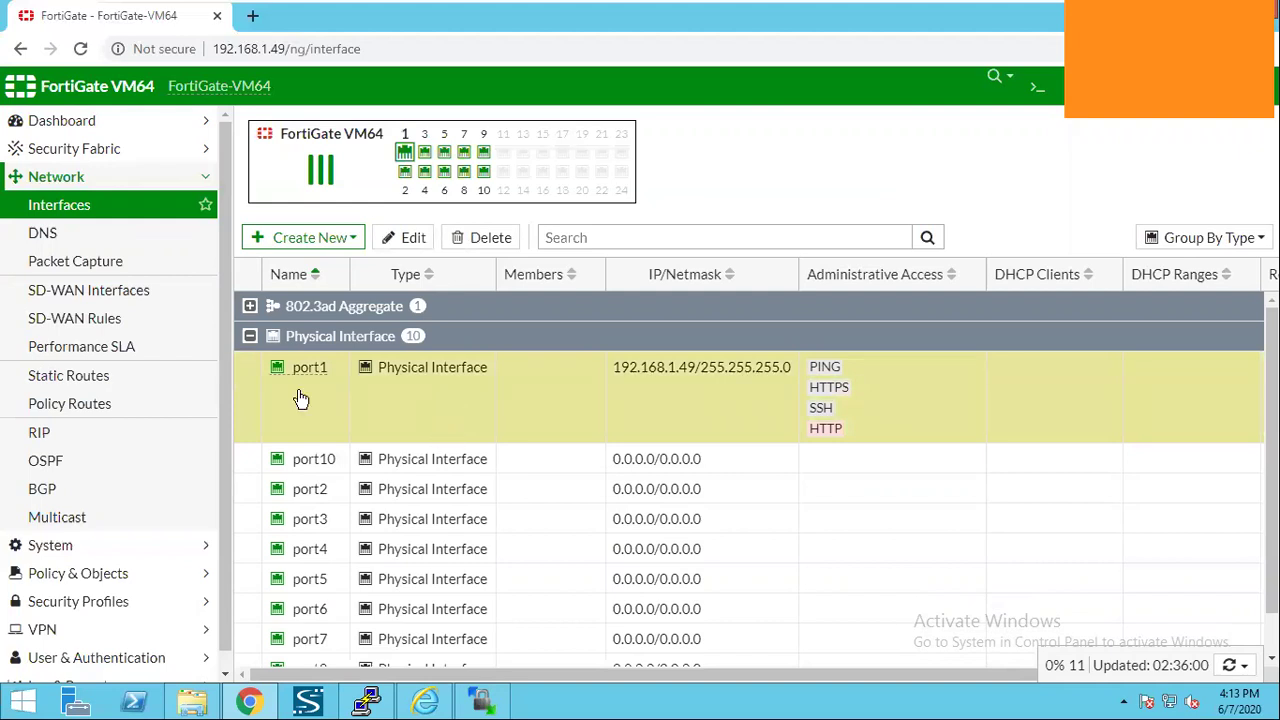
click(119, 187)
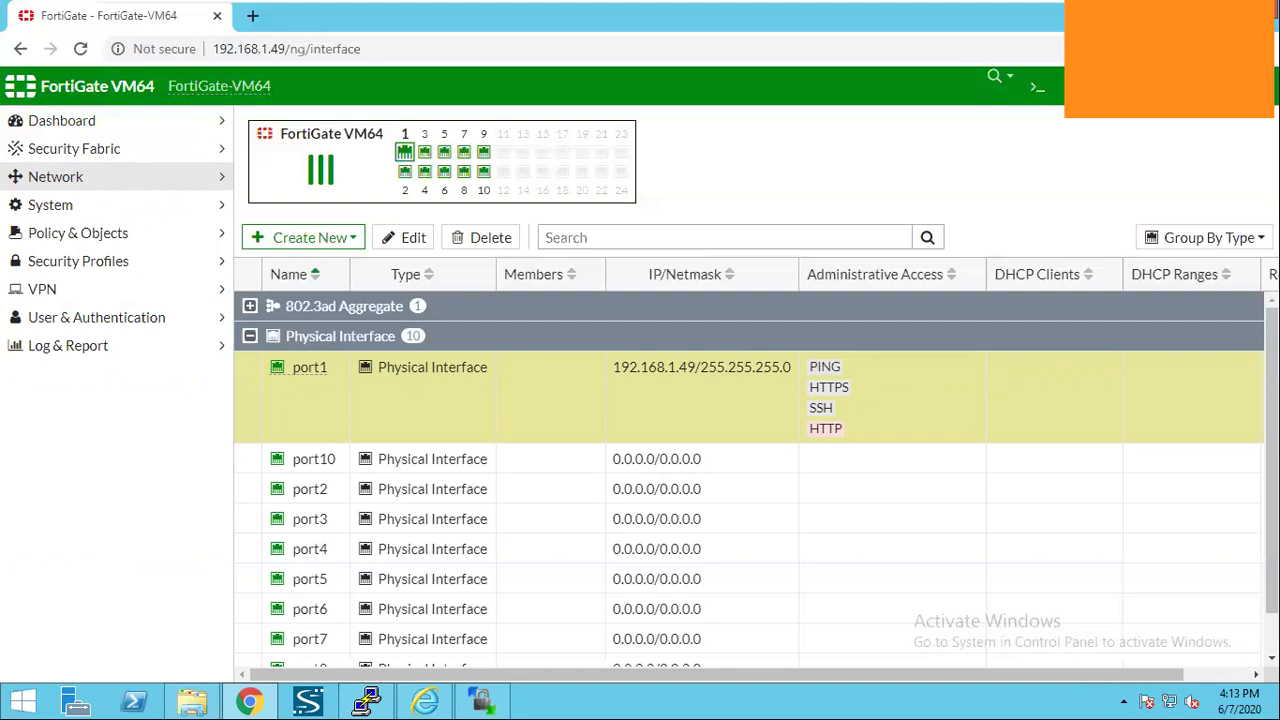
scroll(305, 510, down, 1)
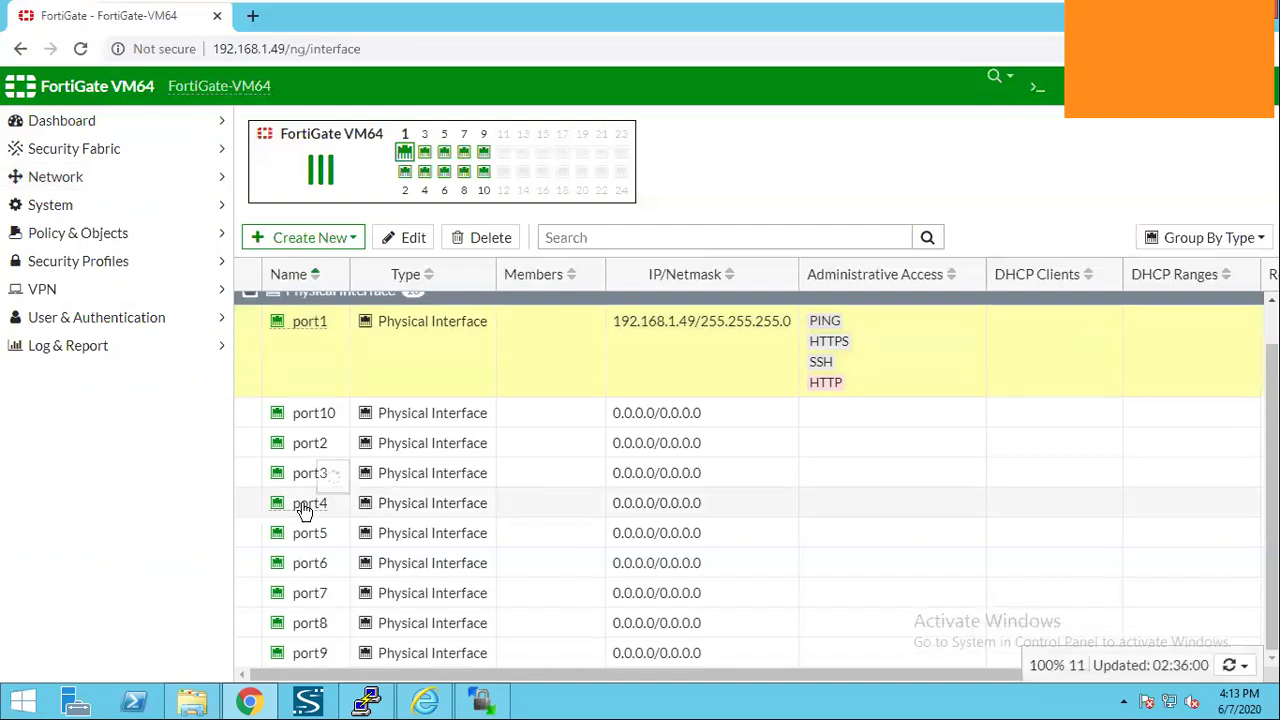
scroll(314, 400, up, 1)
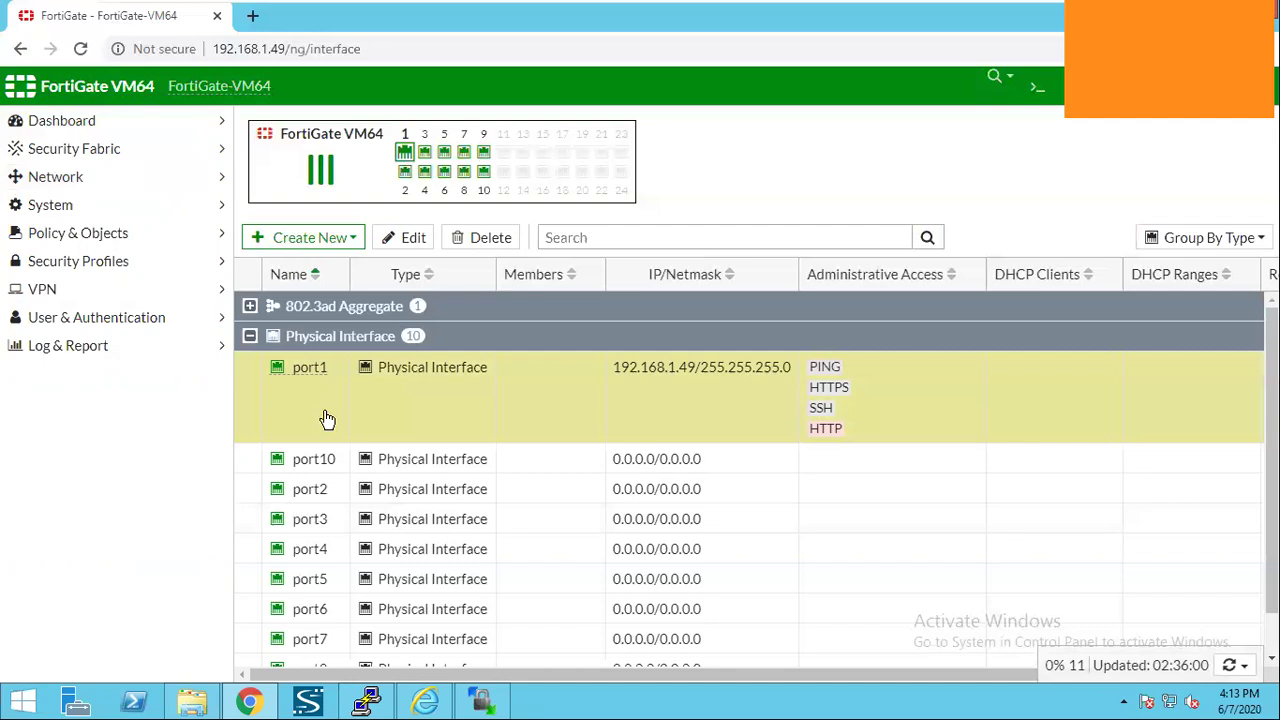
scroll(328, 418, down, 1)
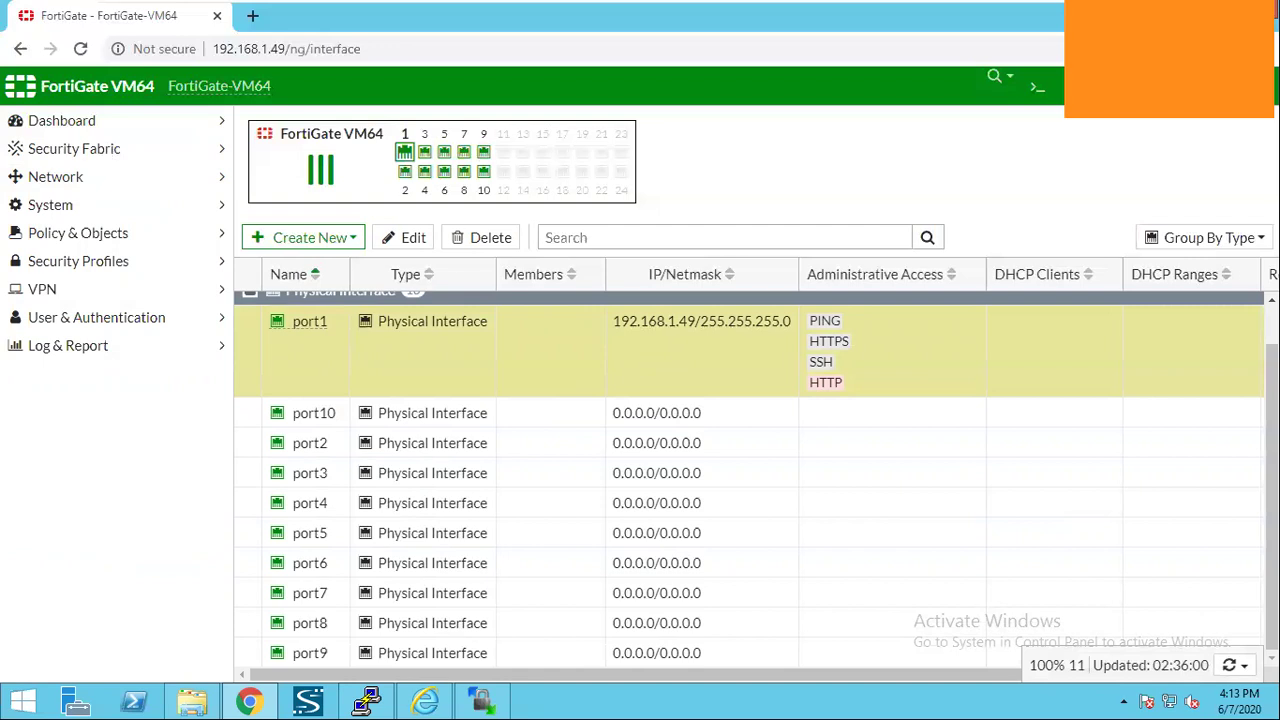
scroll(540, 388, up, 1)
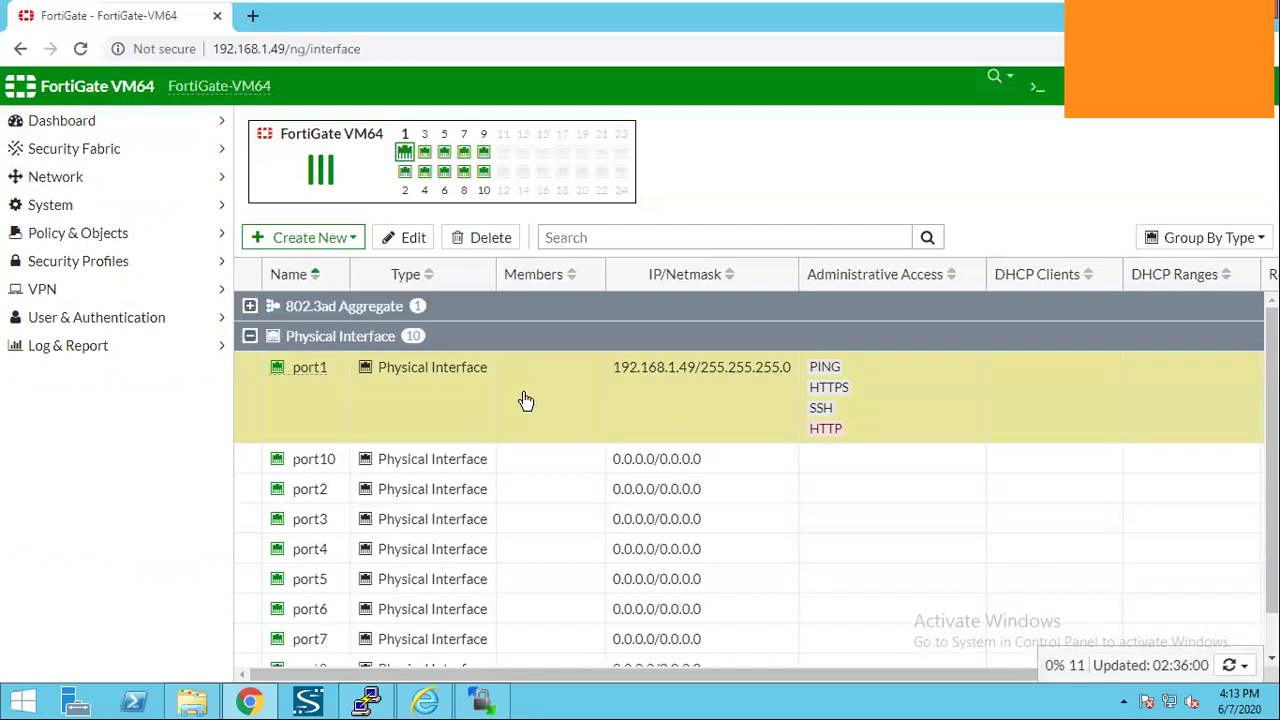
click(308, 402)
scroll(360, 476, down, 1)
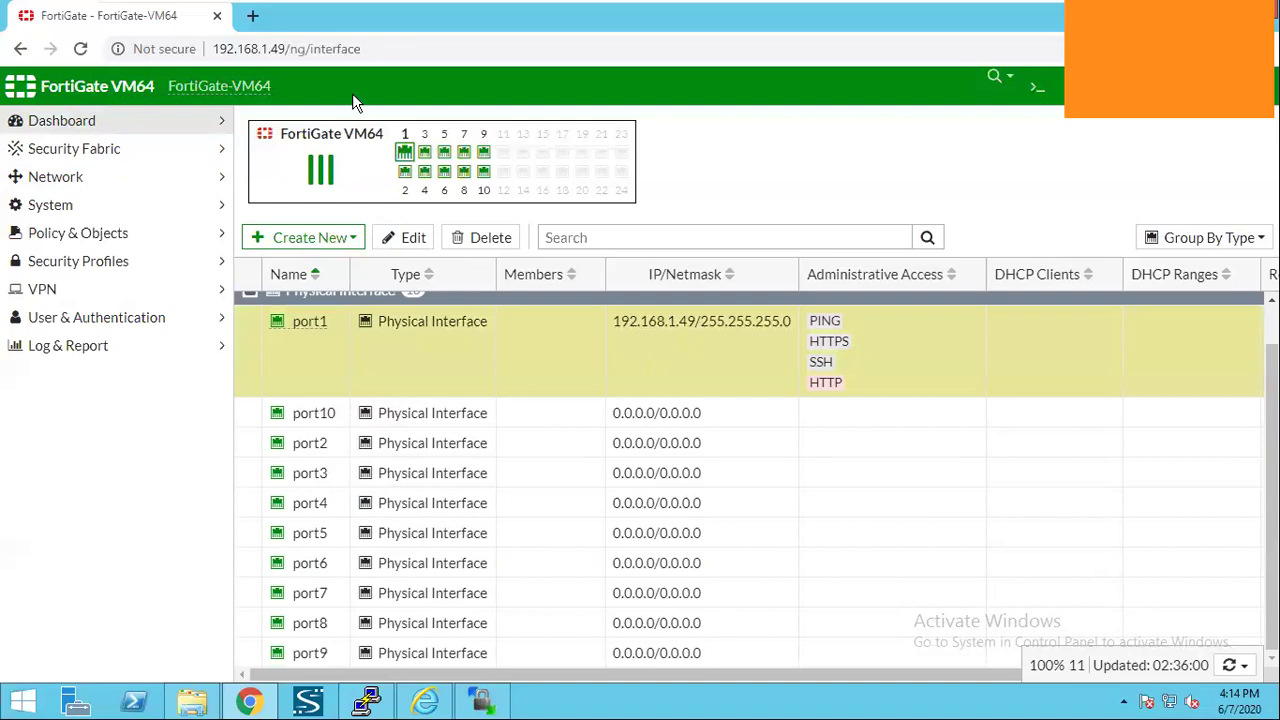
click(134, 186)
click(130, 207)
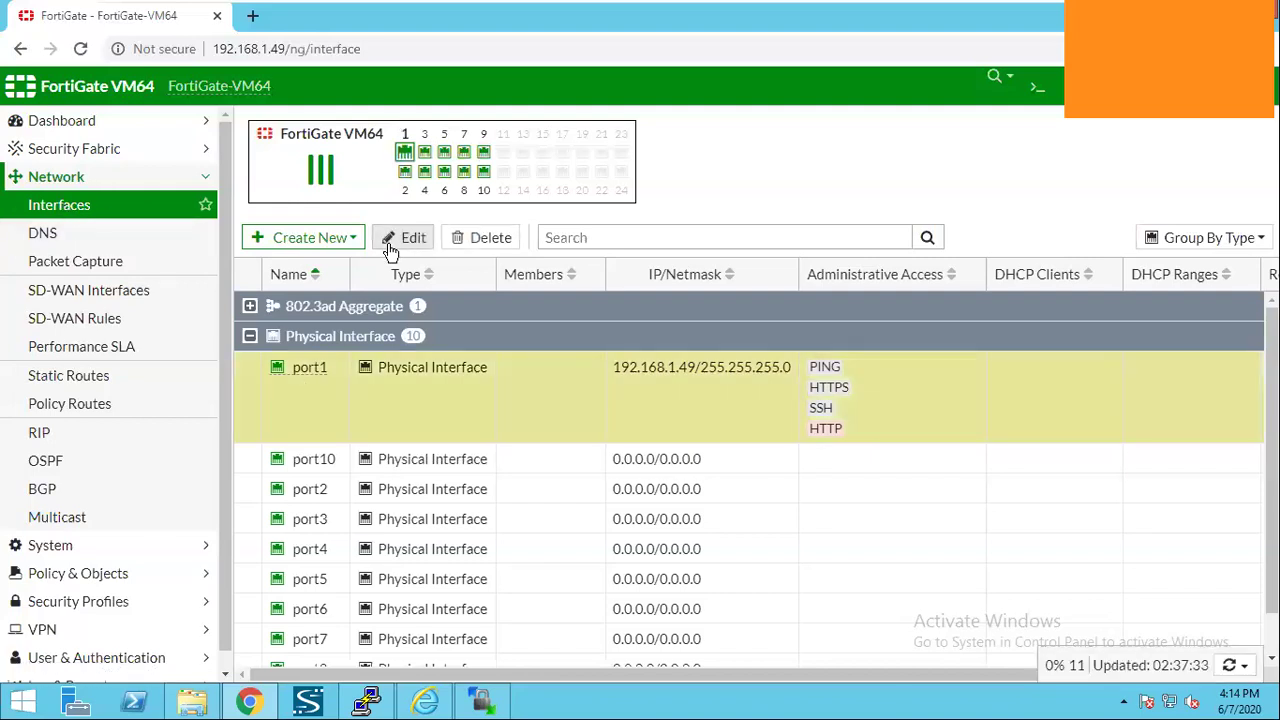
Open port1's settings and set its role to WAN.
click(372, 237)
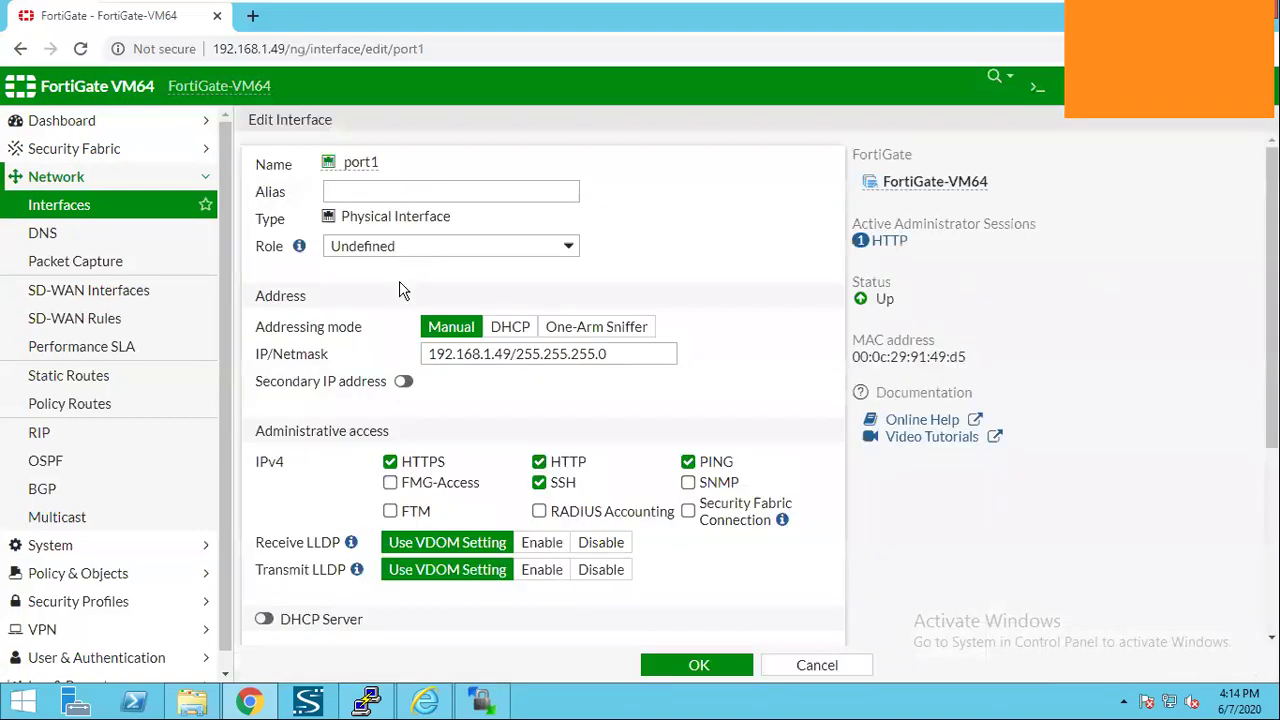
click(402, 247)
click(408, 285)
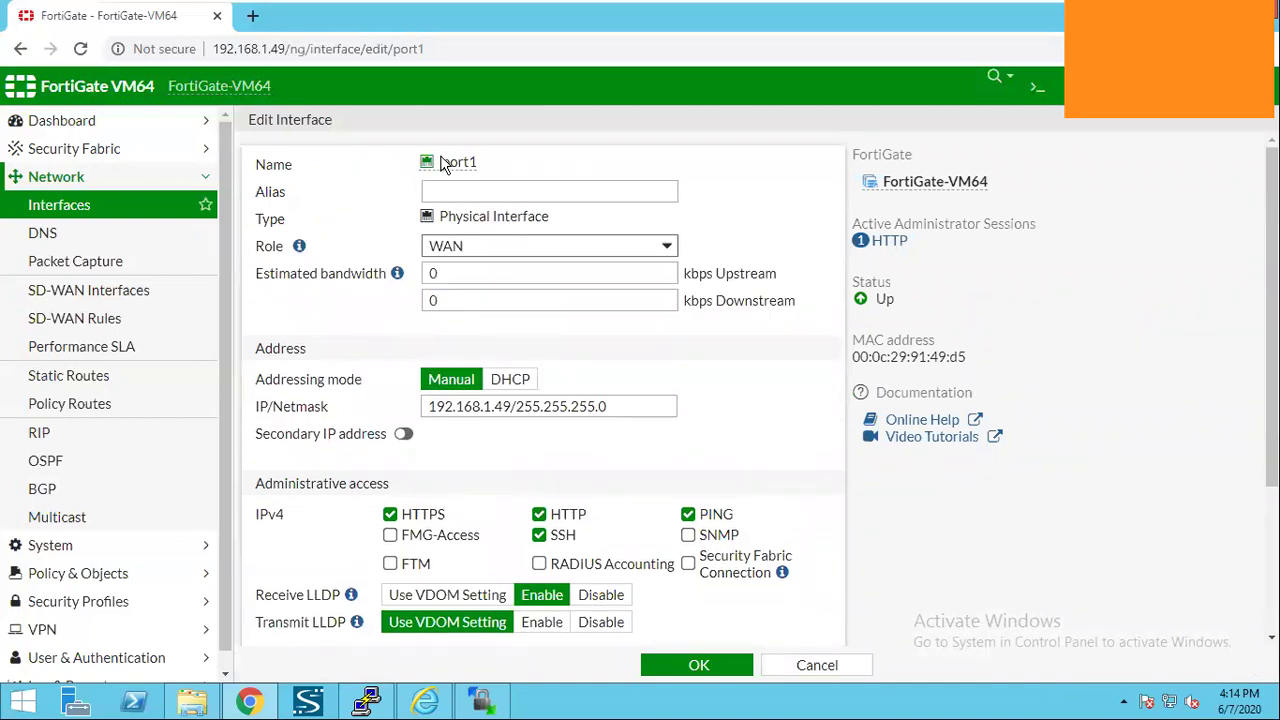
Enter 'Wan Interface' as port1's alias and check its 192.168.1.49 IP/netmask.
drag(445, 163, 488, 164)
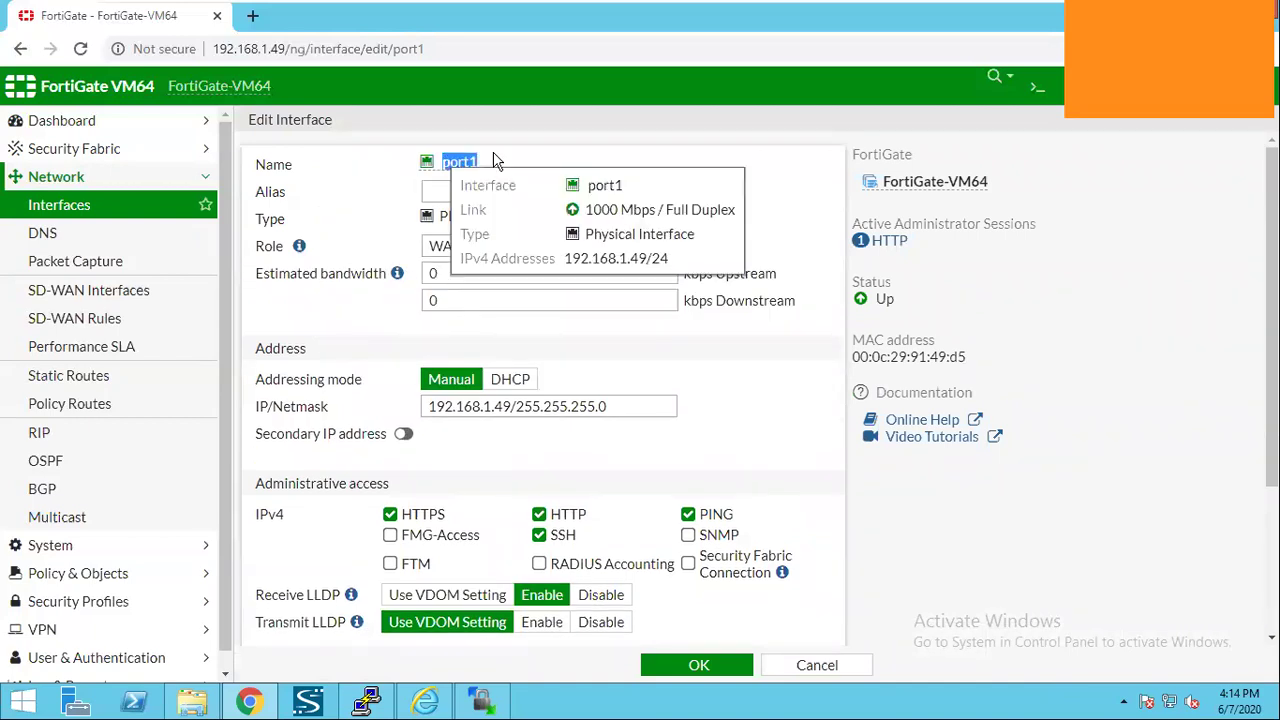
click(492, 162)
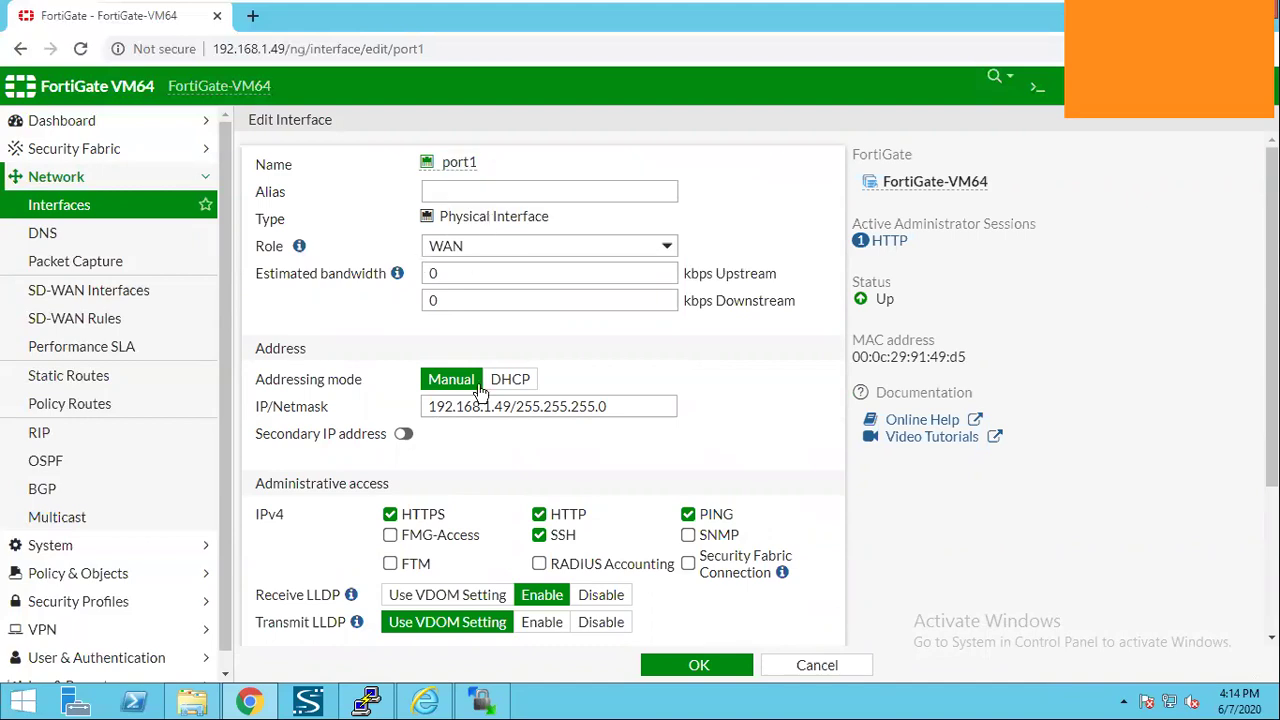
key(Tab)
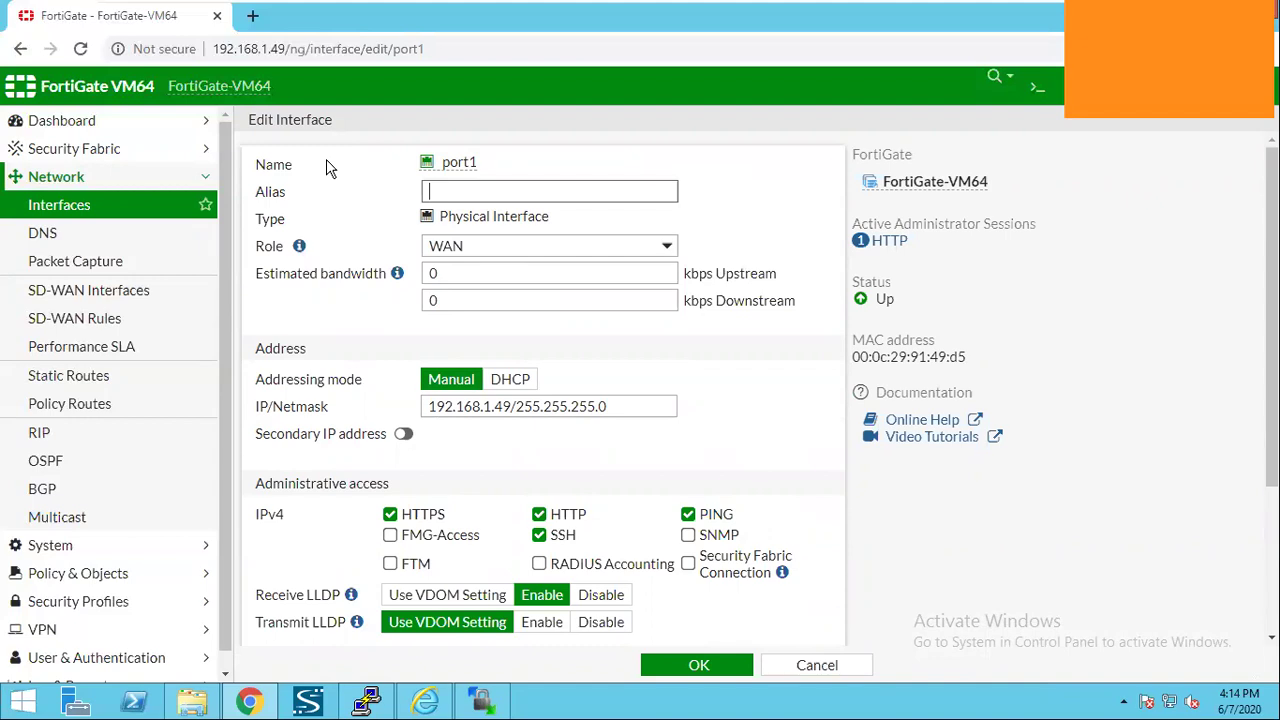
text(Wan Interface)
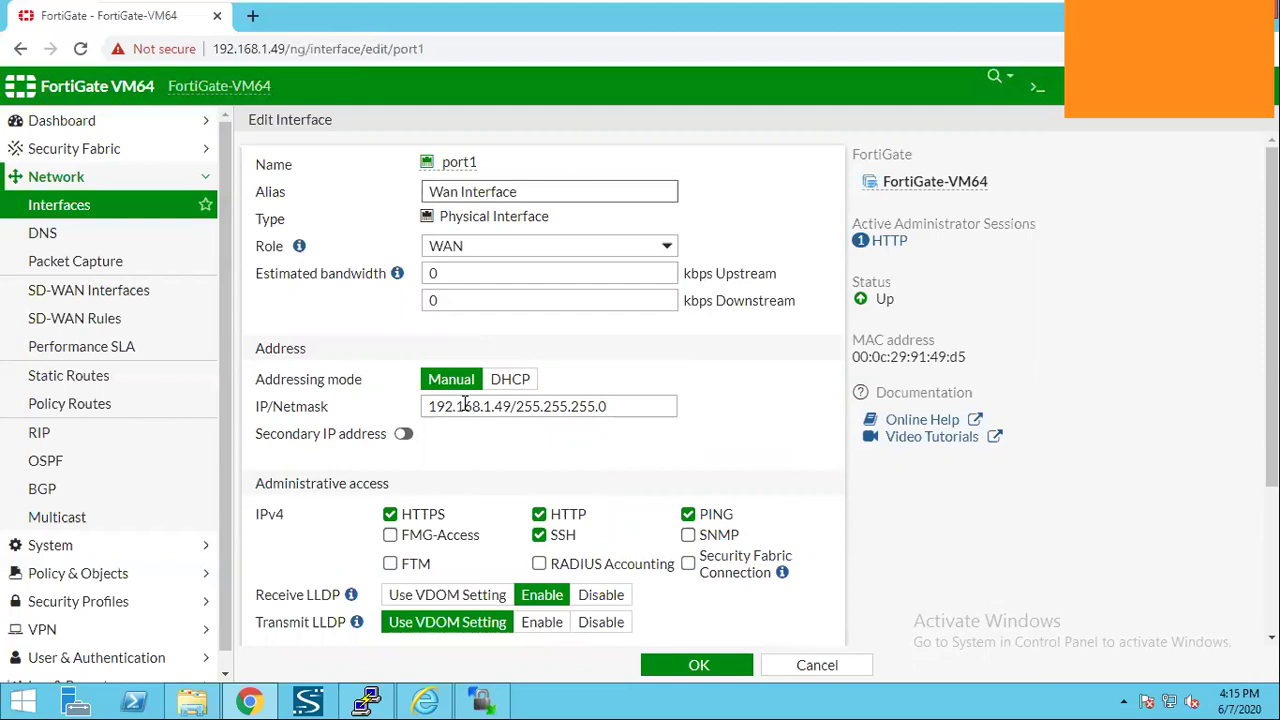
double_click(505, 406)
shift+click(622, 402)
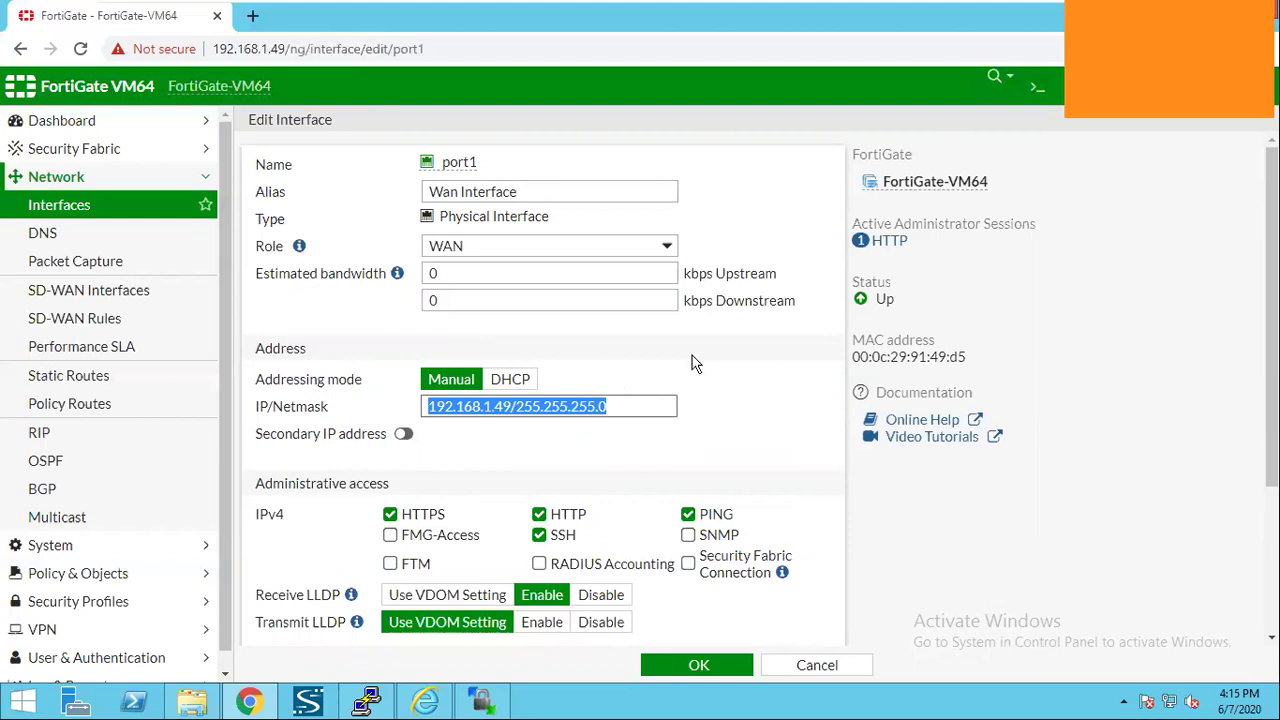
click(643, 397)
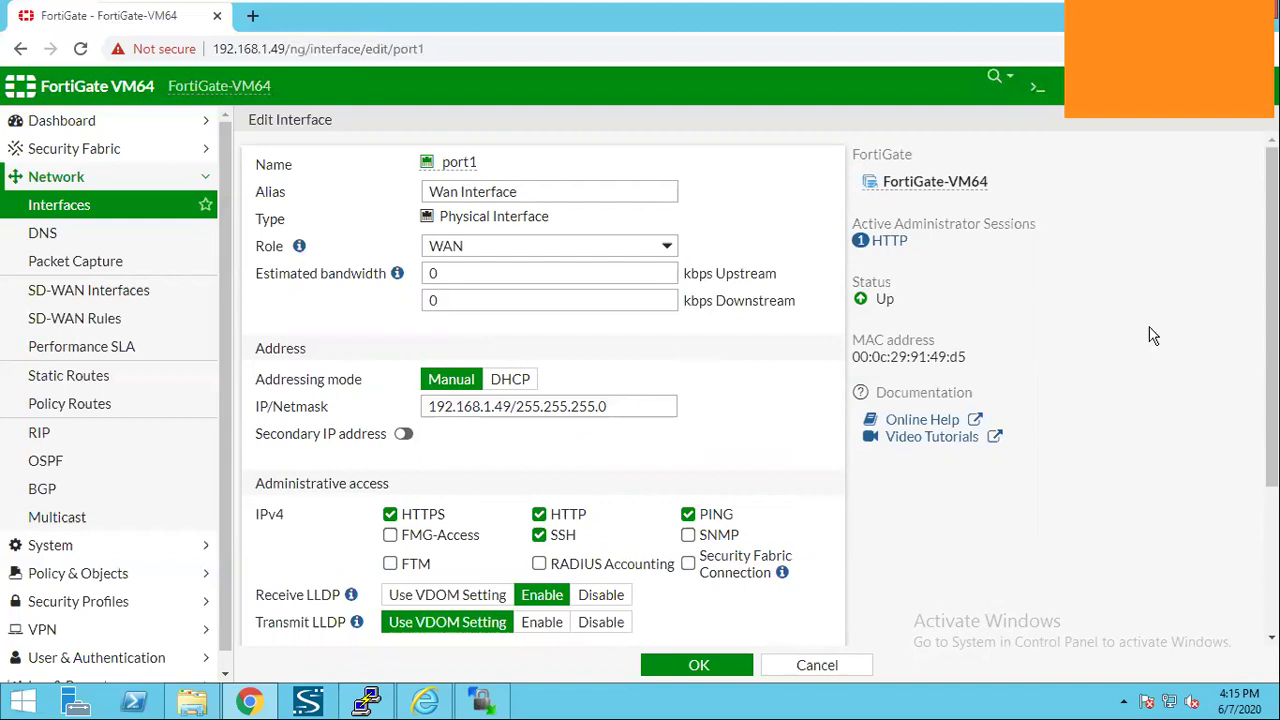
right_click(1175, 697)
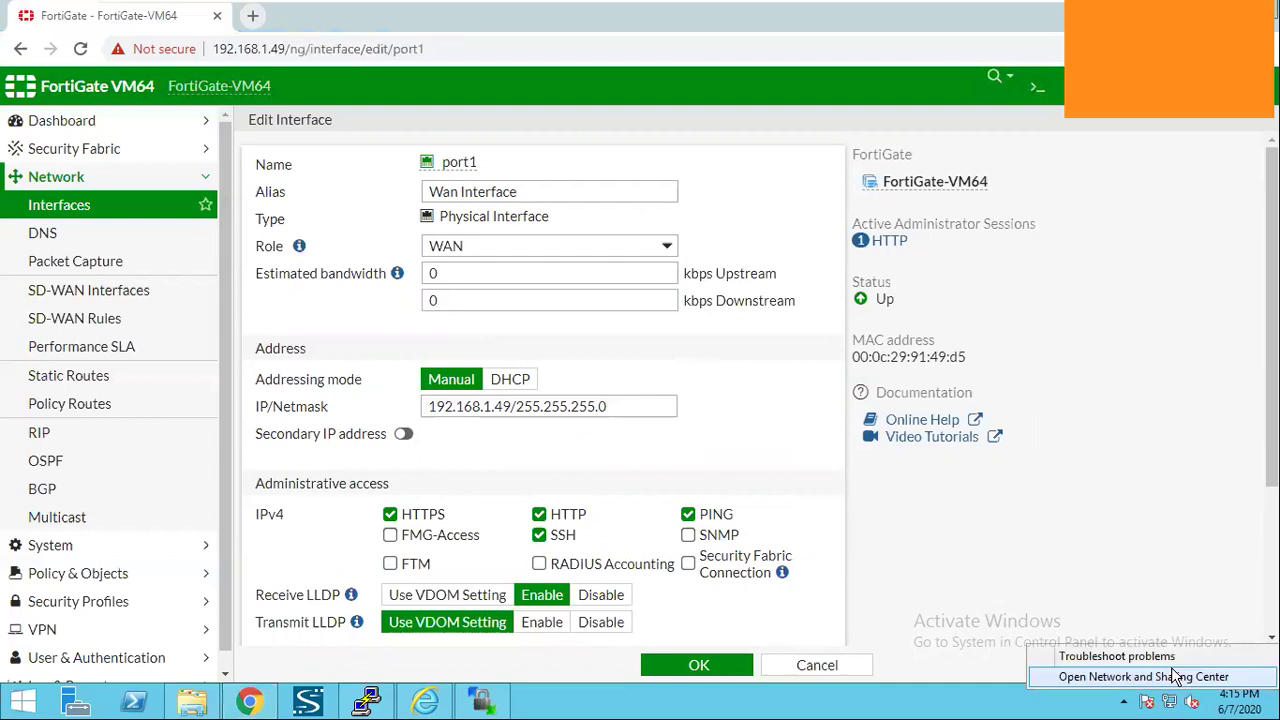
key(Return)
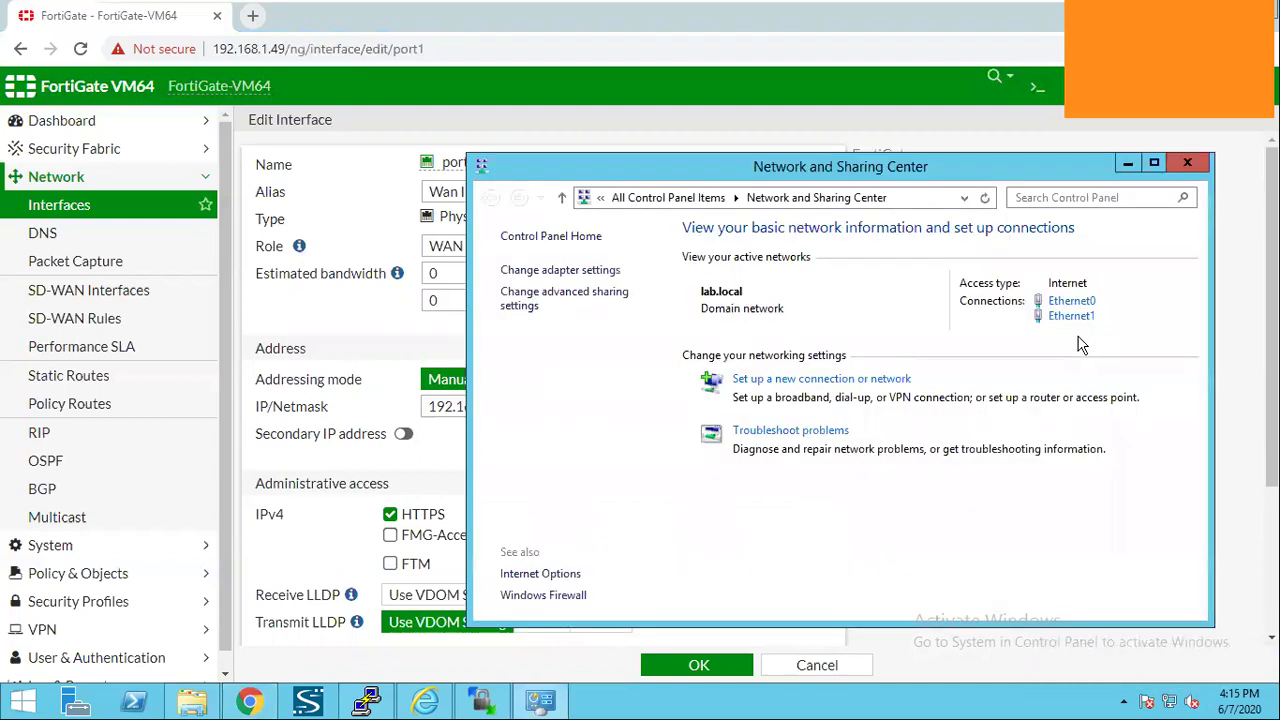
click(1187, 163)
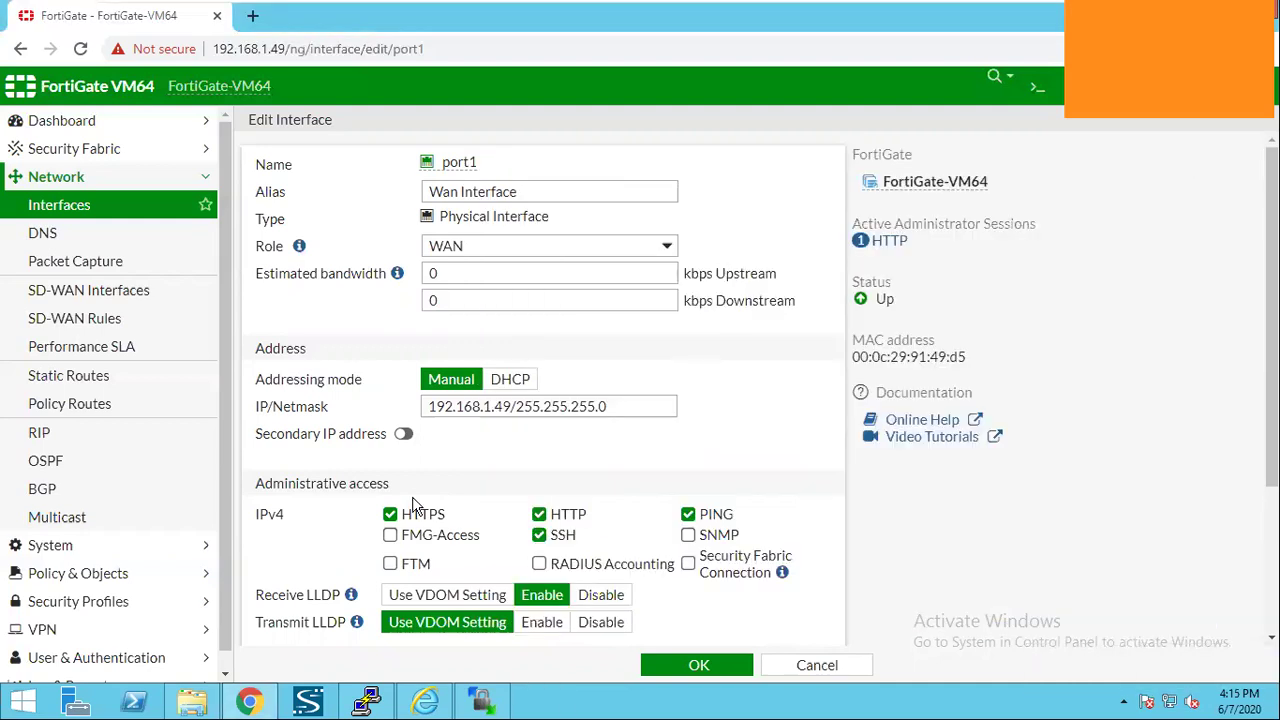
scroll(447, 313, down, 2)
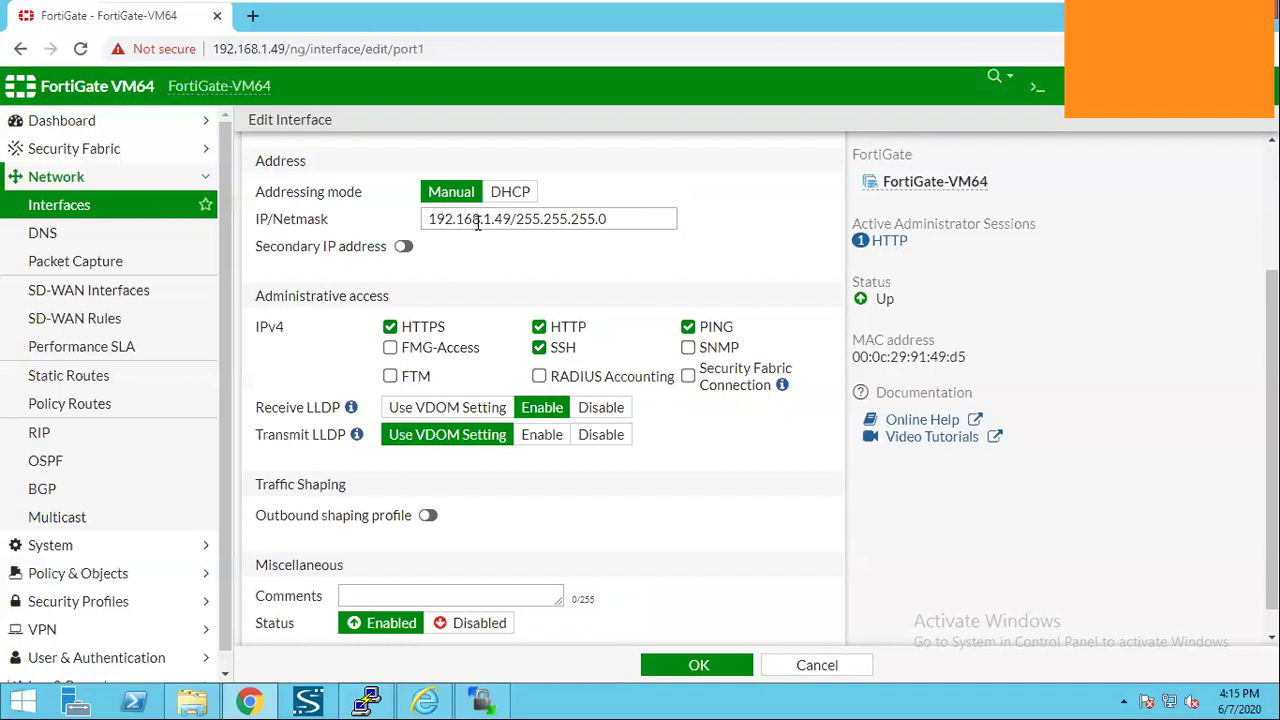
double_click(508, 219)
click(539, 346)
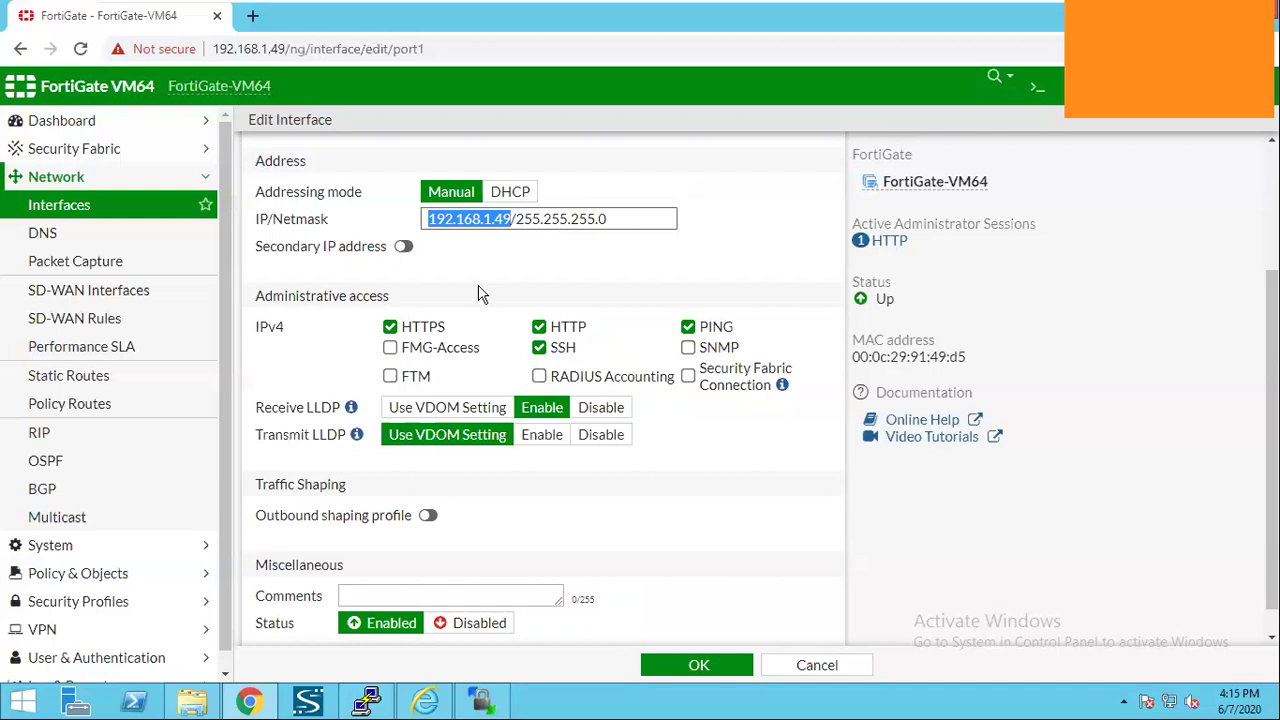
click(471, 537)
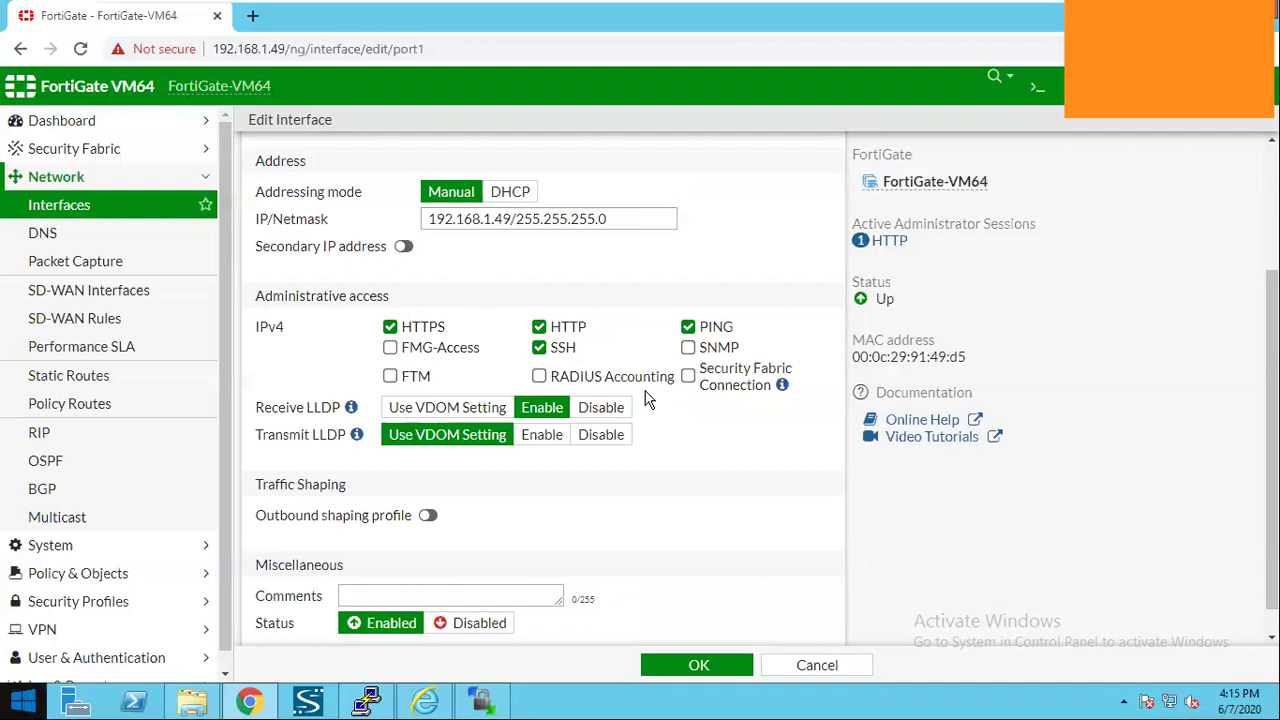
Ping 192.168.1.49 from Command Prompt, getting 4 of 4 replies with 0% loss.
key(super)
text(cmd)
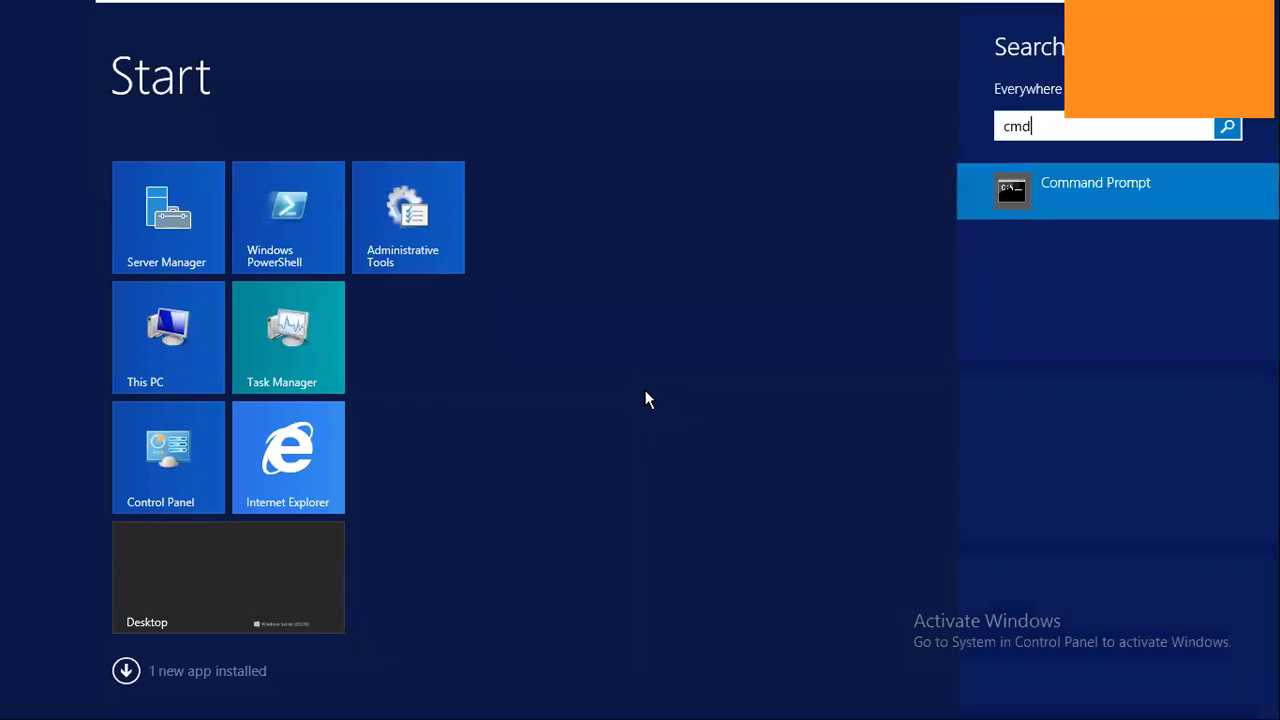
key(Return)
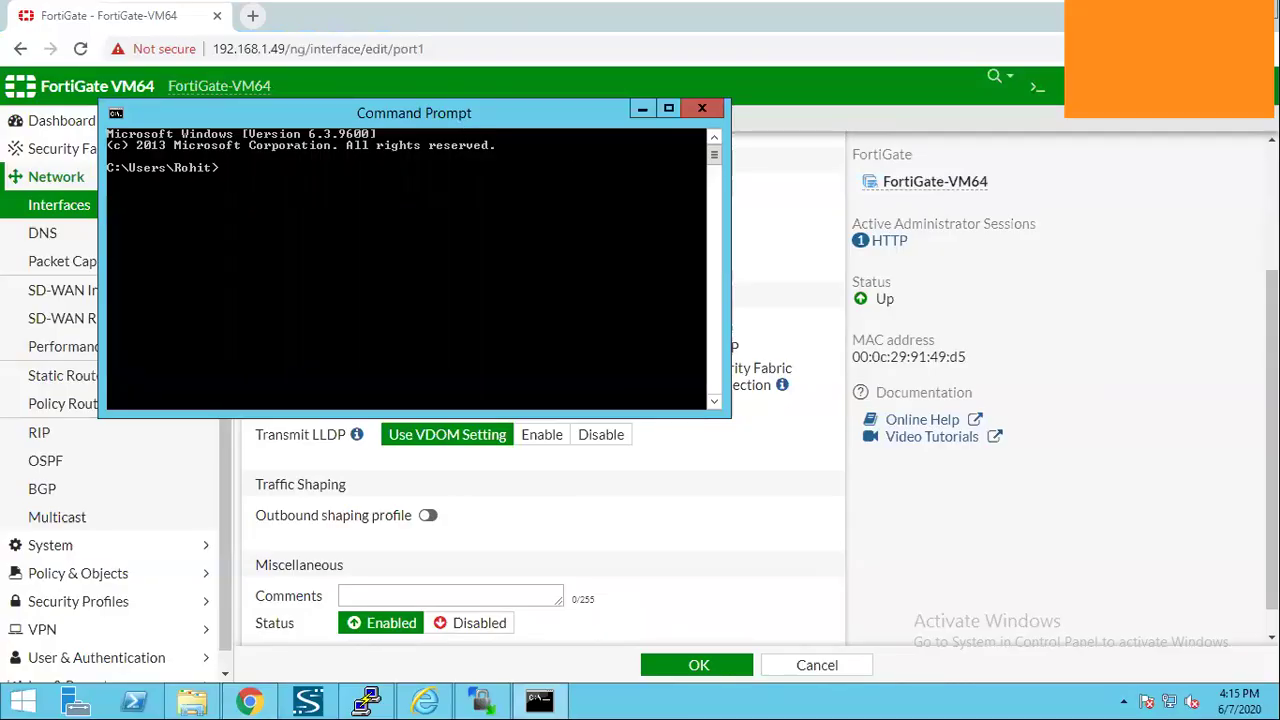
drag(340, 110, 459, 295)
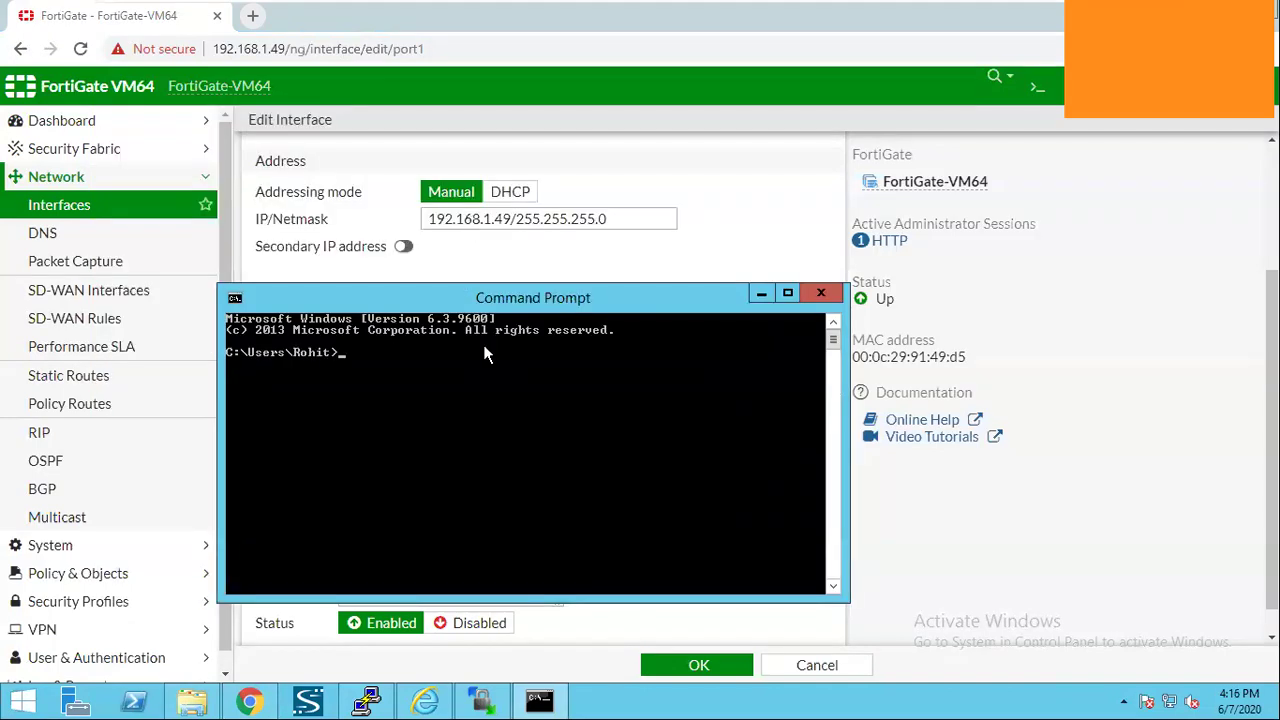
text(ping 192.168.1.49)
key(Return)
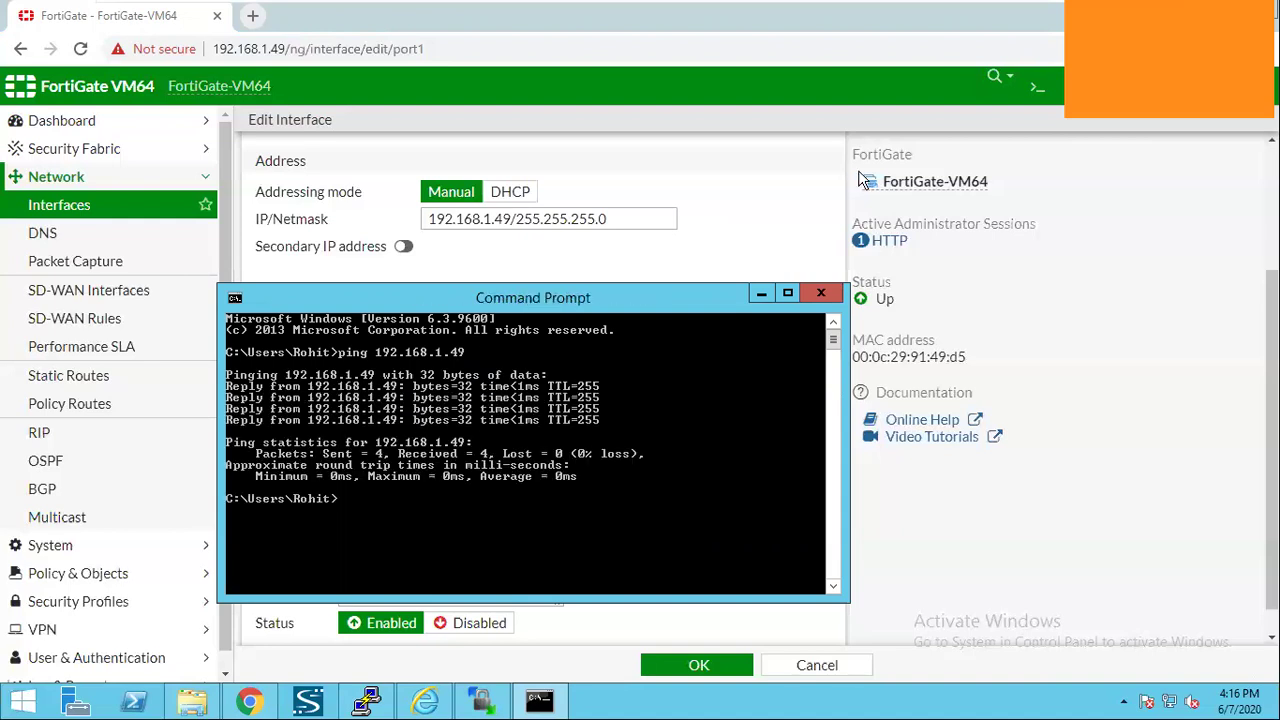
click(761, 293)
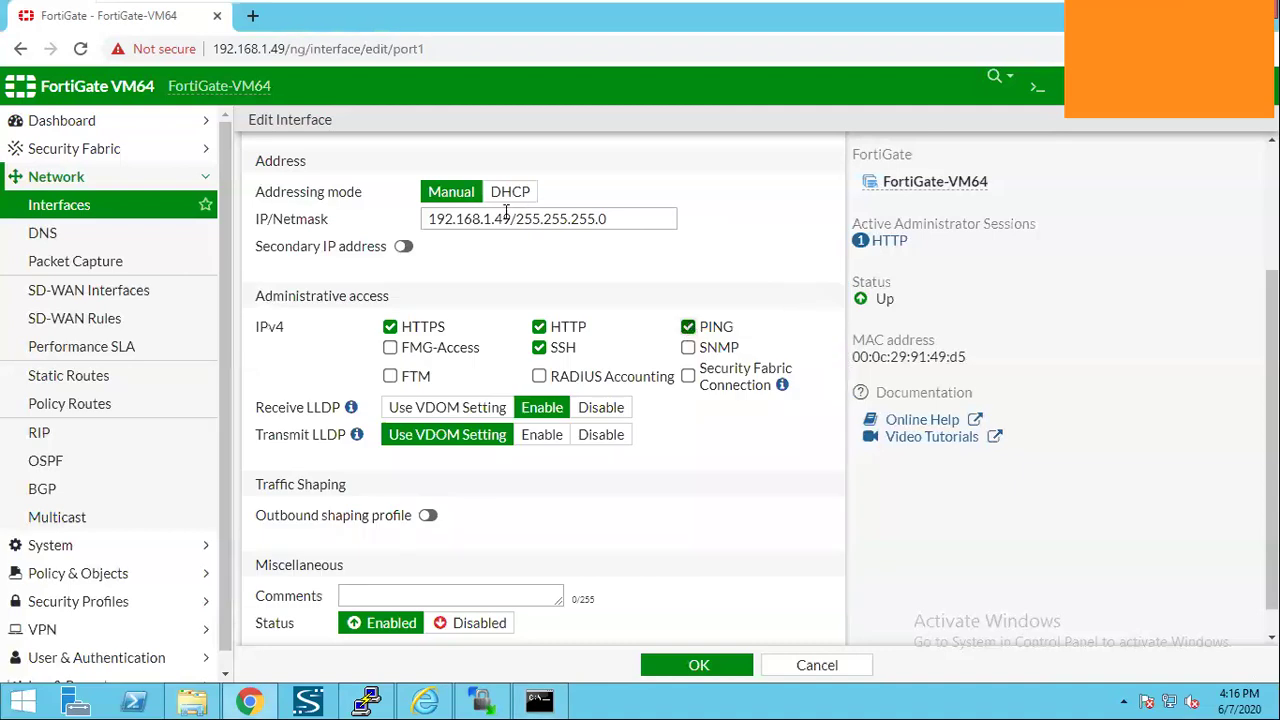
double_click(430, 215)
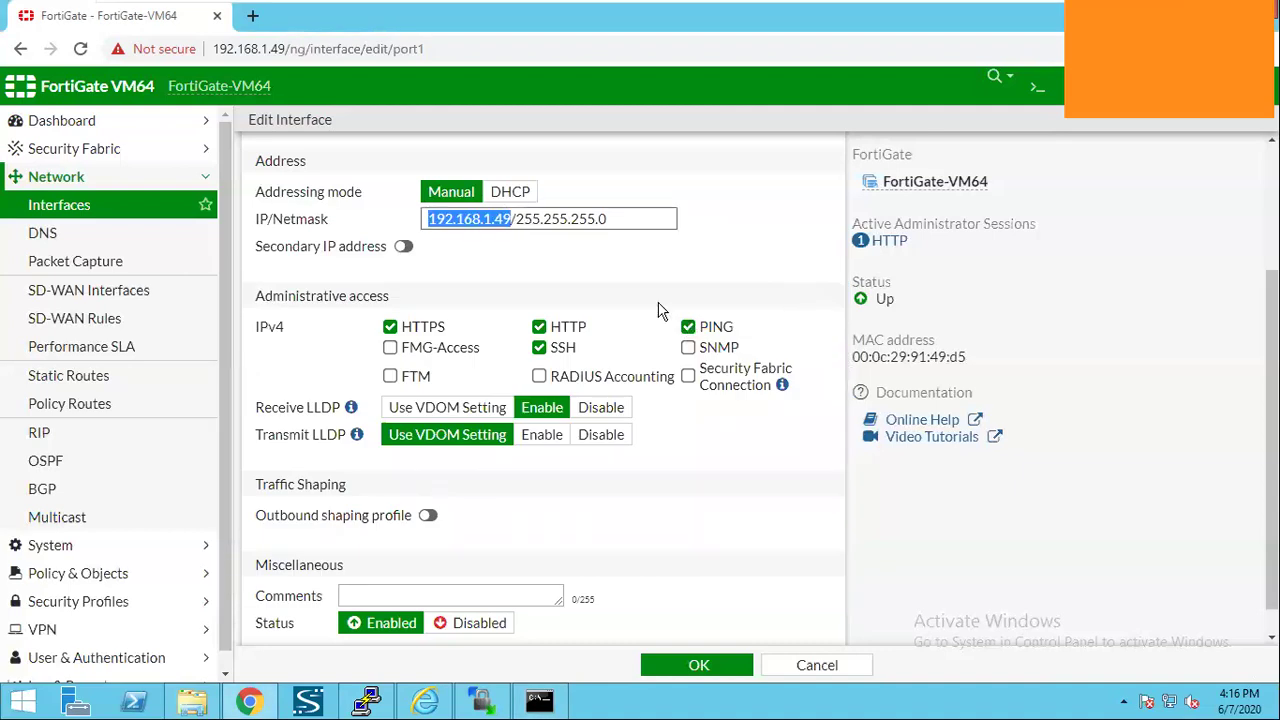
click(688, 330)
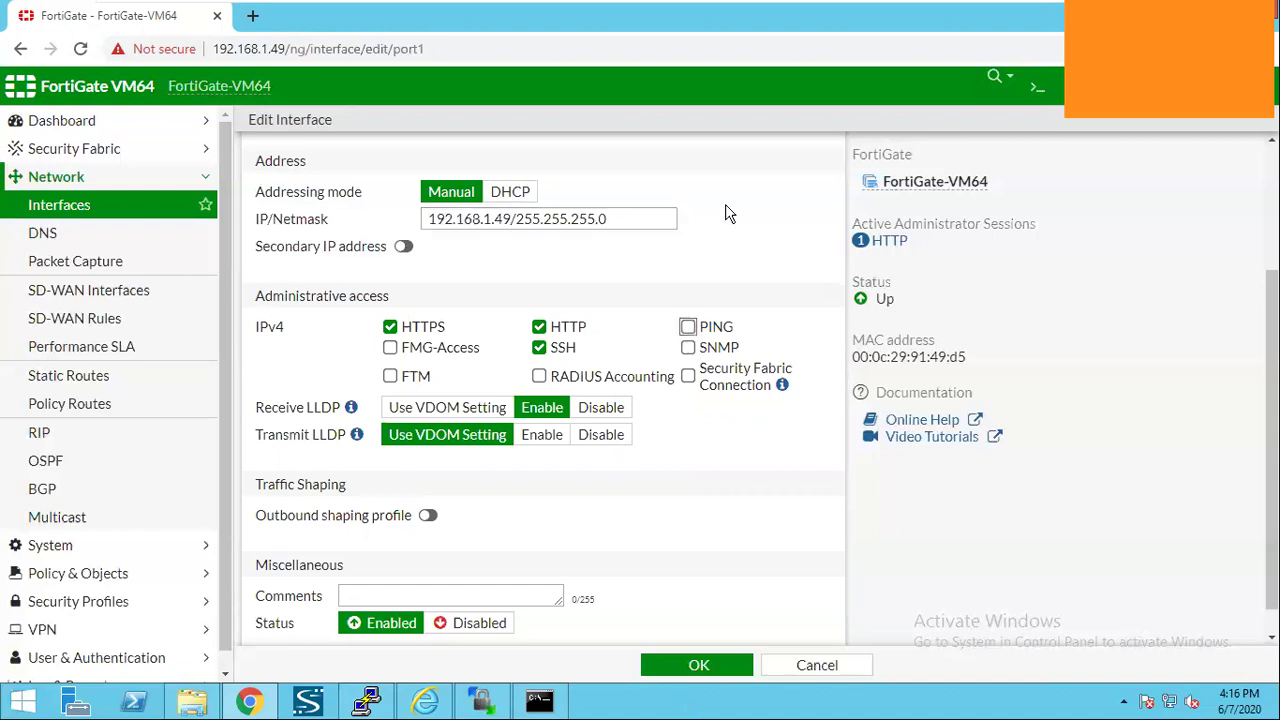
click(692, 326)
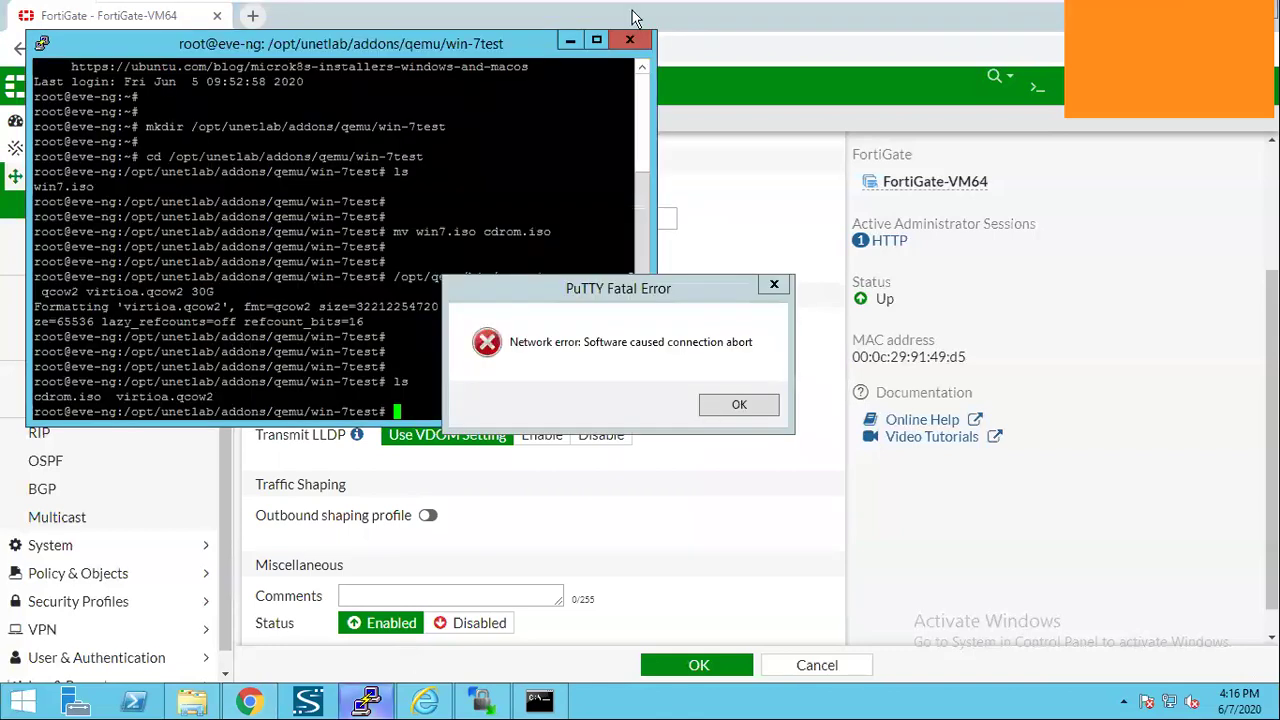
click(712, 406)
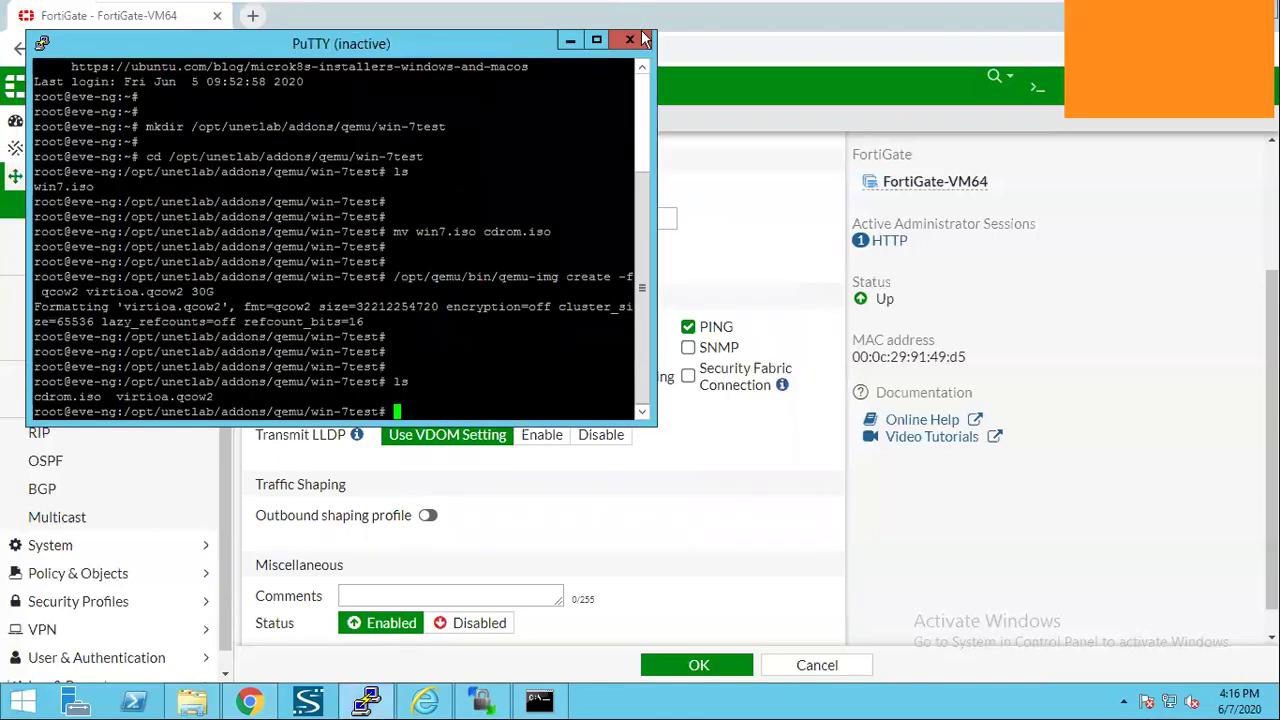
Connect PuTTY over SSH to 192.168.1.49 on port 22, accepting the new host key.
click(445, 605)
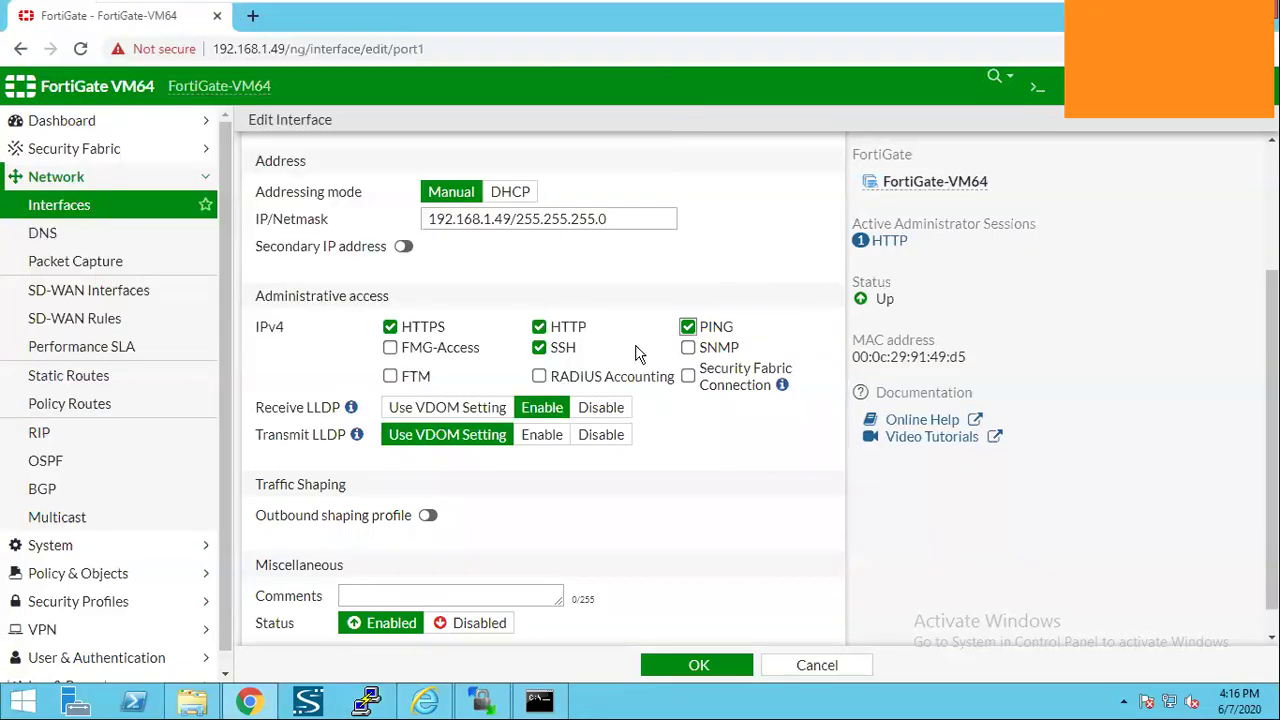
text(18)
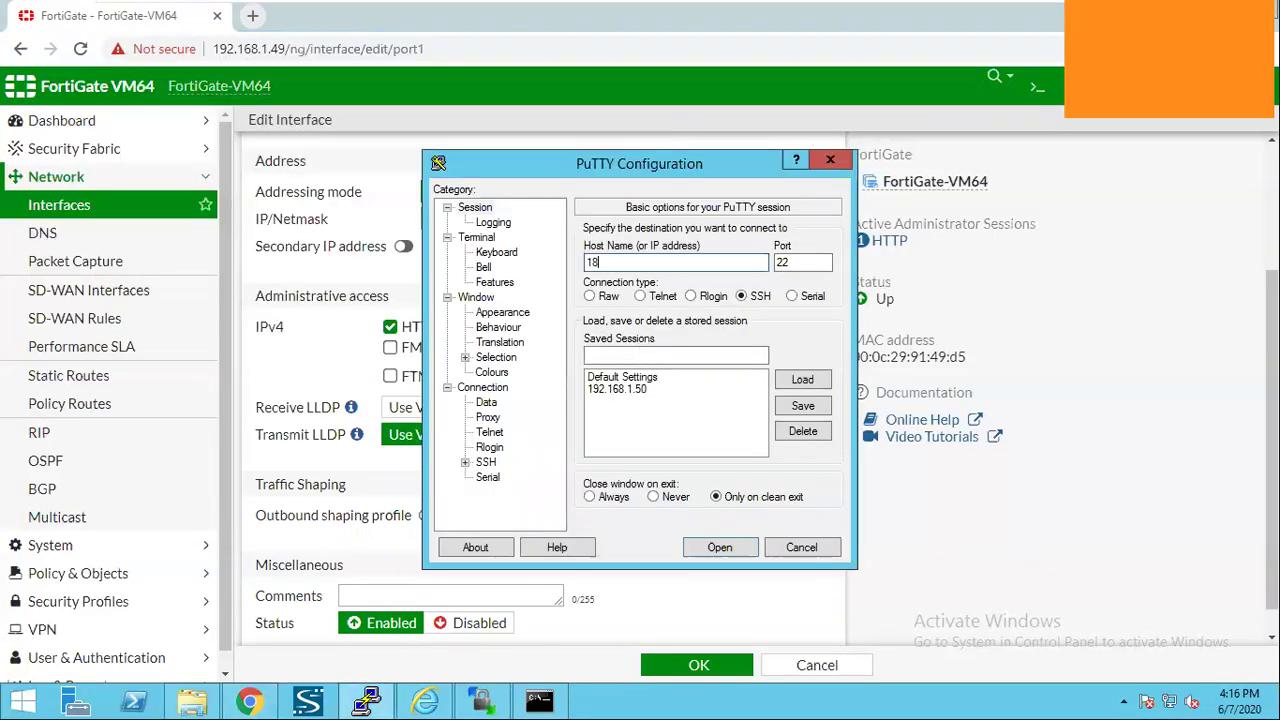
key(BackSpace)
text(92.168.1.49)
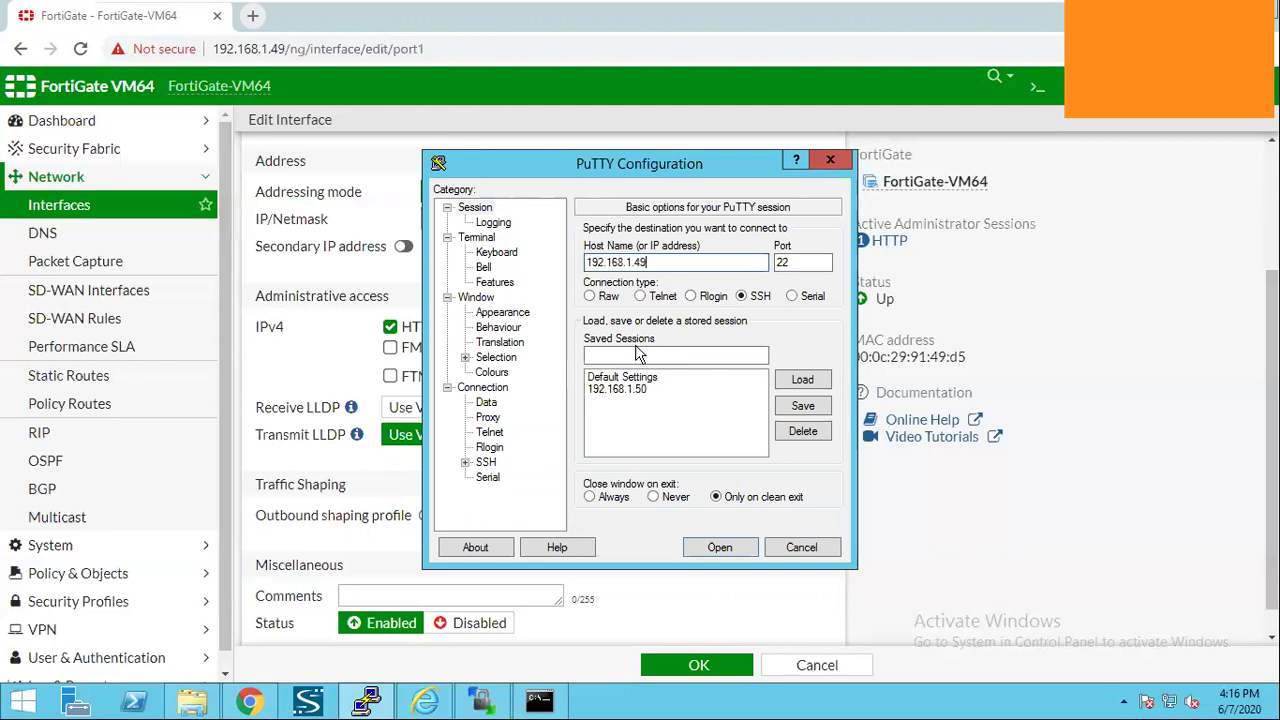
key(Return)
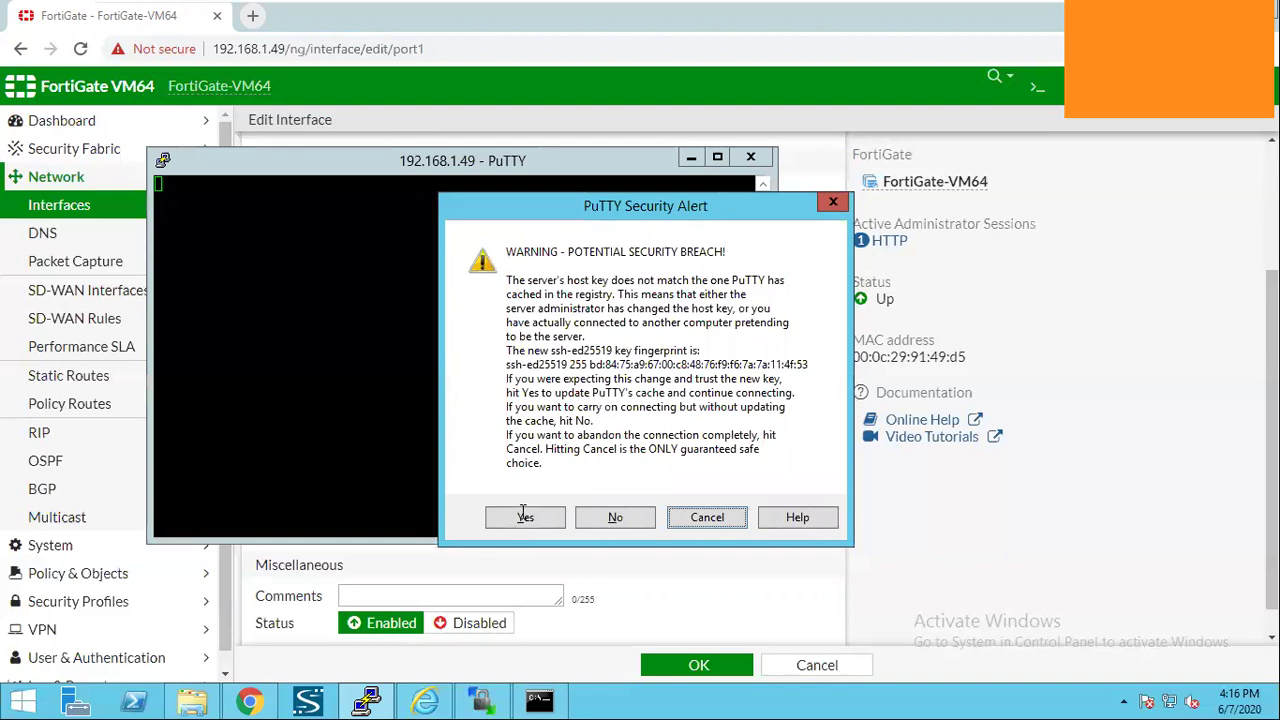
click(525, 516)
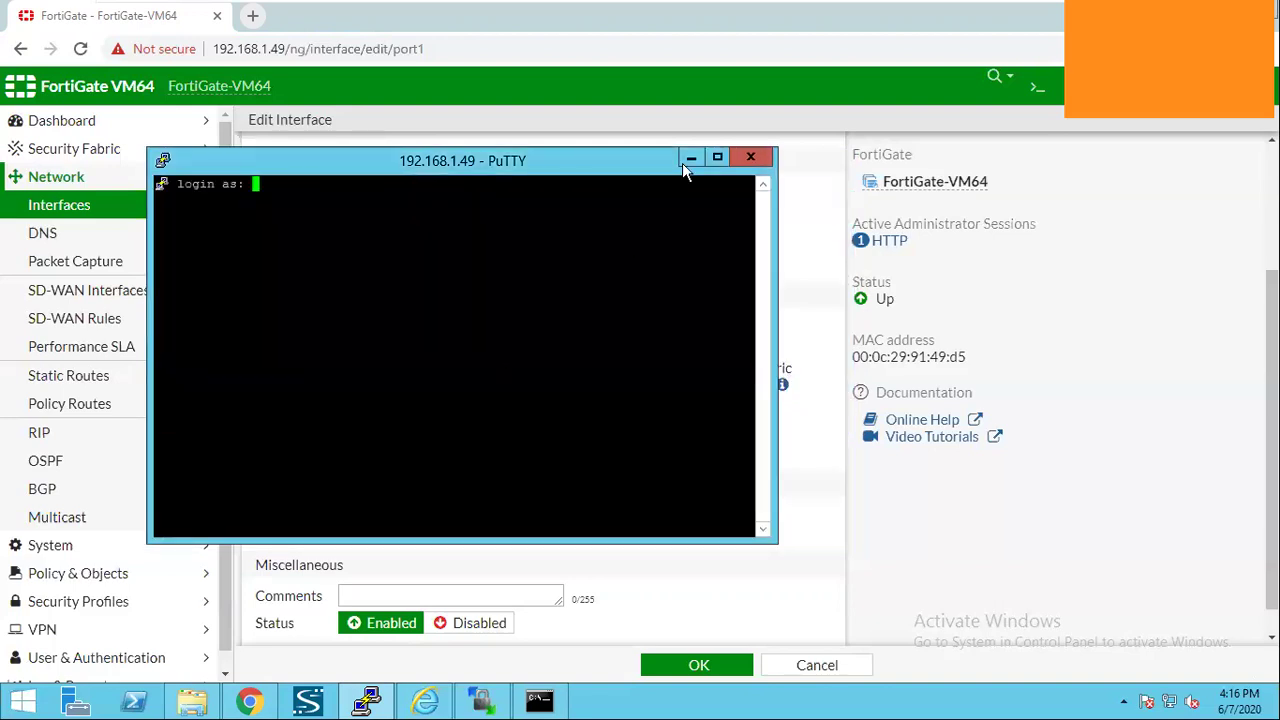
key(alt+Tab)
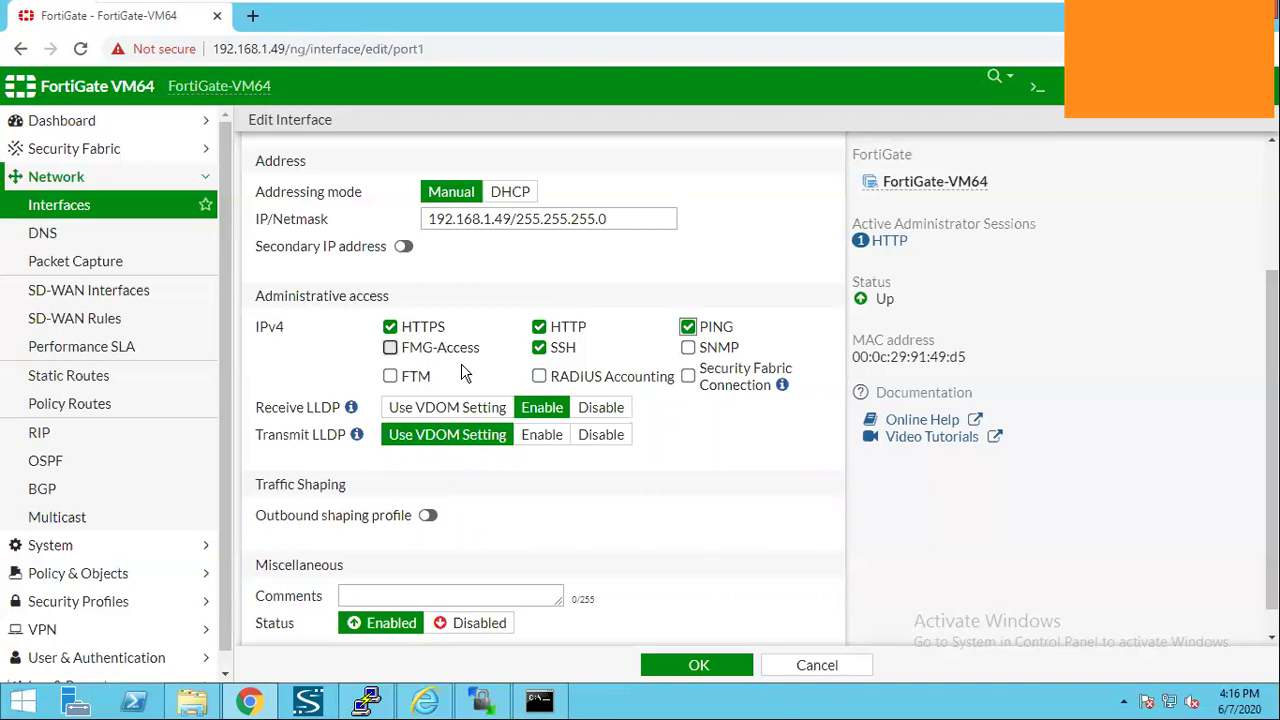
Save port1 so the list shows Wan Interface (port1) at 192.168.1.49/255.255.255.0.
scroll(548, 654, down, 1)
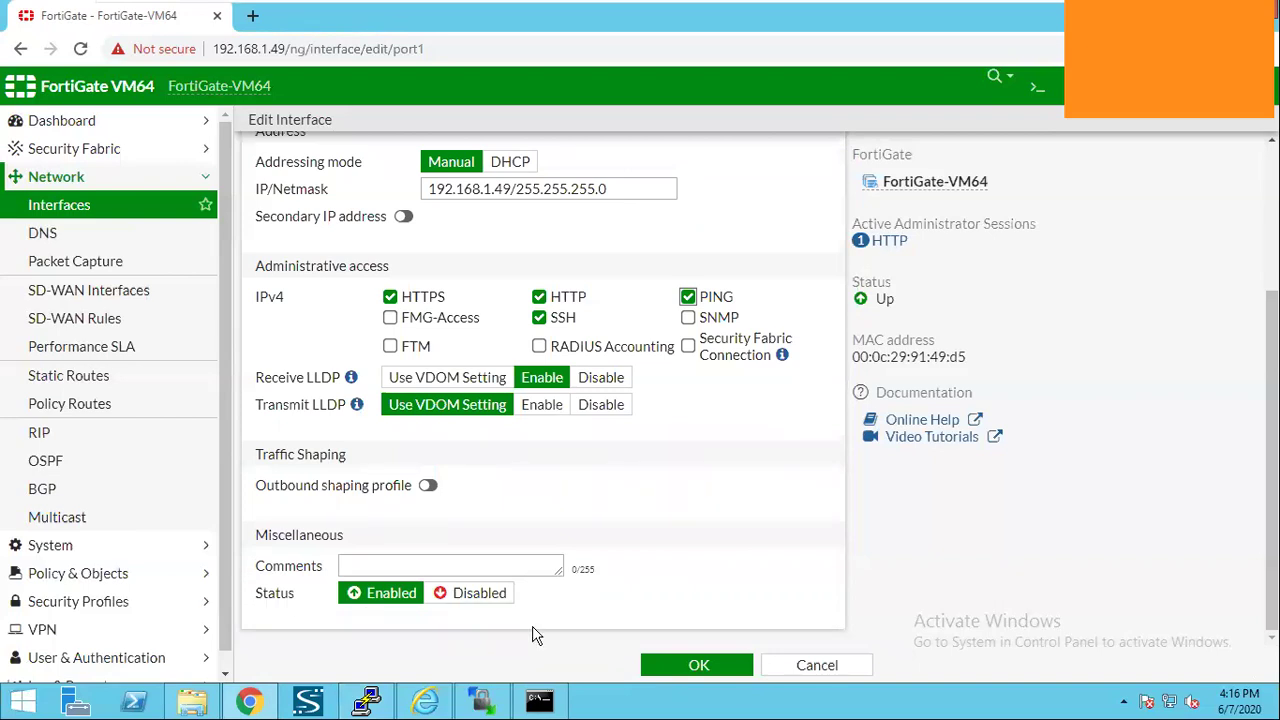
click(668, 660)
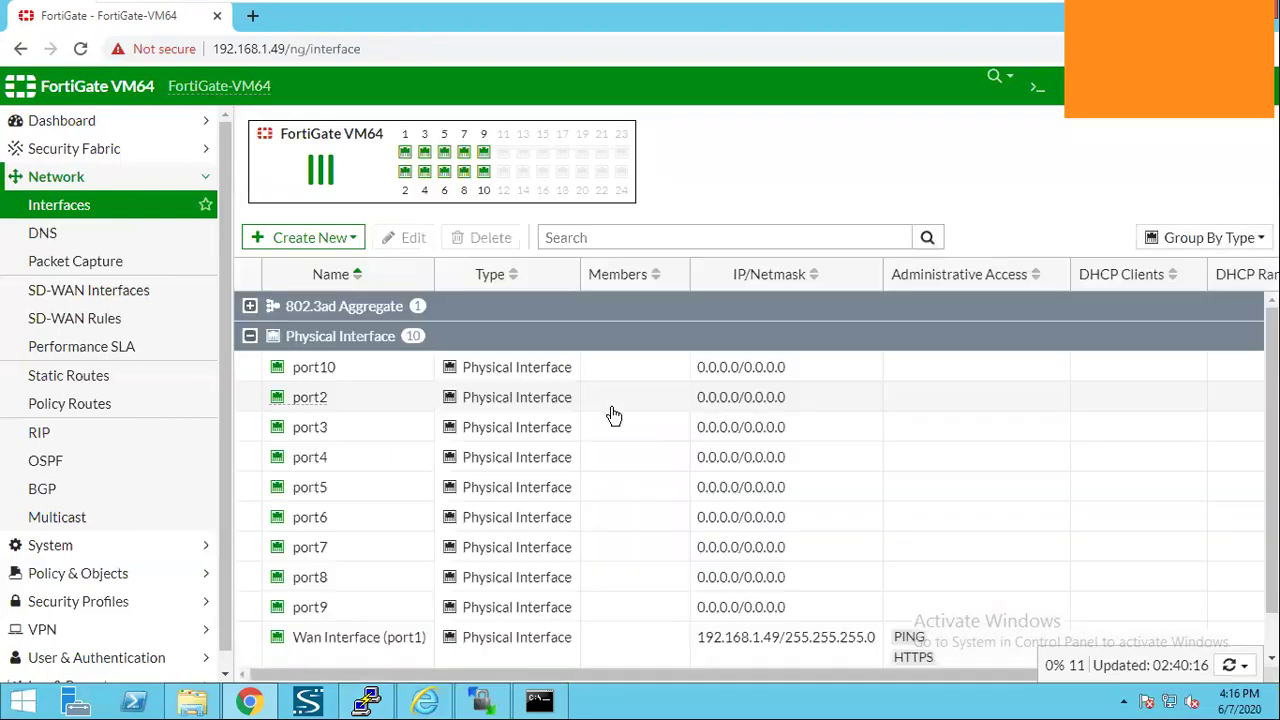
scroll(613, 420, down, 1)
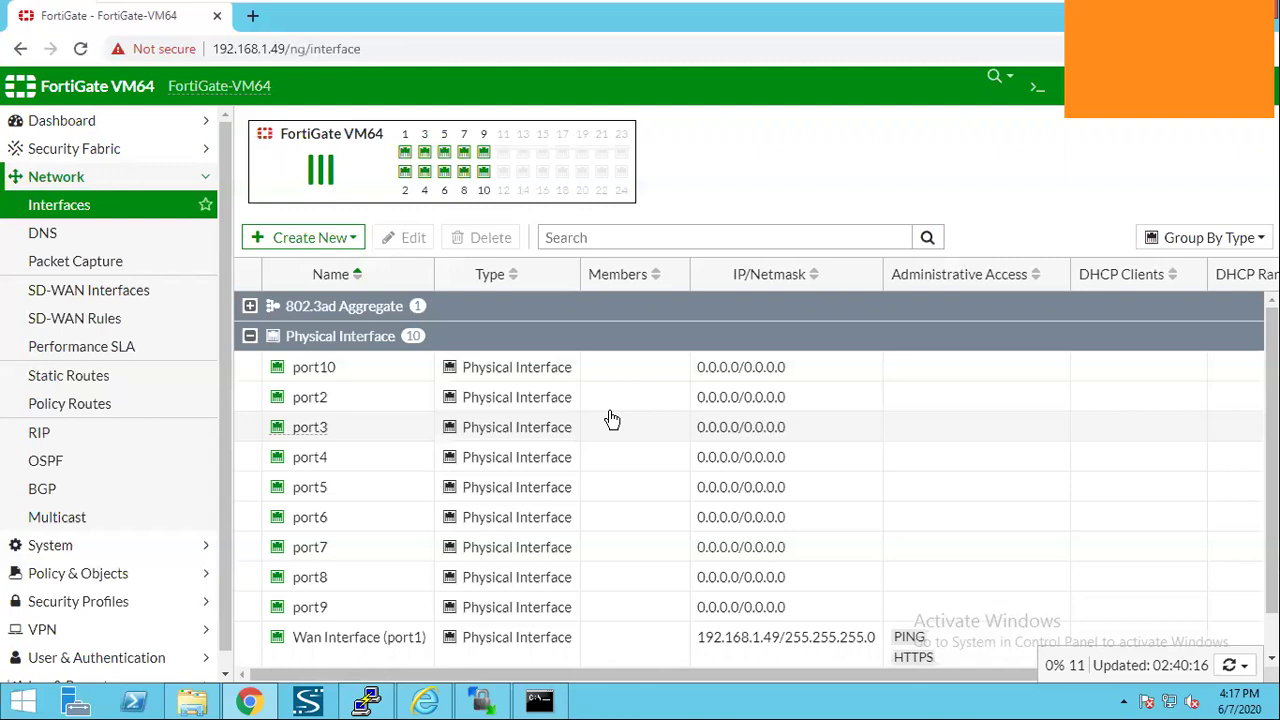
Edit port2, giving it the alias LAN and the LAN role.
click(345, 410)
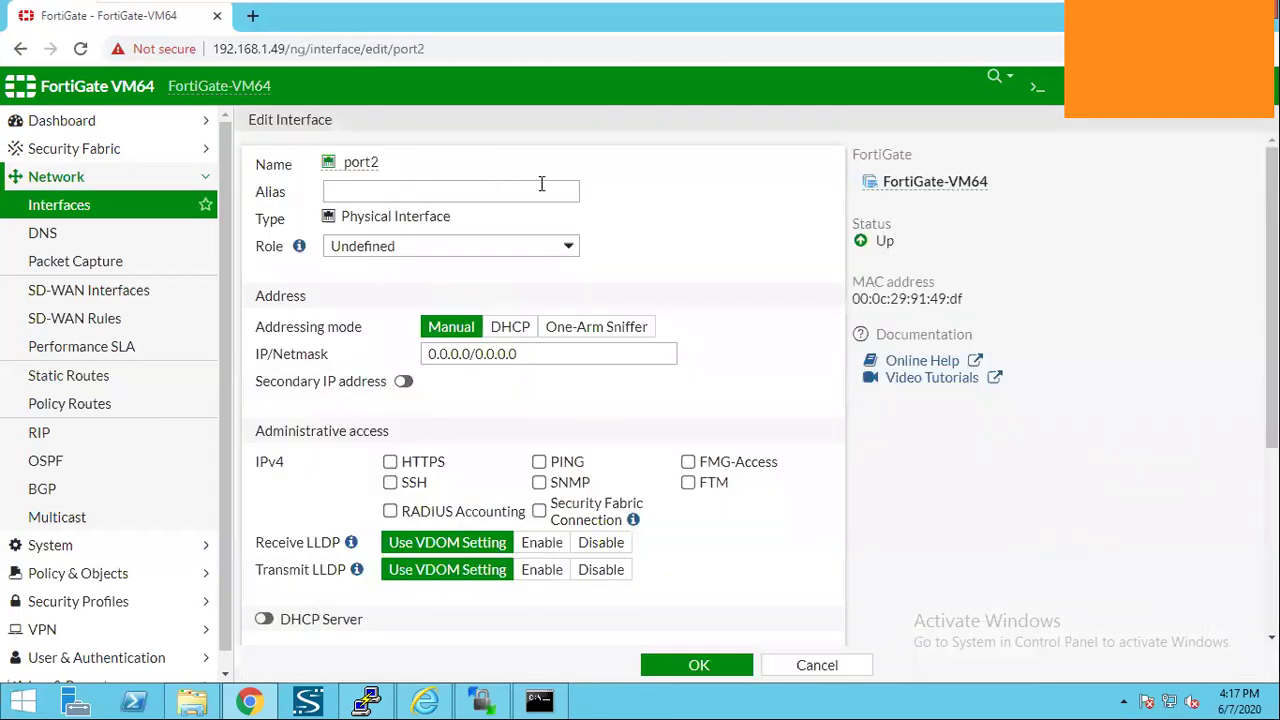
text(LAN)
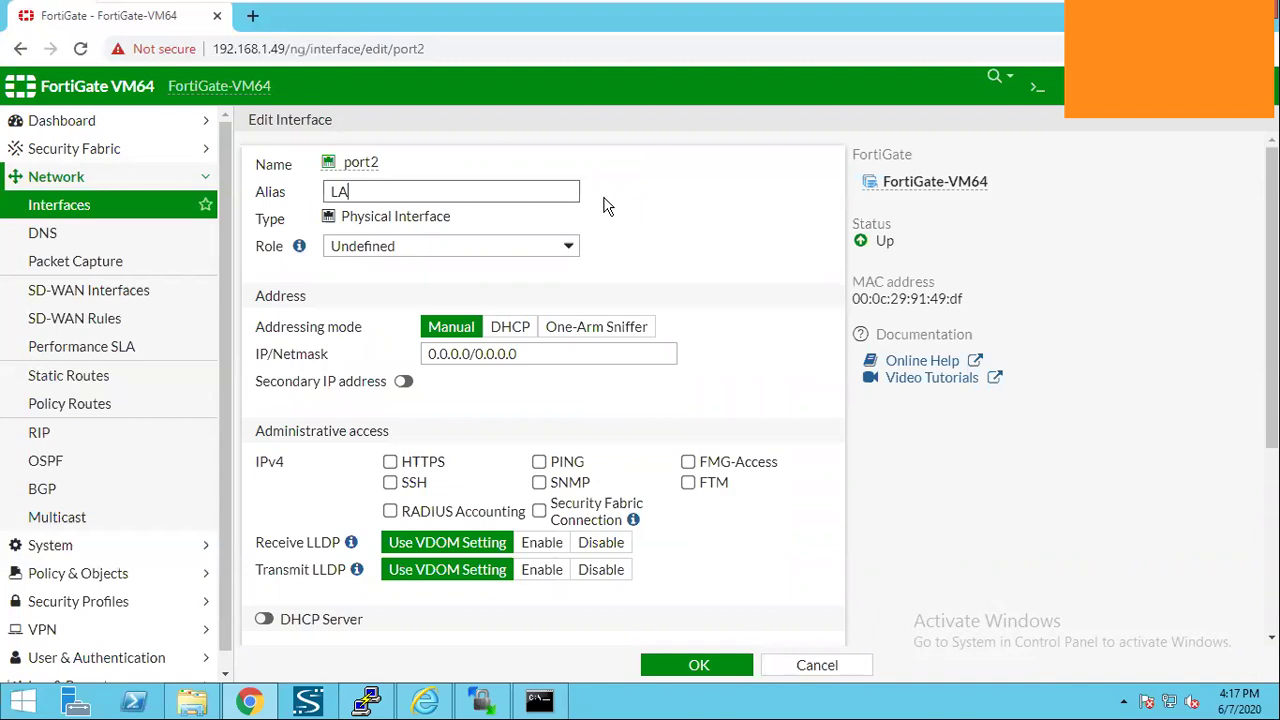
click(568, 247)
key(l)
key(Return)
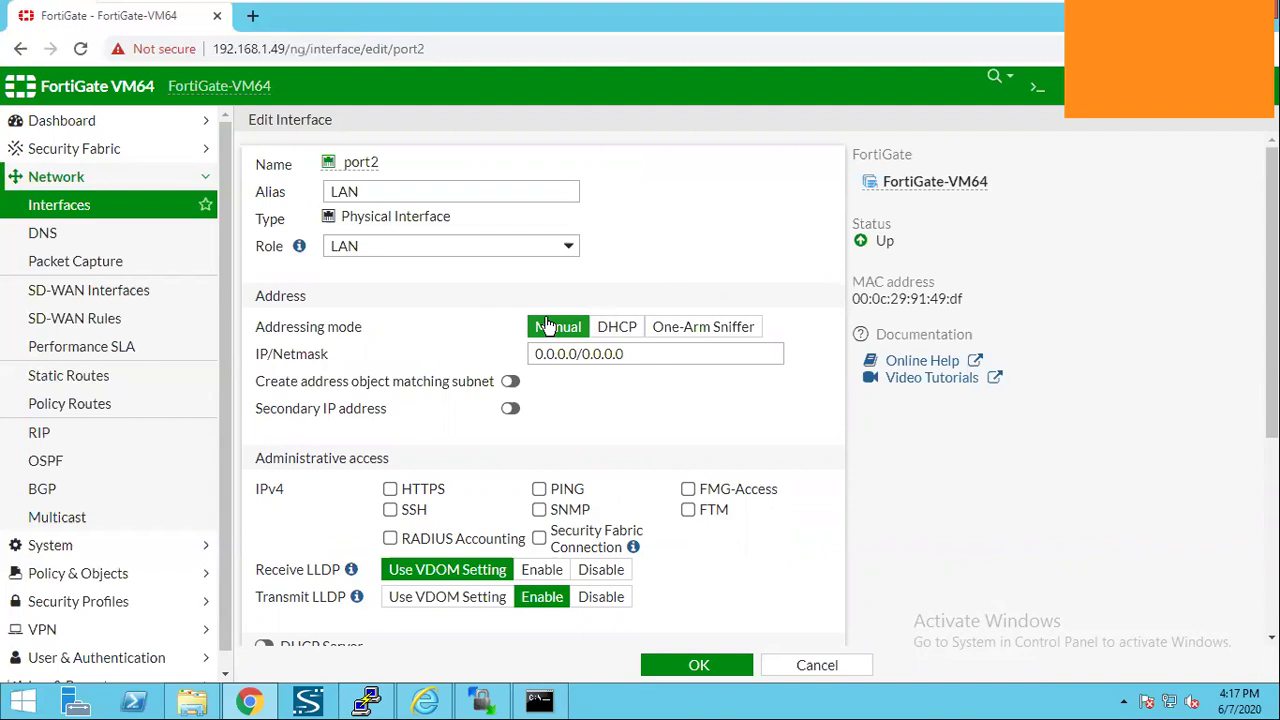
Clear port2's placeholder 0.0.0.0/0 from the IP/Netmask field.
click(645, 366)
key(BackSpace)
key(BackSpace)
key(BackSpace)
key(BackSpace)
key(BackSpace)
key(BackSpace)
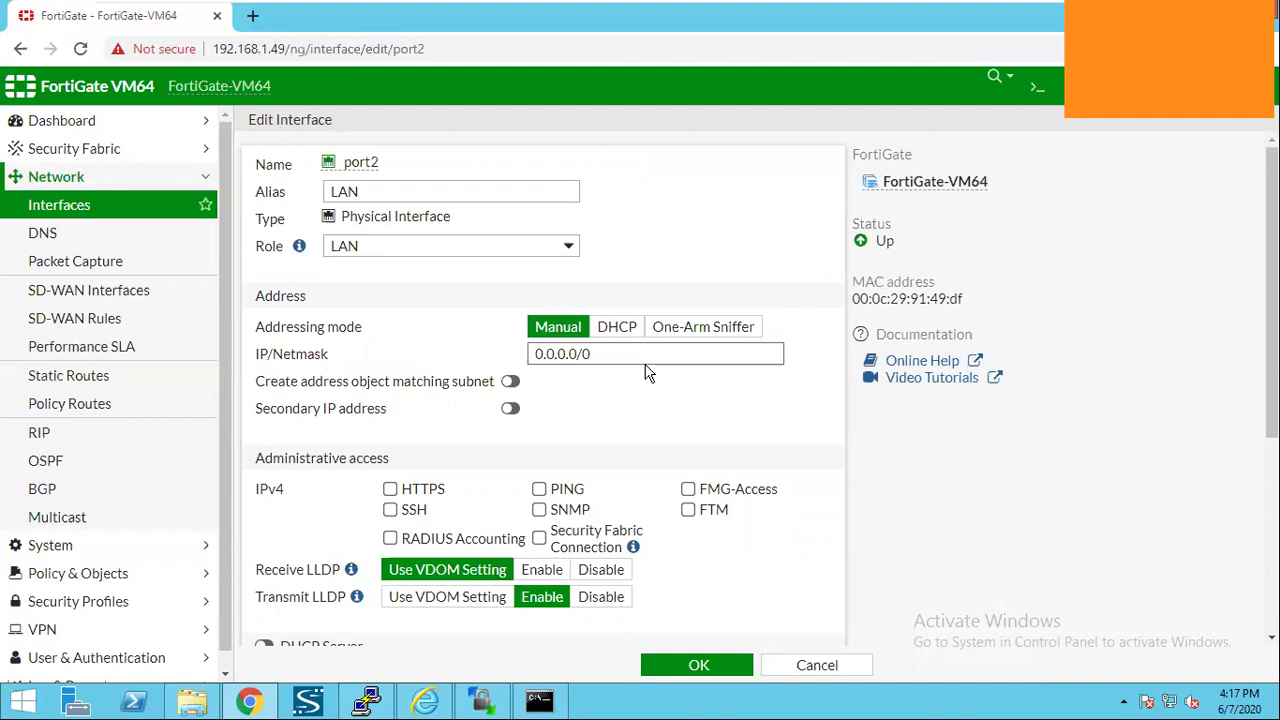
key(BackSpace)
key(BackSpace)
key(BackSpace)
key(BackSpace)
key(BackSpace)
key(BackSpace)
key(BackSpace)
key(BackSpace)
key(BackSpace)
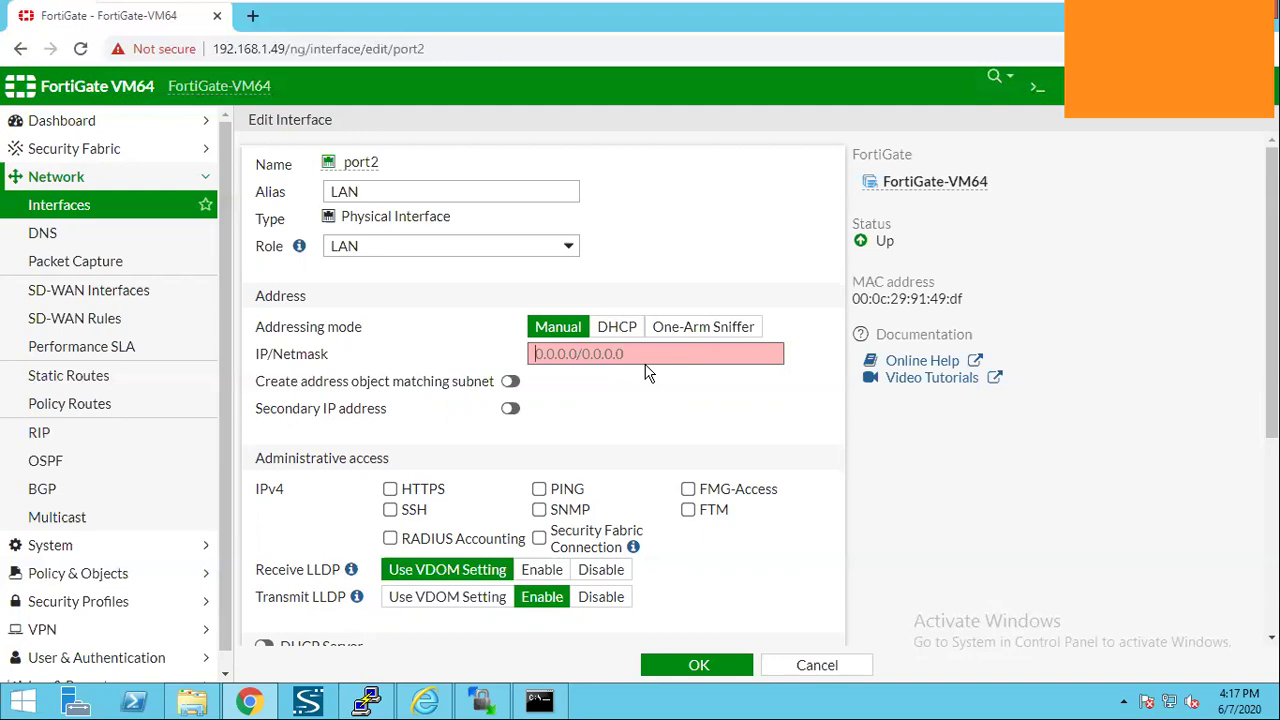
text(1.)
text(2)
key(BackSpace)
text(3)
key(BackSpace)
key(BackSpace)
key(BackSpace)
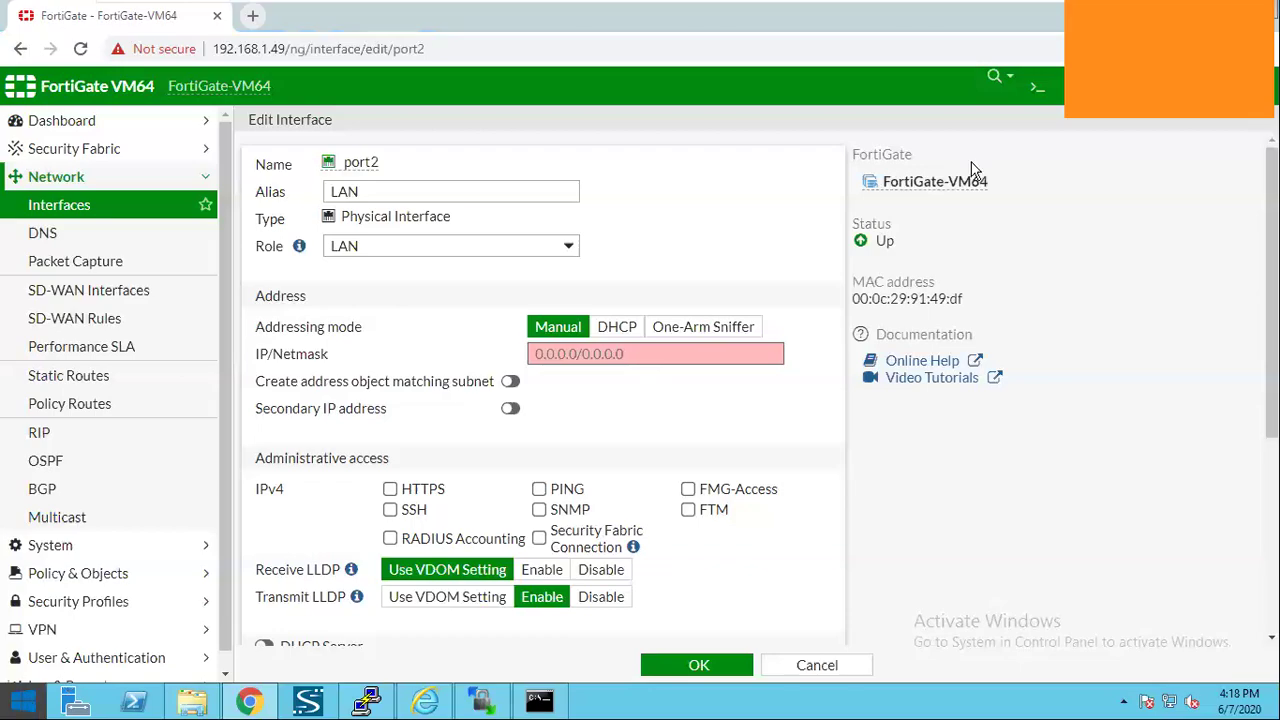
Launch Notepad from the Start search.
key(super)
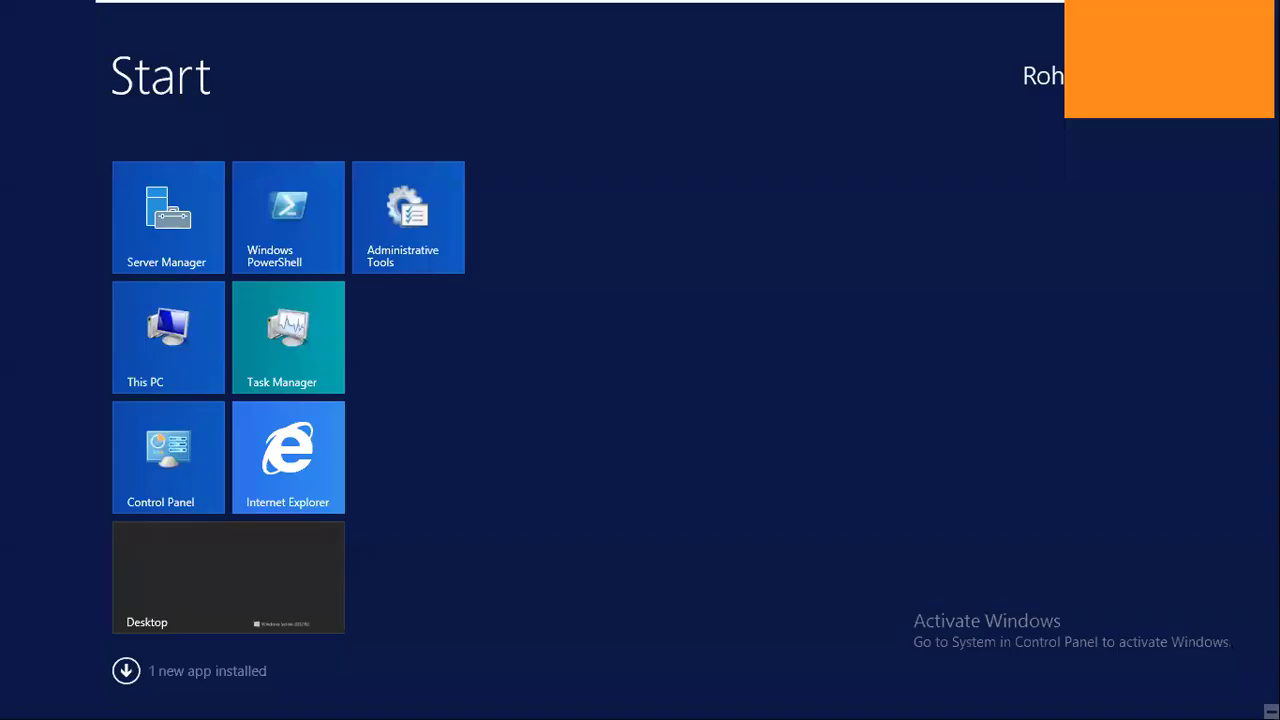
key(super+q)
text(n)
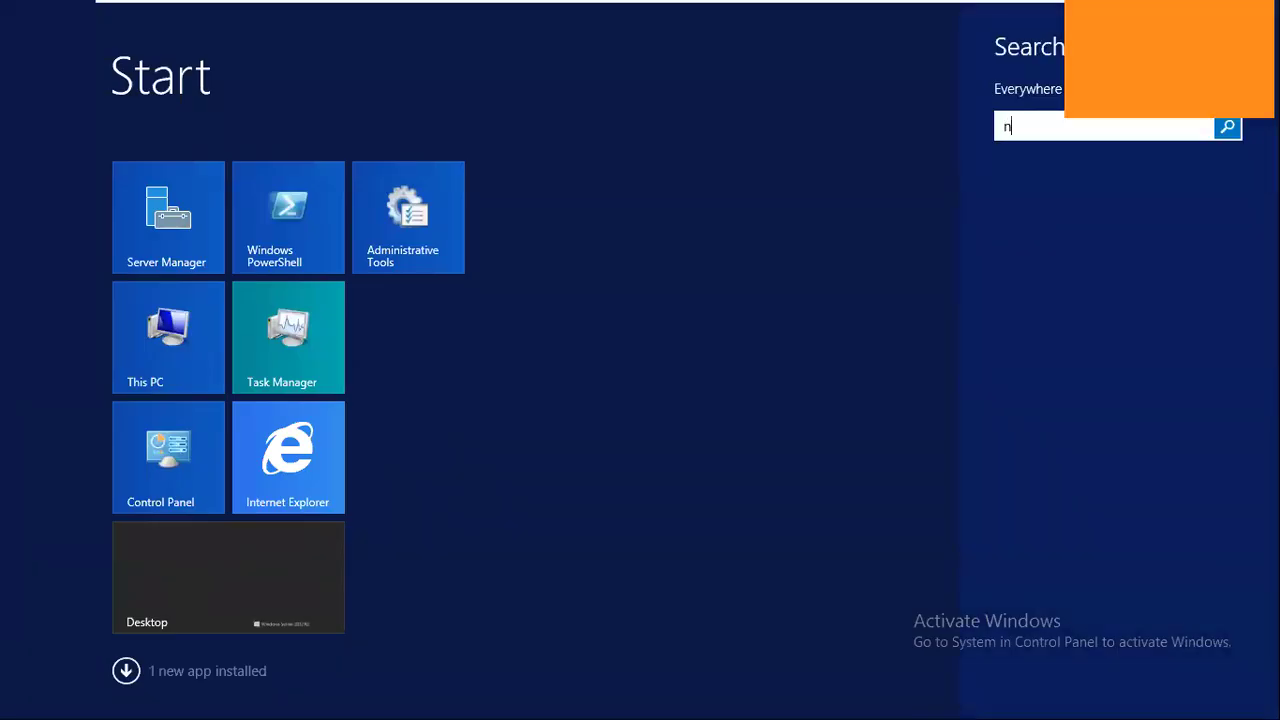
text(otepad)
key(Return)
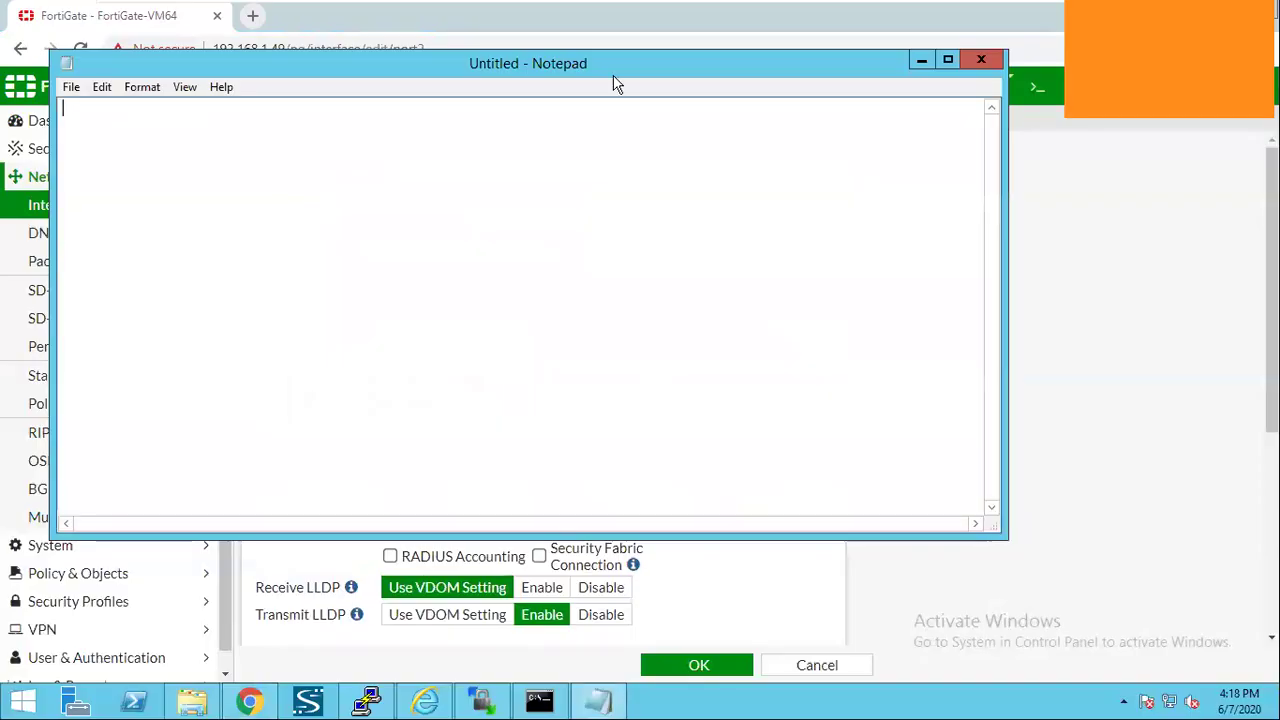
Set Notepad's font to Consolas size 20 and shift the window right.
click(142, 87)
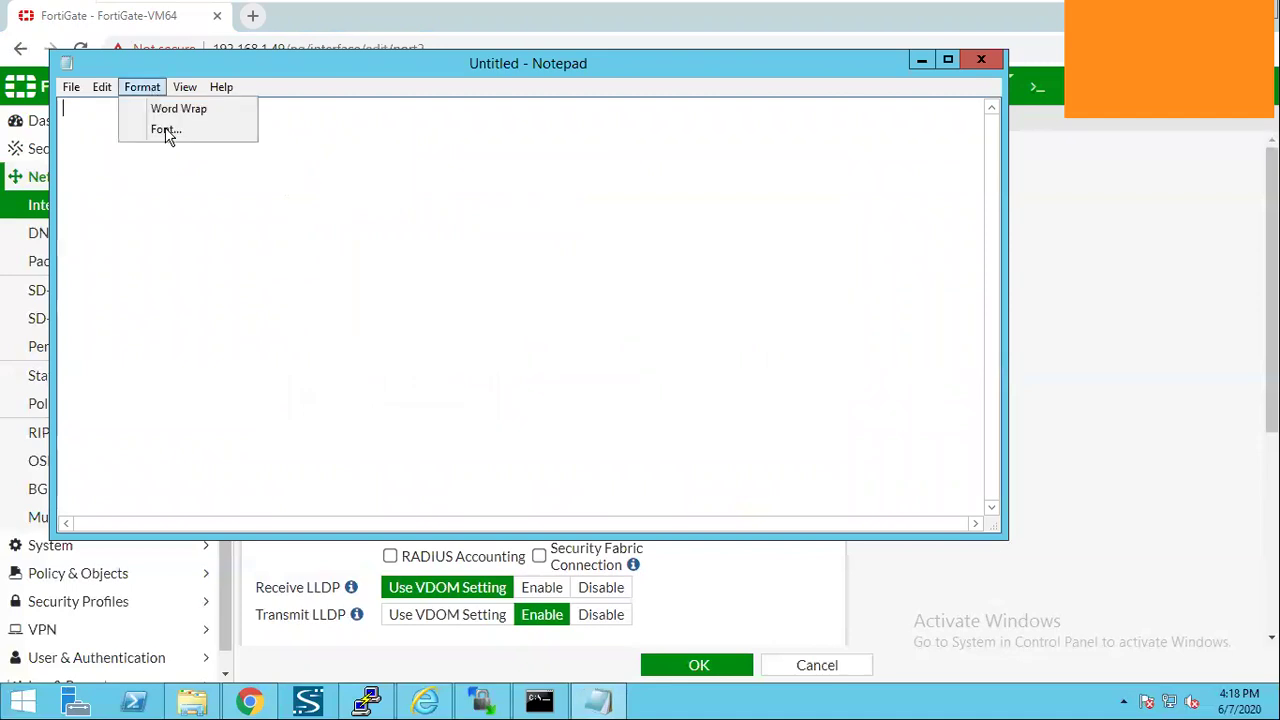
click(247, 152)
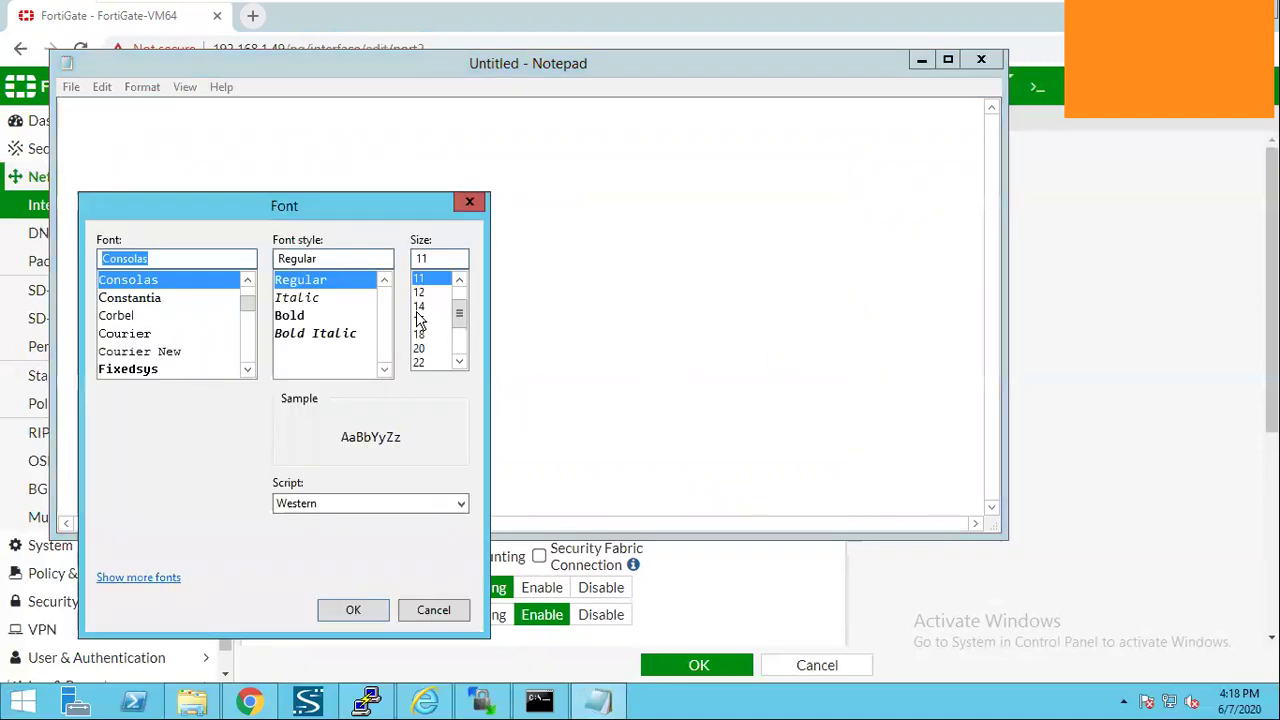
click(419, 348)
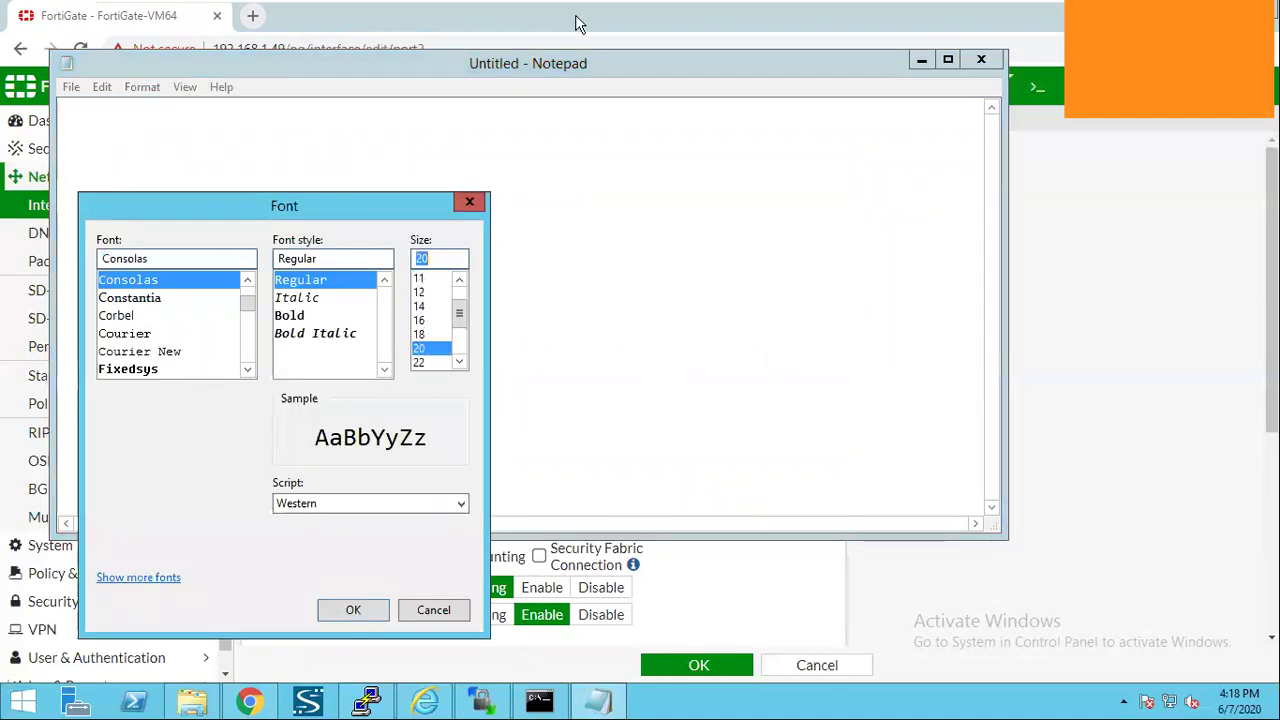
click(353, 610)
drag(552, 63, 647, 72)
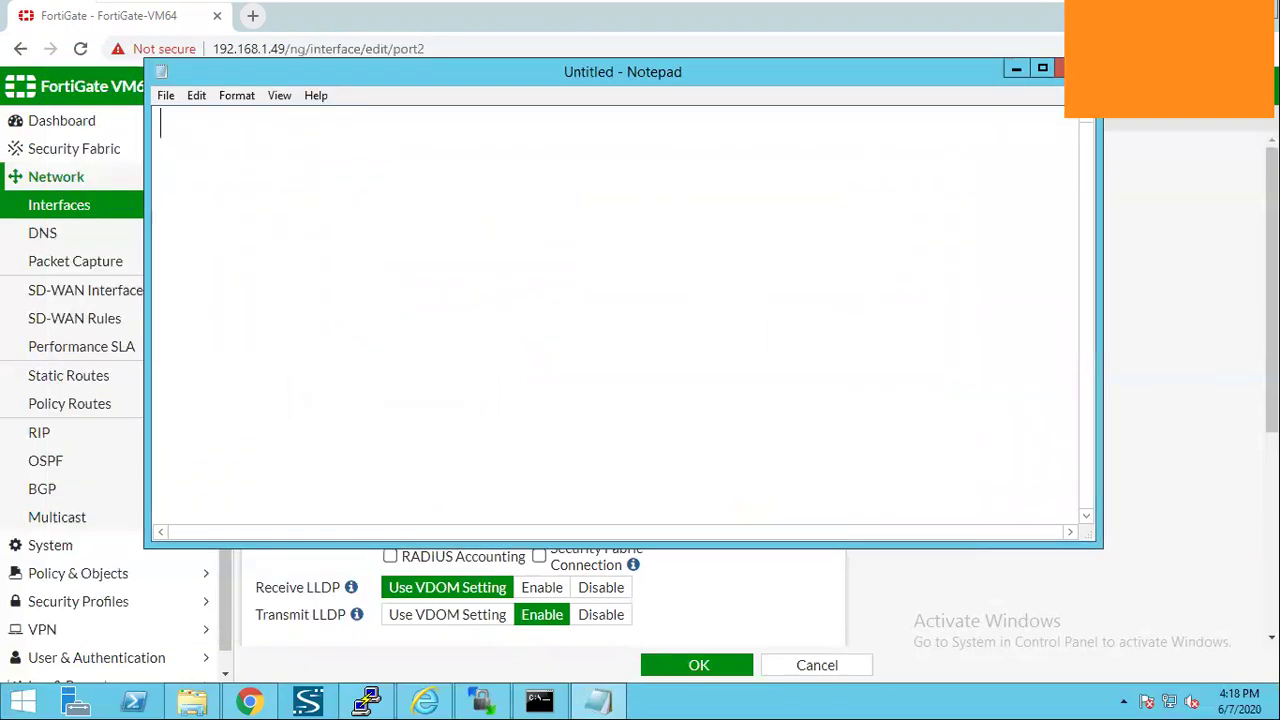
Write the first line: 'we use only private IPs for interanl LAN network..'.
text(we use only )
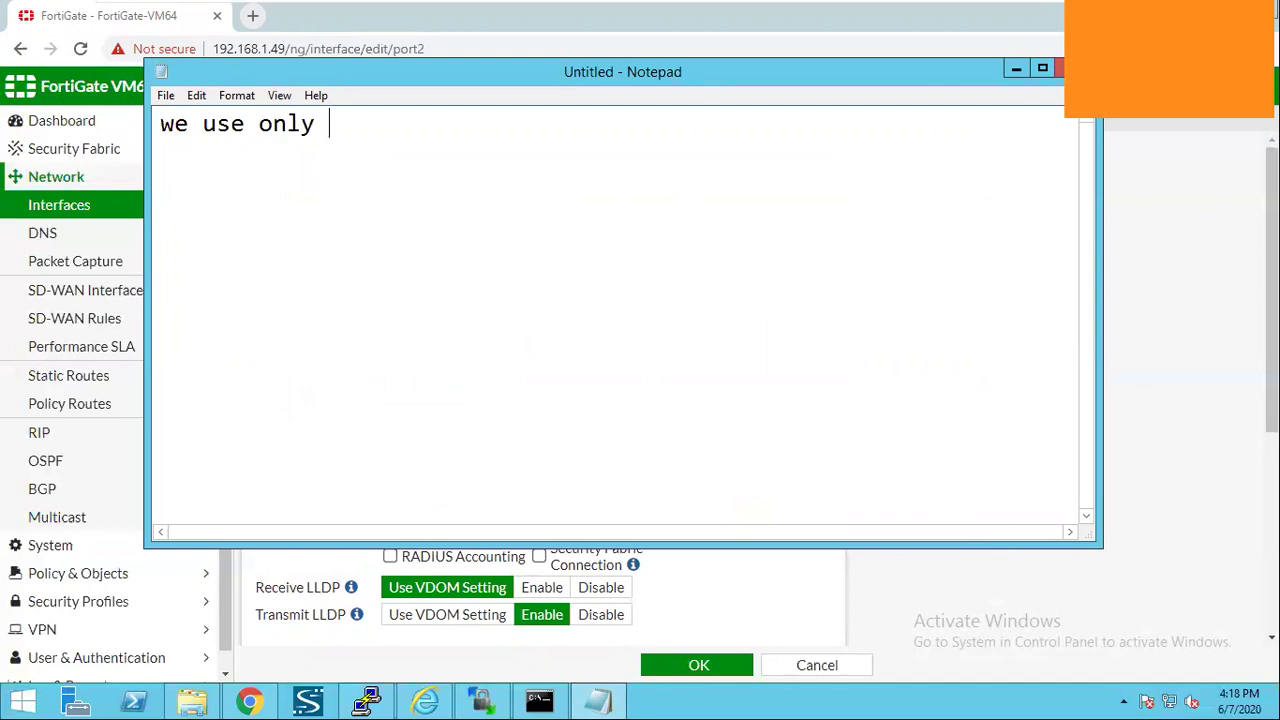
text(private IPs for o)
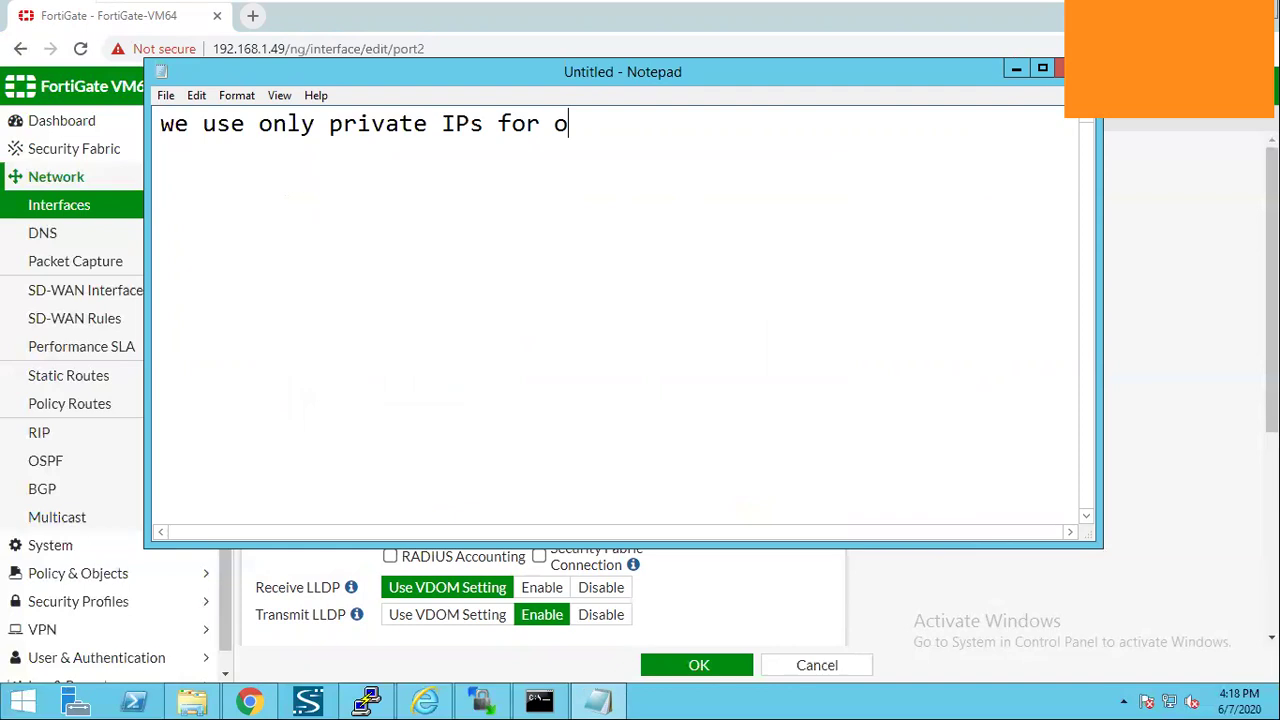
key(BackSpace)
text(interanl)
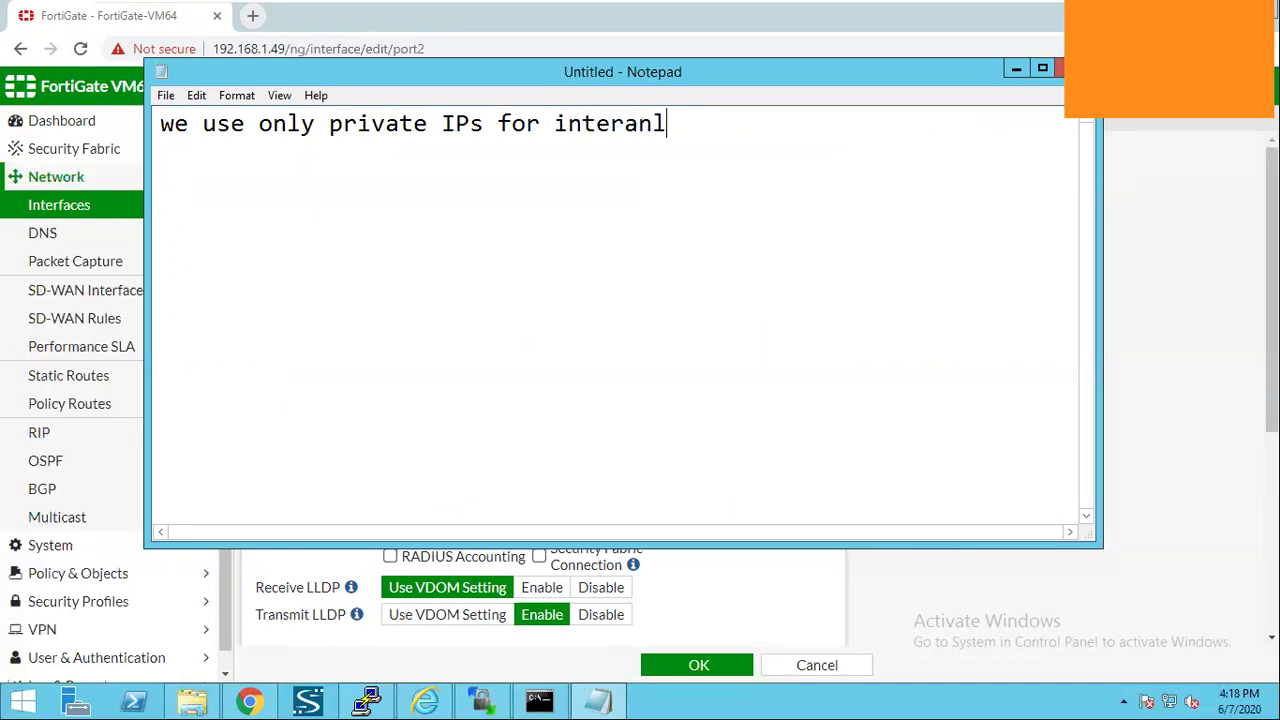
text( LAN netwo)
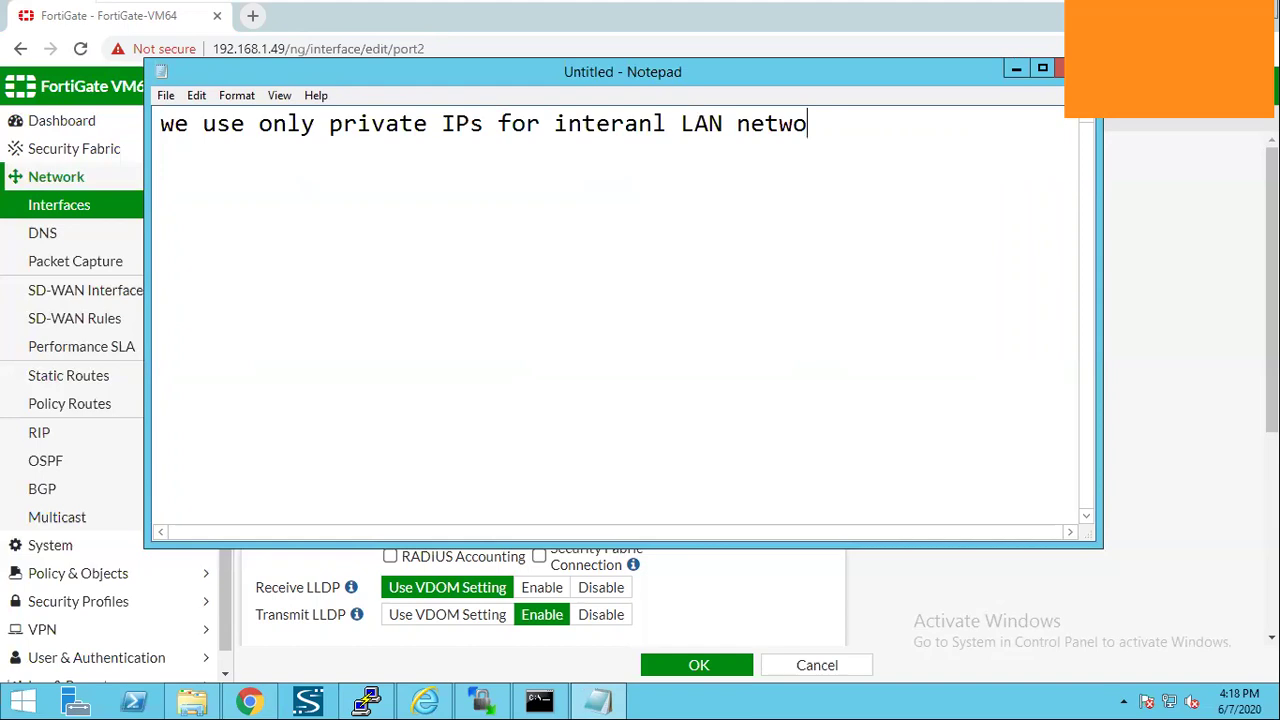
text(rk..)
key(Return)
Add 'Private IP pools are' with the list 10.0.0.0/8, 172.16.0.0/16, 192.168.0.0/16.
text(Private IP p)
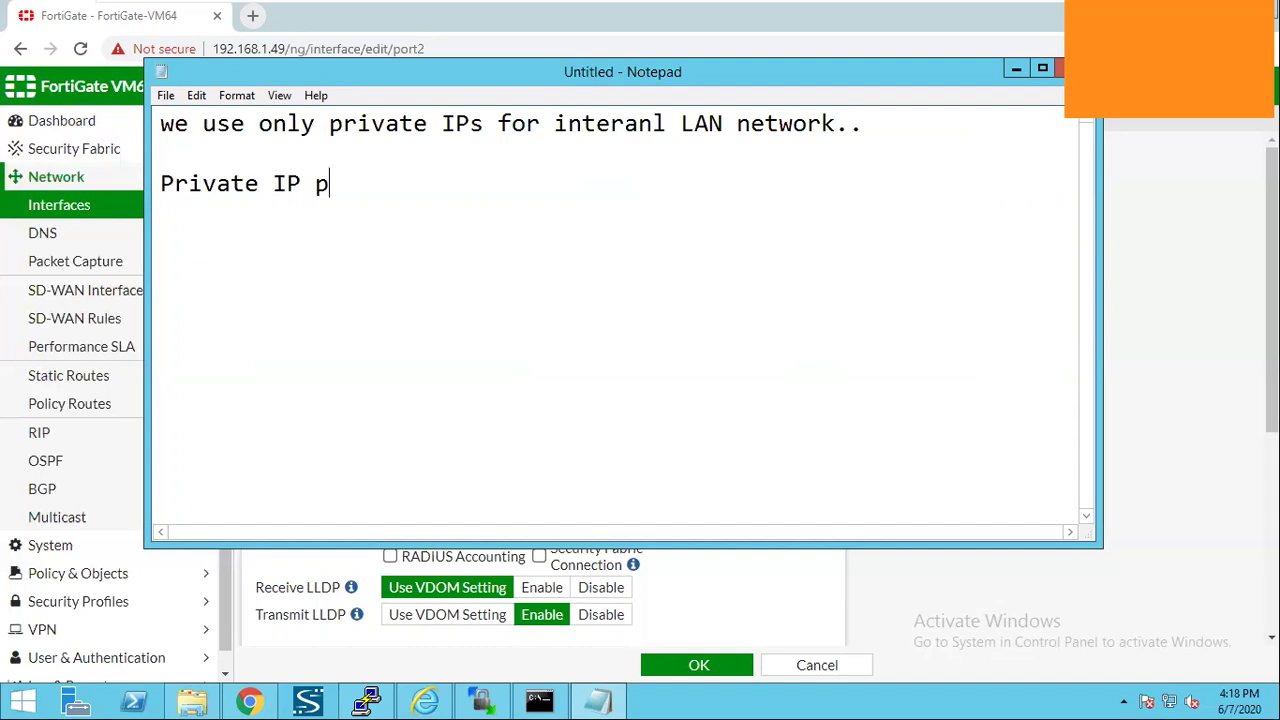
text(ools are)
key(Return)
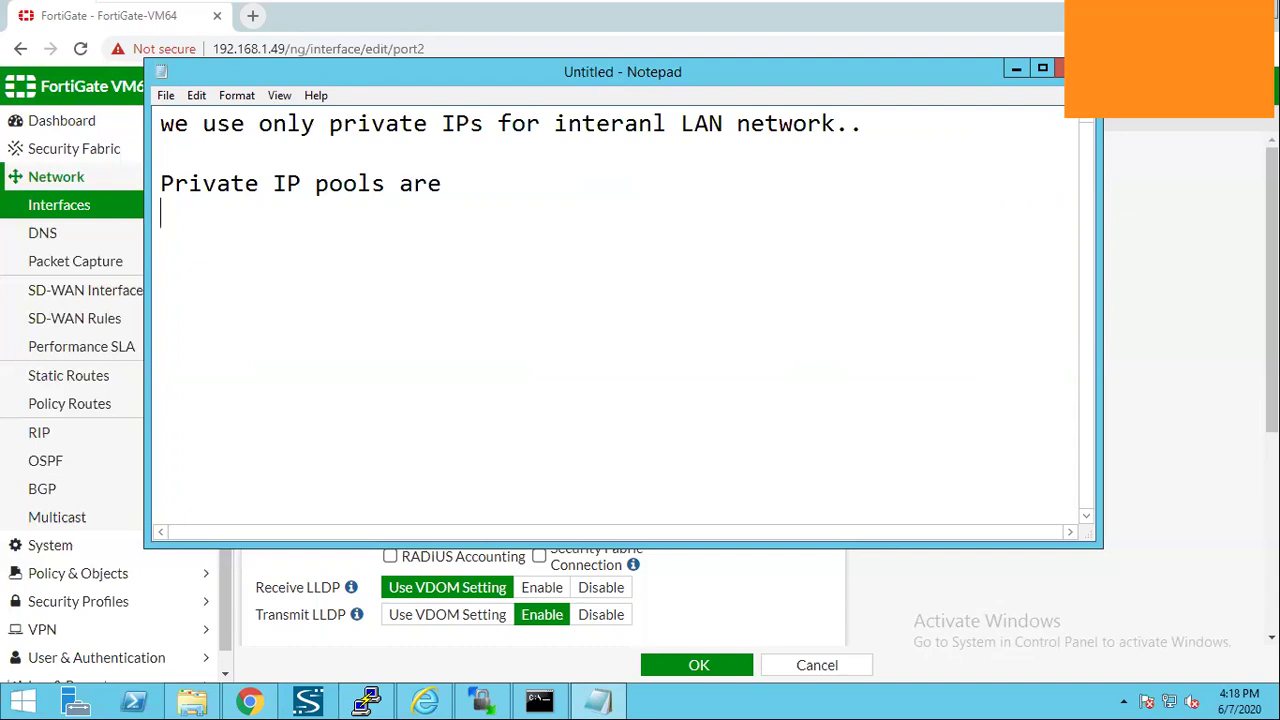
key(Return)
text(1. 10.0.0.)
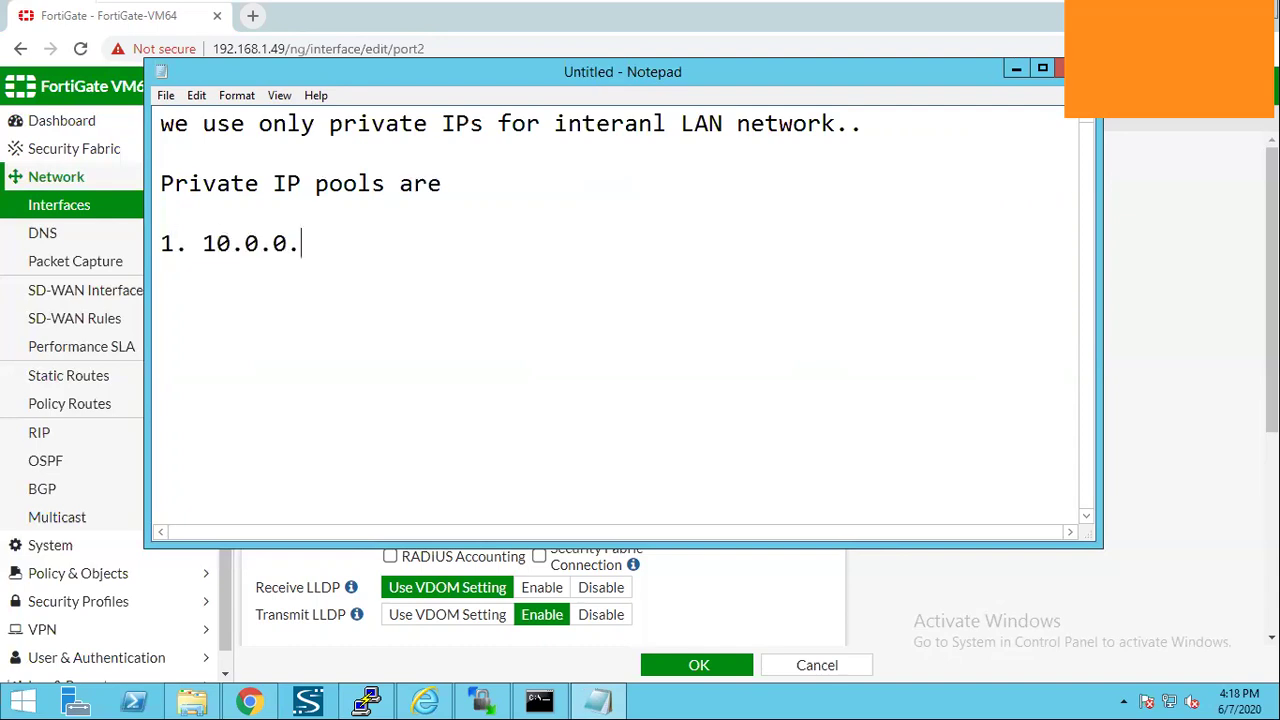
text(0/8)
key(Return)
text(2. 172)
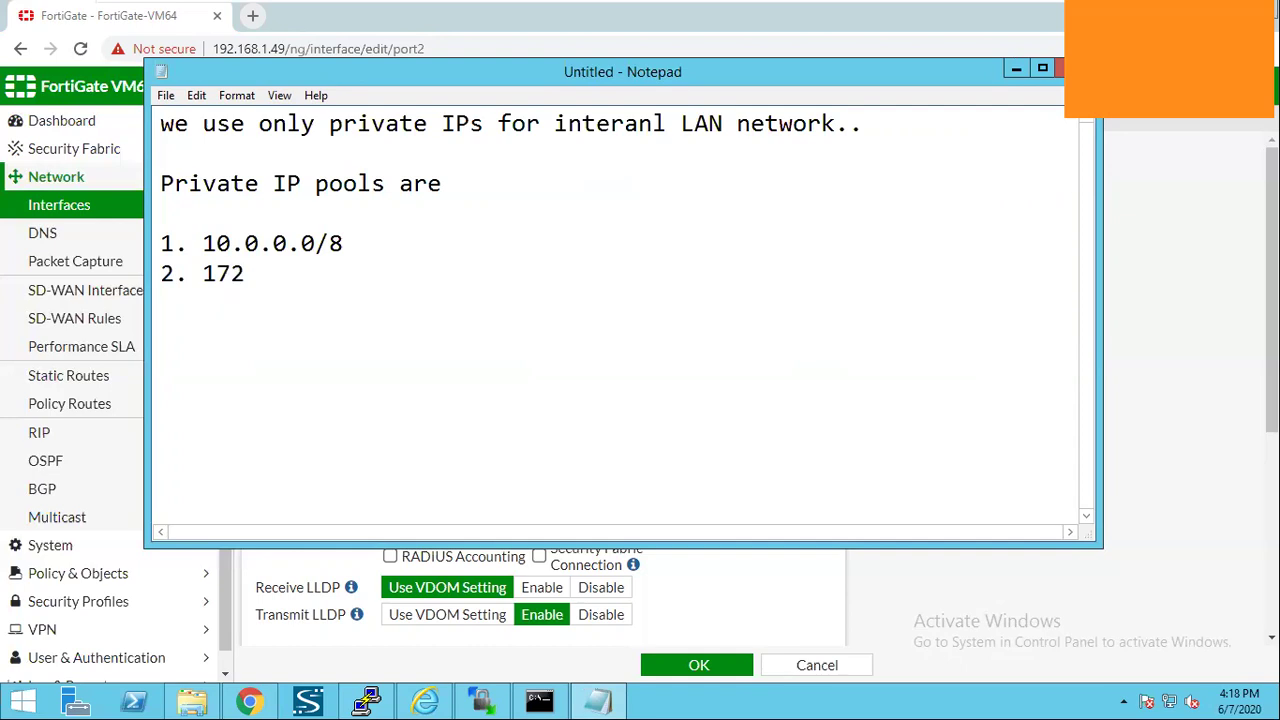
text(.16.0.0/16)
key(Return)
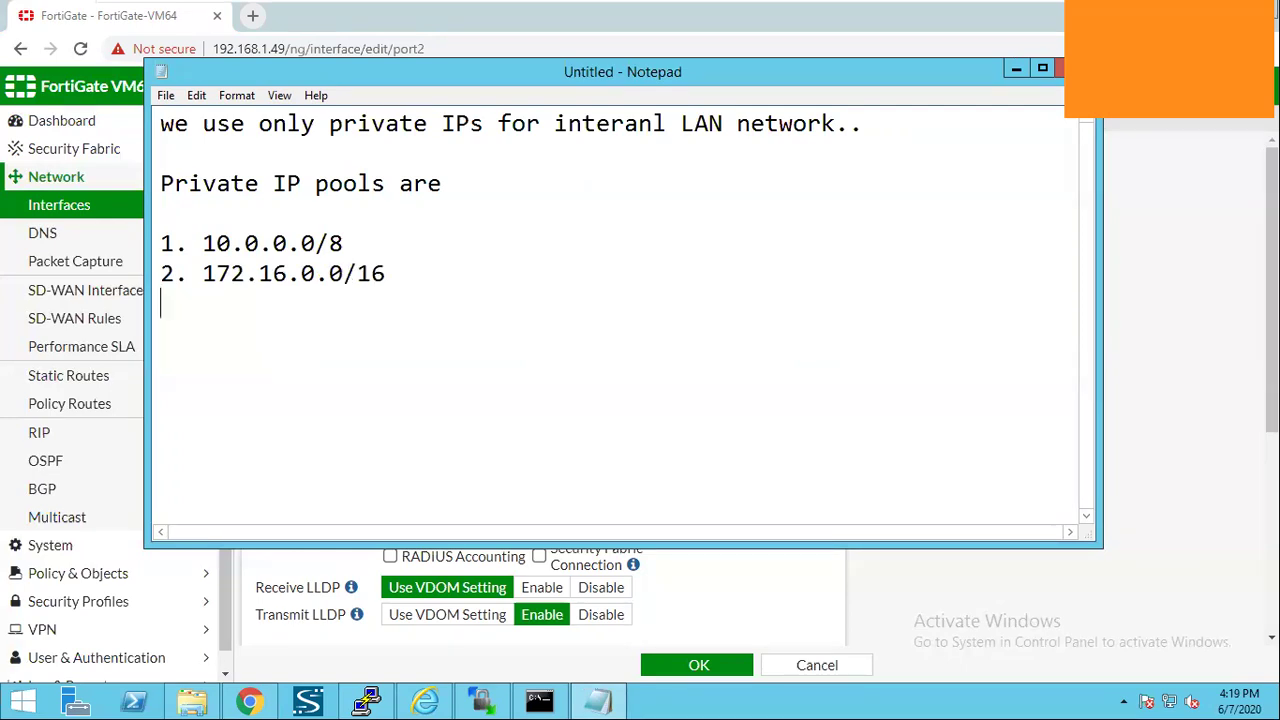
text(3. 192.168.0.0)
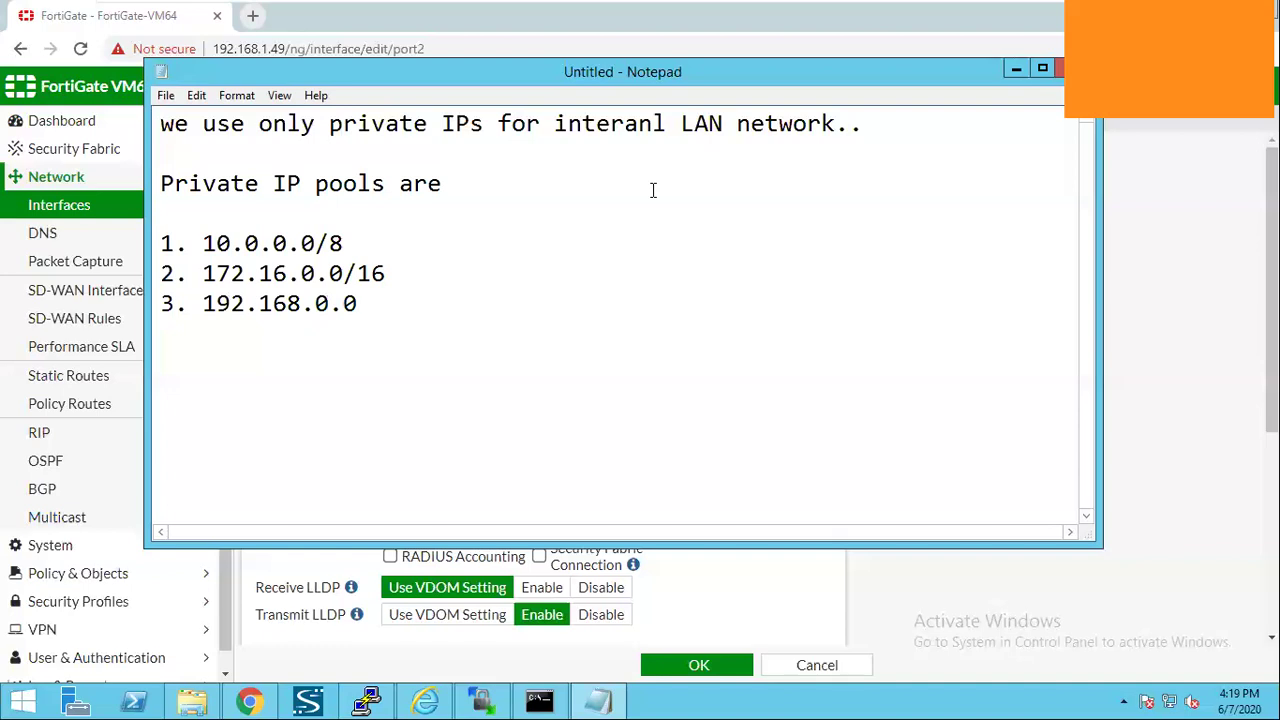
text(/16)
Enter 172.16.30.1/255.255.255.0 as port2's IP/netmask.
key(alt+Tab)
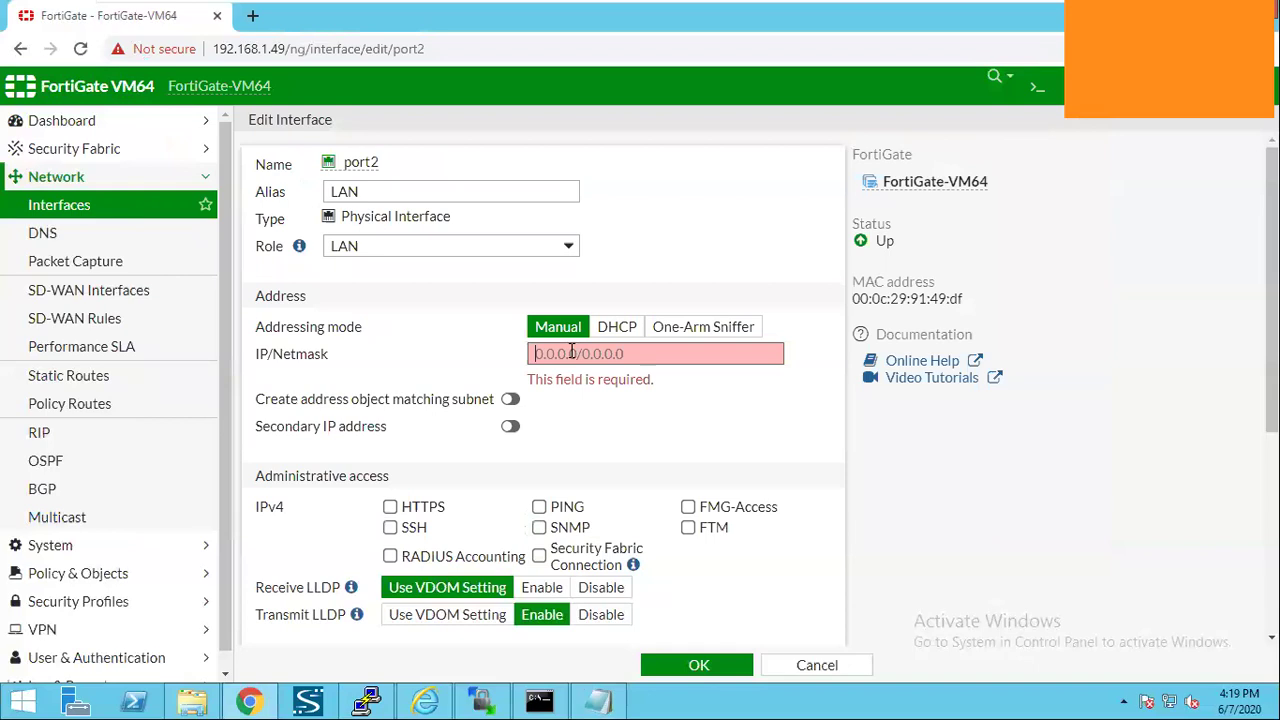
text(172.)
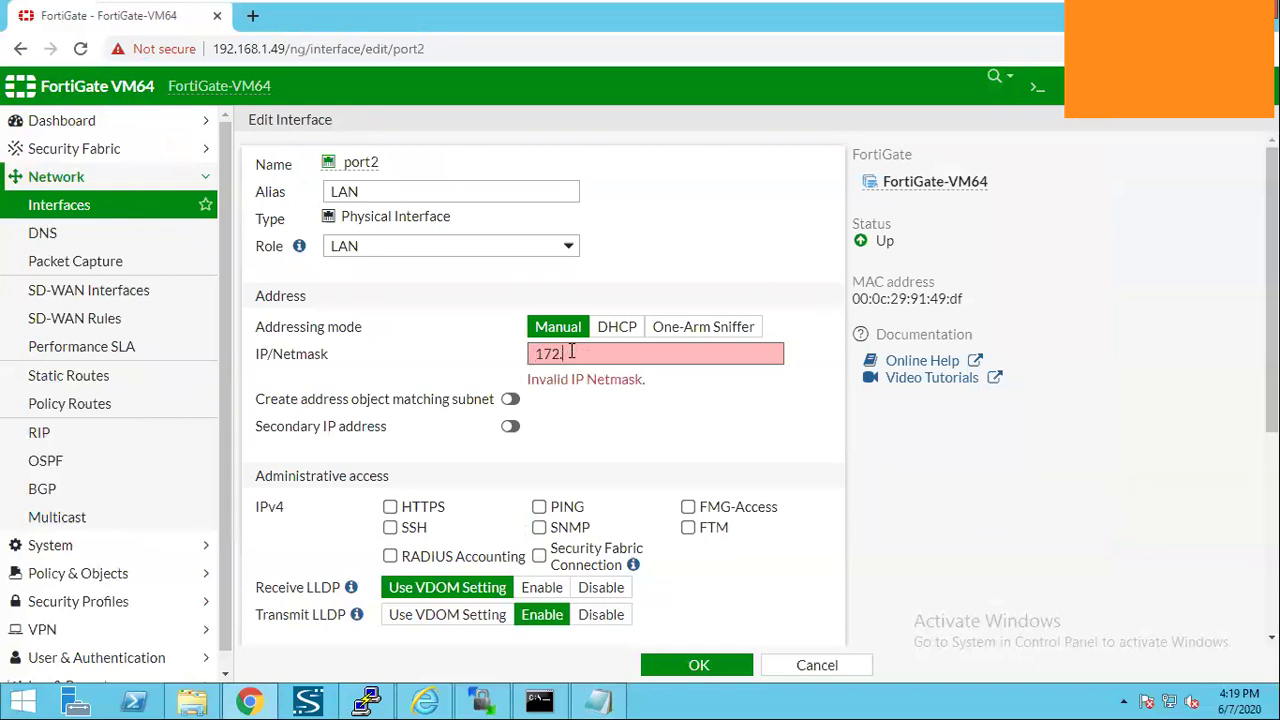
text(16.30.1/255.255.)
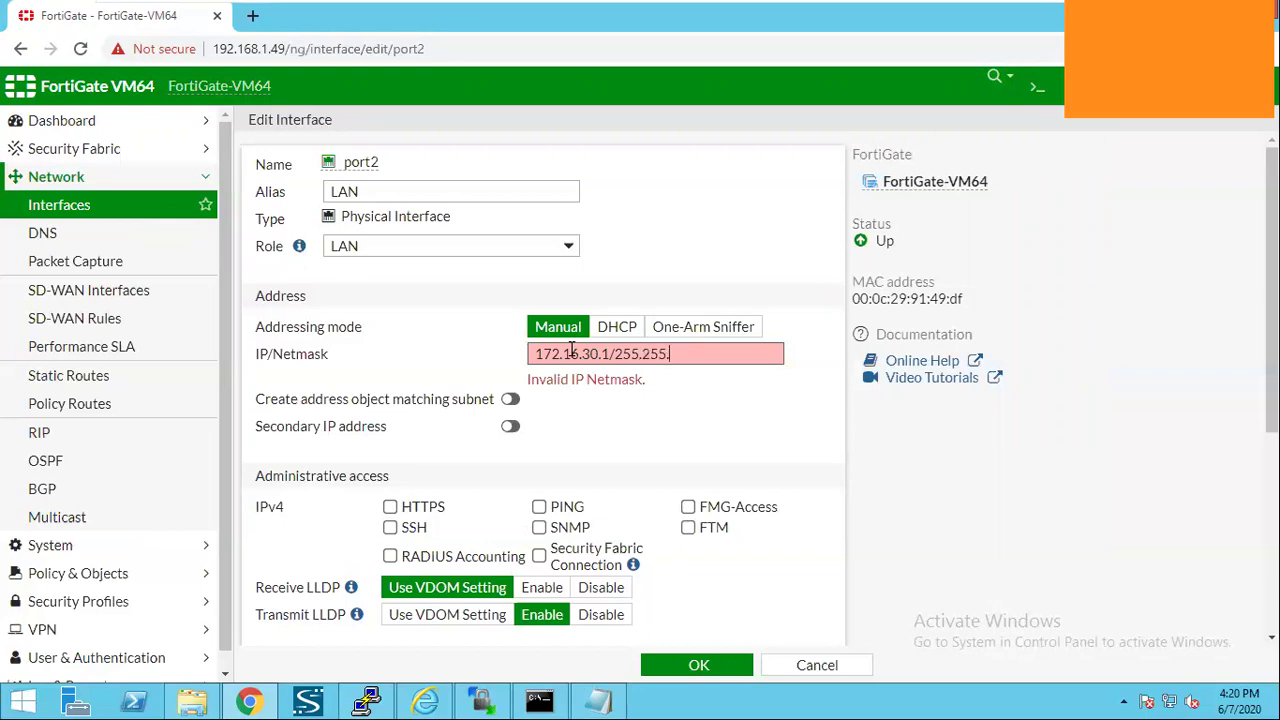
text(255.0)
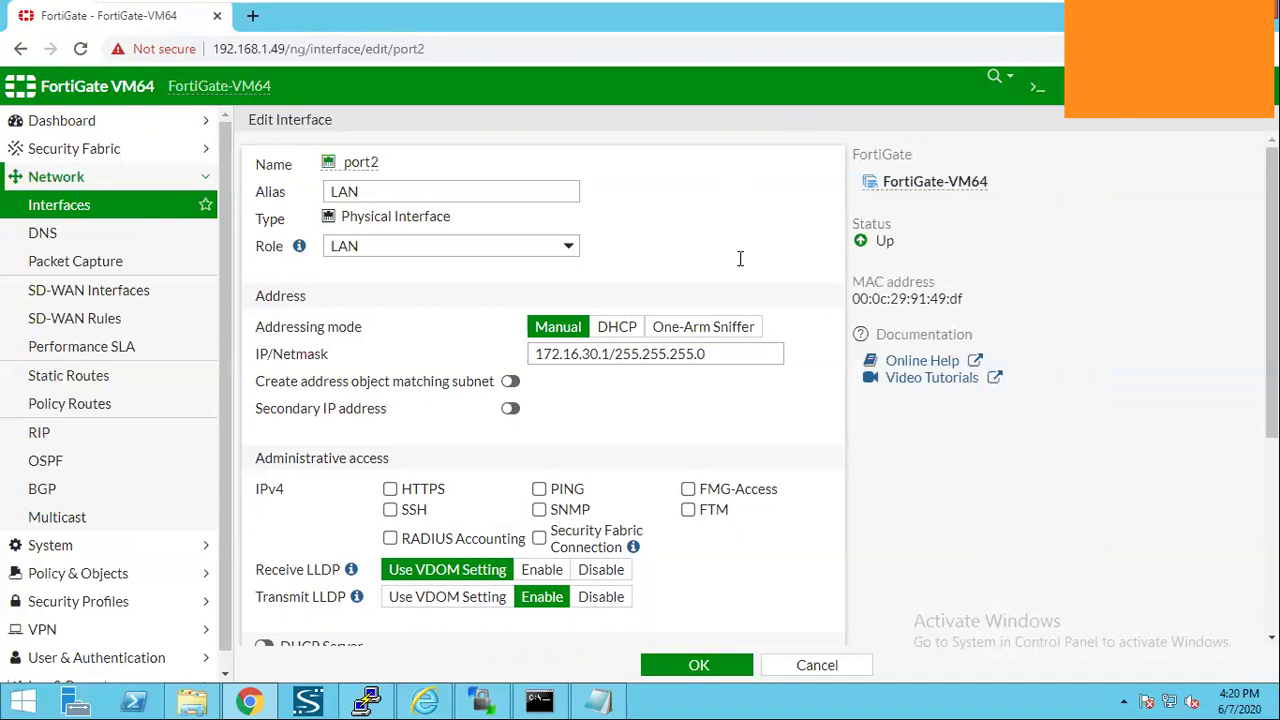
Allow HTTPS, PING and SSH administrative access on port2.
scroll(528, 282, down, 1)
click(404, 395)
click(536, 399)
click(415, 416)
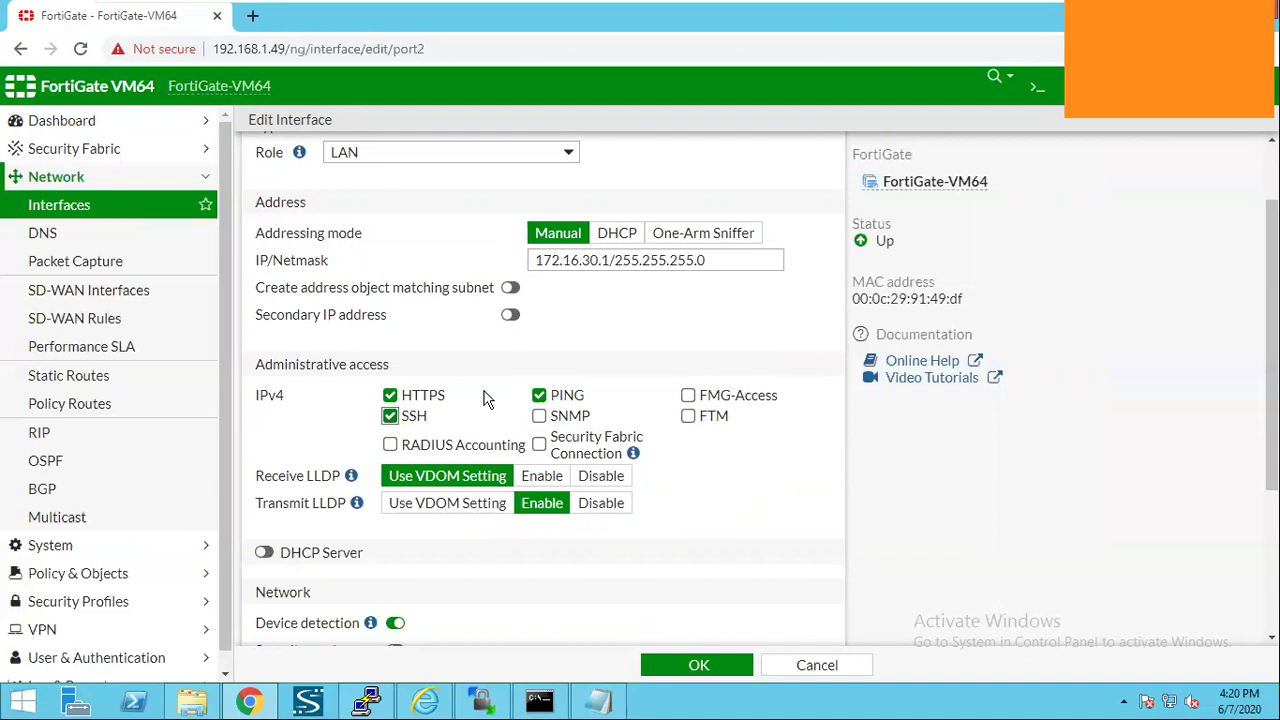
Enable port2's DHCP server and review its 172.16.30.2-172.16.30.254 range and 255.255.255.0 netmask.
scroll(462, 388, down, 2)
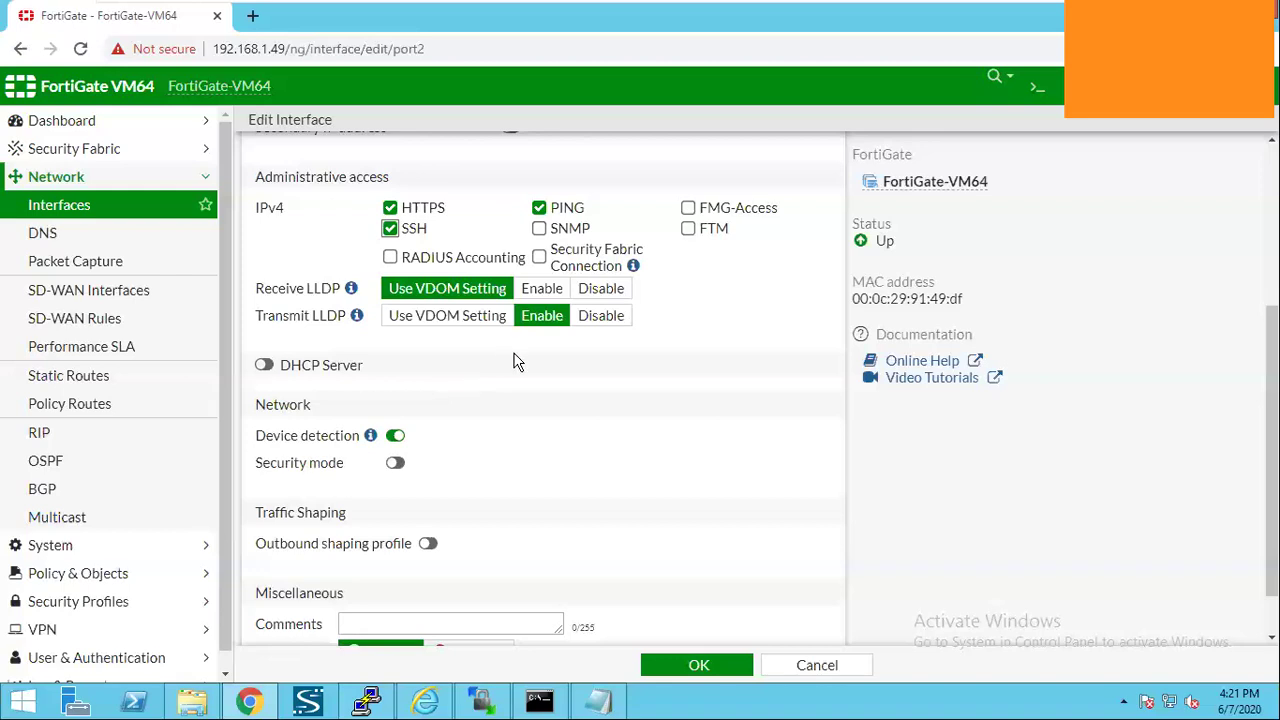
click(293, 368)
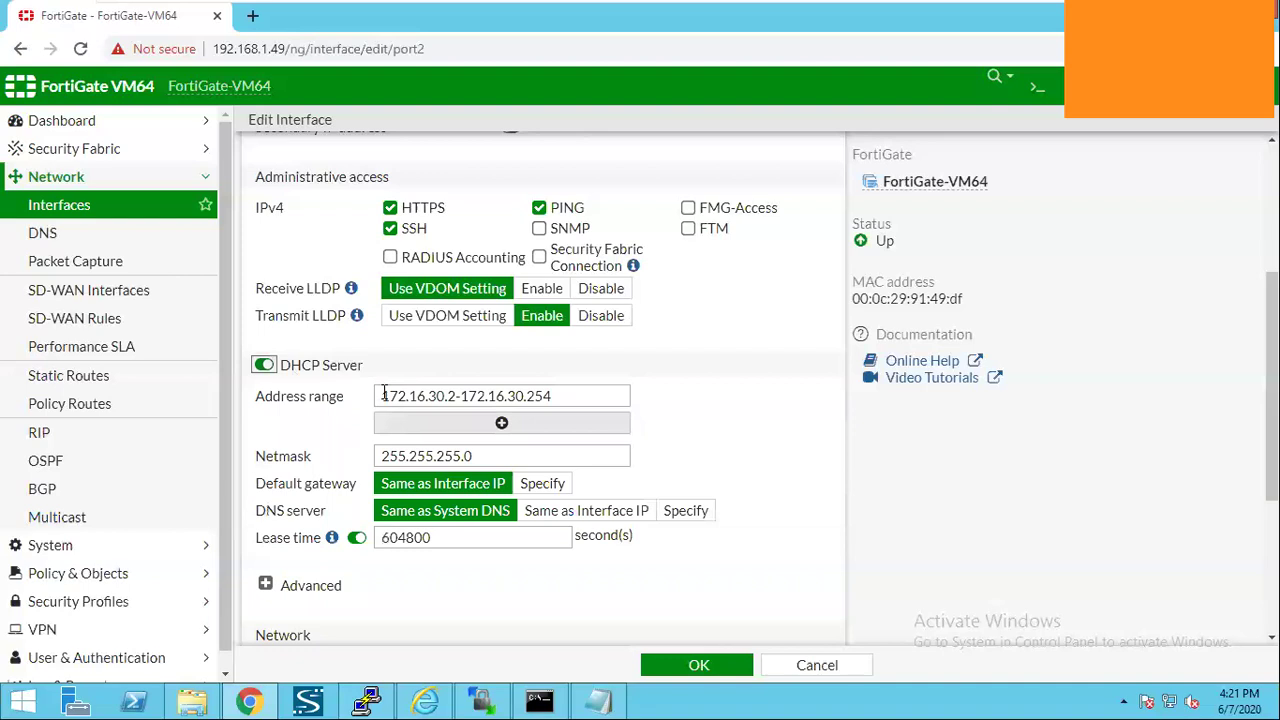
drag(381, 396, 436, 396)
drag(575, 387, 575, 387)
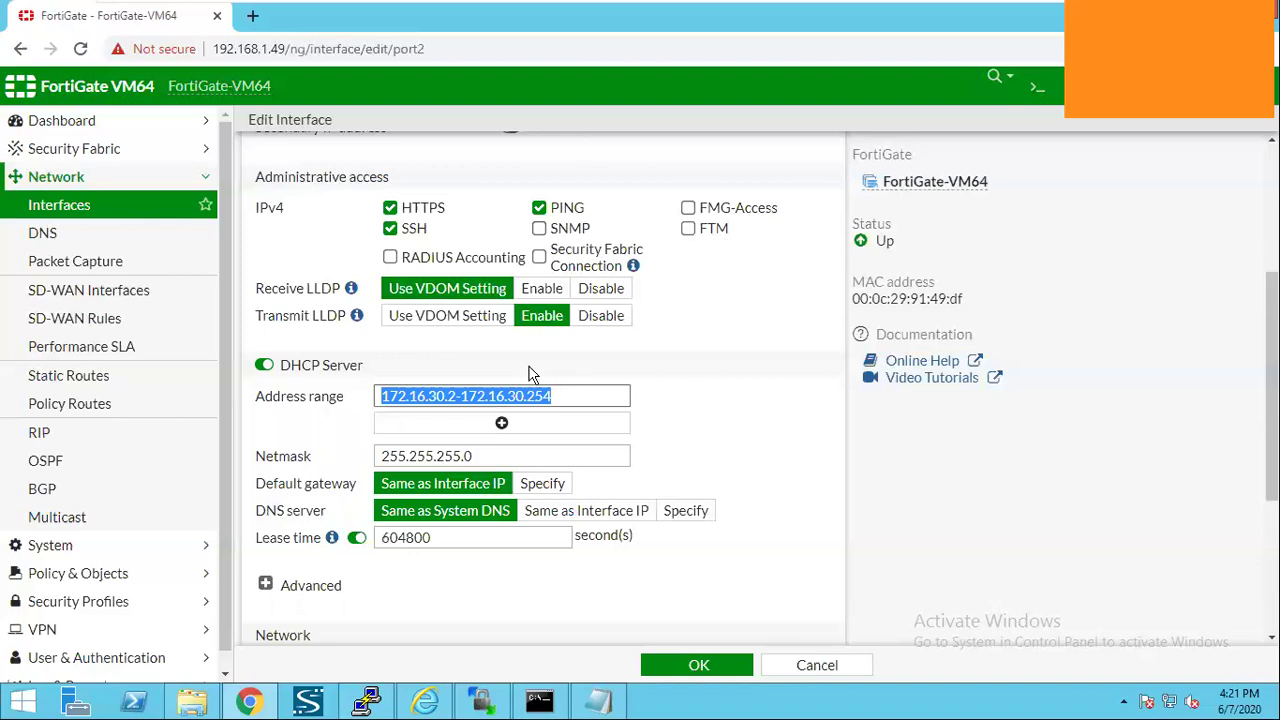
click(502, 456)
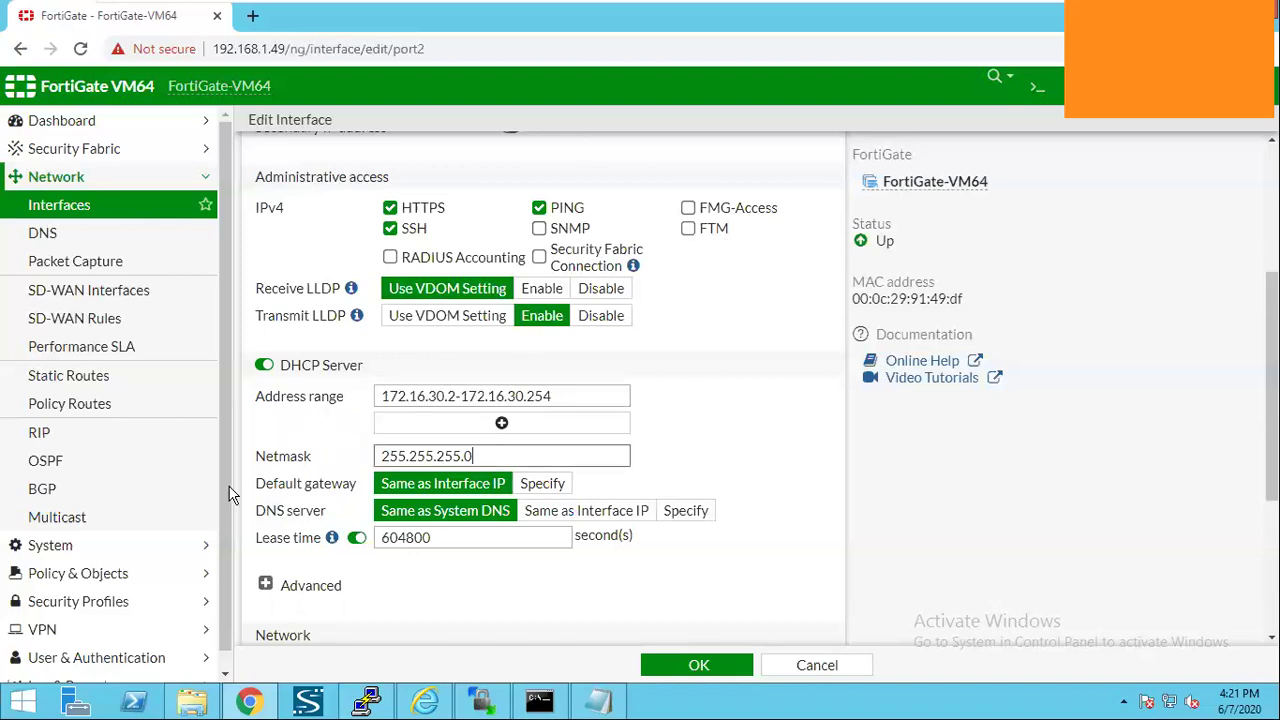
drag(257, 485, 340, 486)
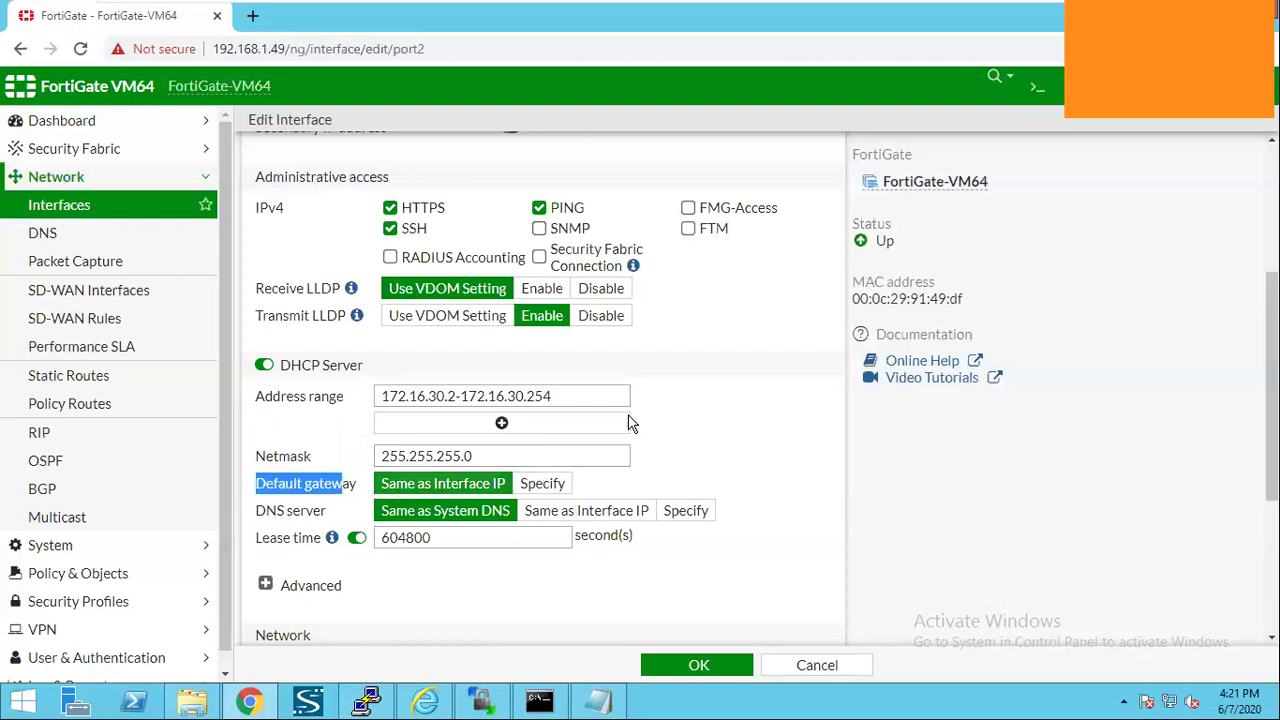
scroll(554, 356, up, 3)
drag(590, 354, 476, 425)
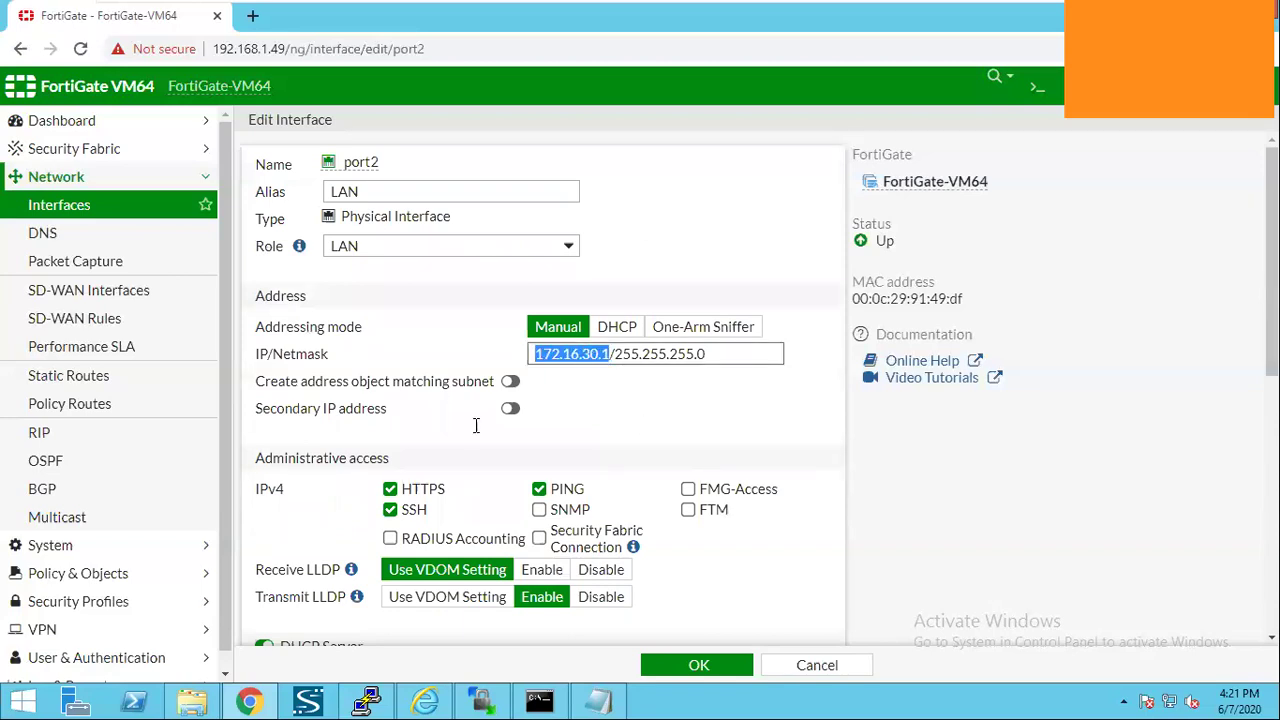
scroll(476, 425, down, 4)
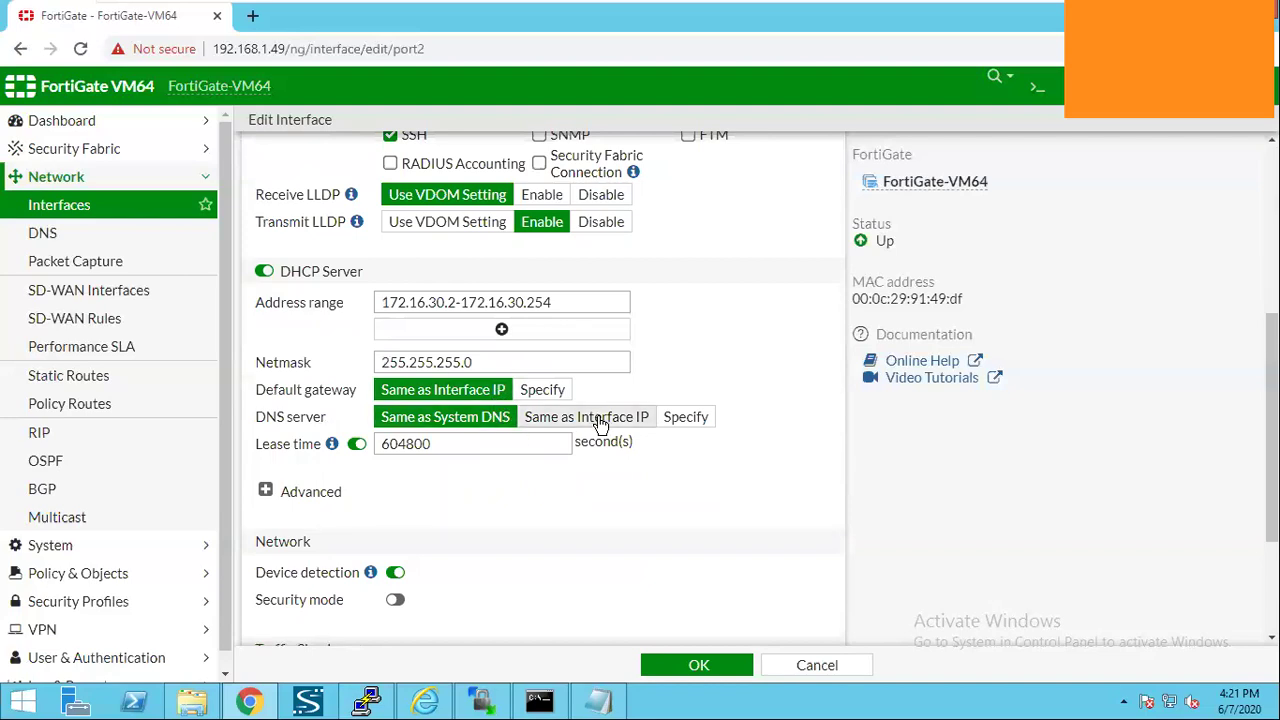
Replace the default 0.0.0.0 with 8.8.8.8 as the specified DHCP DNS server.
click(685, 417)
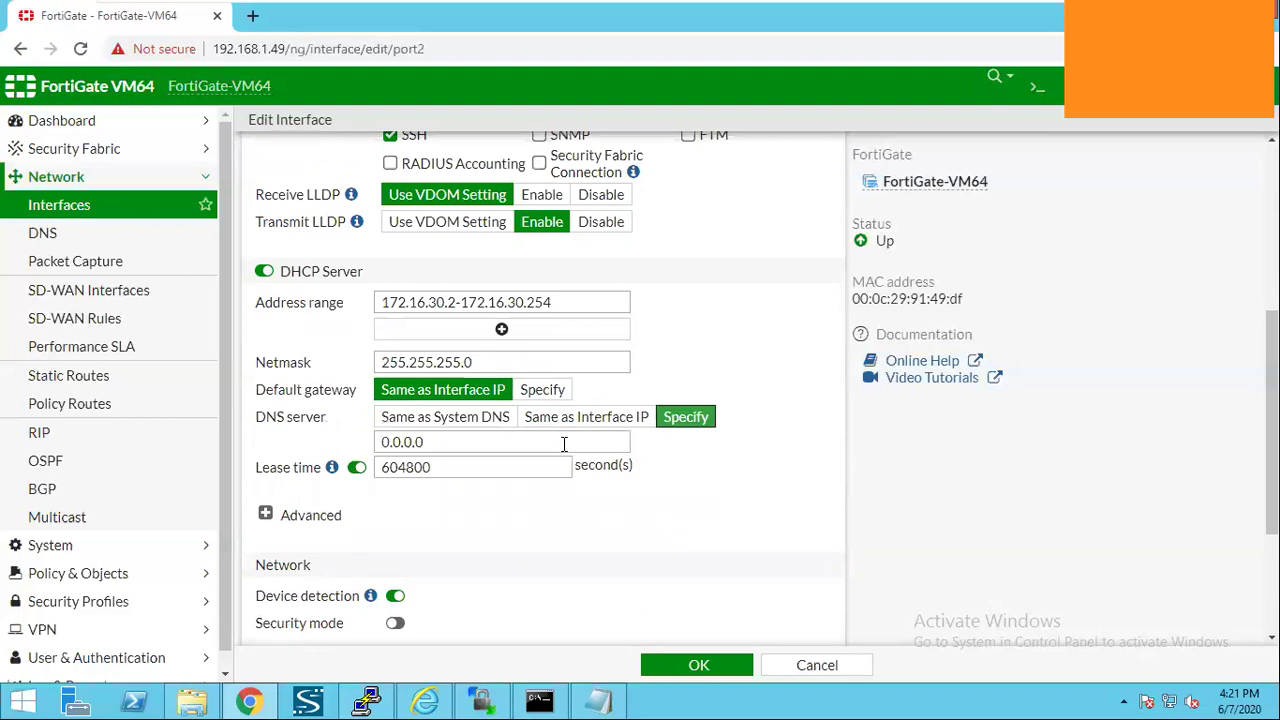
click(564, 444)
key(BackSpace)
key(BackSpace)
key(BackSpace)
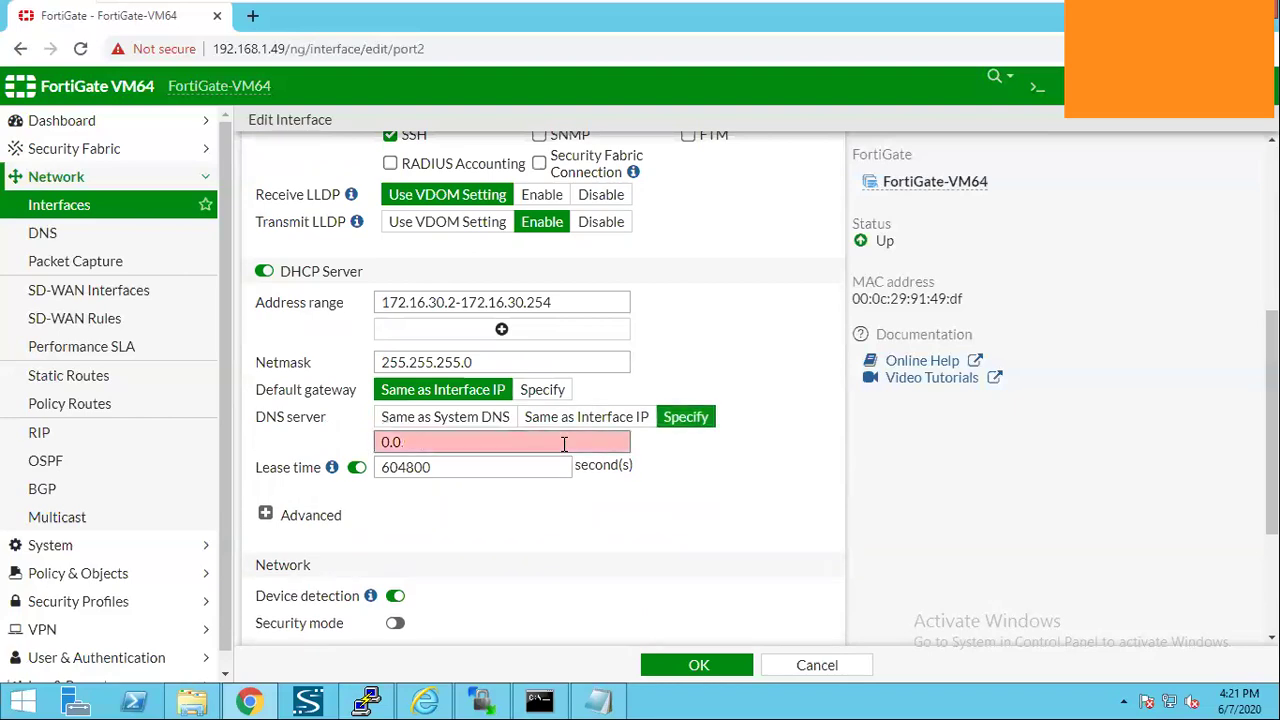
key(BackSpace)
key(BackSpace)
key(BackSpace)
key(BackSpace)
text(8.8.8.8)
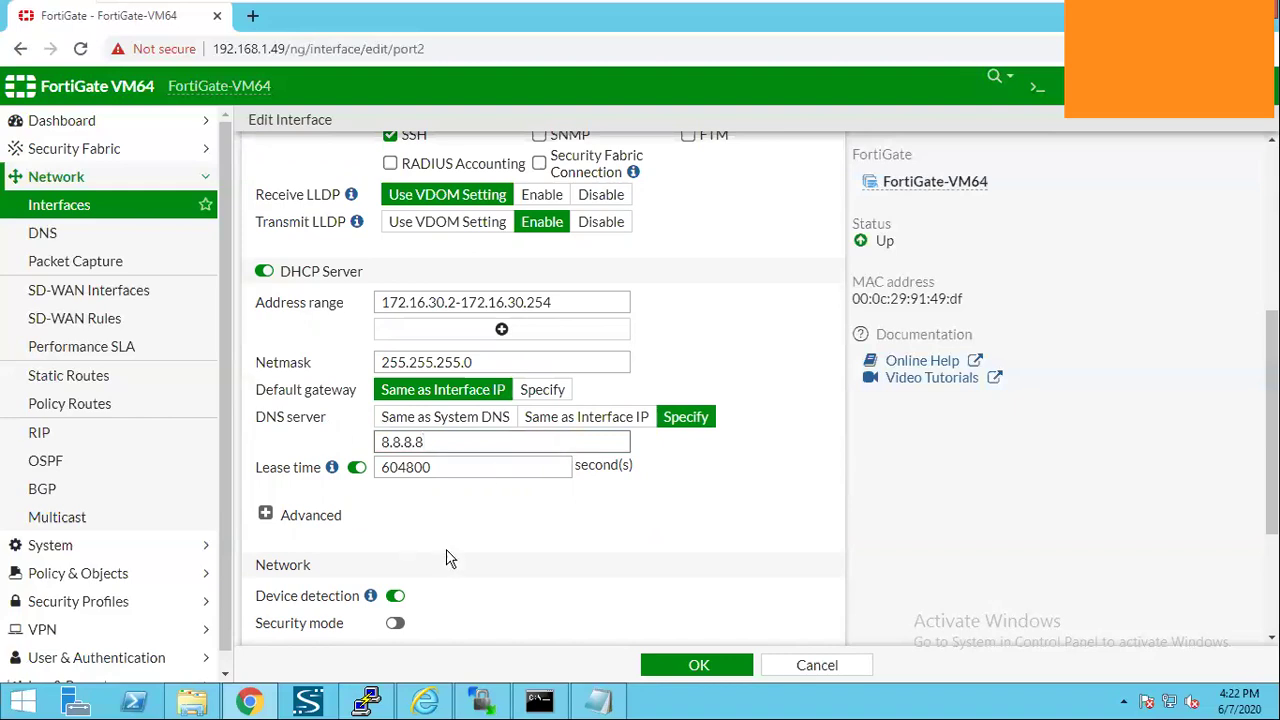
scroll(511, 517, down, 2)
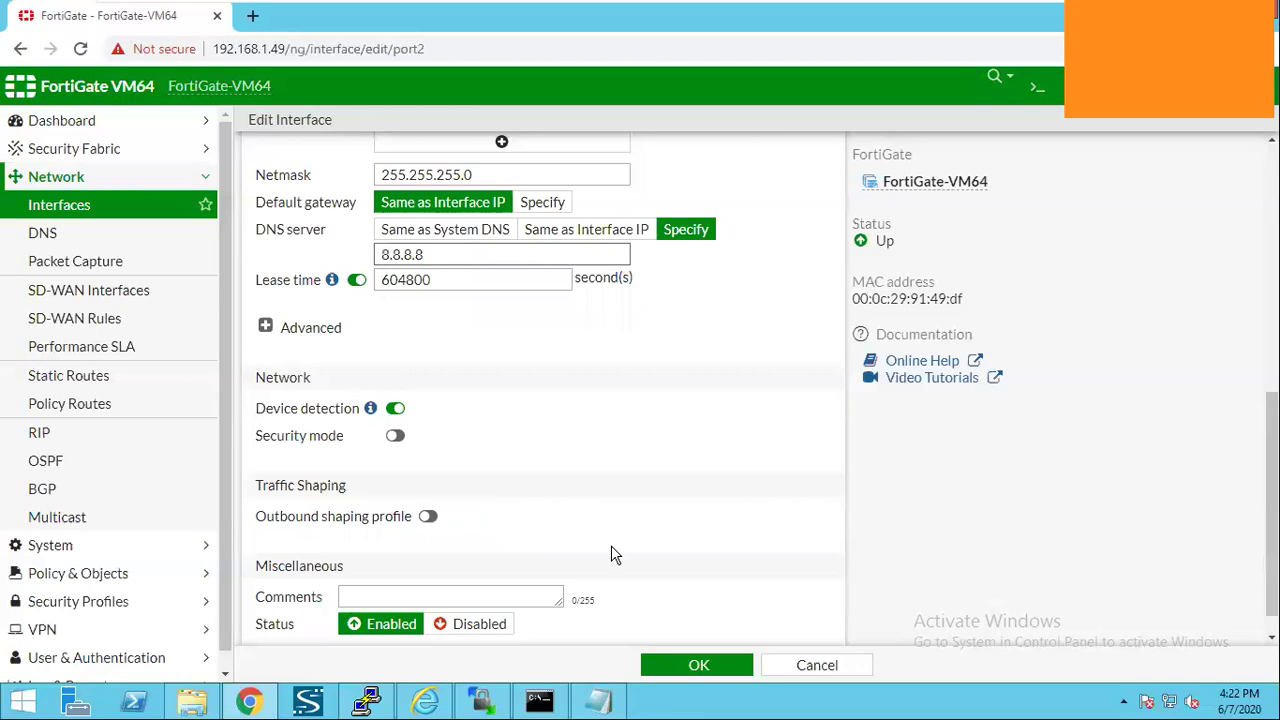
scroll(698, 660, down, 1)
Save port2, review the FortiGate Interfaces table, and exit VMware full-screen.
click(698, 660)
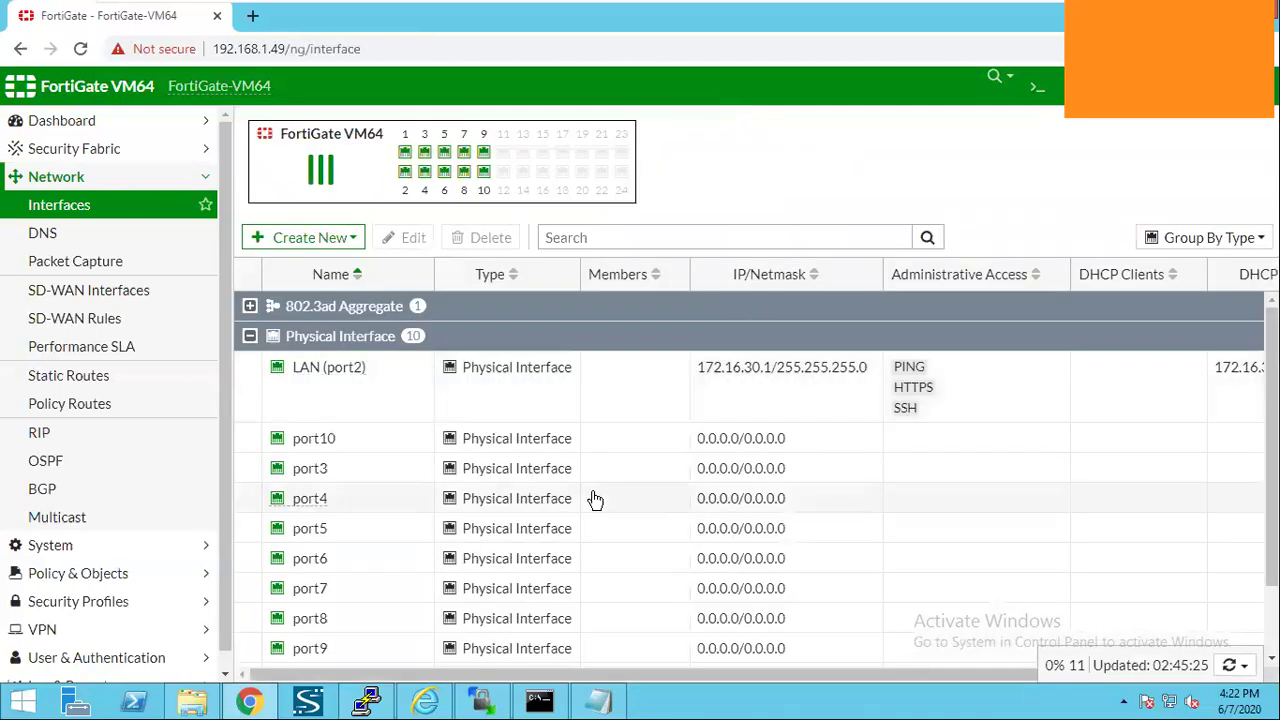
scroll(563, 491, down, 1)
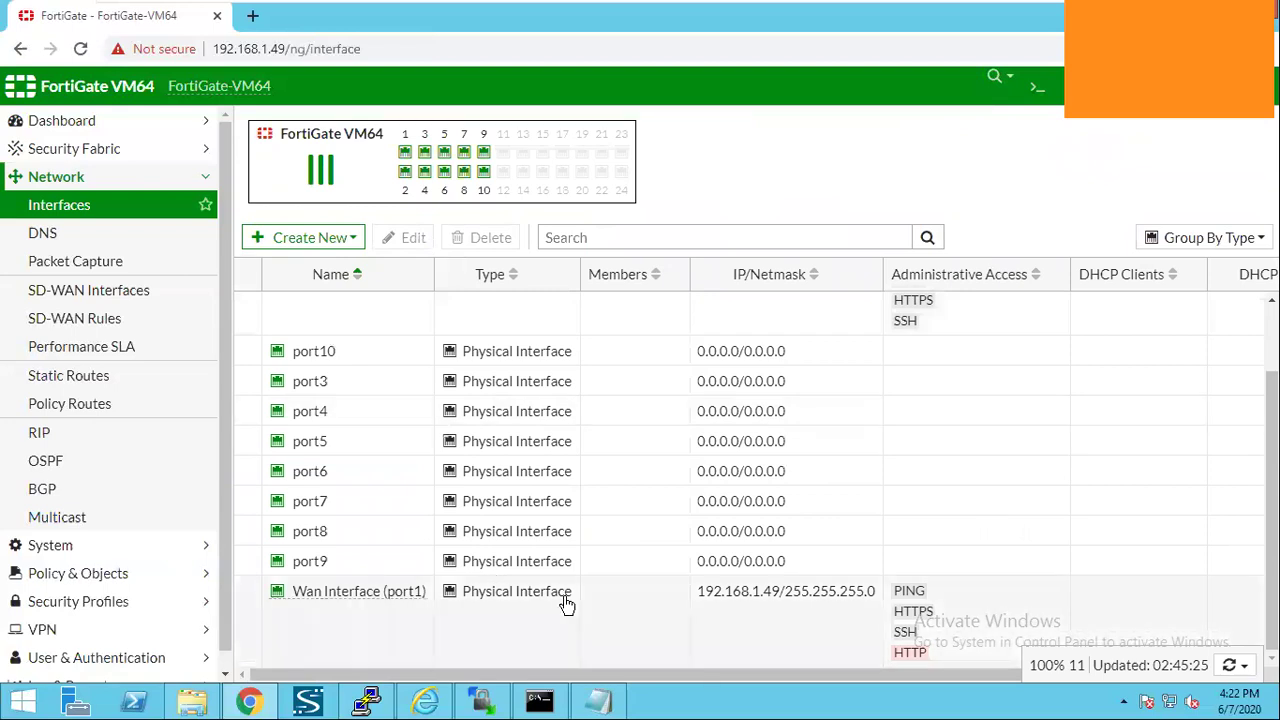
scroll(728, 397, up, 1)
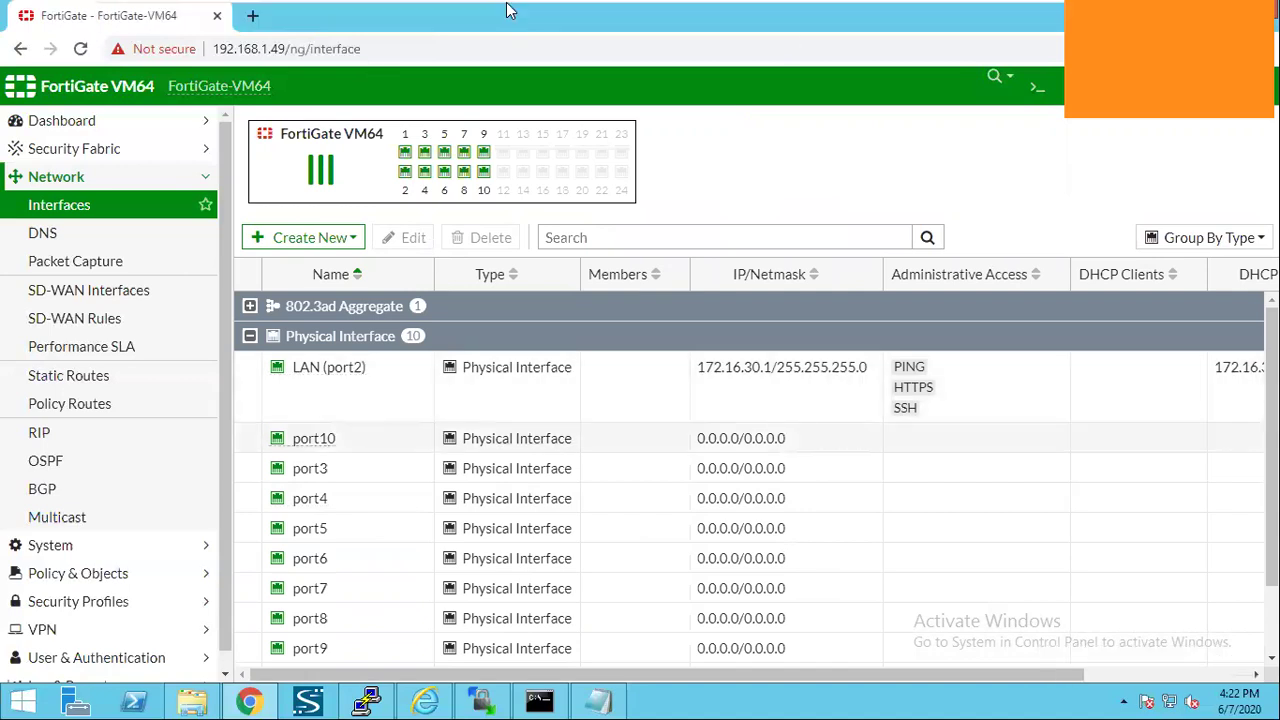
key(ctrl+alt+Return)
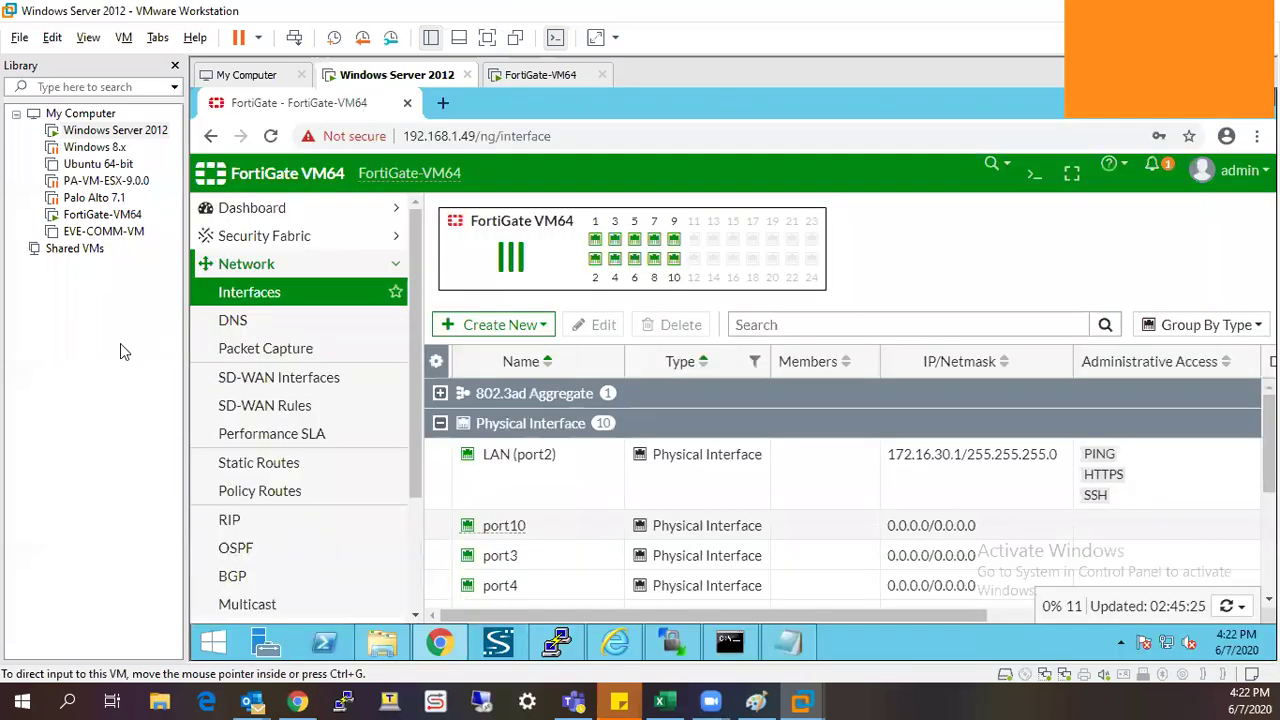
In FortiGate-VM64's settings, put Network Adapter 2 on custom VMnet17 (Host-only) and confirm.
right_click(124, 222)
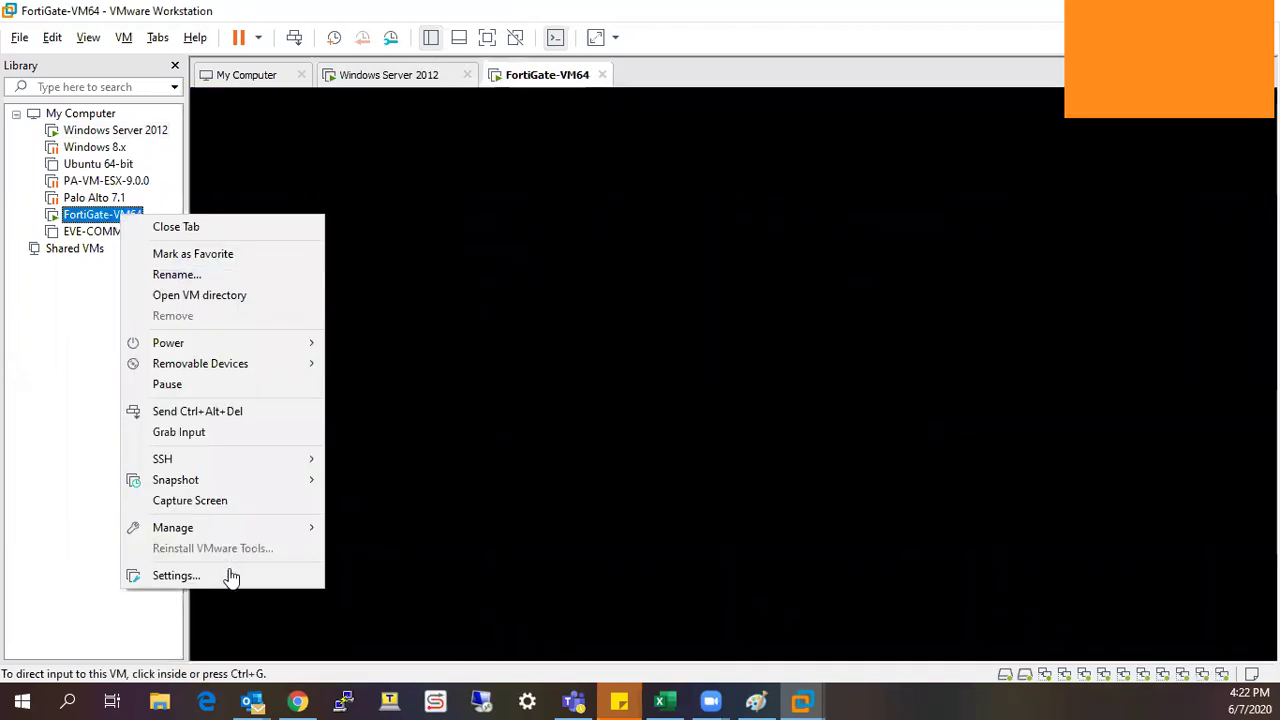
click(500, 62)
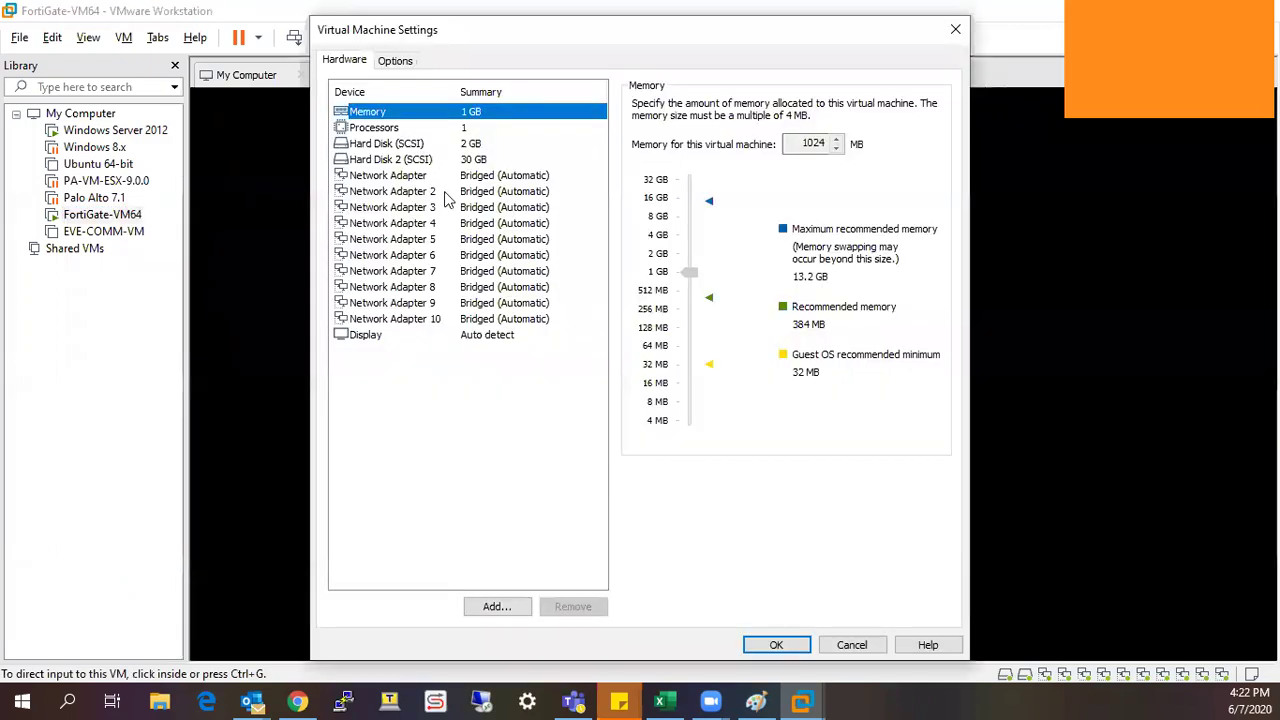
click(442, 195)
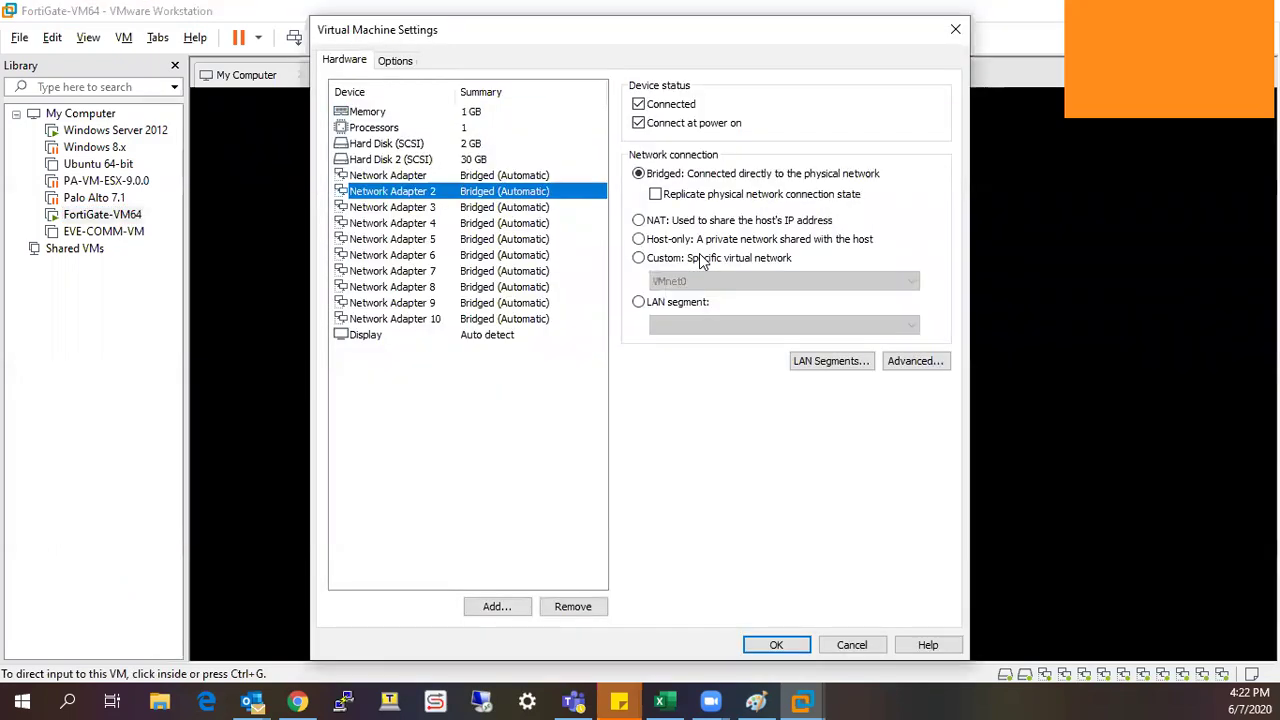
click(703, 283)
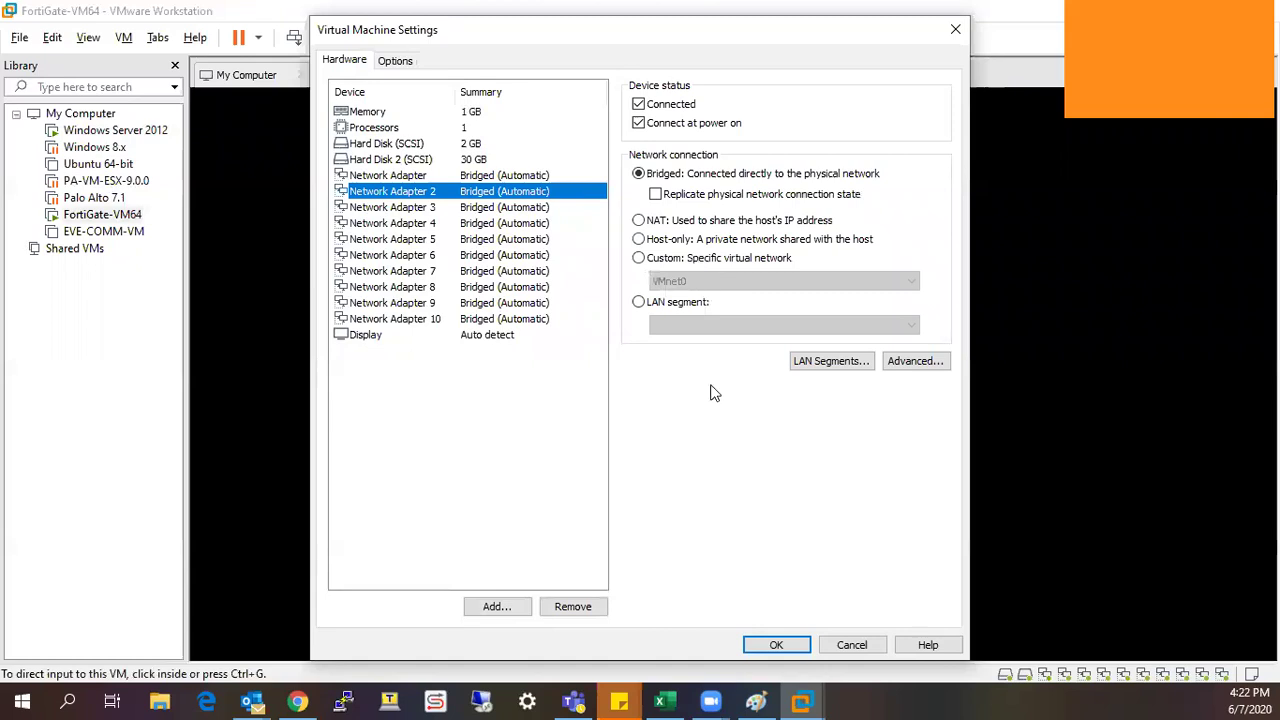
click(698, 517)
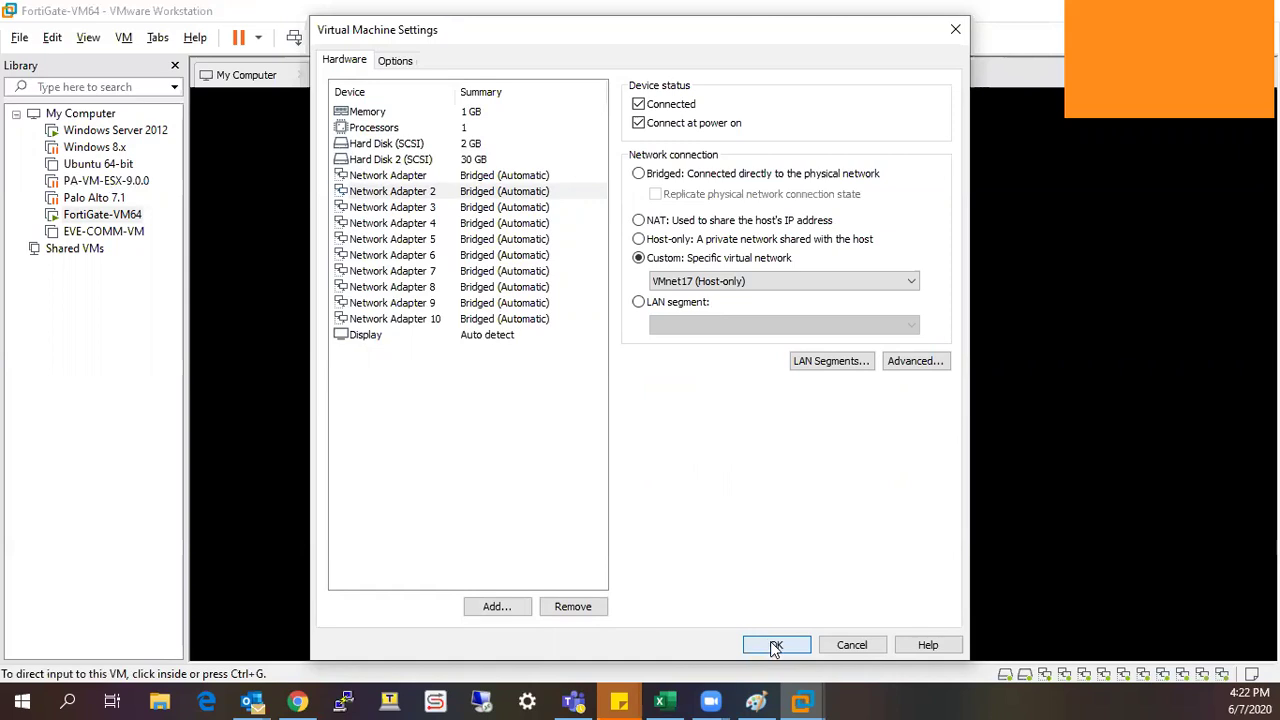
key(Return)
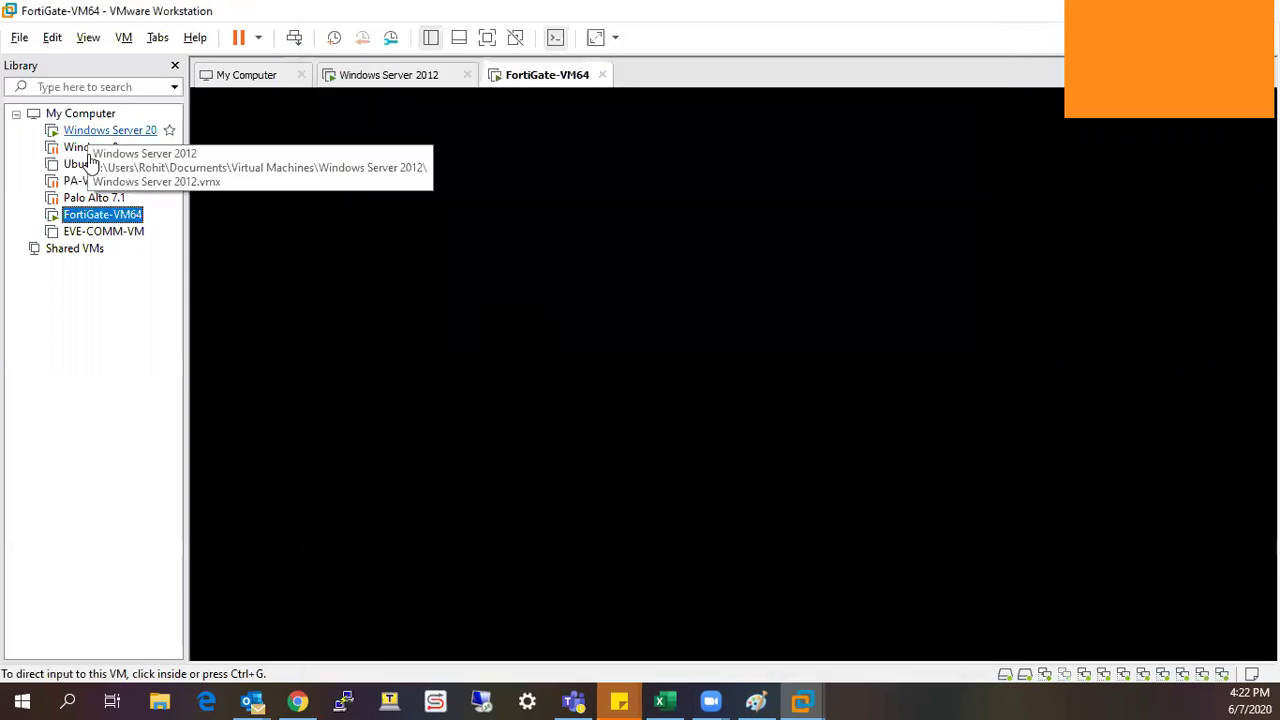
Select and resume the Windows 8.x virtual machine in the Library.
click(90, 150)
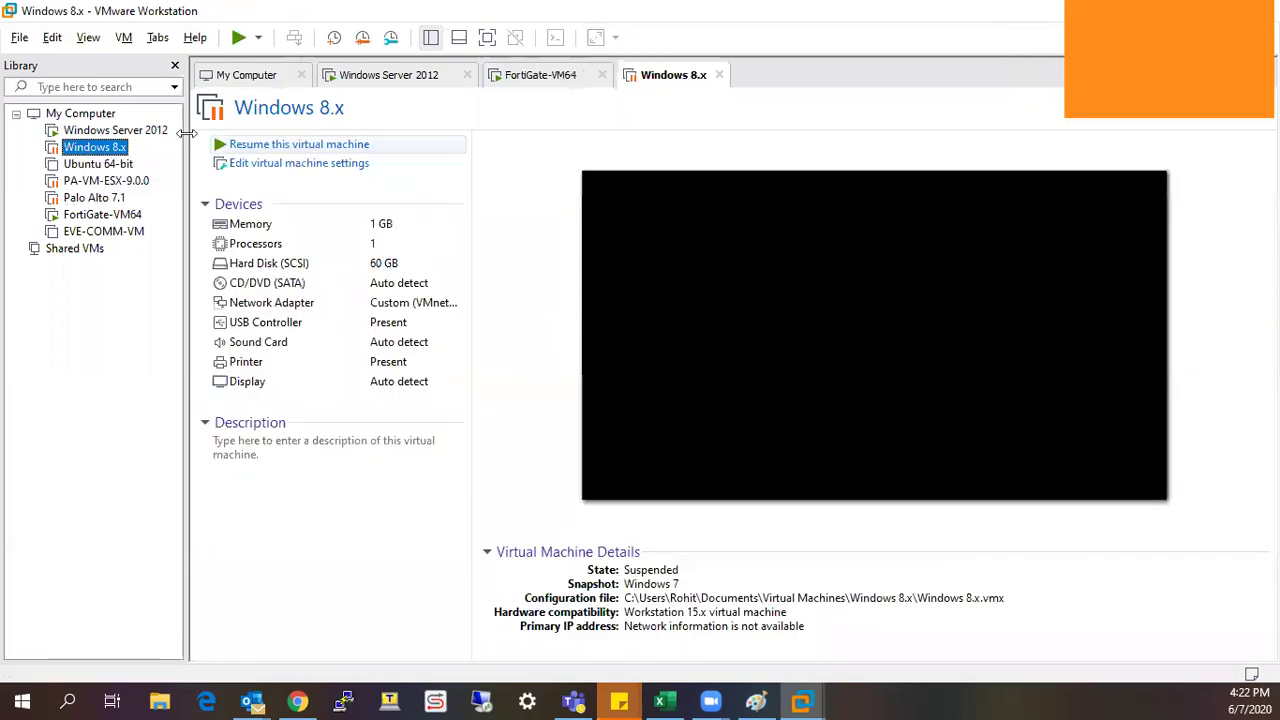
double_click(112, 152)
key(shift+F10)
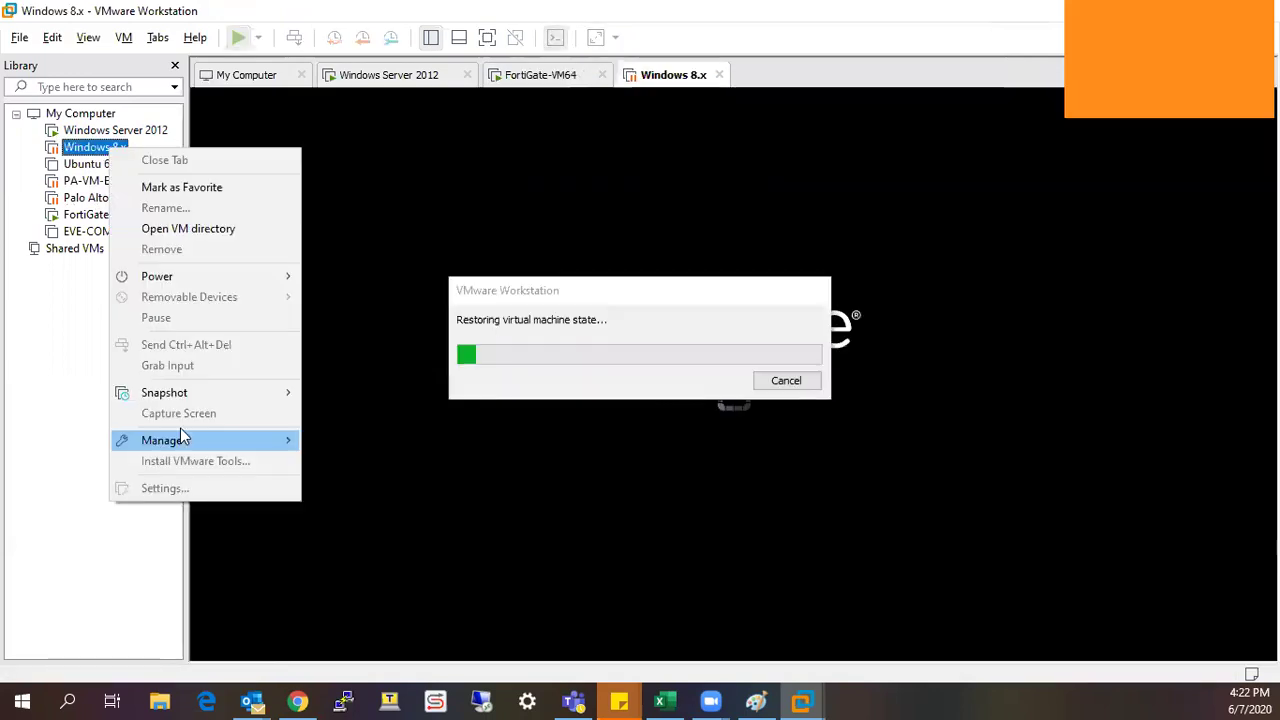
click(81, 536)
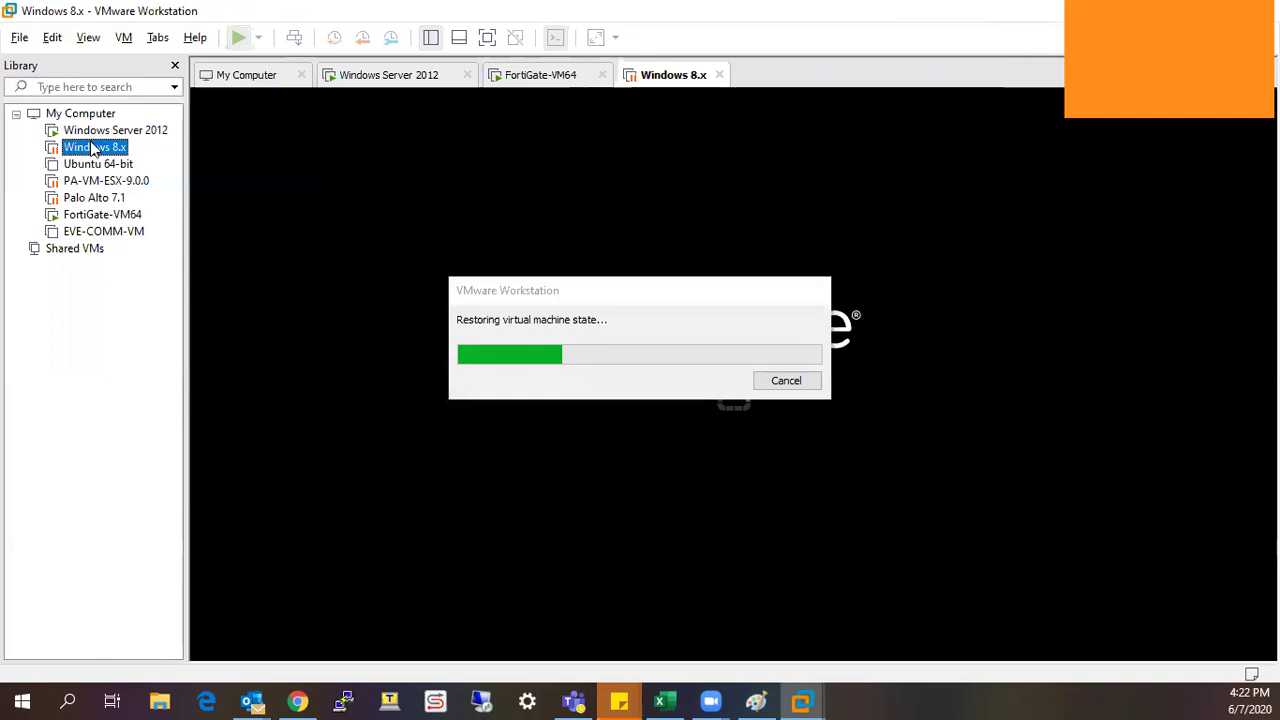
key(shift+F10)
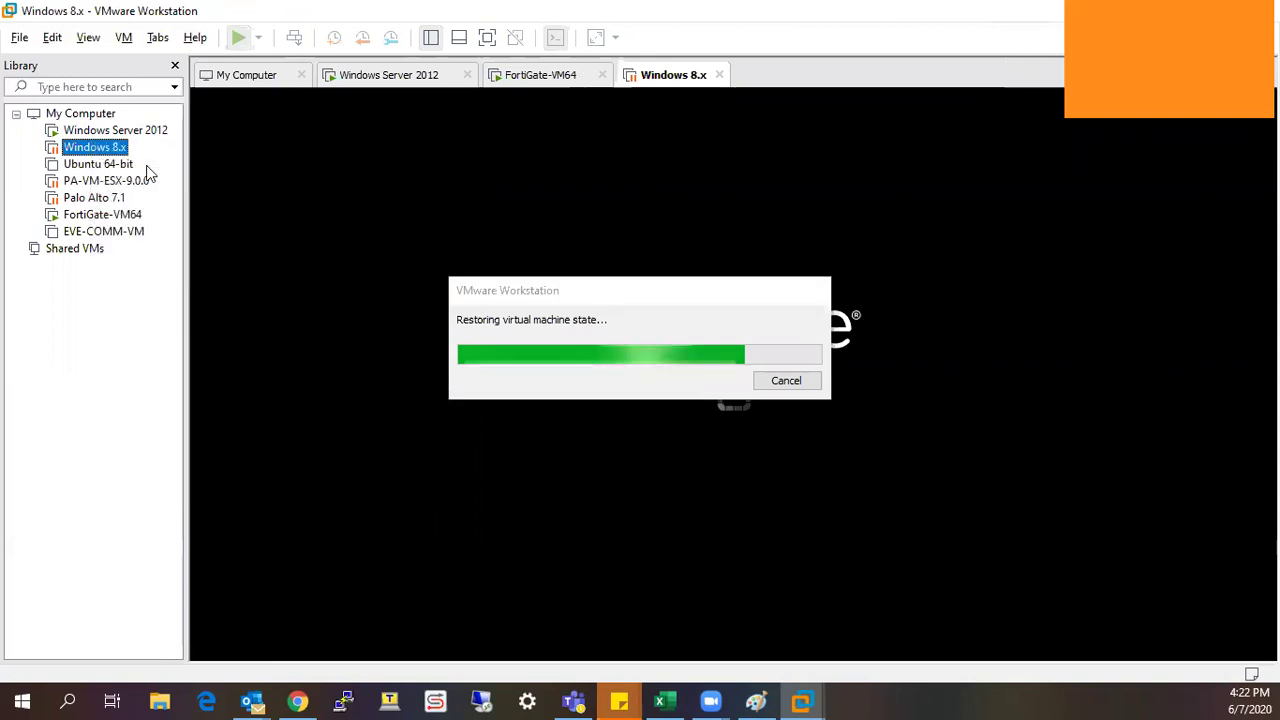
key(shift+F10)
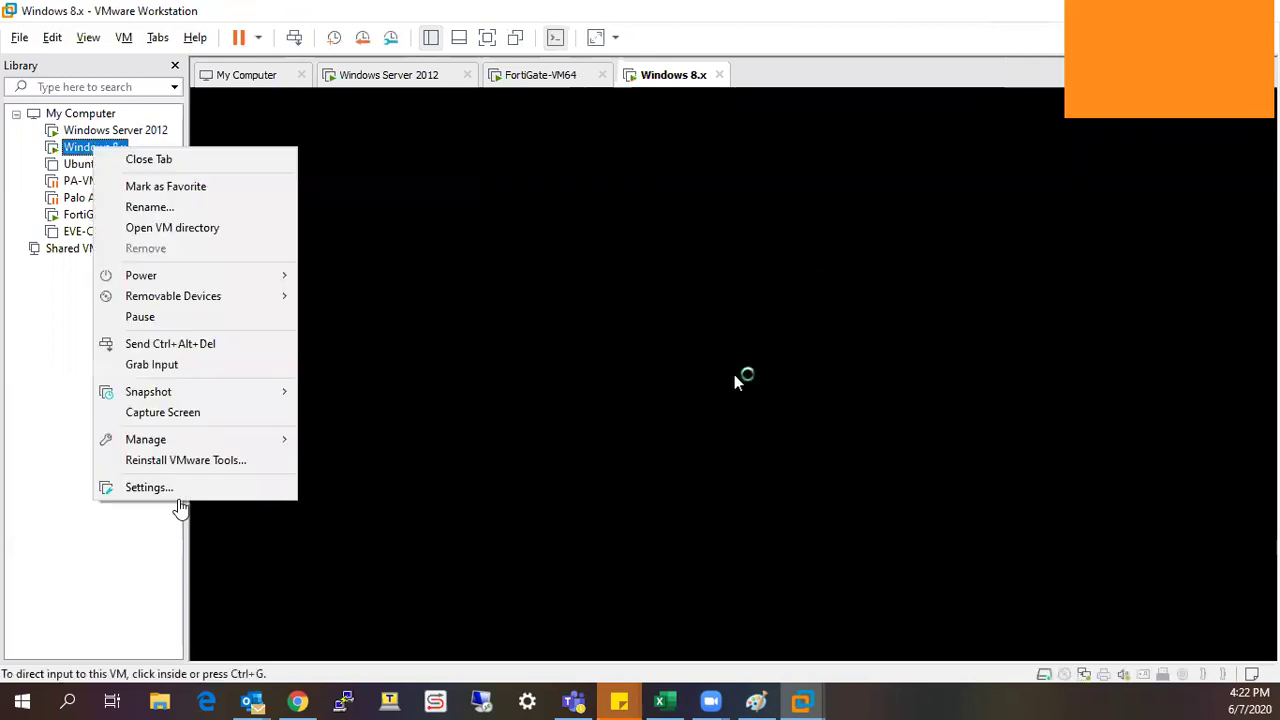
click(565, 282)
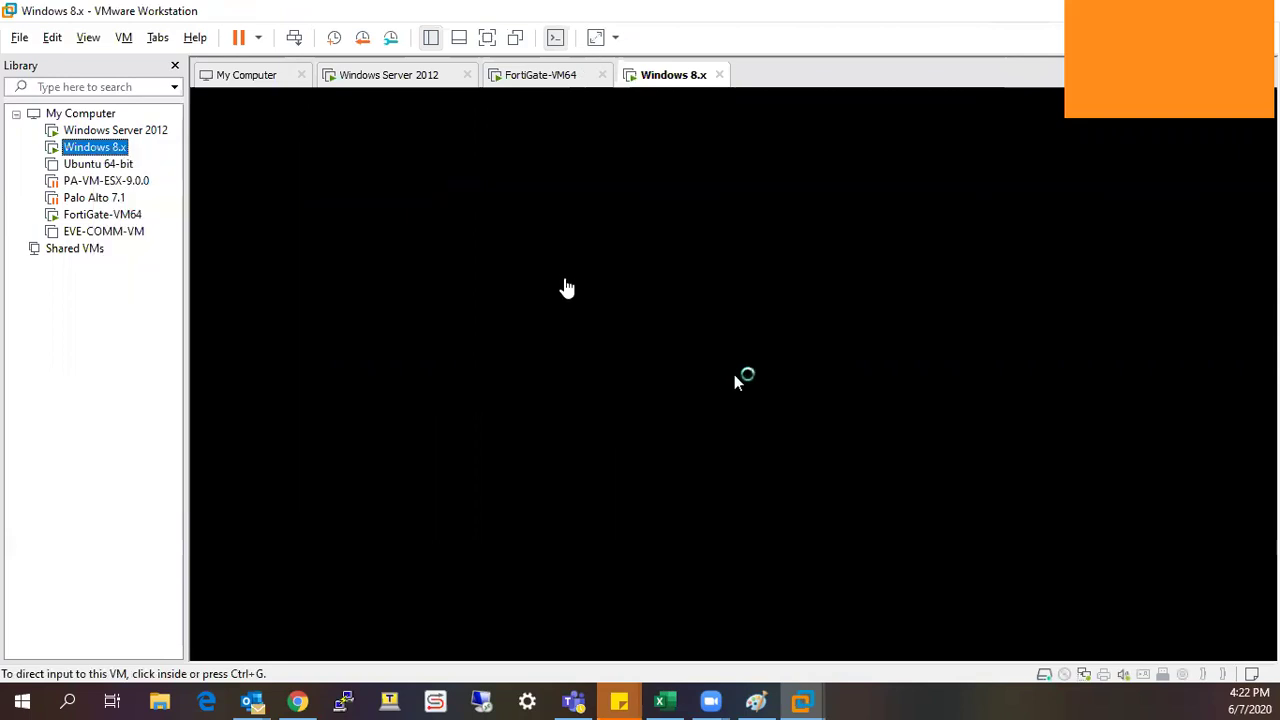
Glance at the Windows 8.x settings, then return to the Windows Server 2012 console.
key(ctrl+d)
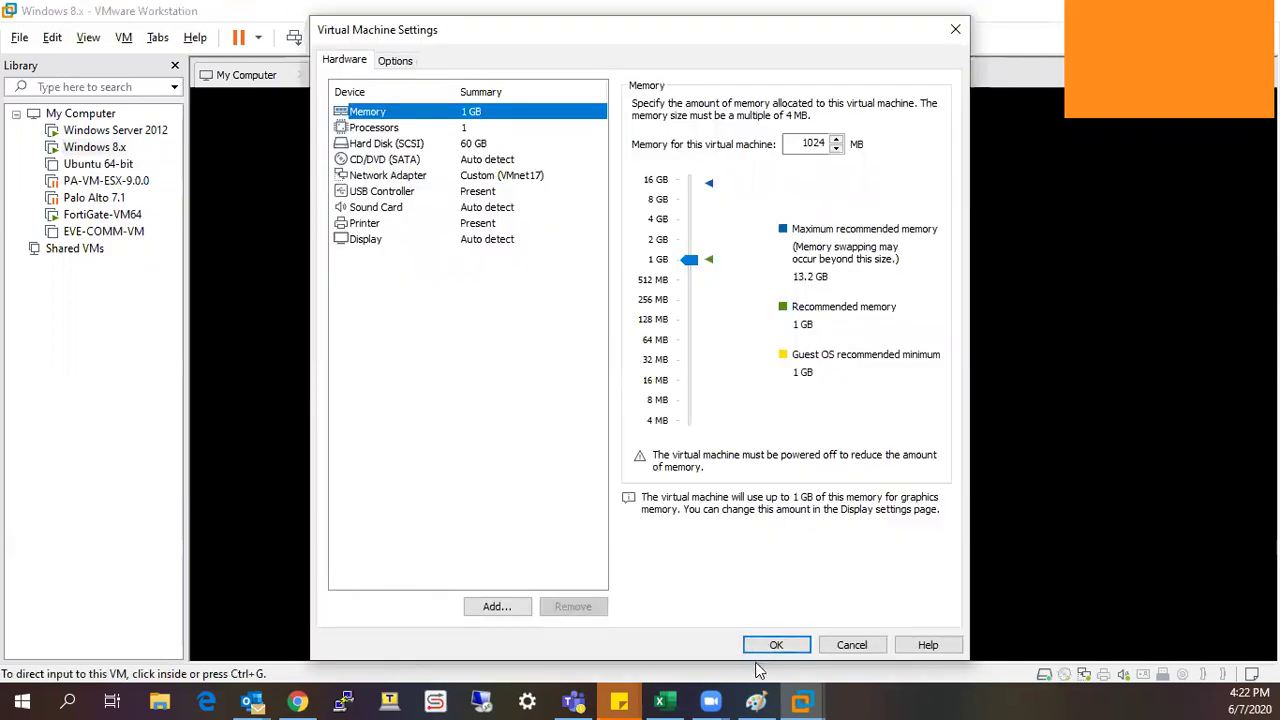
key(Escape)
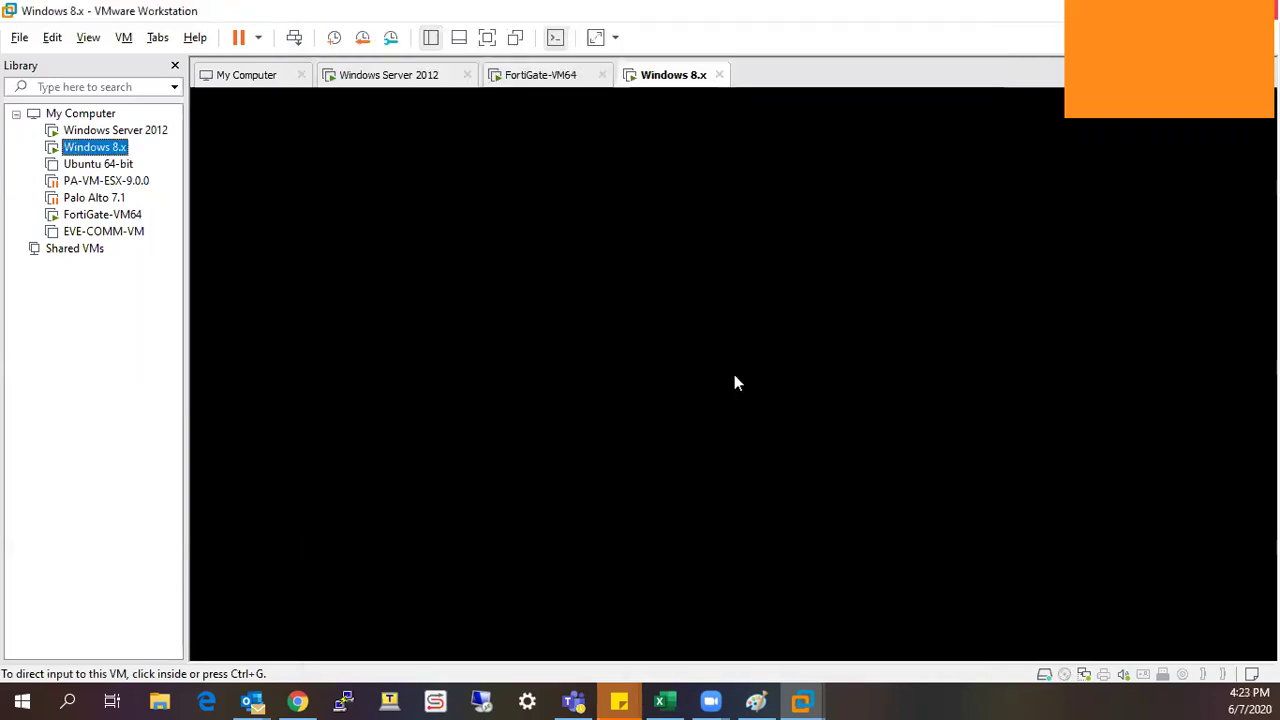
click(388, 84)
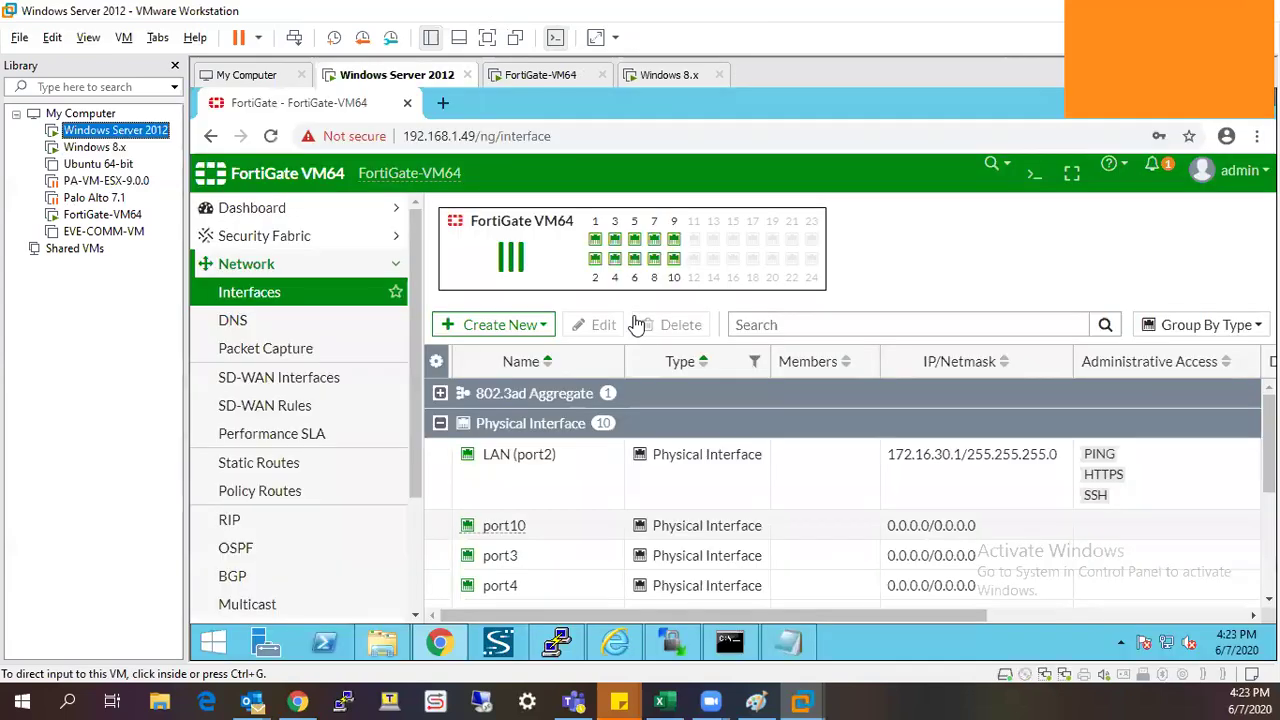
Add 'How to configure basic internet access in fortigate ?', then '1. Assign IP to WAN and LAN interface' and '2.'.
click(795, 645)
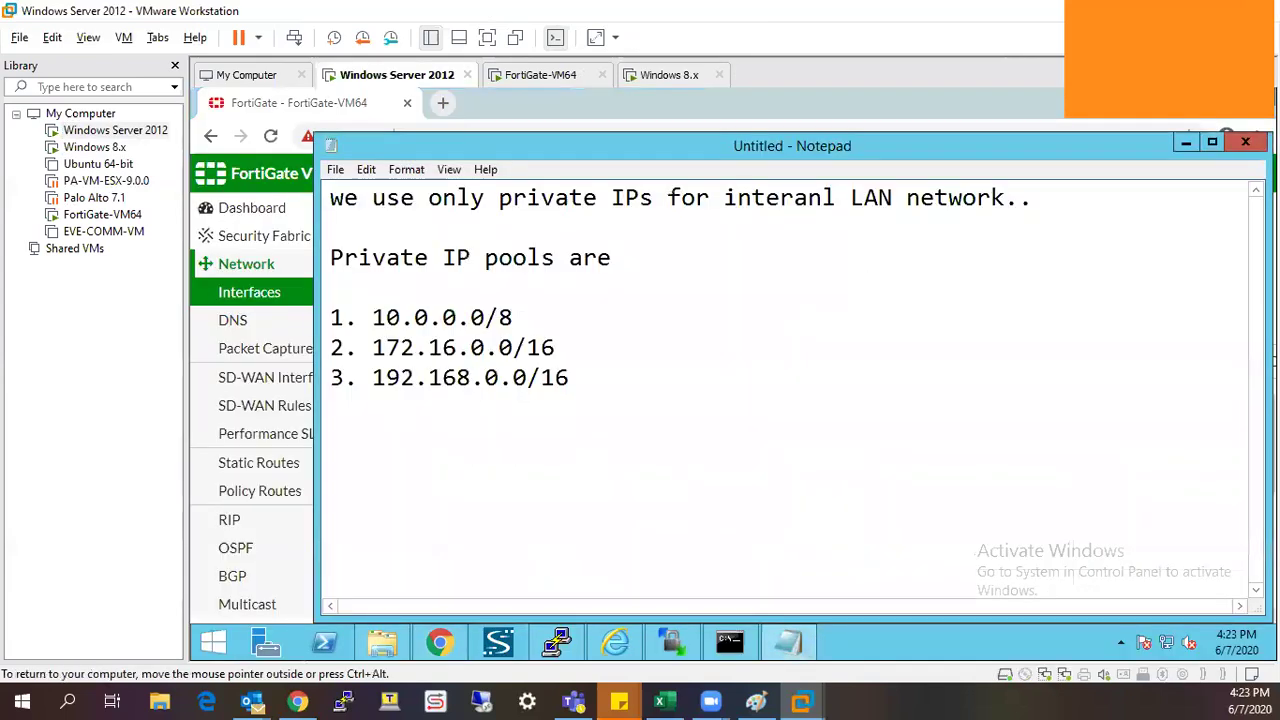
text(How to configure)
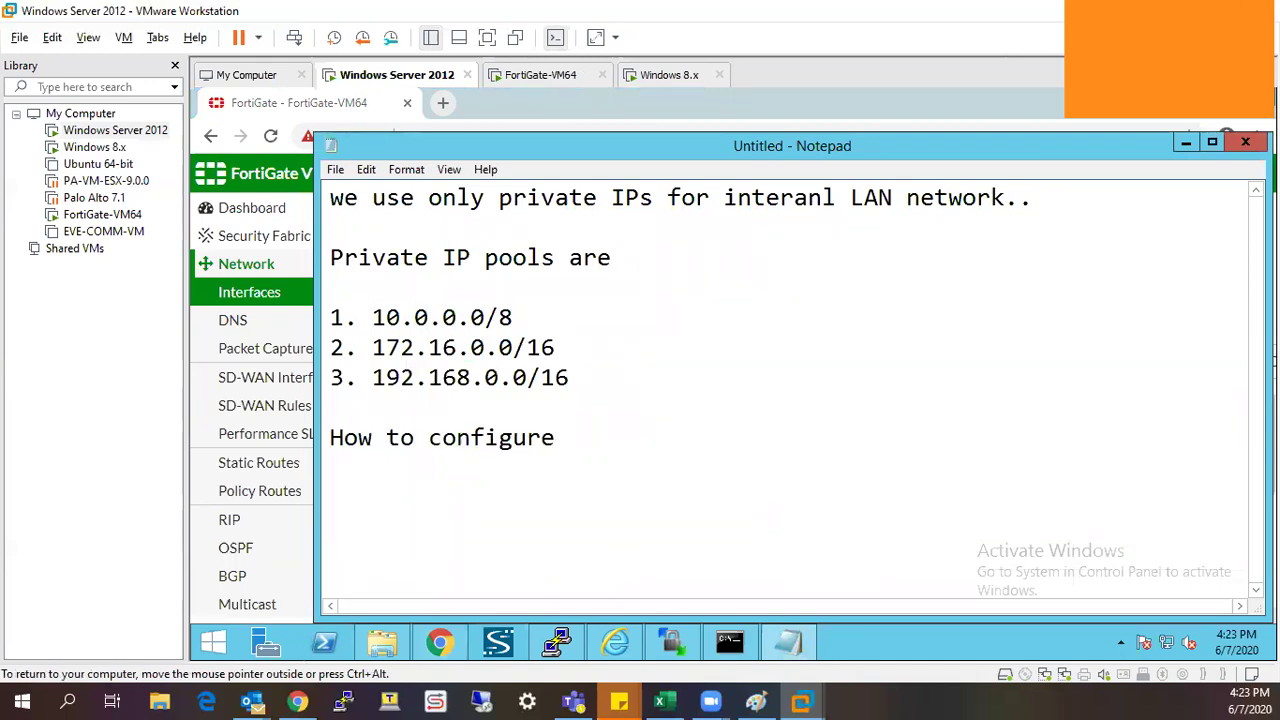
text( basic internet access )
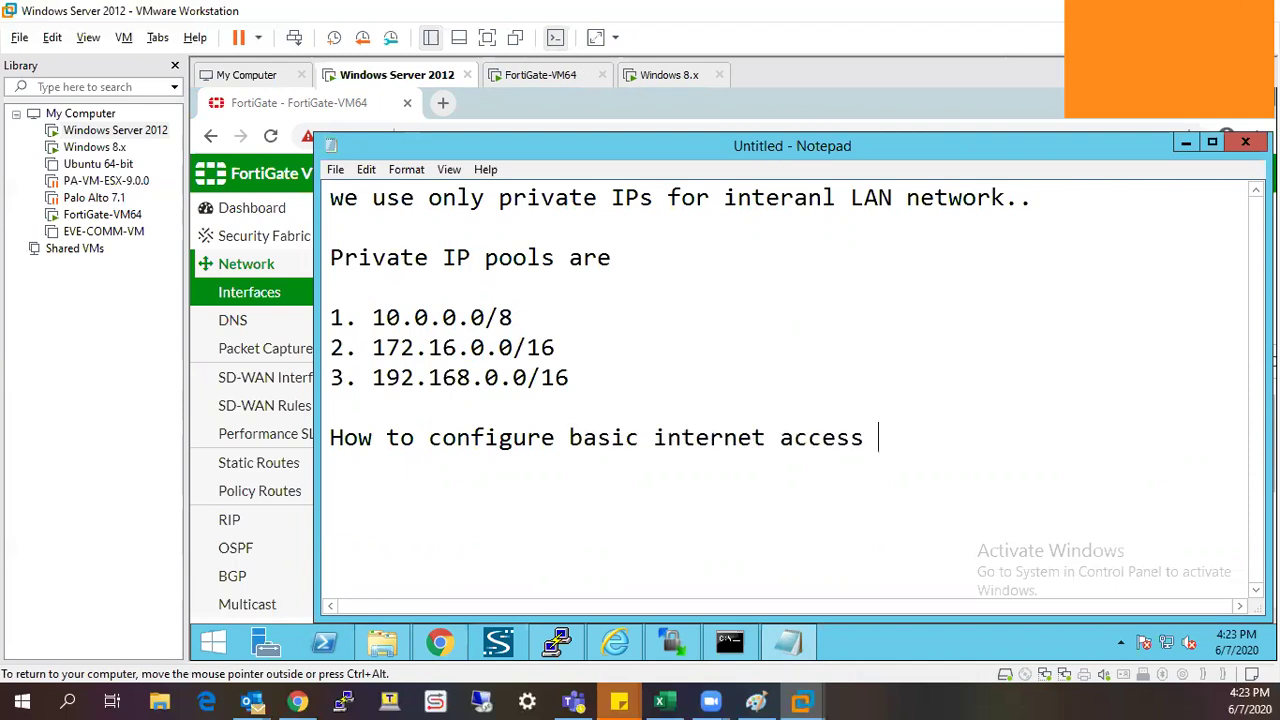
text(in forti)
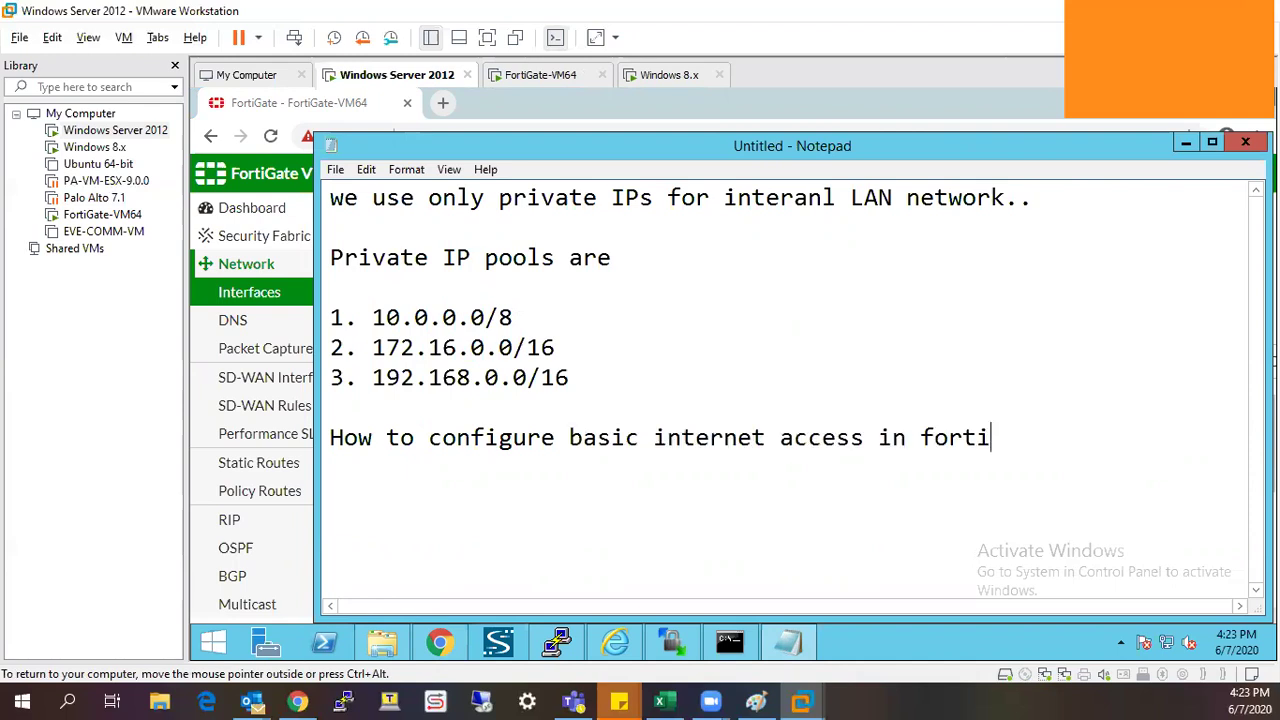
text(gate ?)
key(Return)
key(Return)
text(1. )
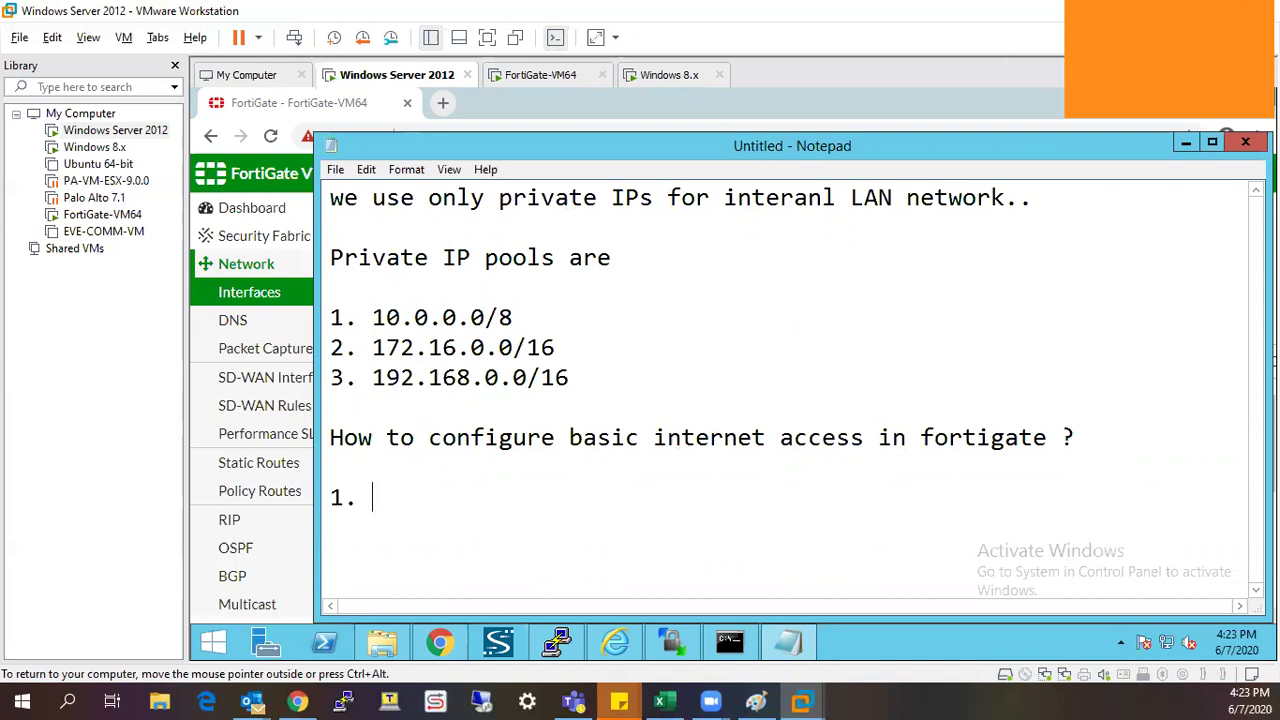
text(Assign)
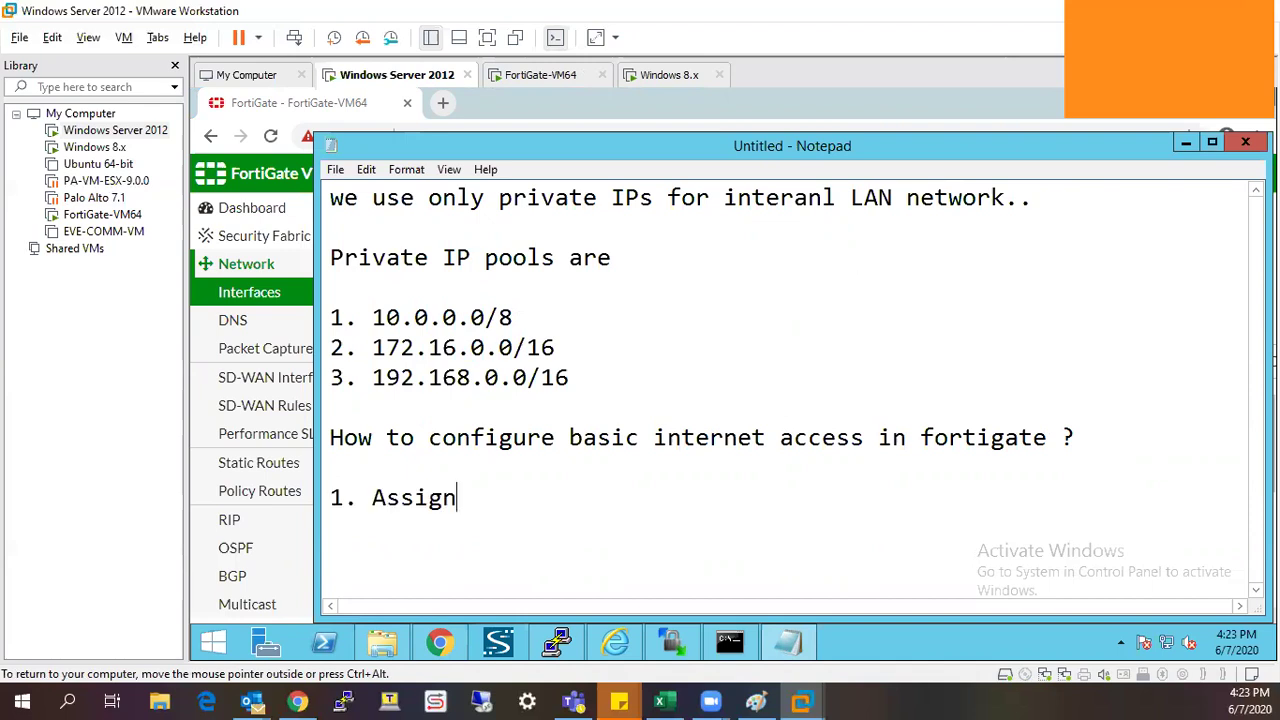
text( IP to WAN an)
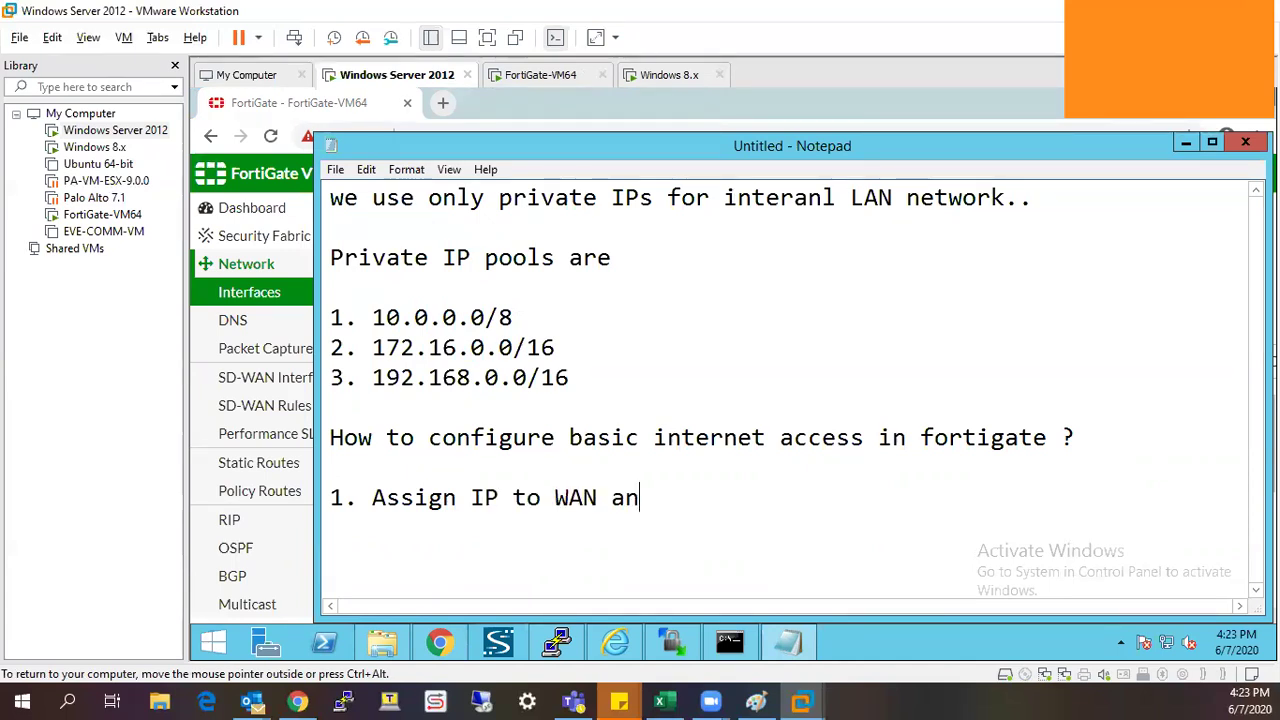
text(d LAN interface)
key(Return)
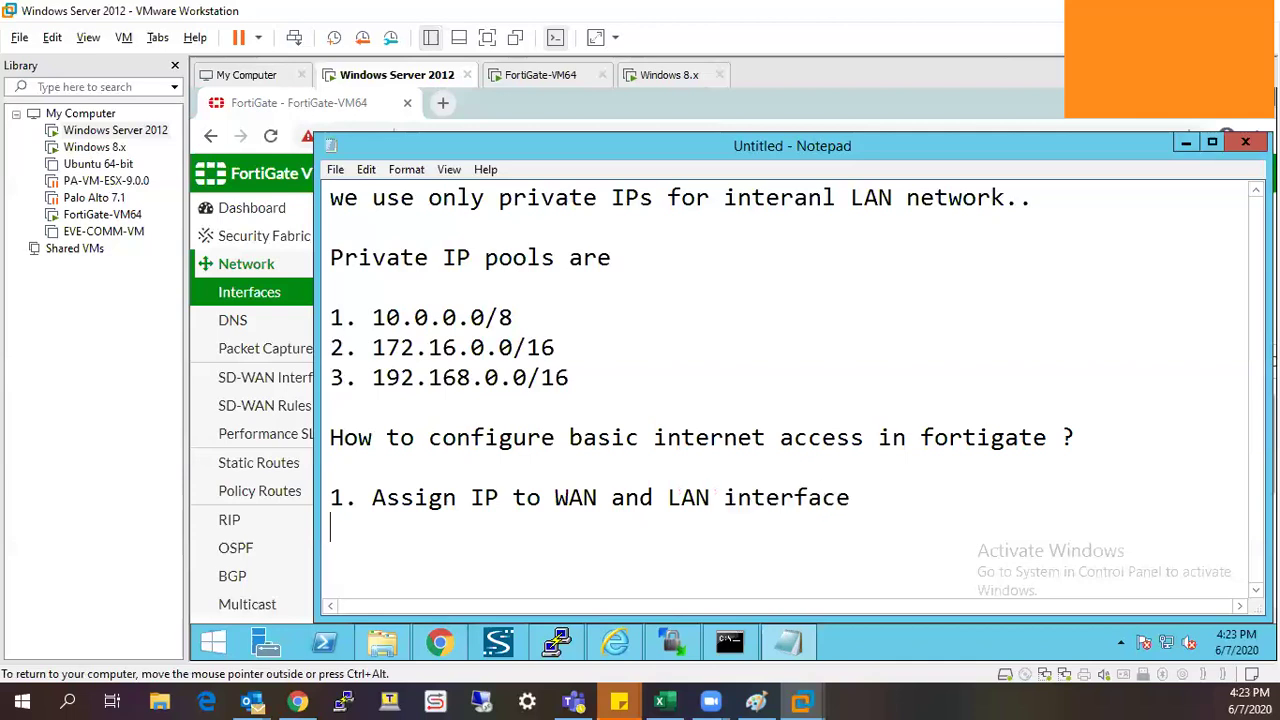
text(2.)
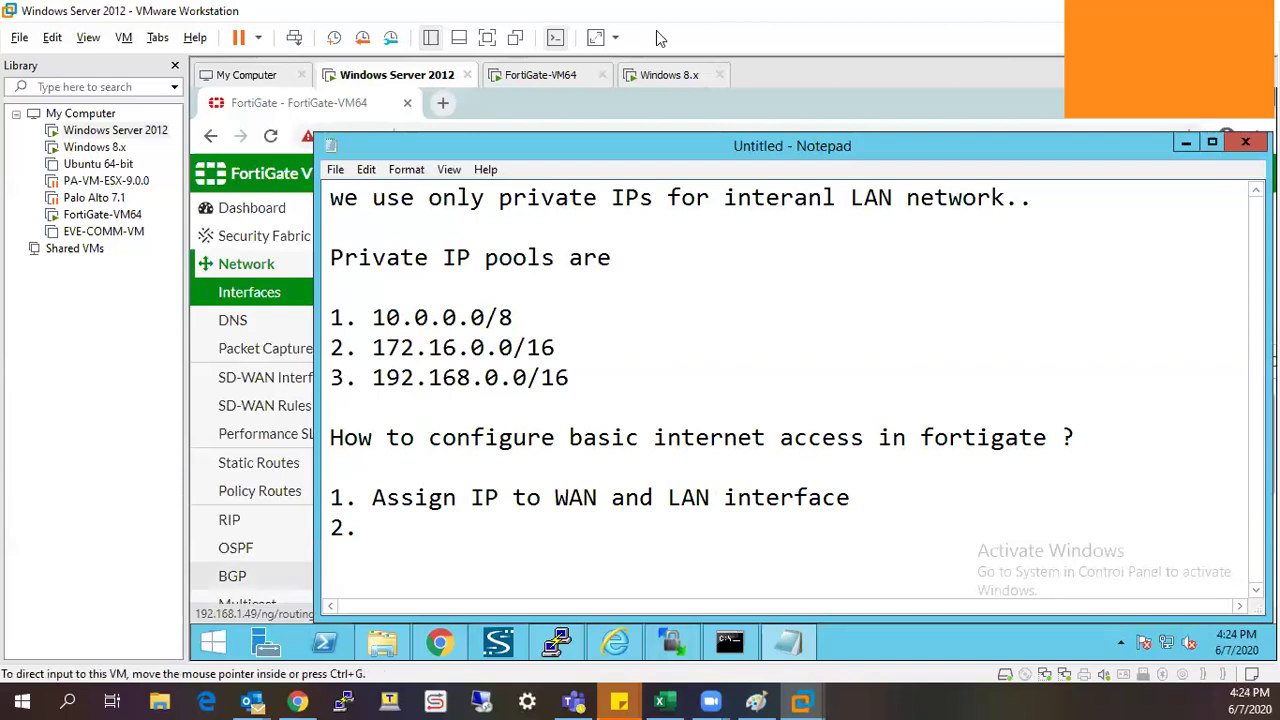
In the Windows 8.x guest, close Firefox's secure-connection-failed page and then Firefox itself.
click(669, 74)
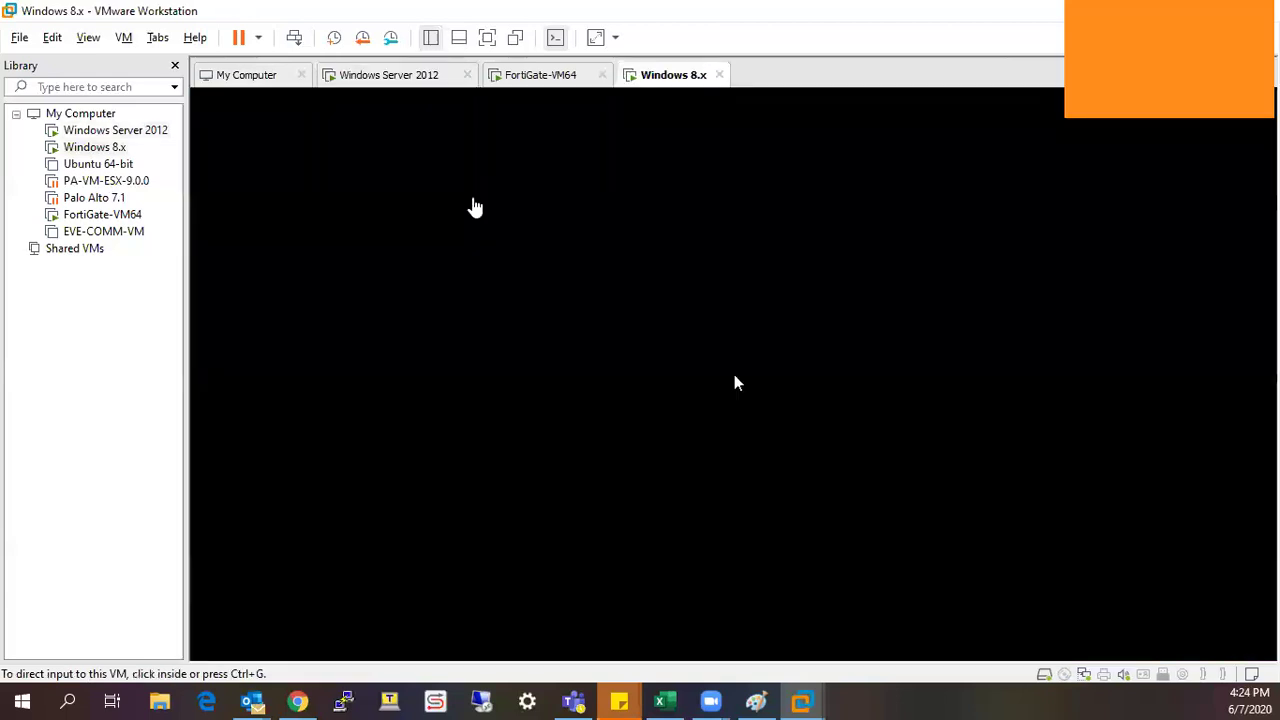
click(511, 275)
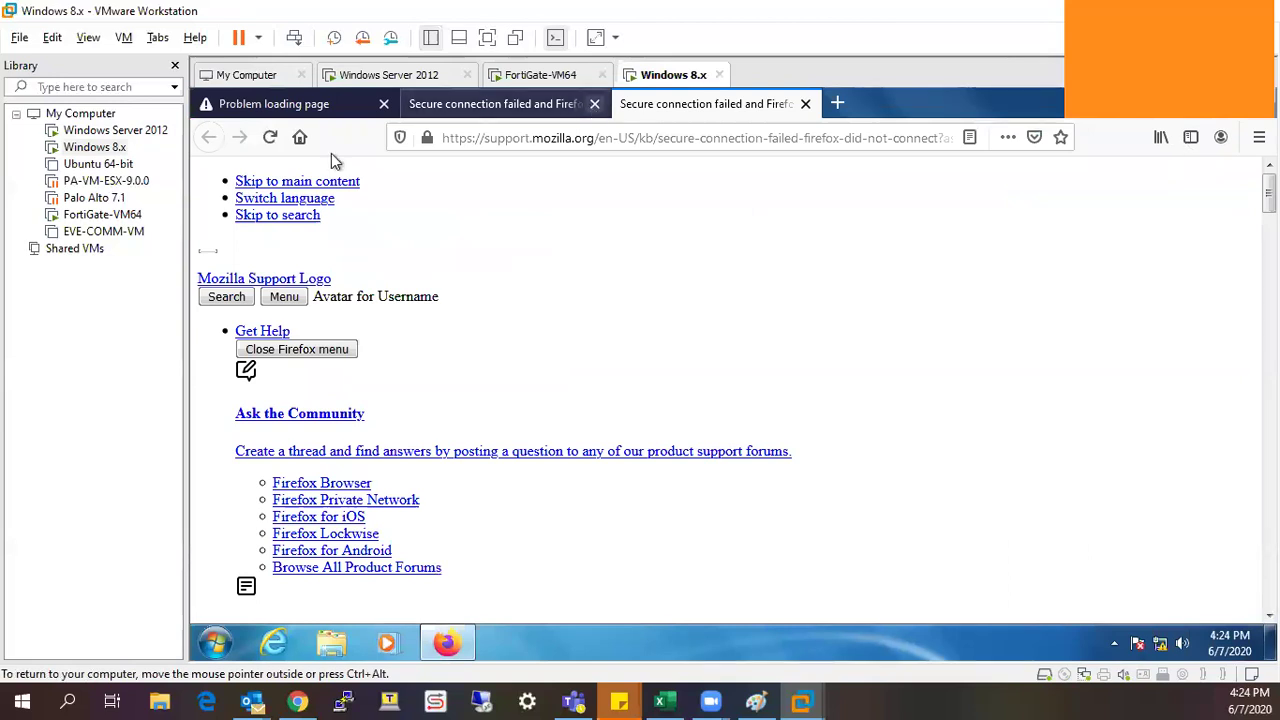
key(ctrl+w)
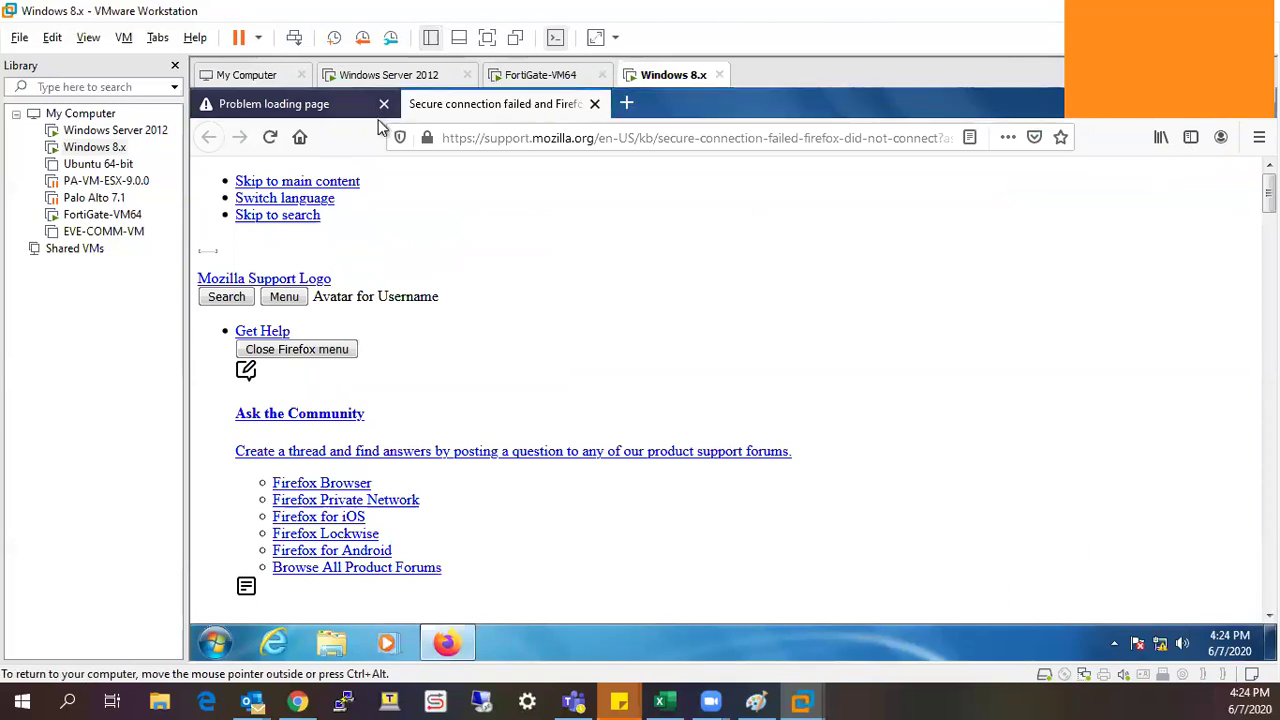
key(alt+F4)
click(481, 542)
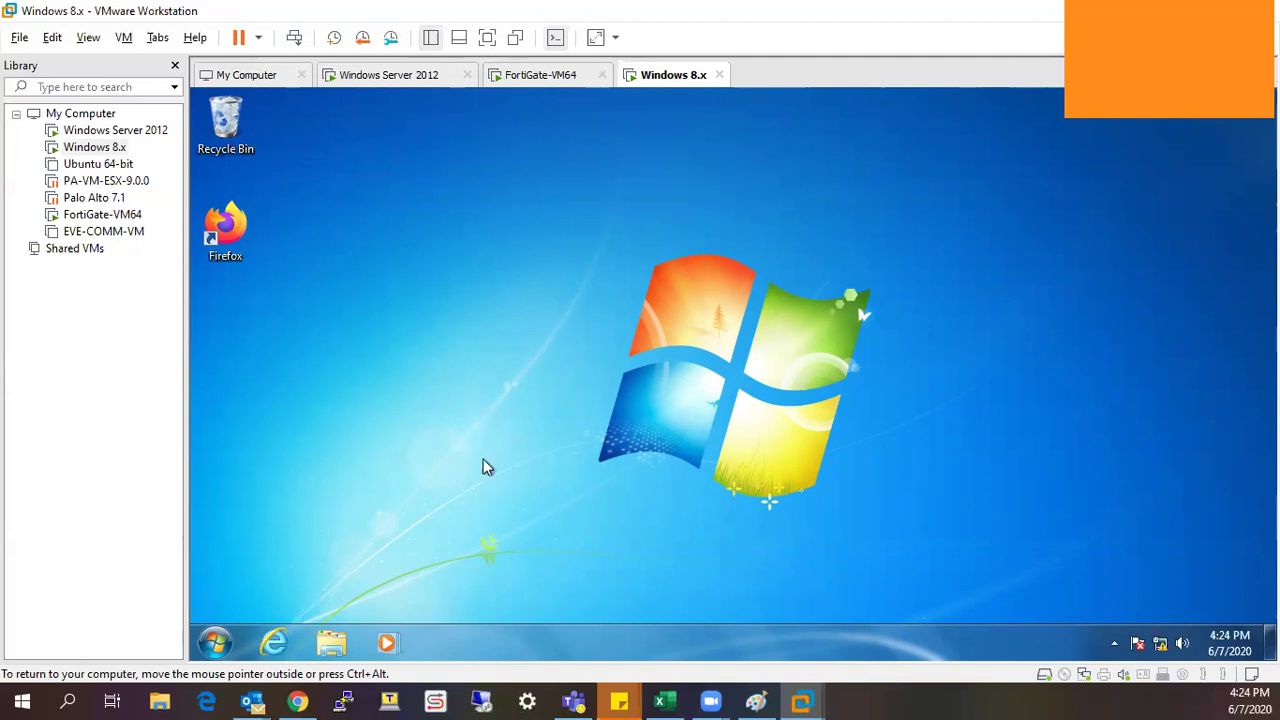
Run ipconfig in a Windows 8.x command prompt, showing 172.16.11.10 with gateway 172.16.11.1.
key(super)
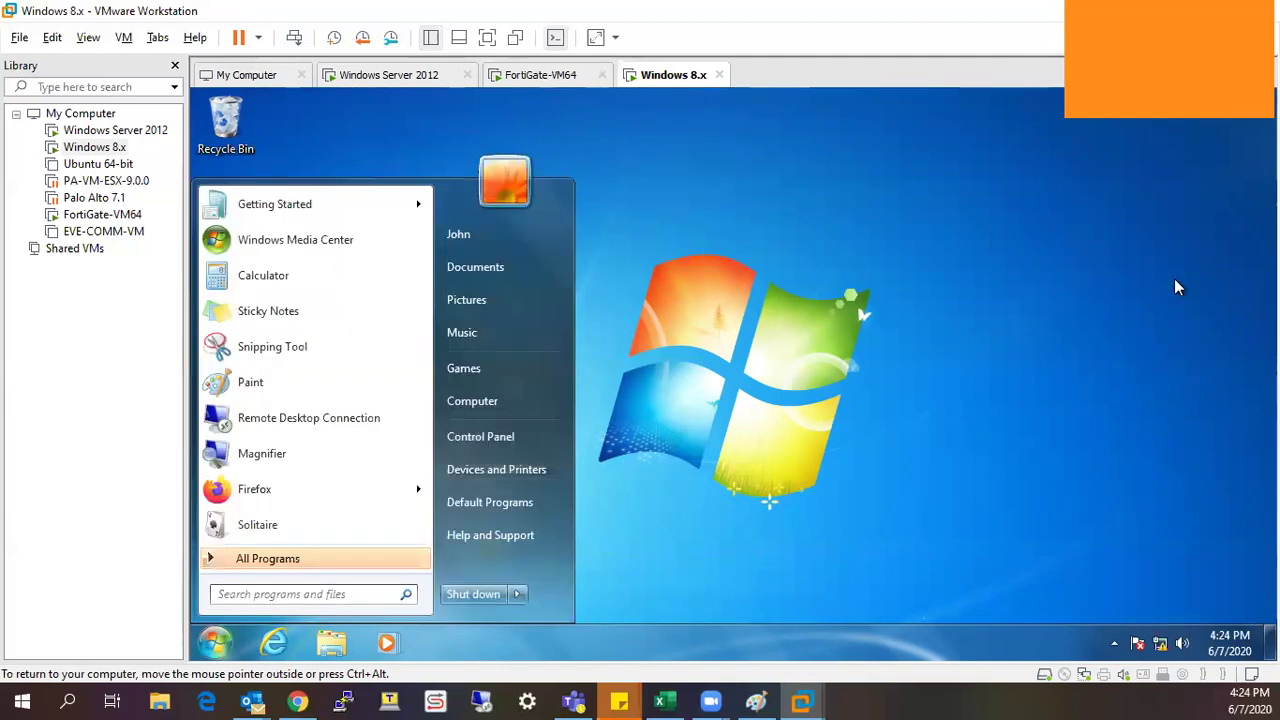
text(cmd)
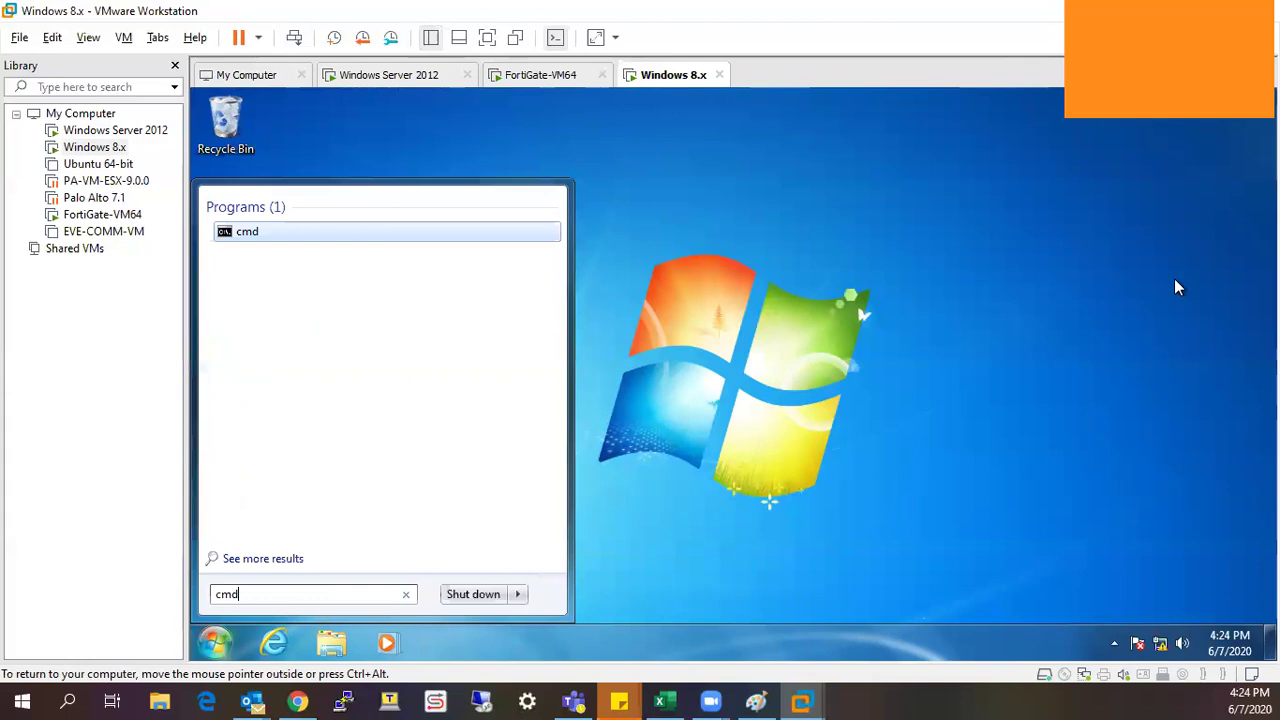
key(Return)
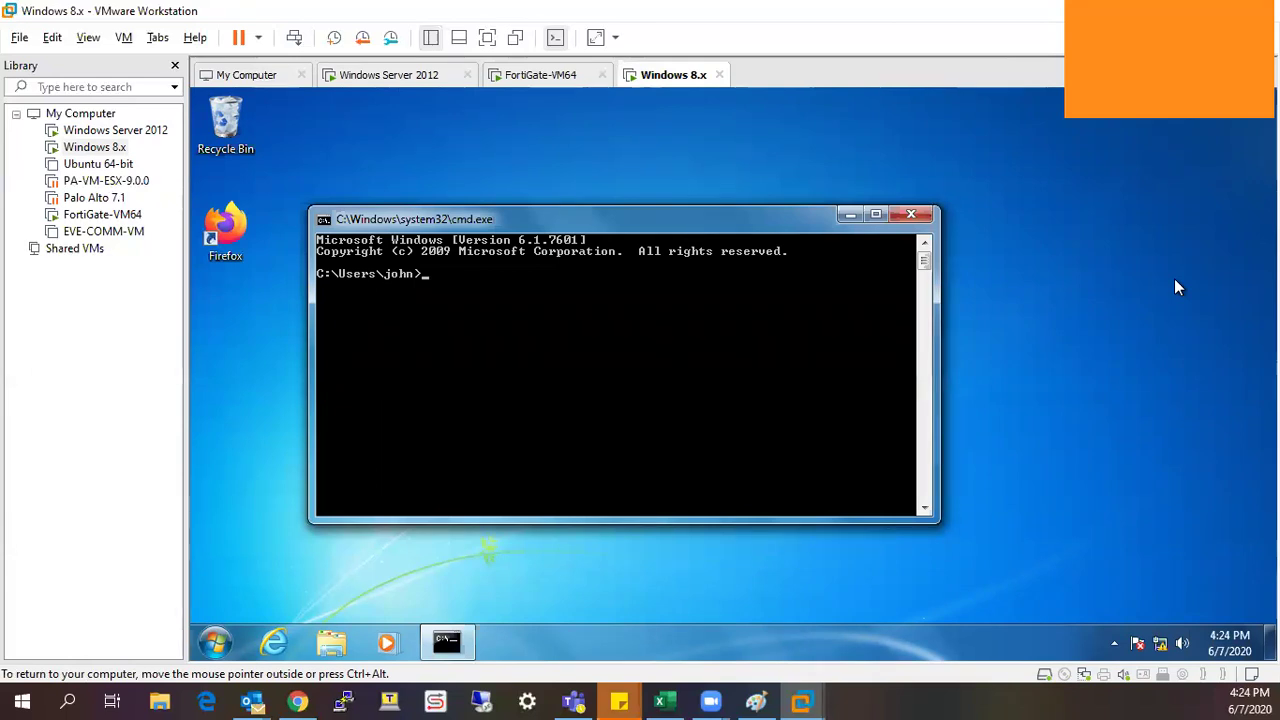
text(ipconfig)
key(Return)
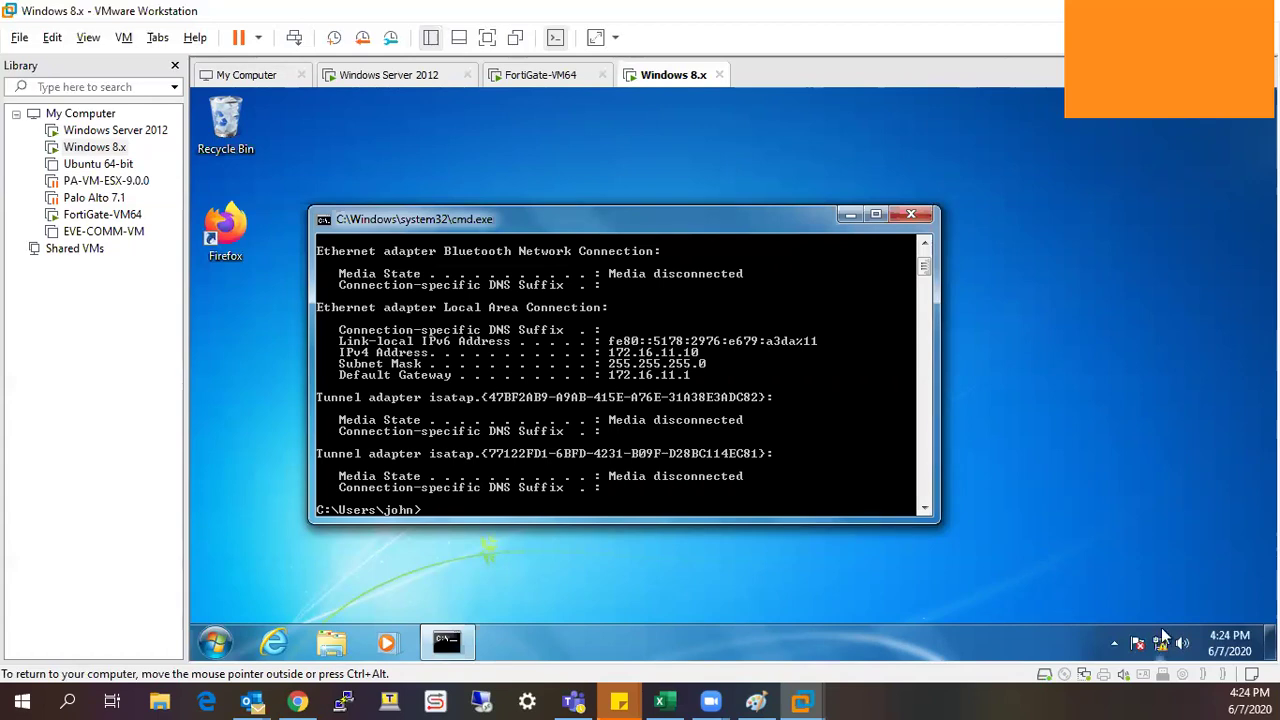
click(1138, 355)
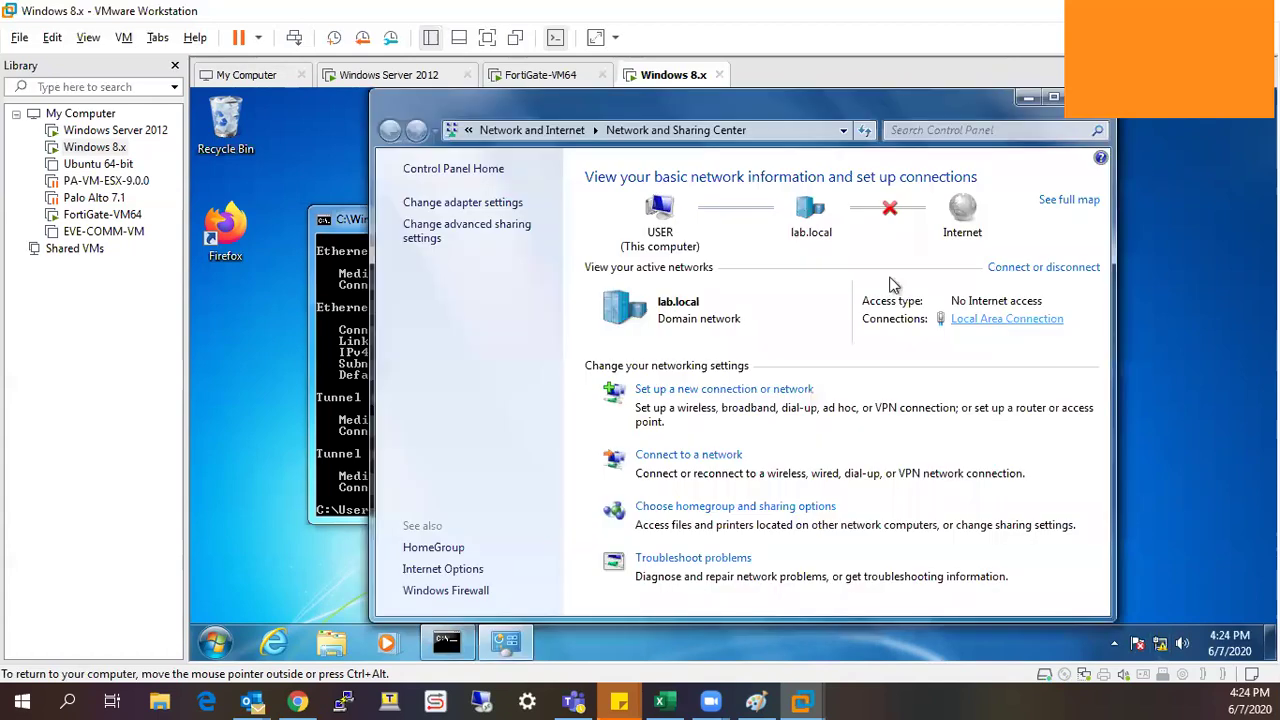
Open Network Connections and try disabling Local Area Connection, declining the administrator prompt.
click(887, 178)
click(505, 204)
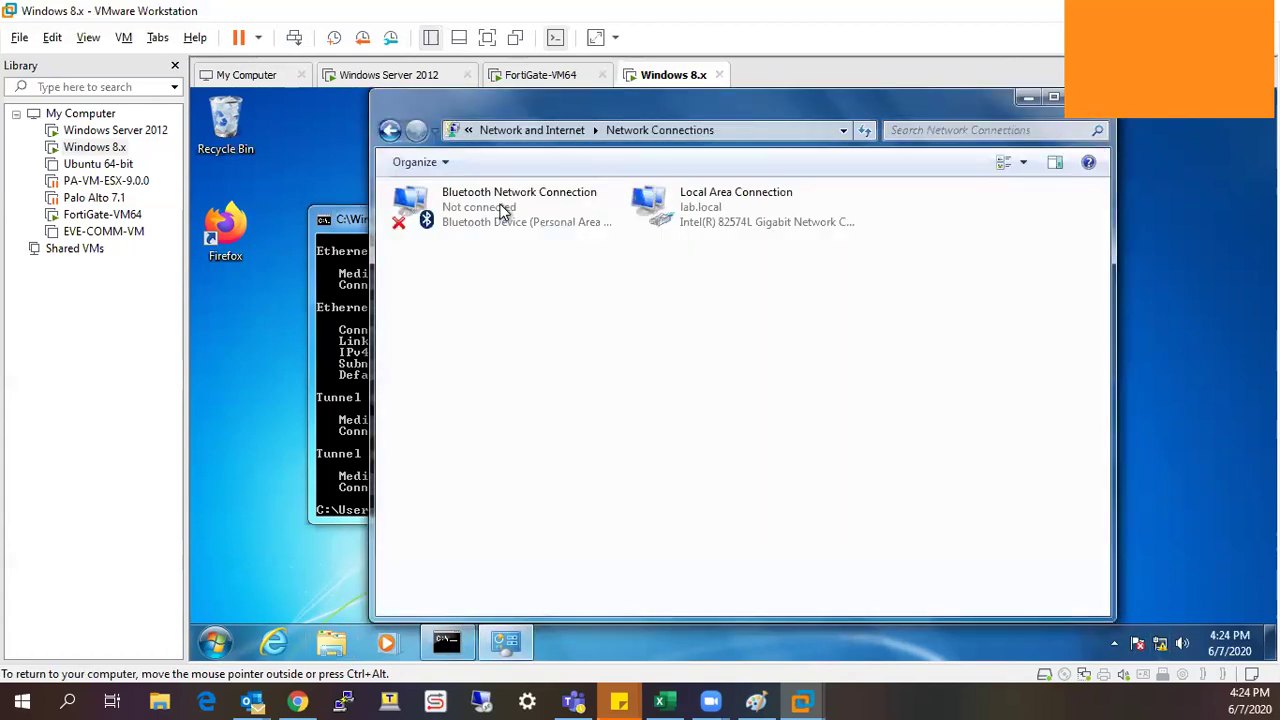
right_click(737, 220)
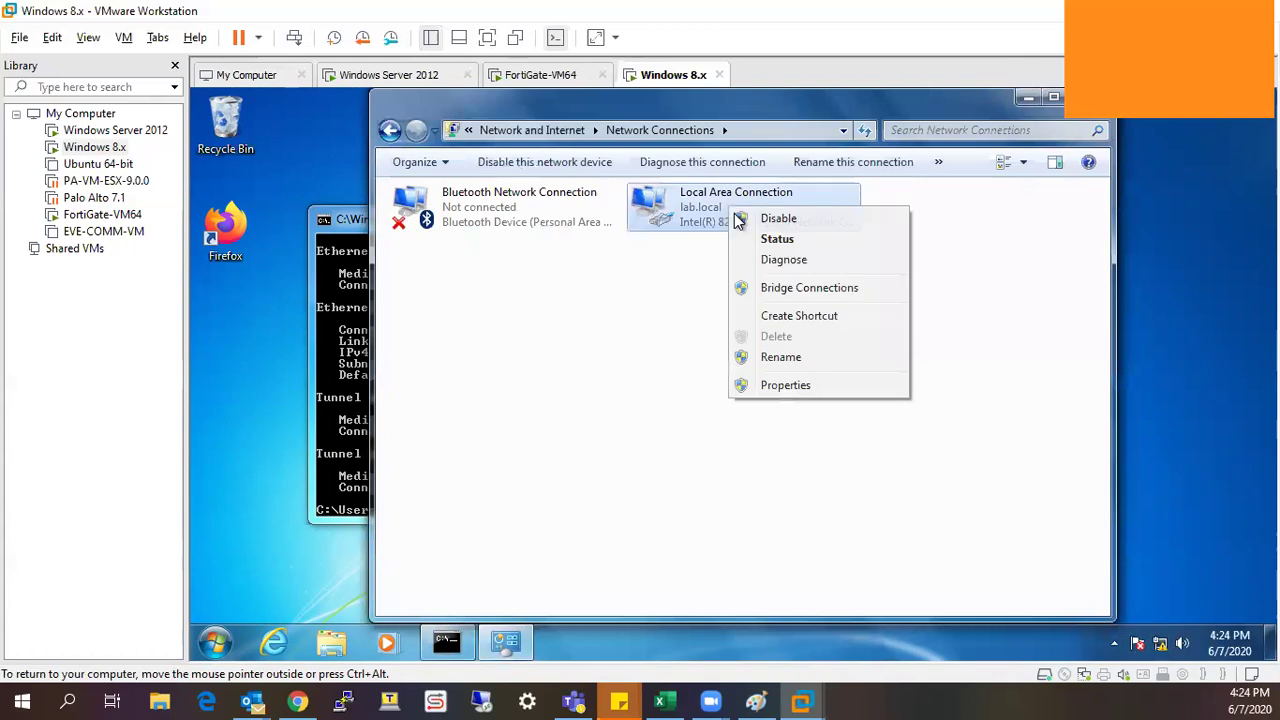
click(737, 218)
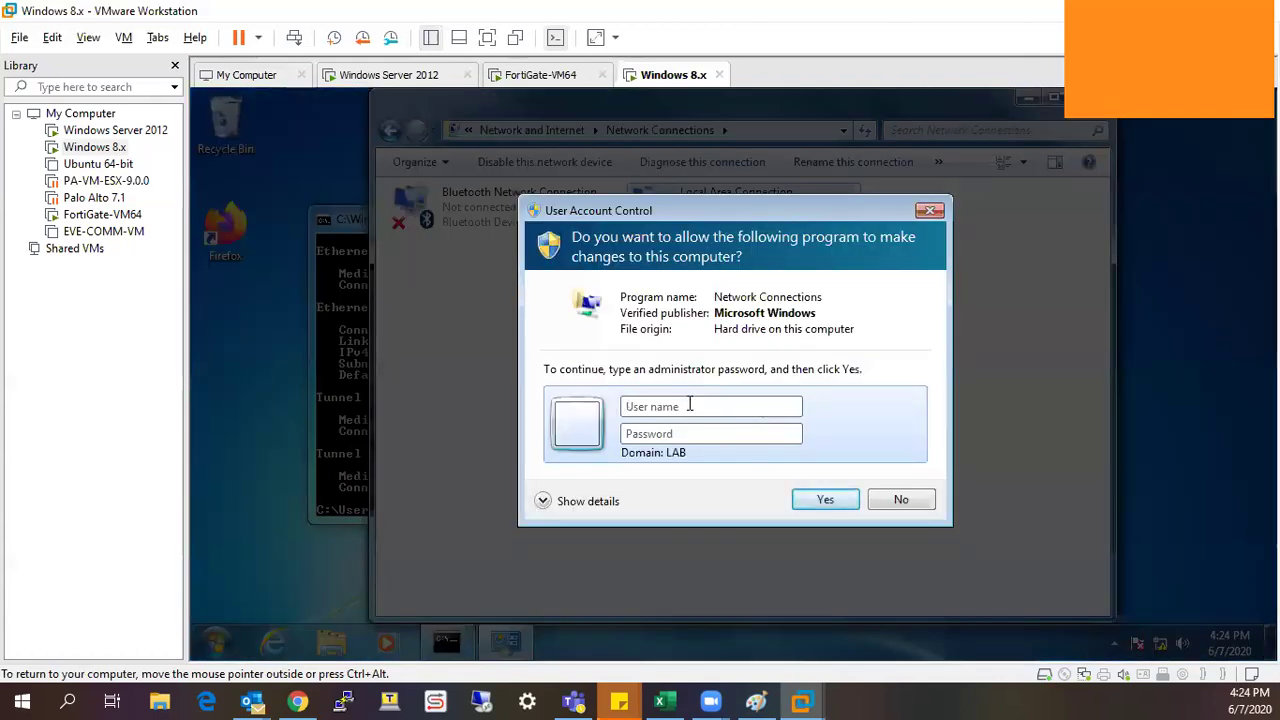
click(917, 502)
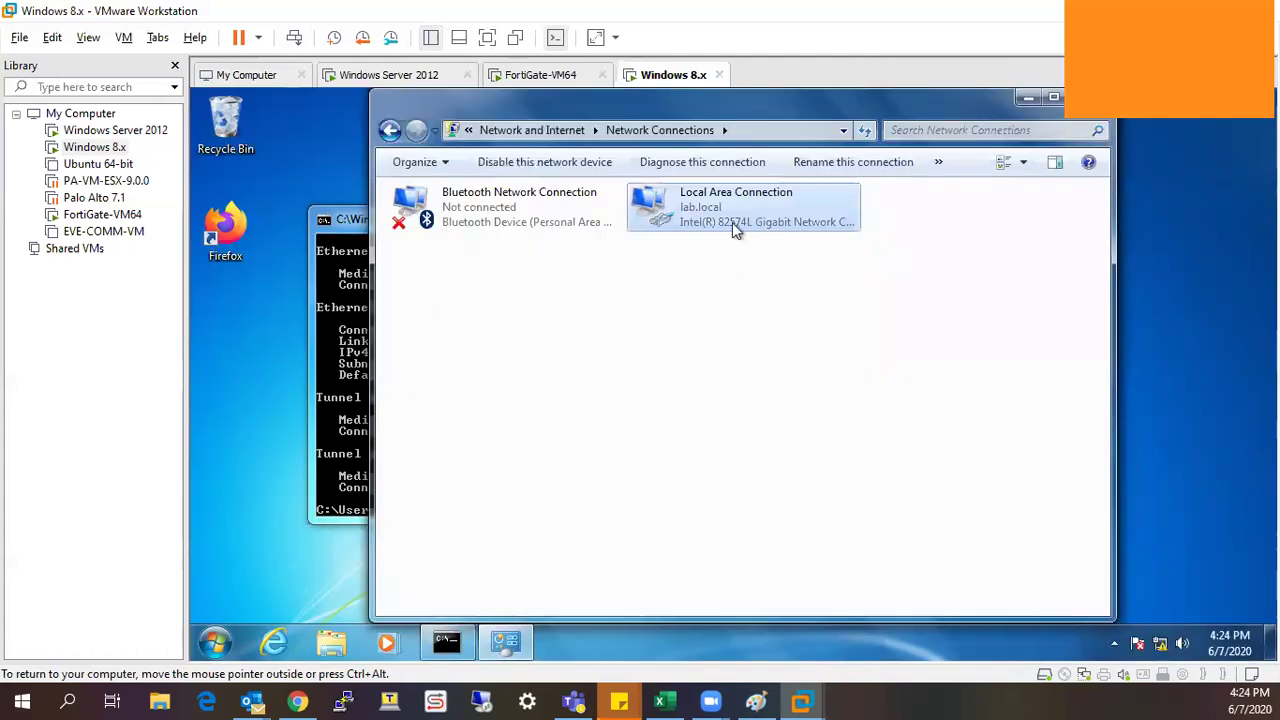
Open Local Area Connection properties, answer the administrator prompt, and return to the bare desktop.
right_click(732, 222)
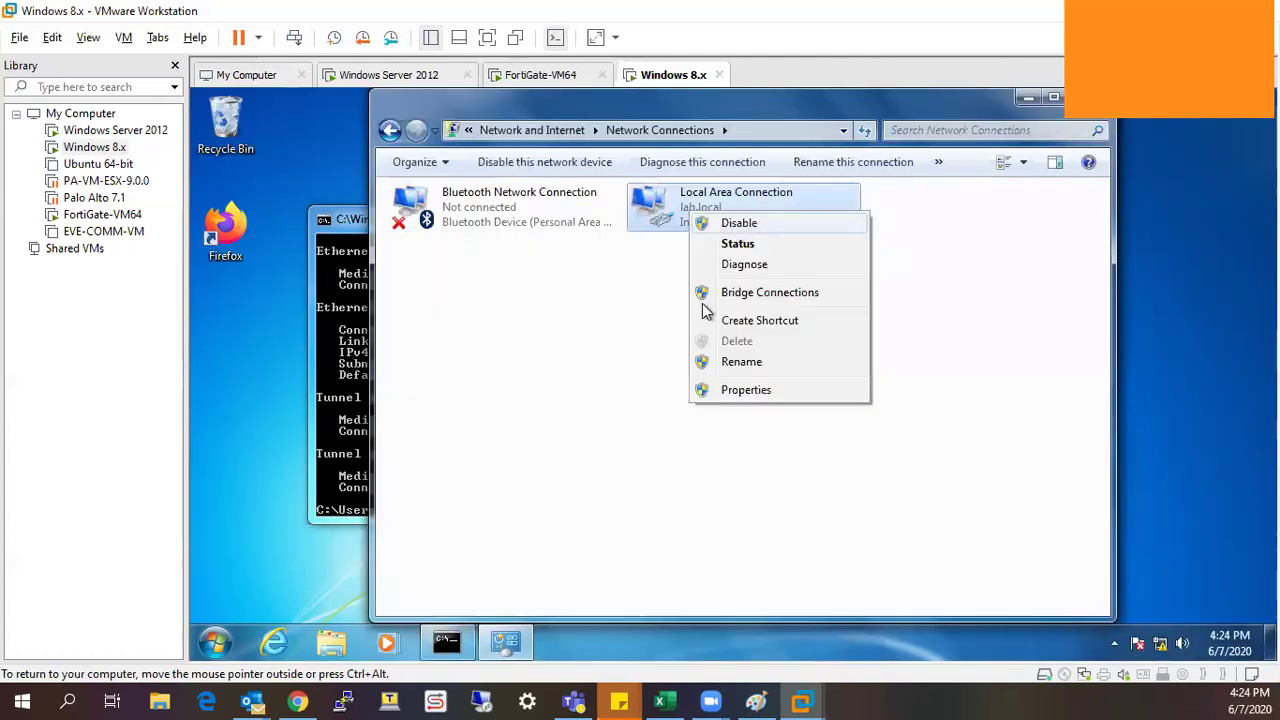
click(718, 392)
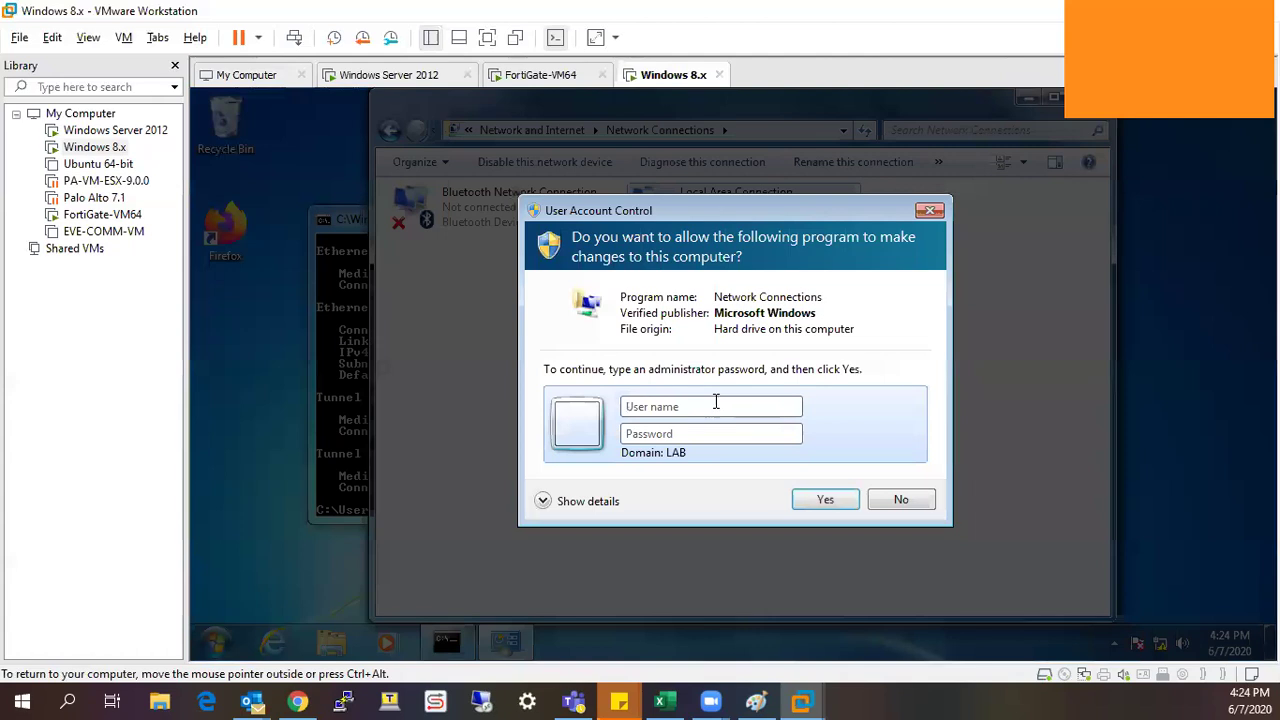
click(716, 406)
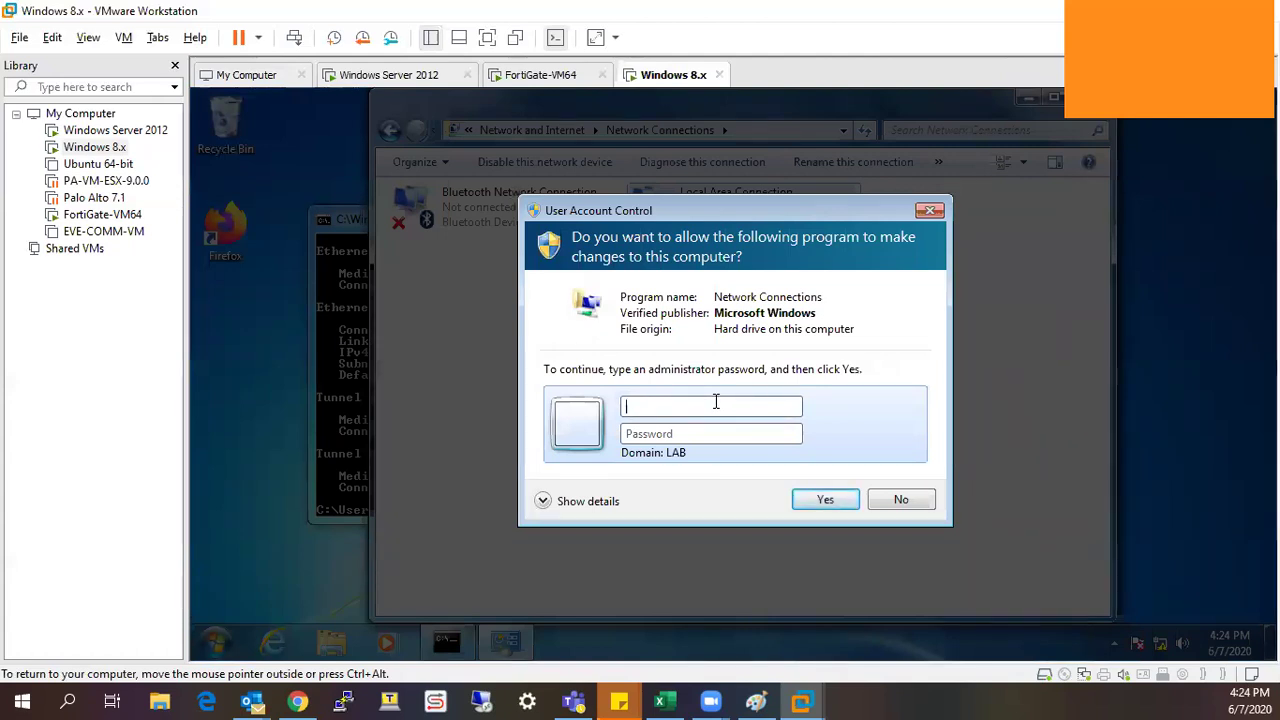
click(929, 212)
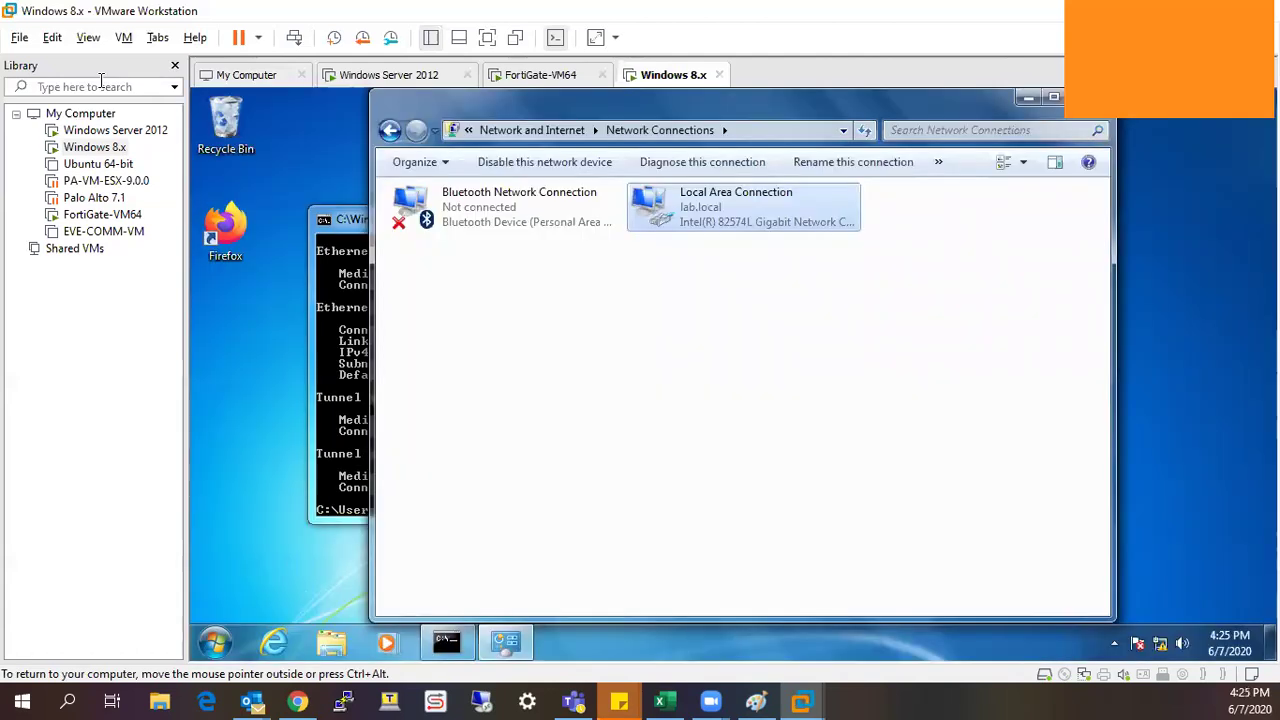
key(super)
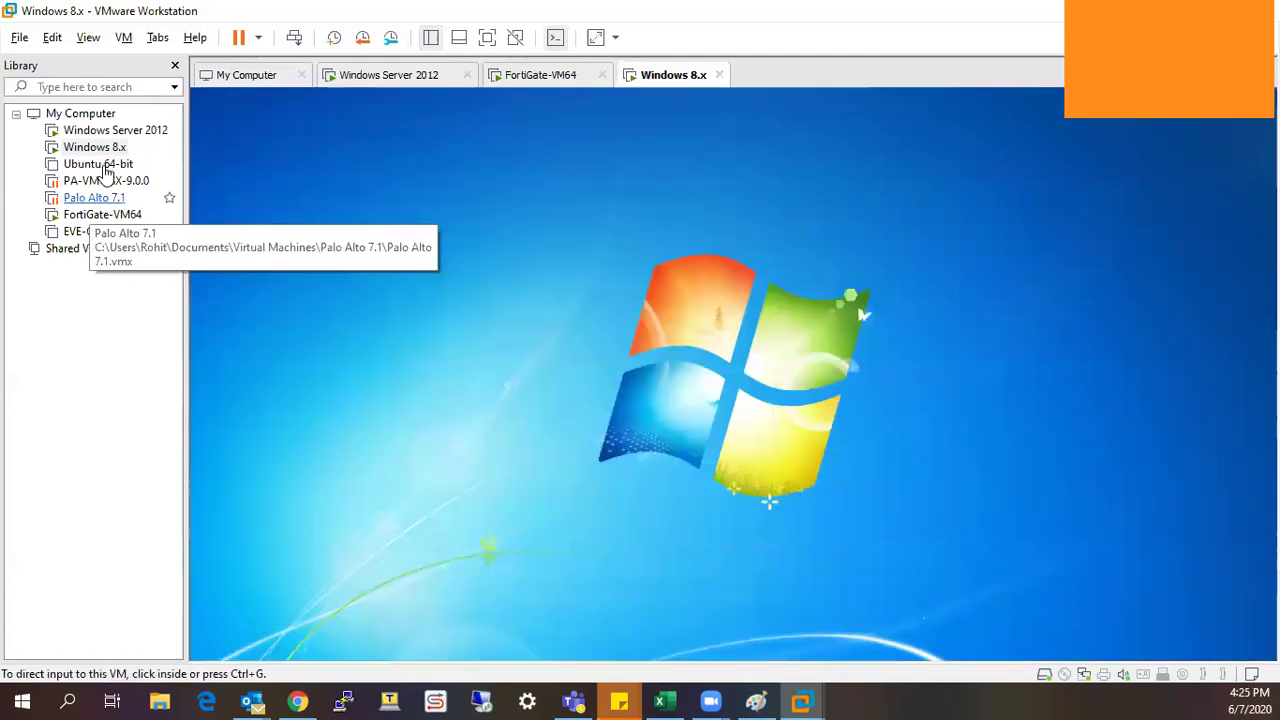
Power on the Ubuntu 64-bit machine, powering off the running Windows 8.x machine.
click(105, 170)
right_click(105, 170)
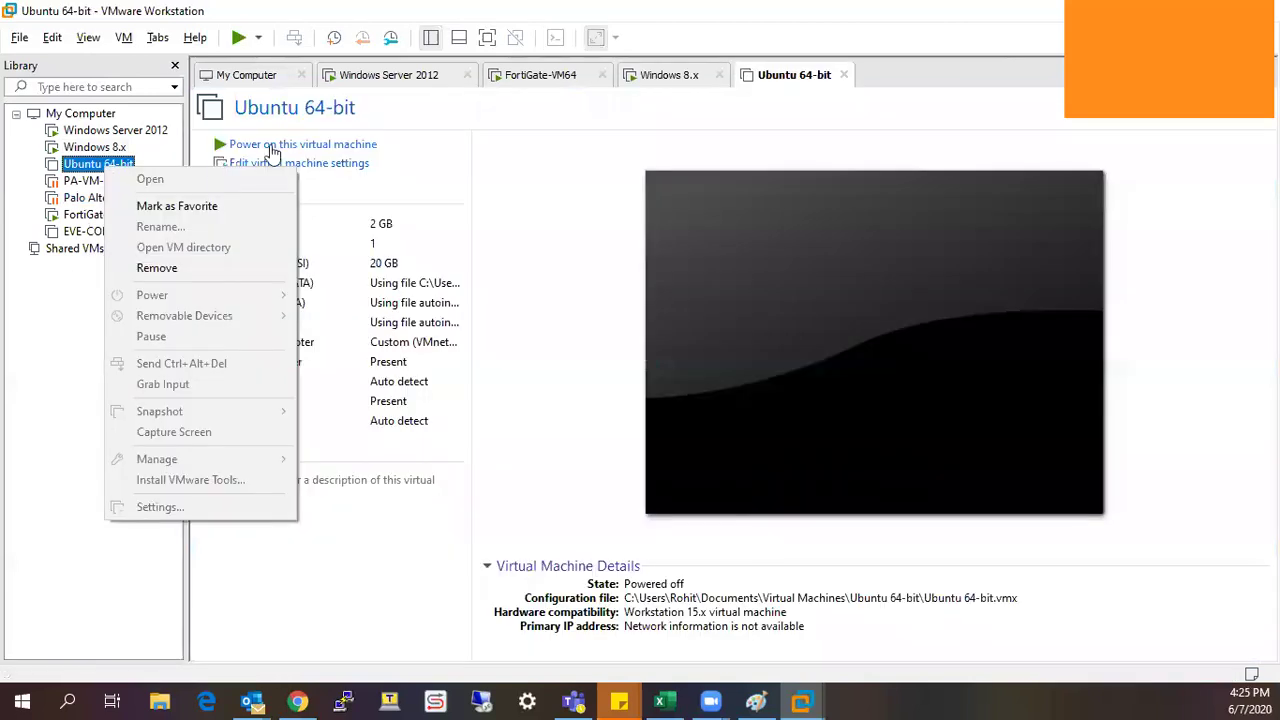
click(270, 148)
click(280, 148)
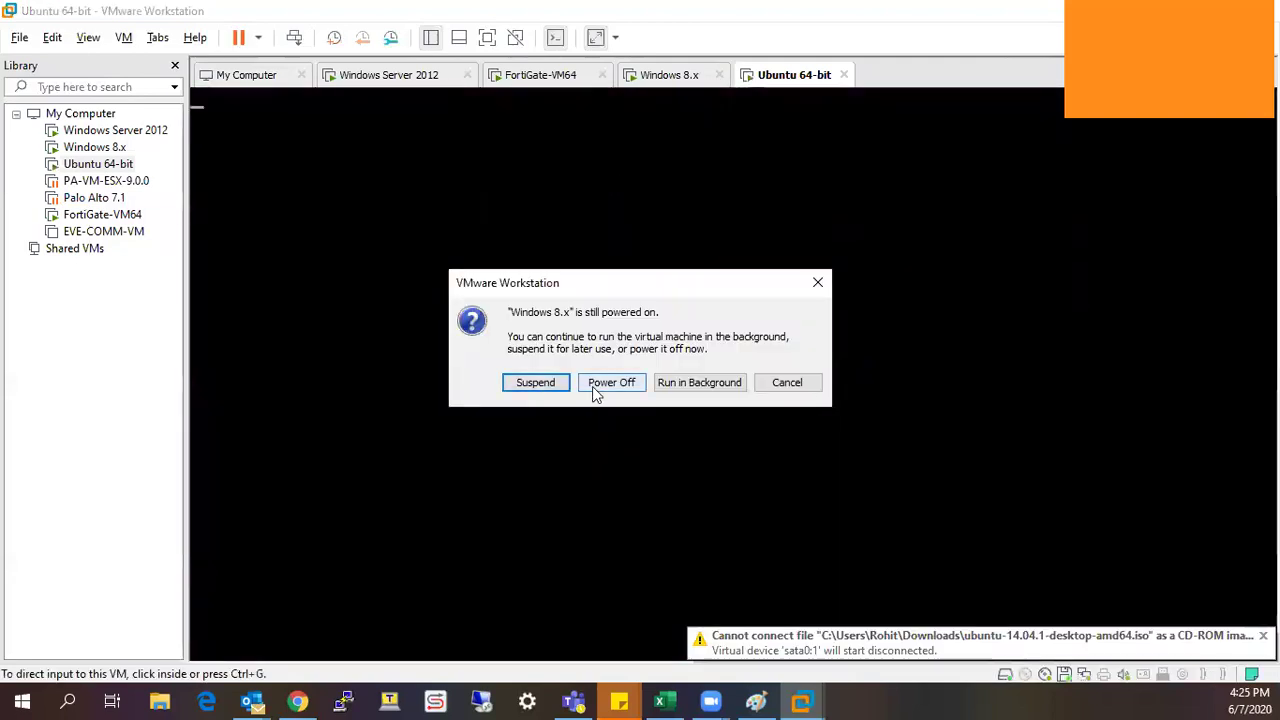
key(Return)
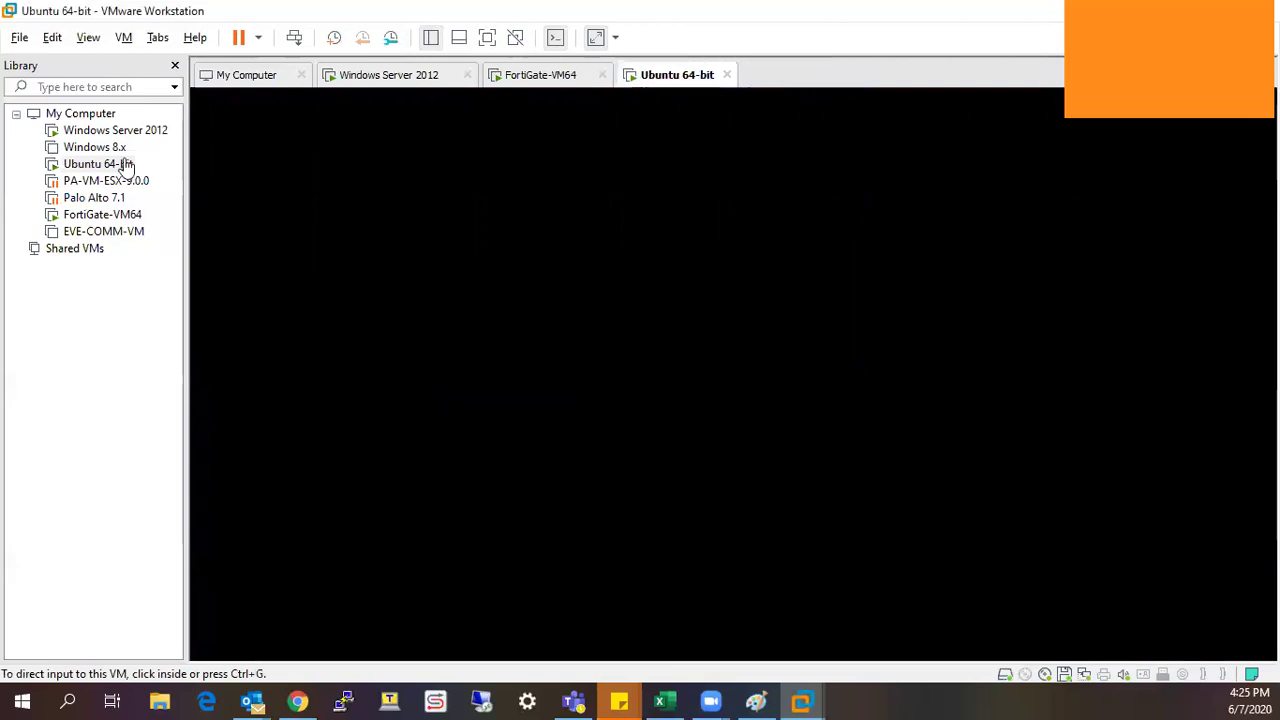
Review the Ubuntu 64-bit machine's hardware settings without making changes.
right_click(125, 165)
click(231, 518)
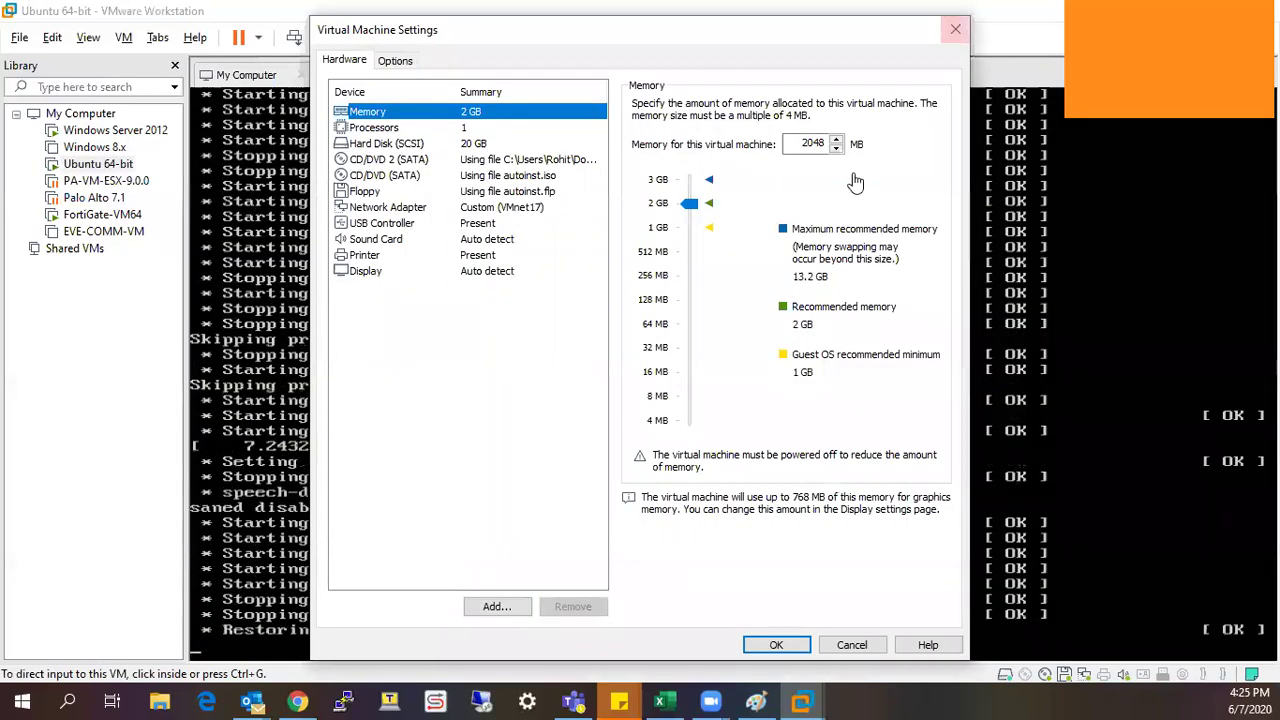
key(Escape)
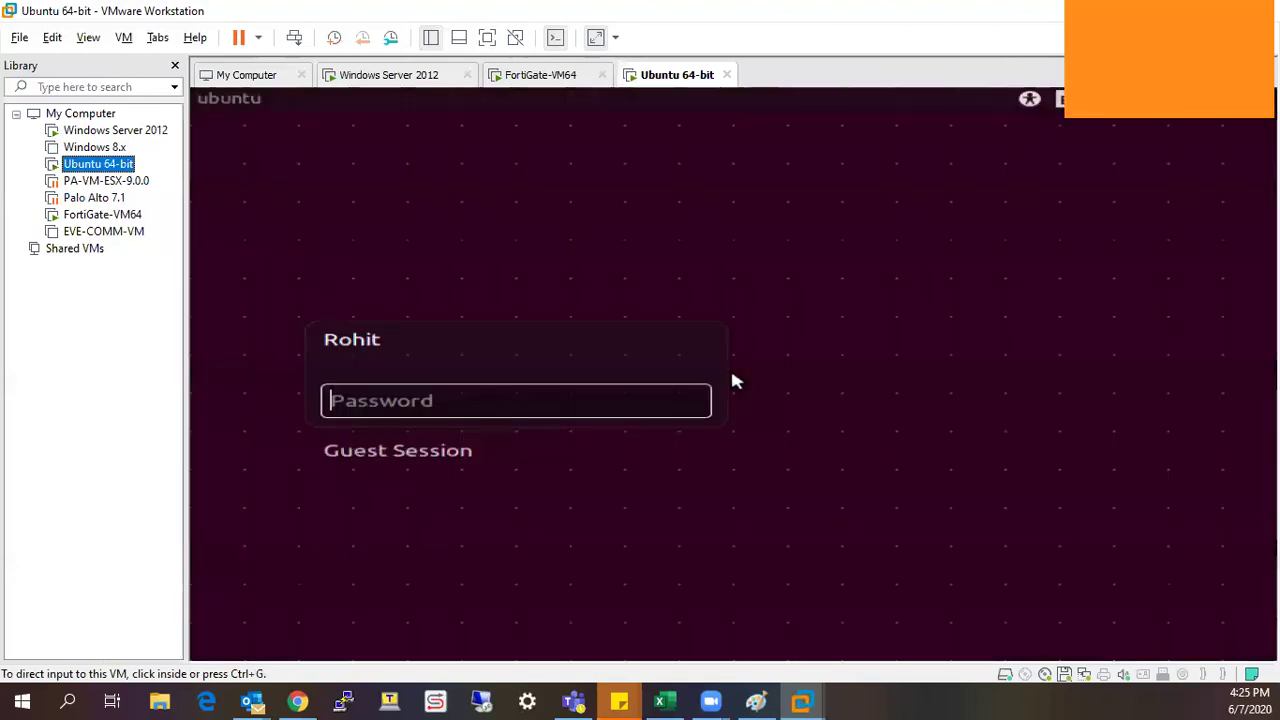
Log into the Ubuntu guest with the account password.
click(695, 401)
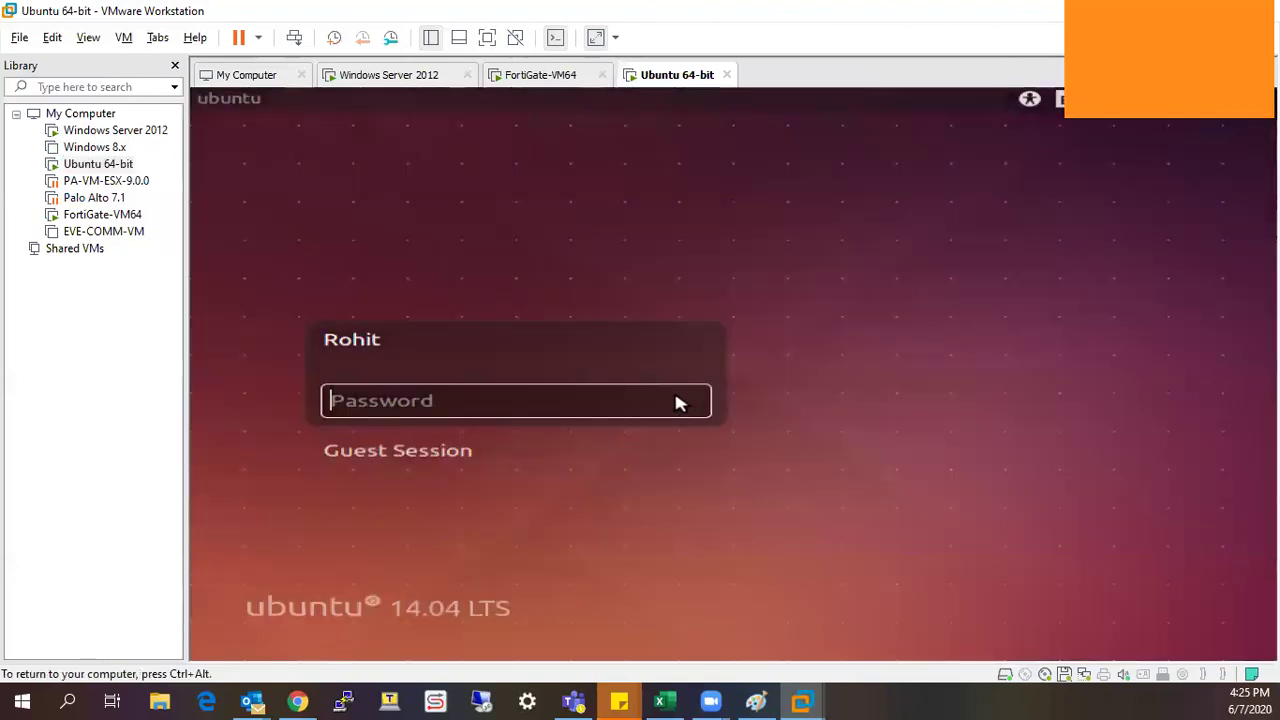
text(****)
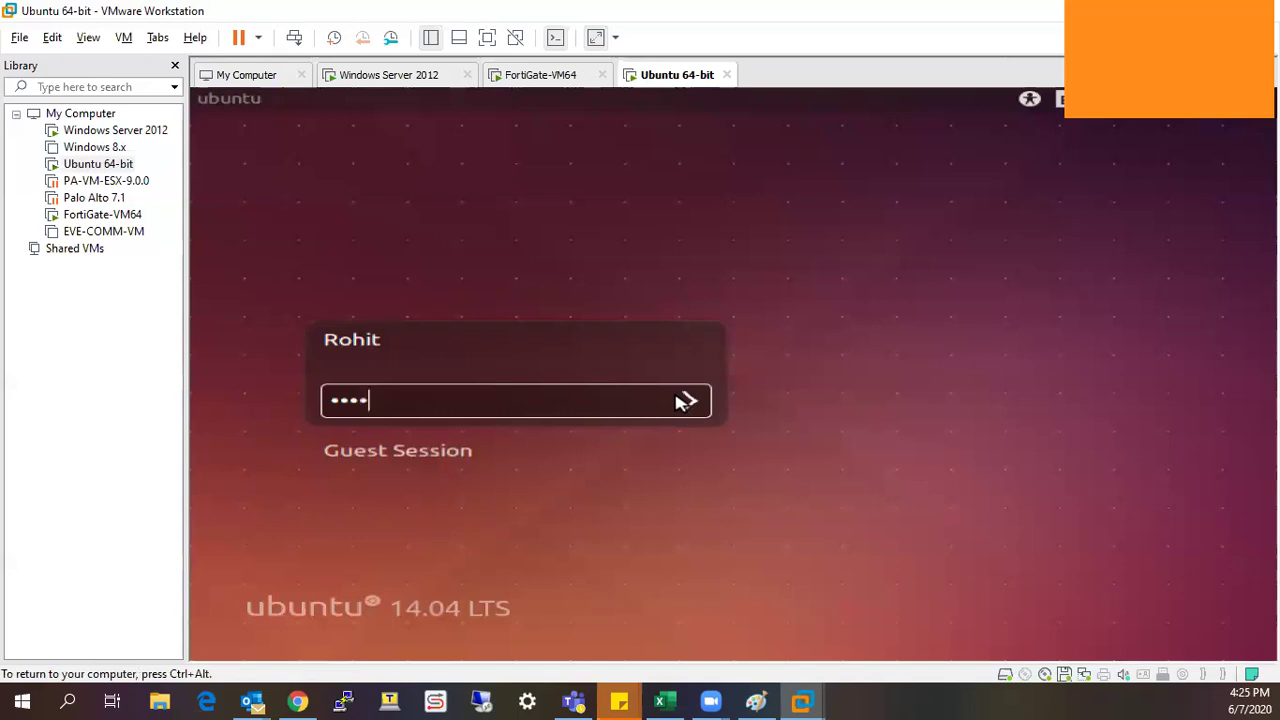
text(*****)
key(Return)
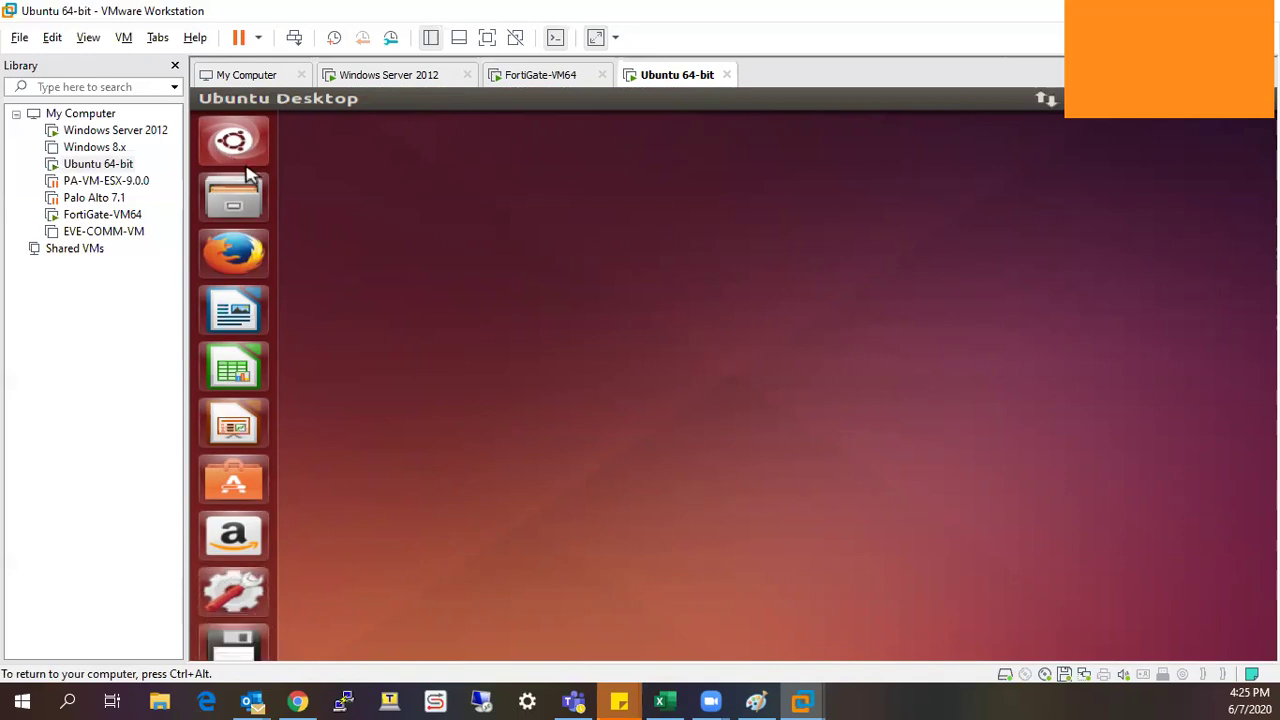
Run ifconfig in a Terminal and highlight eth0's address 172.16.30.2.
key(super)
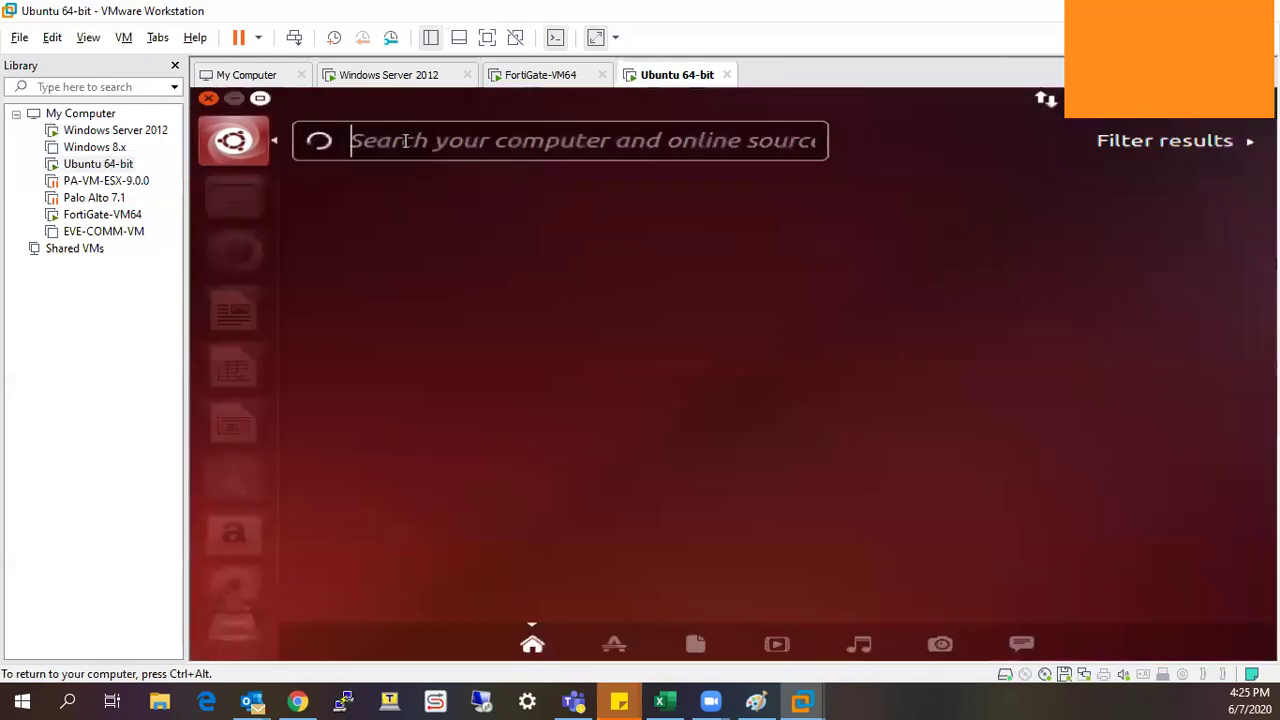
click(416, 248)
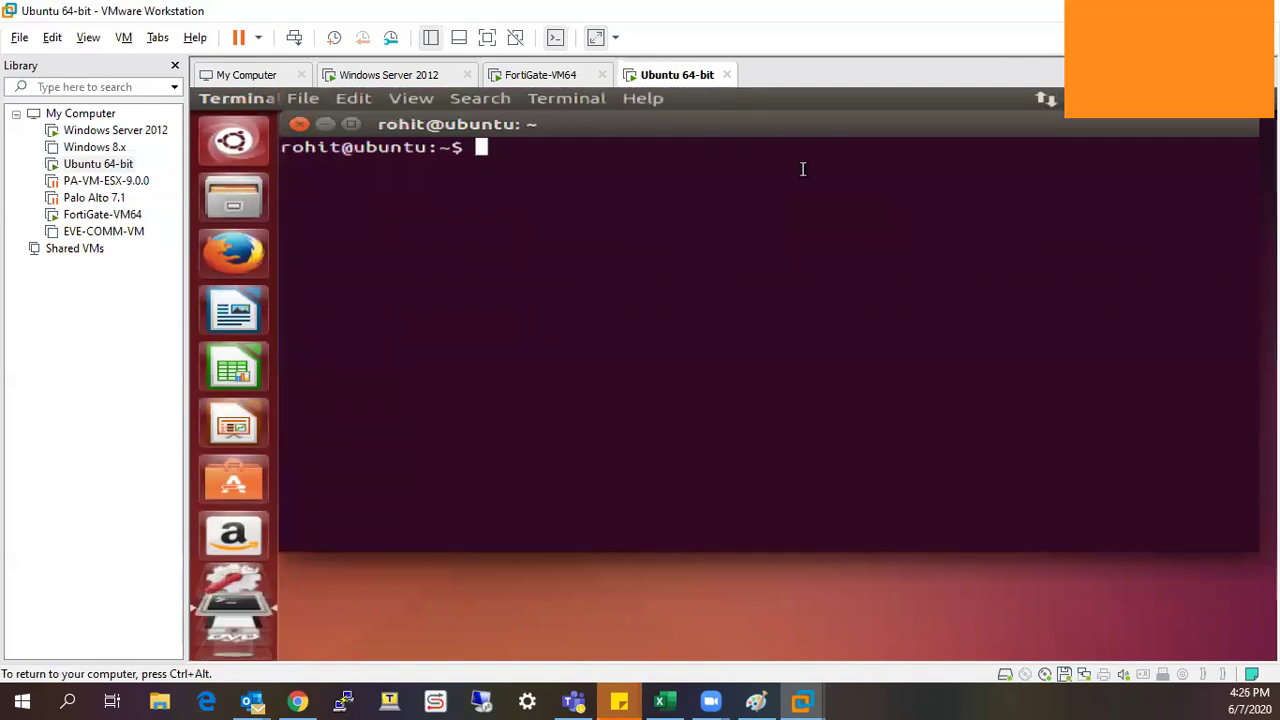
text(ifcon)
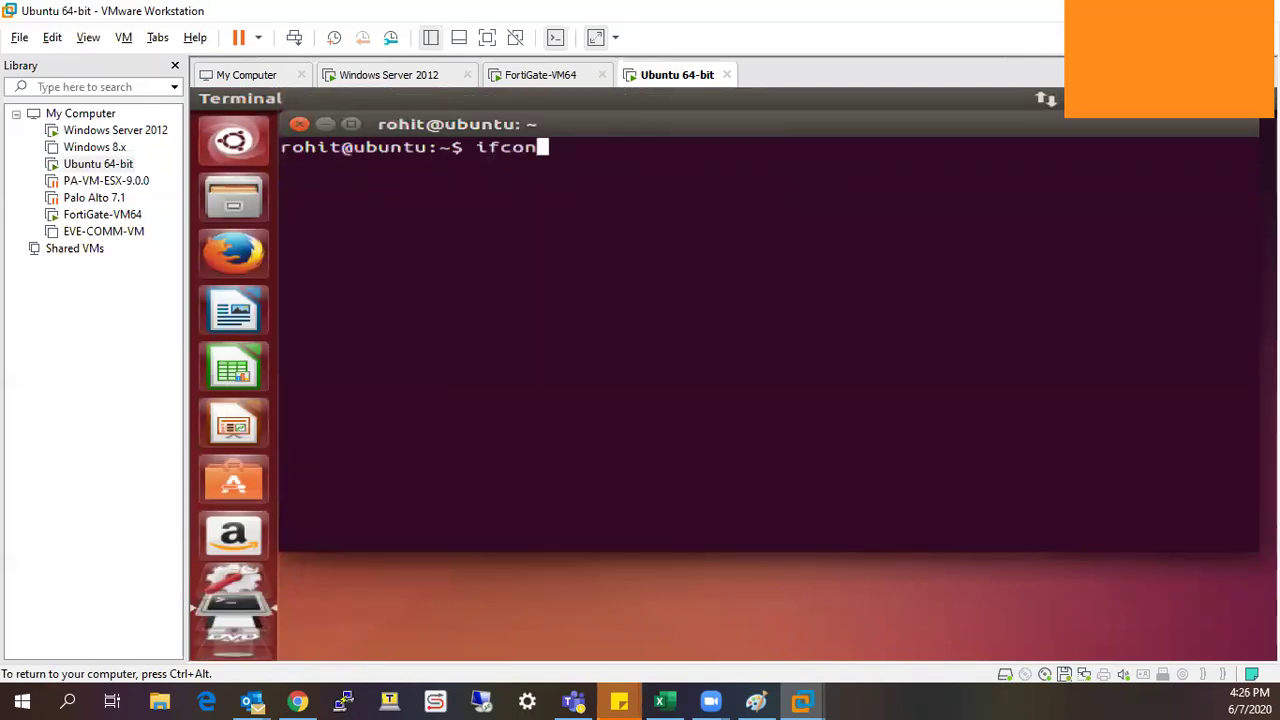
text(fig)
key(Return)
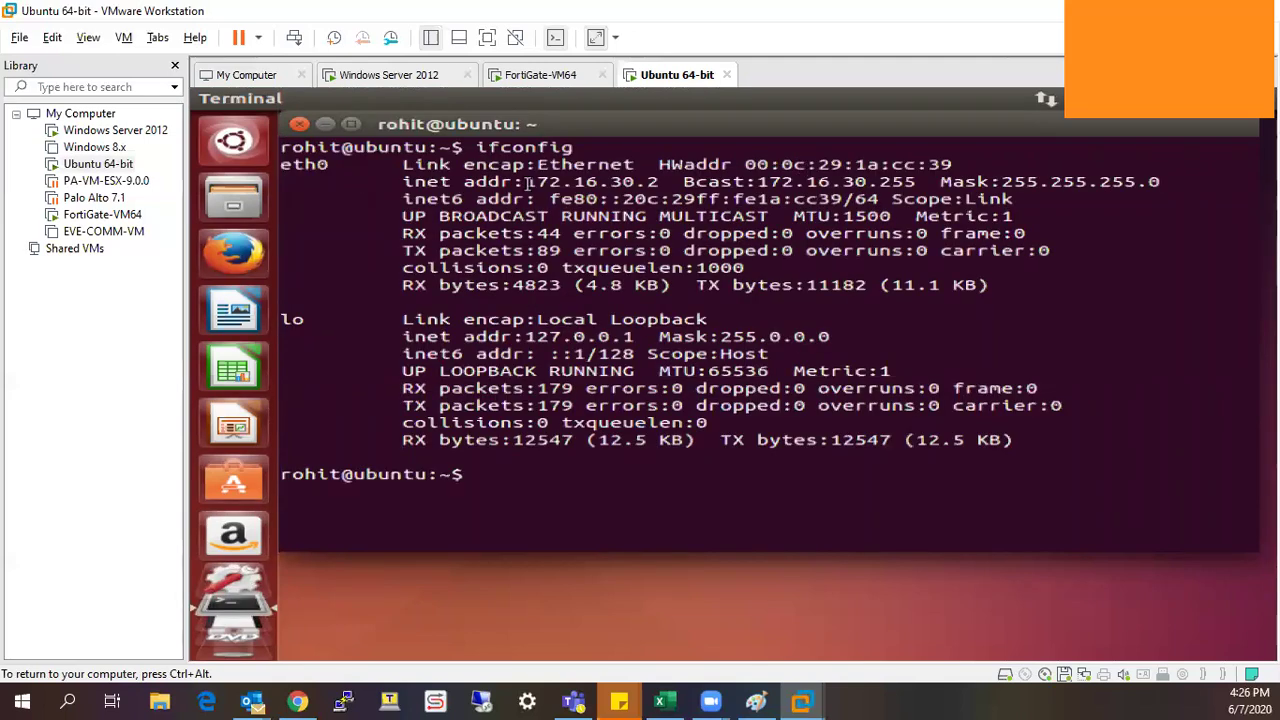
drag(526, 183, 659, 183)
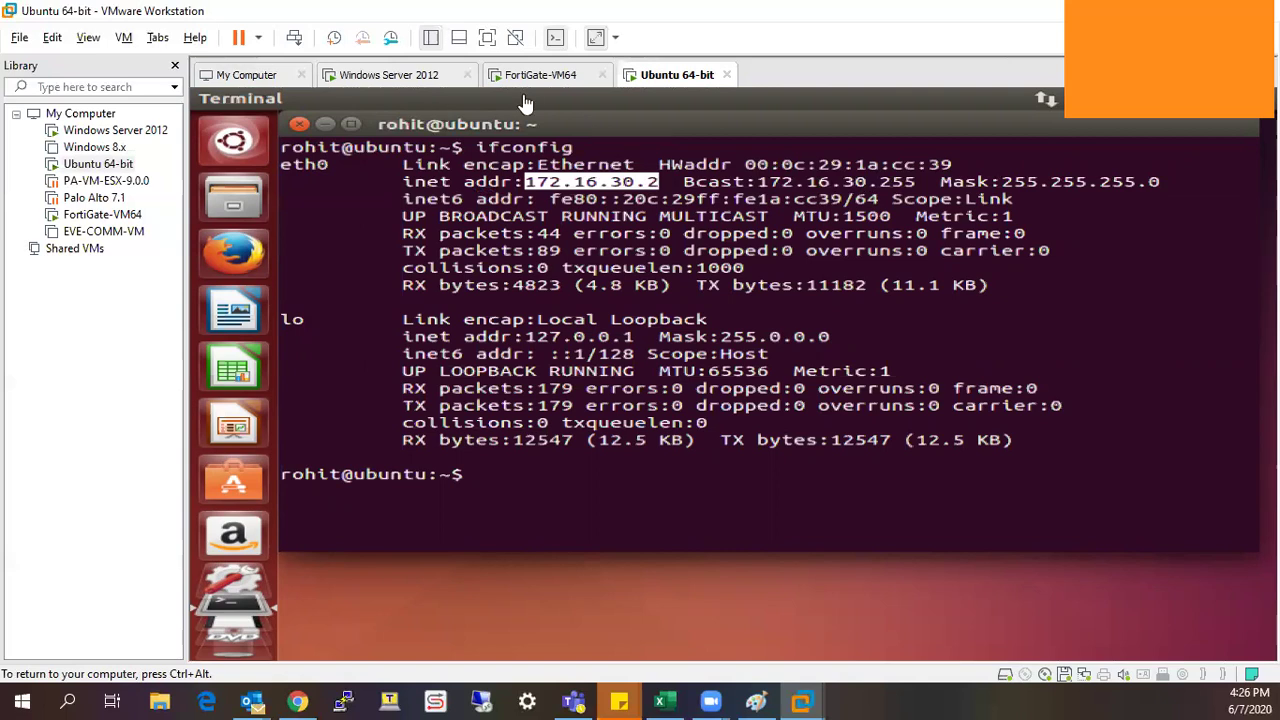
Back on Windows Server 2012, open the LAN (port2) interface for editing in FortiGate.
key(ctrl+shift+Tab)
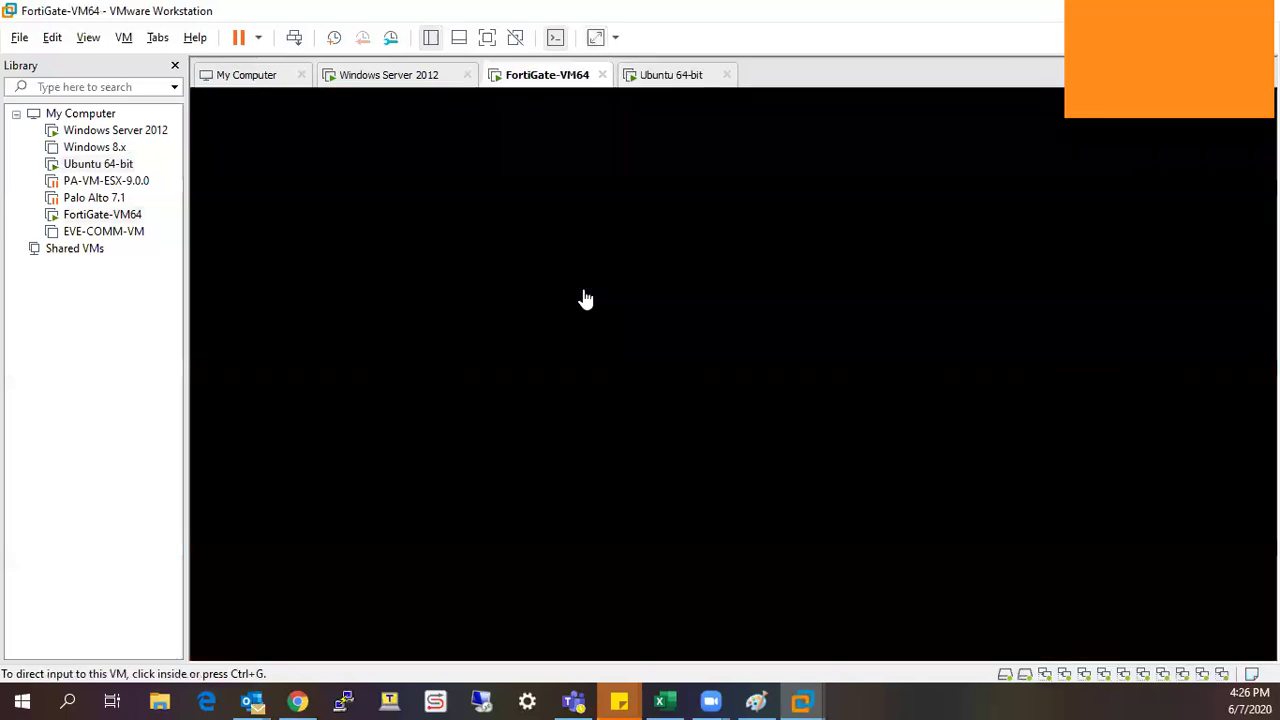
key(ctrl+g)
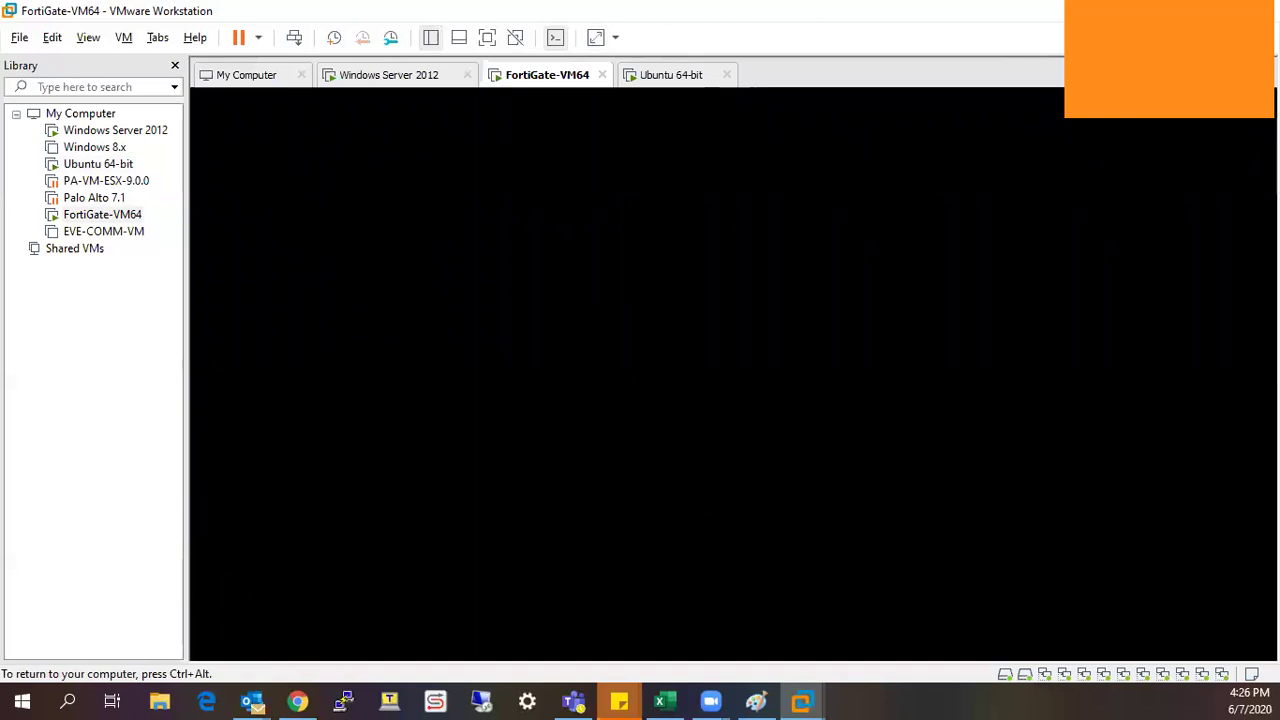
click(428, 80)
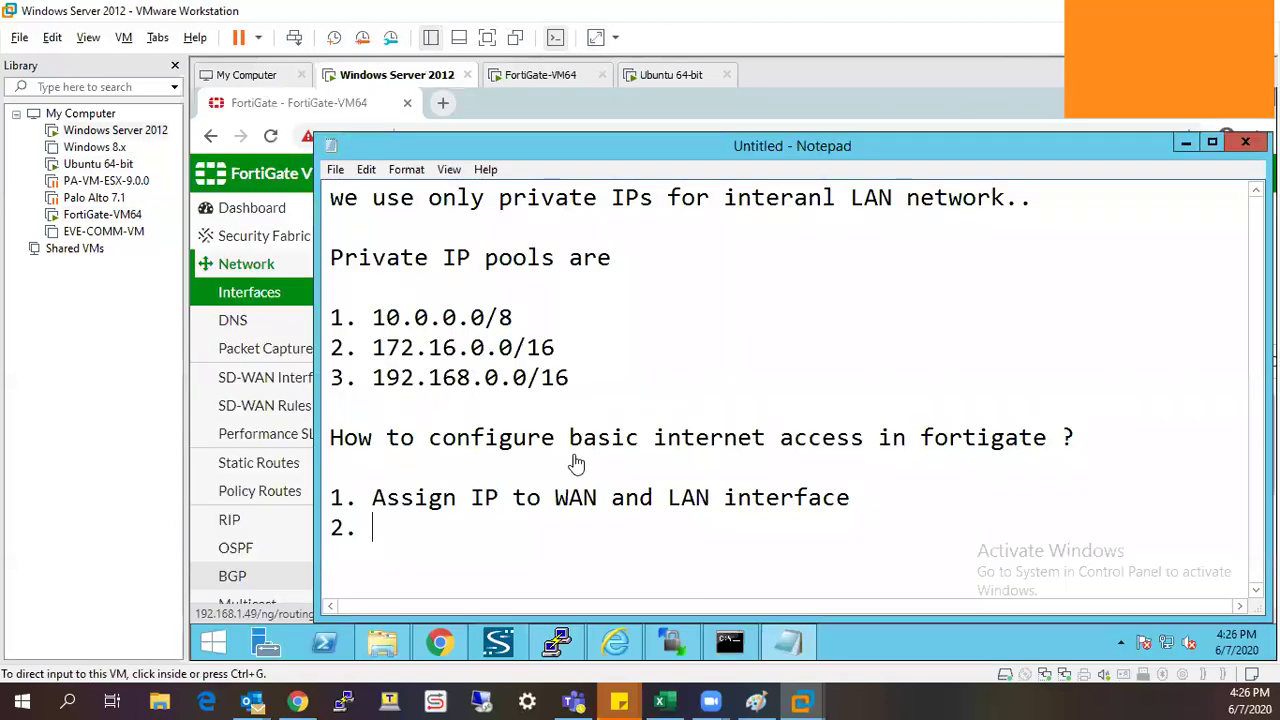
click(1181, 148)
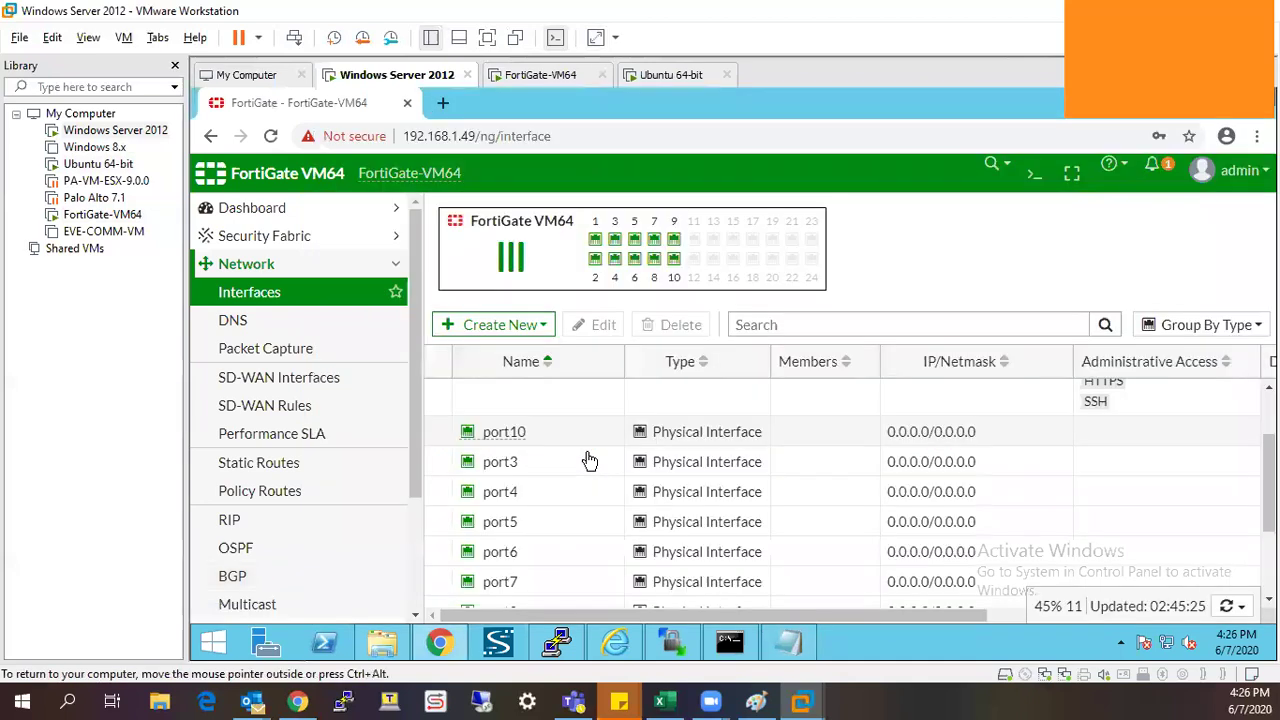
scroll(545, 470, up, 5)
click(545, 460)
click(596, 322)
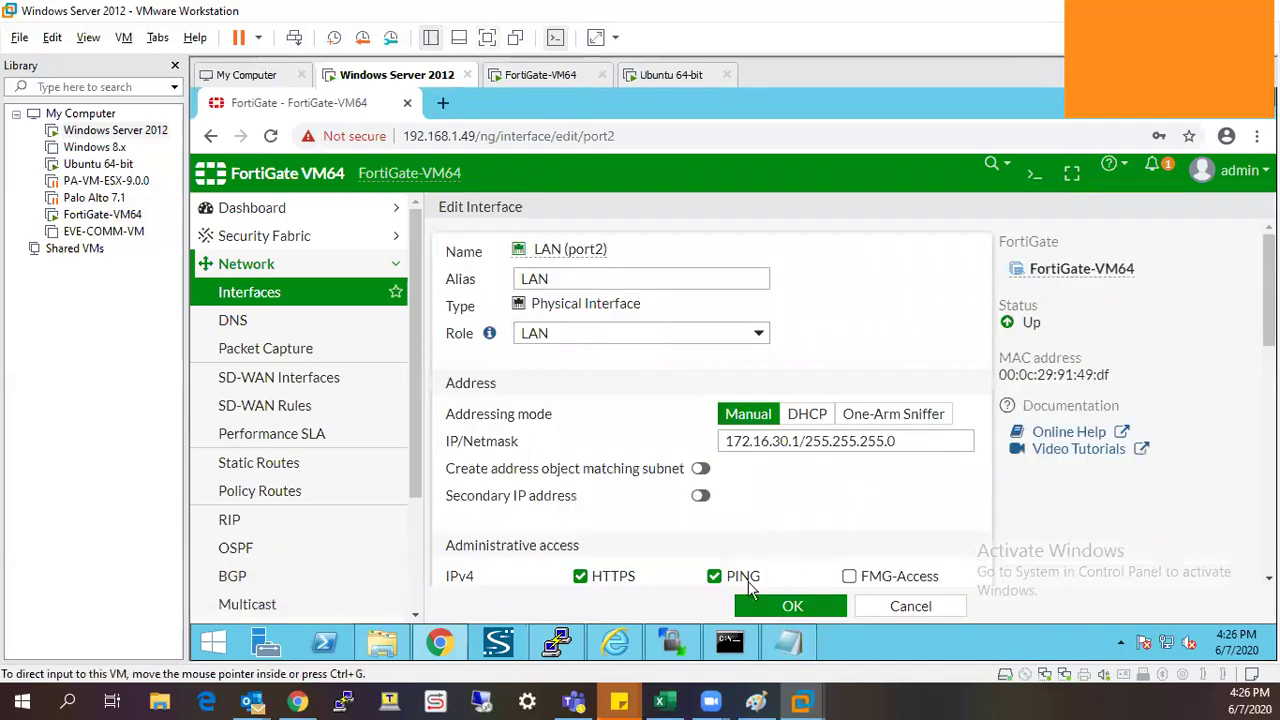
Change port2's DHCP range start from 172.16.30.2 to 172.16.30.50 and save.
key(ctrl+alt+Return)
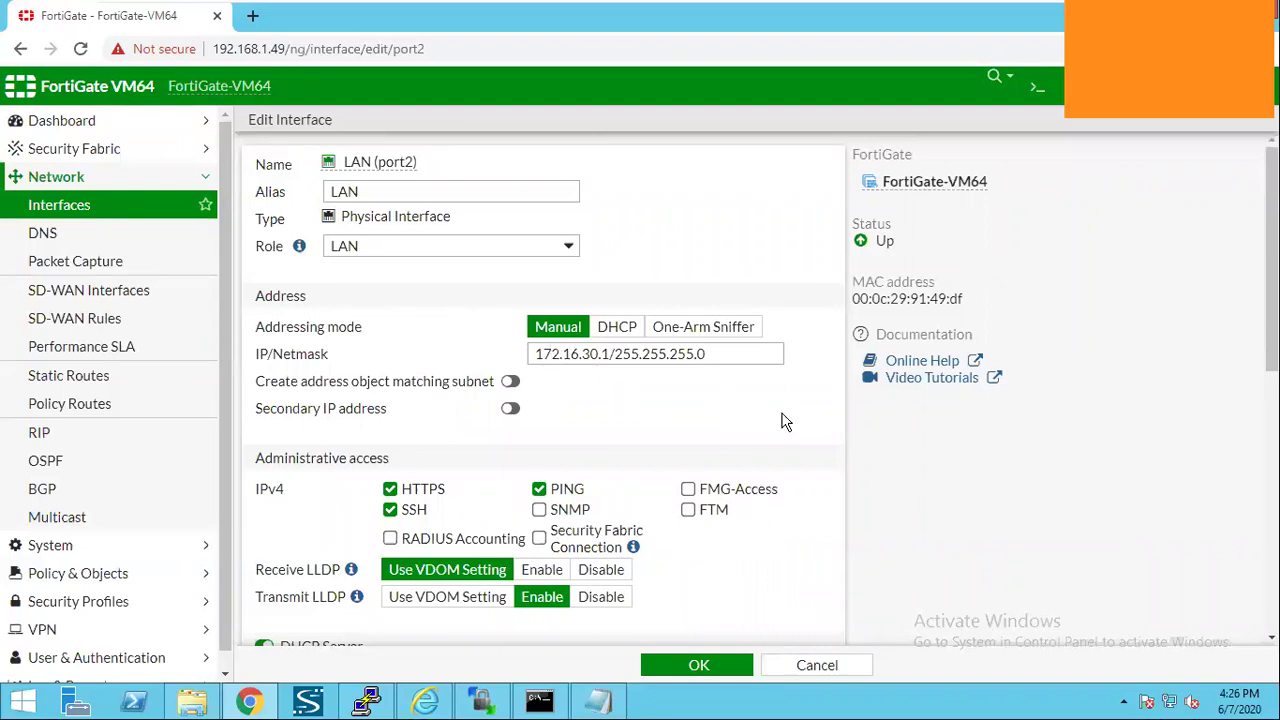
scroll(787, 414, down, 4)
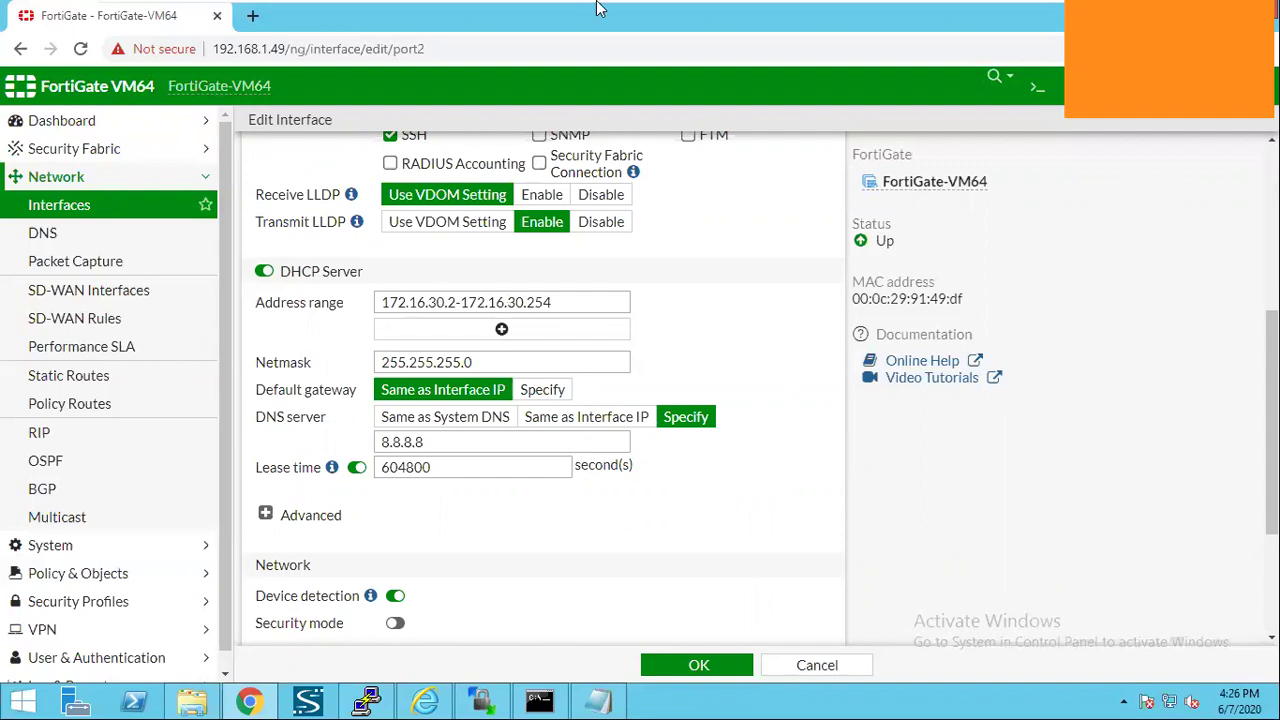
mouse_move(987, 17)
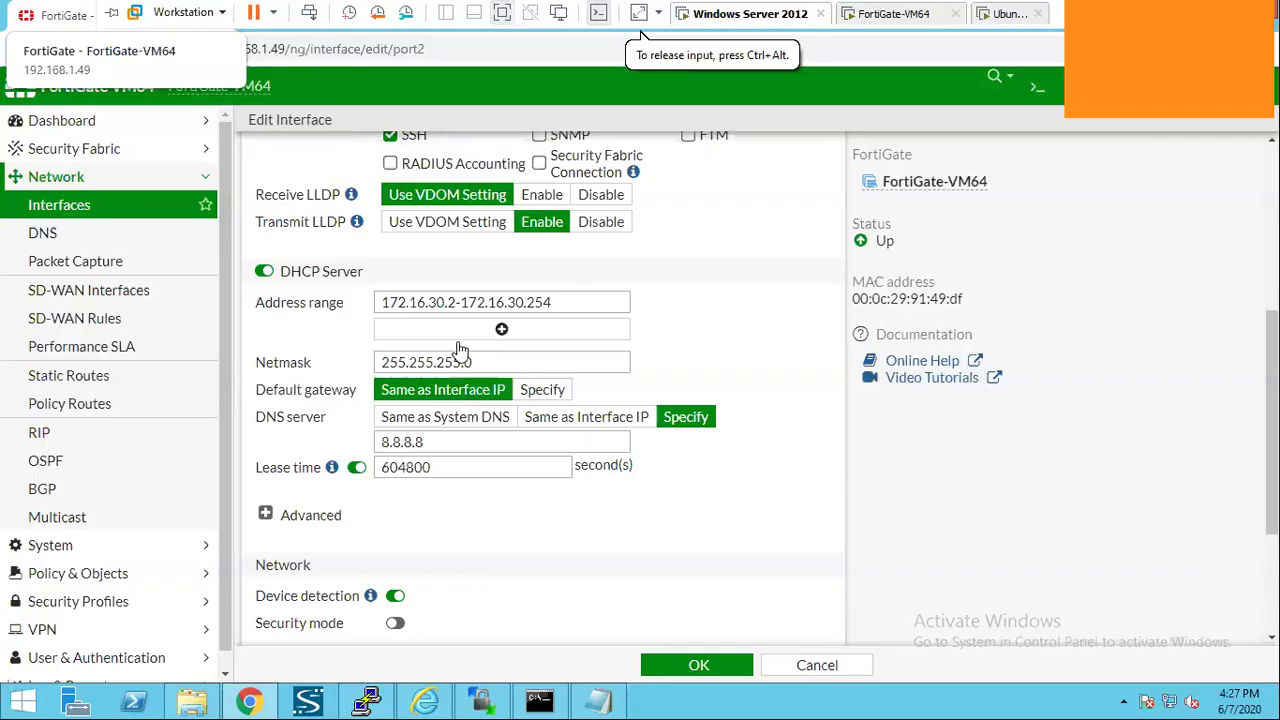
click(455, 304)
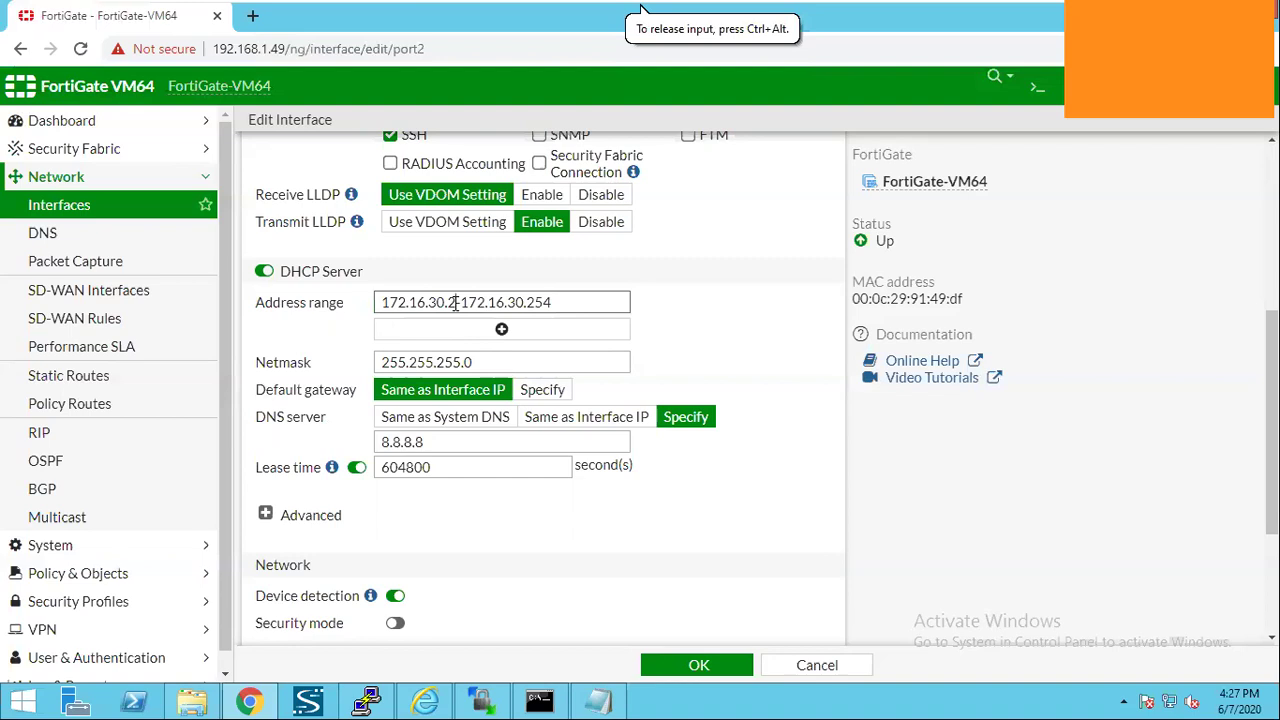
key(BackSpace)
key(BackSpace)
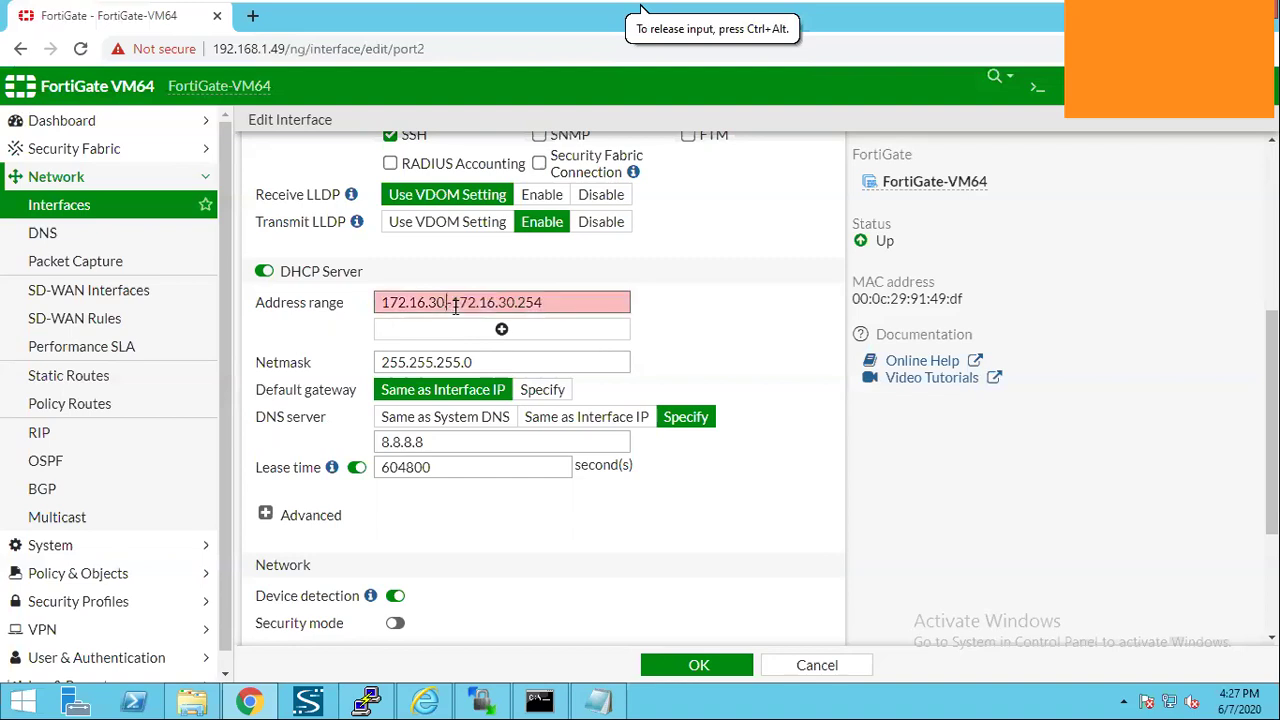
text(.50)
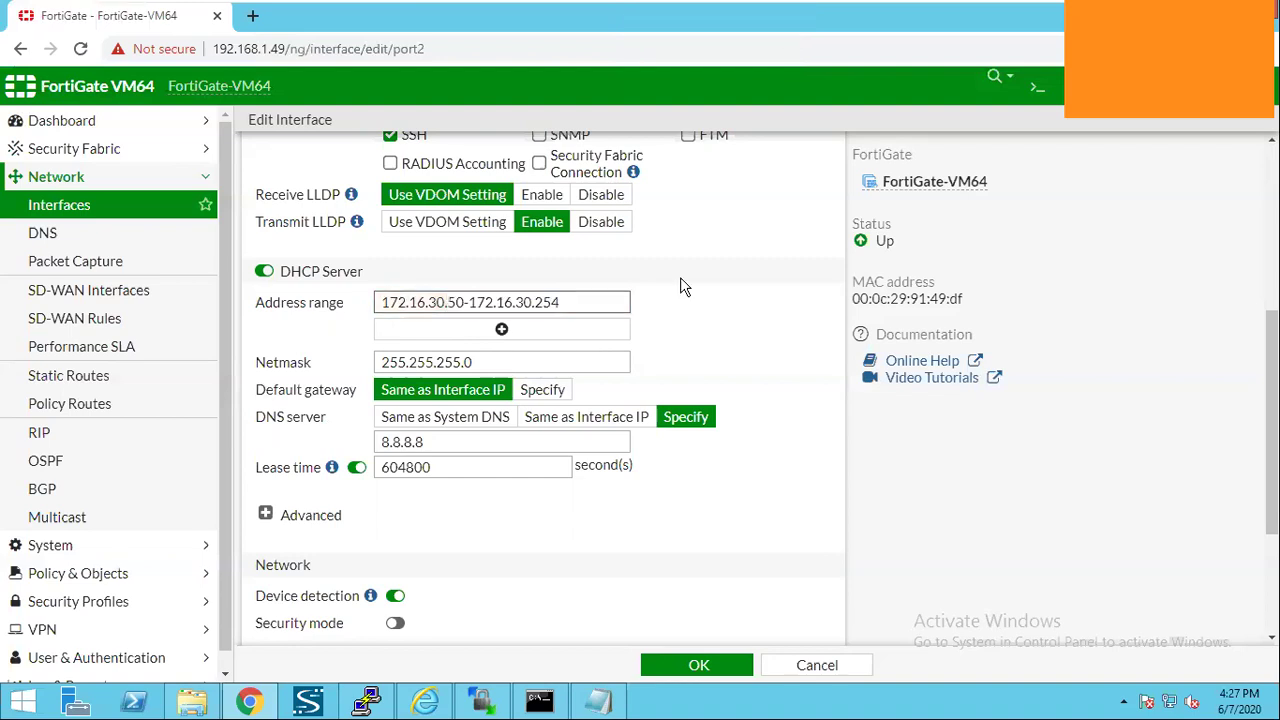
click(680, 281)
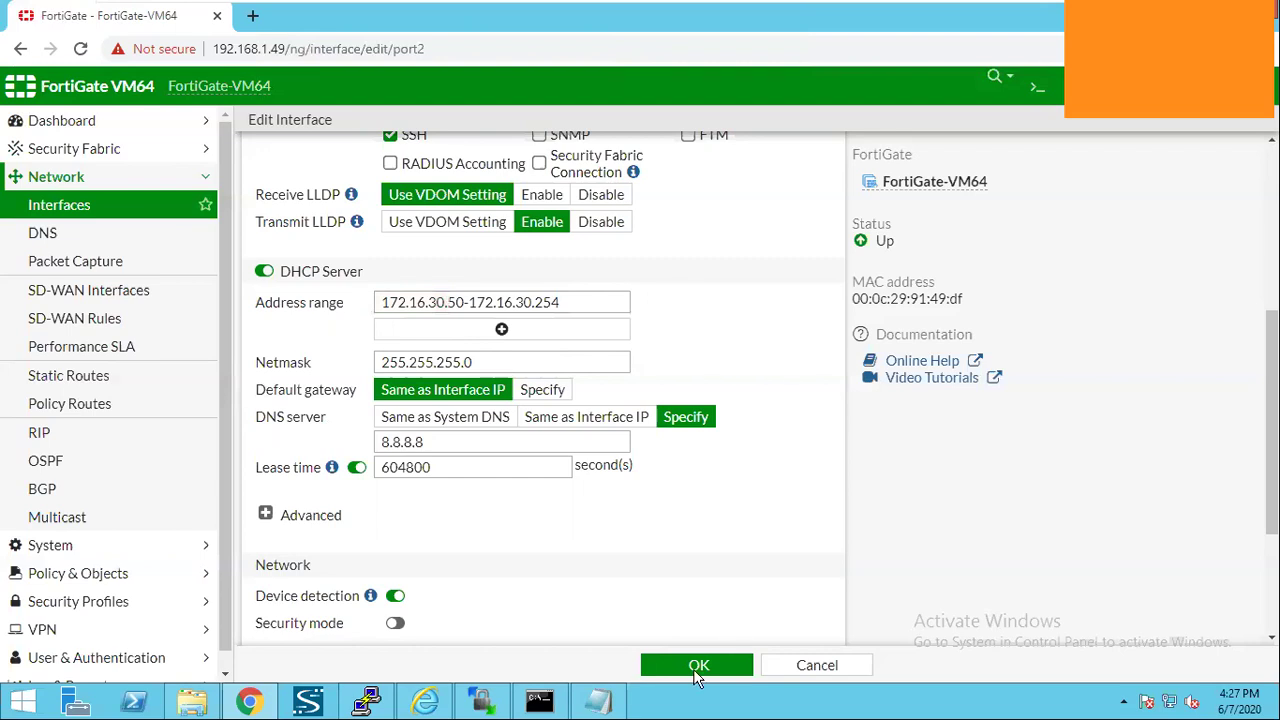
click(699, 667)
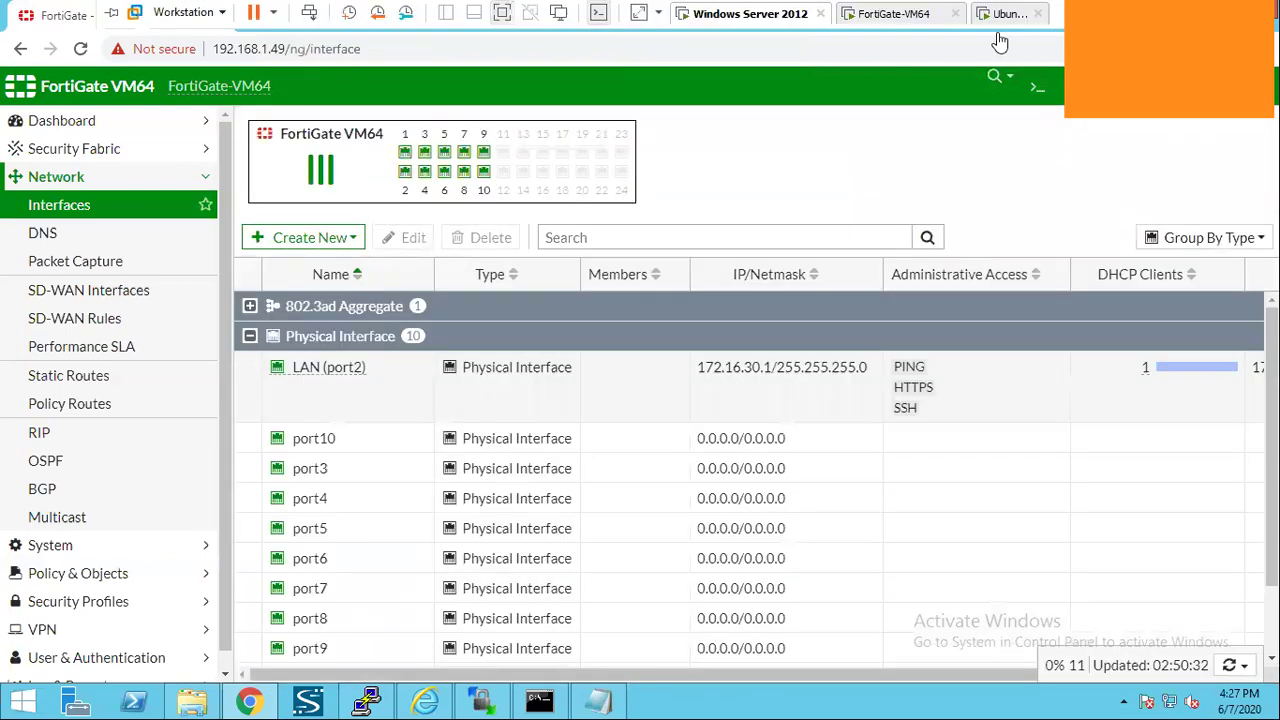
Rerun ifconfig in the Ubuntu terminal and check that eth0 still reads 172.16.30.2.
click(1010, 14)
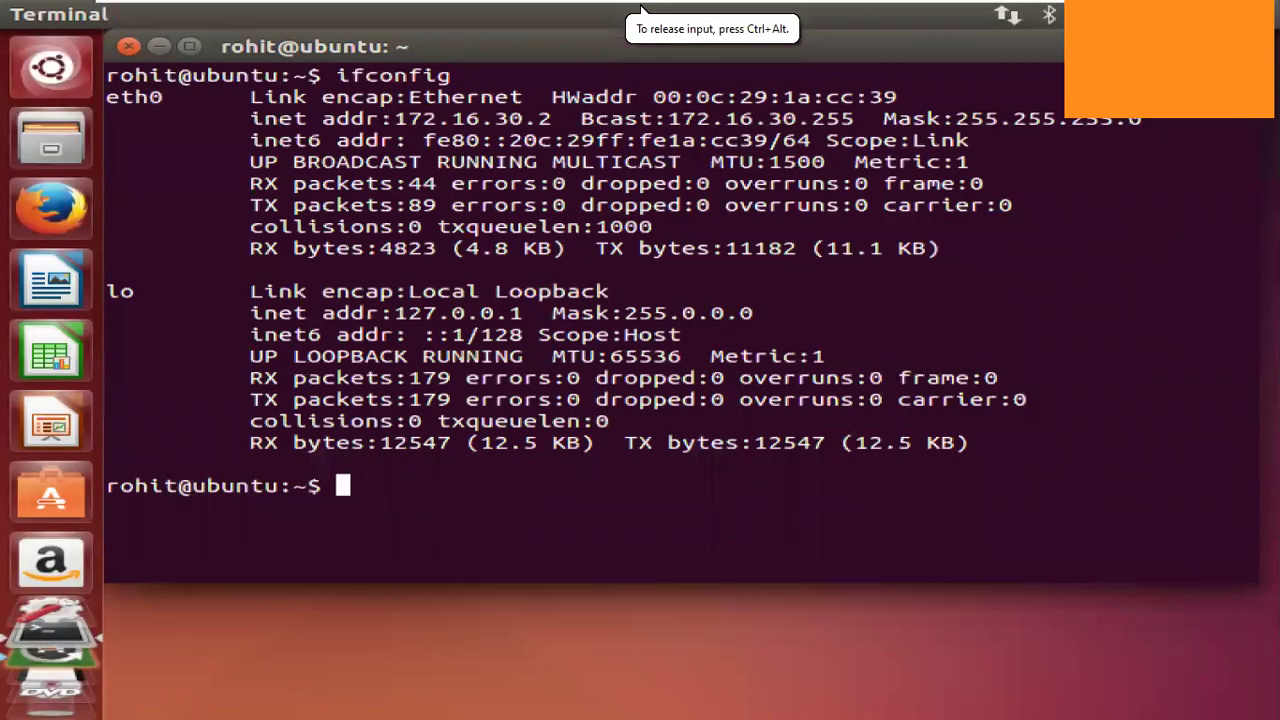
double_click(578, 486)
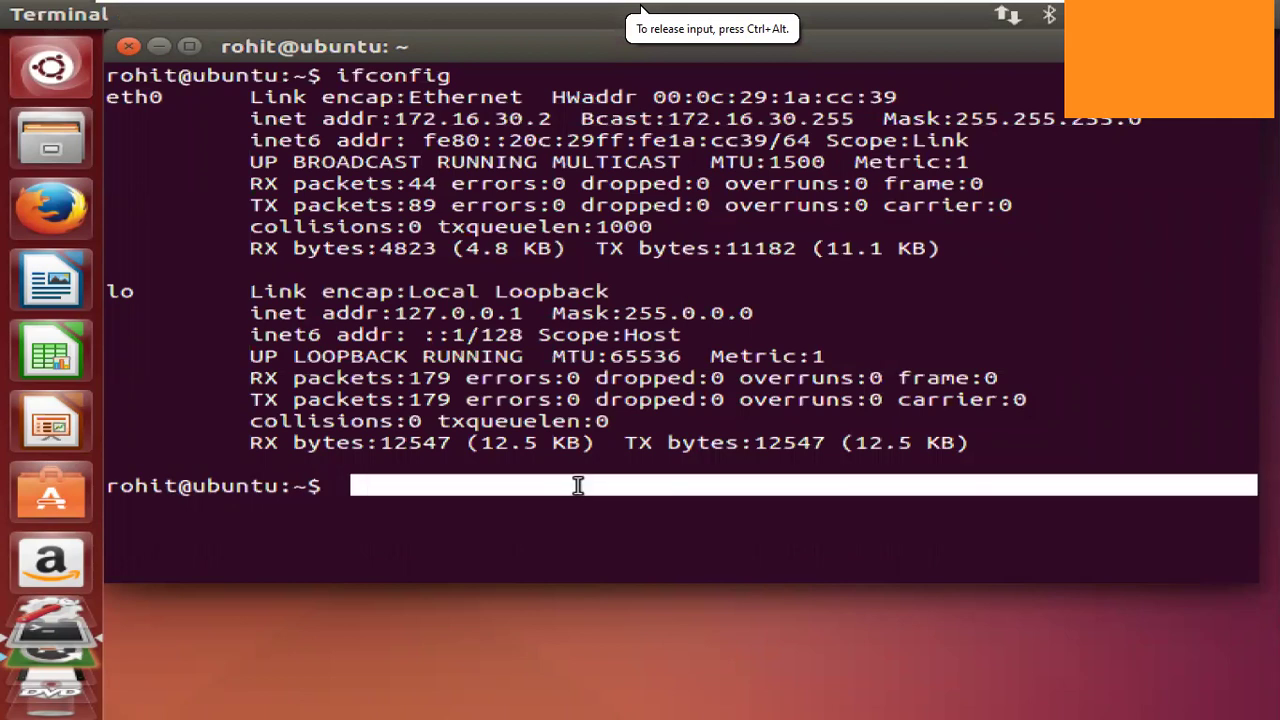
key(Up)
key(Return)
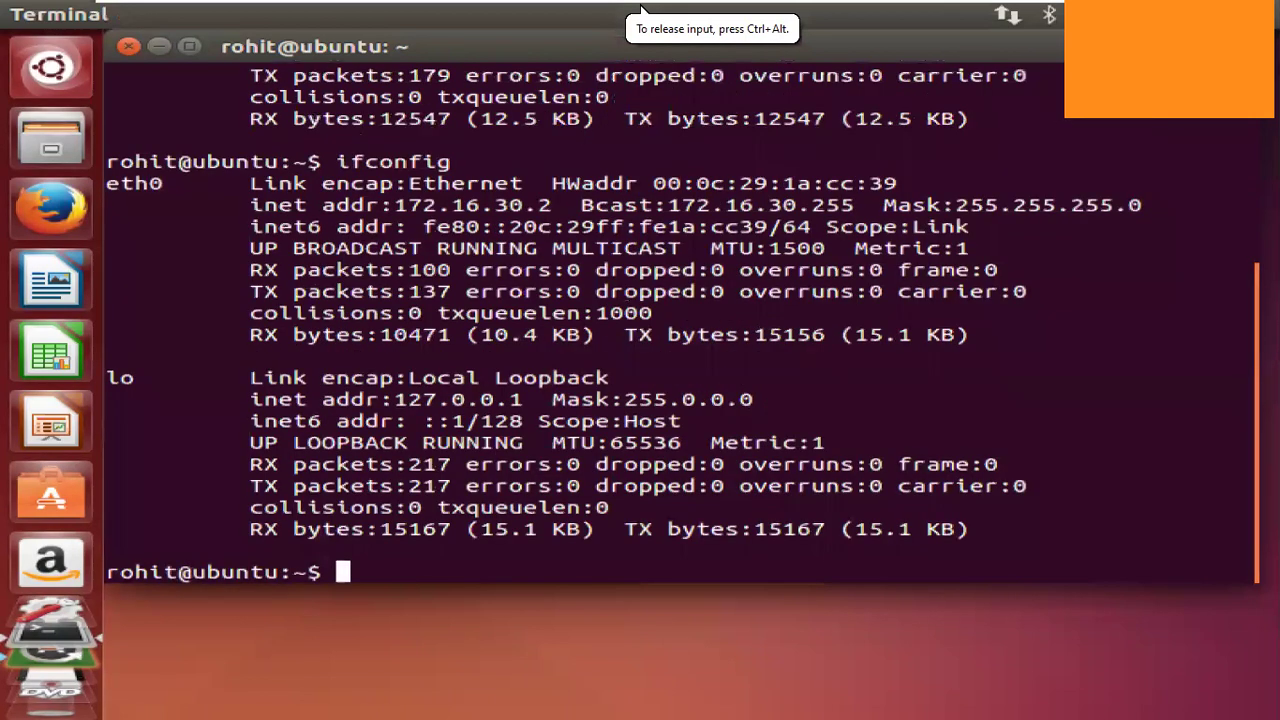
key(Up)
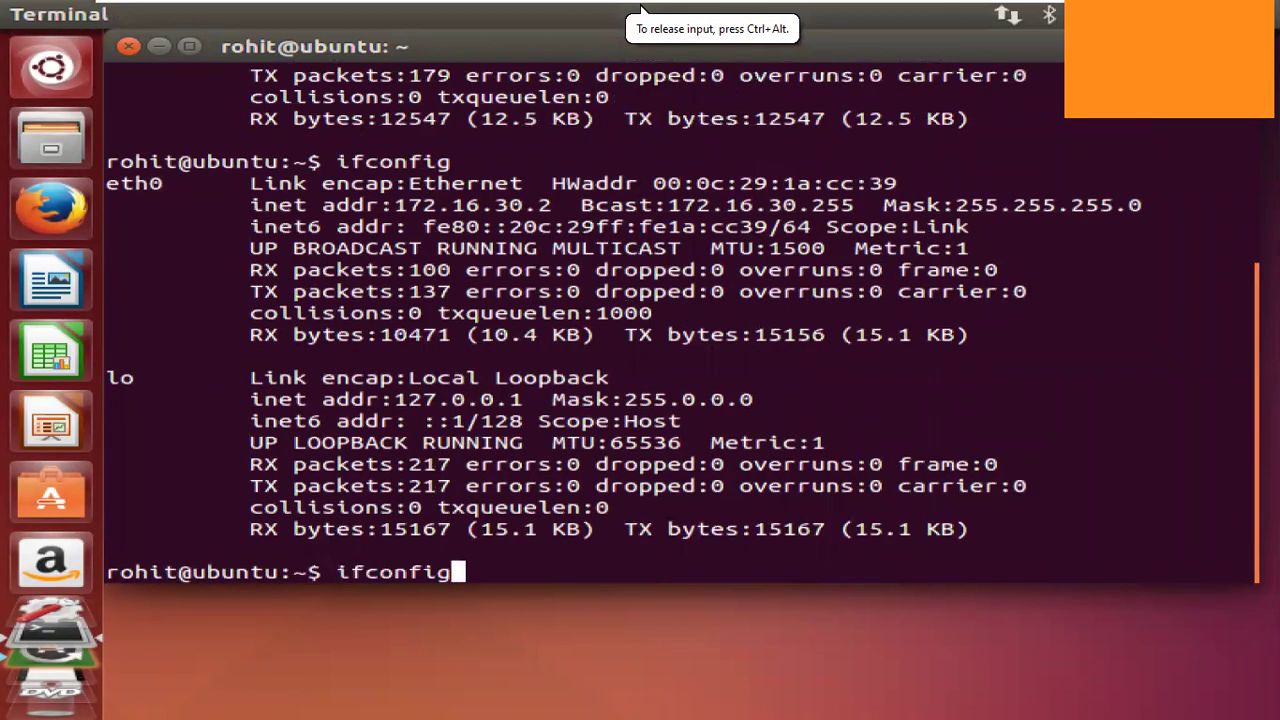
key(Return)
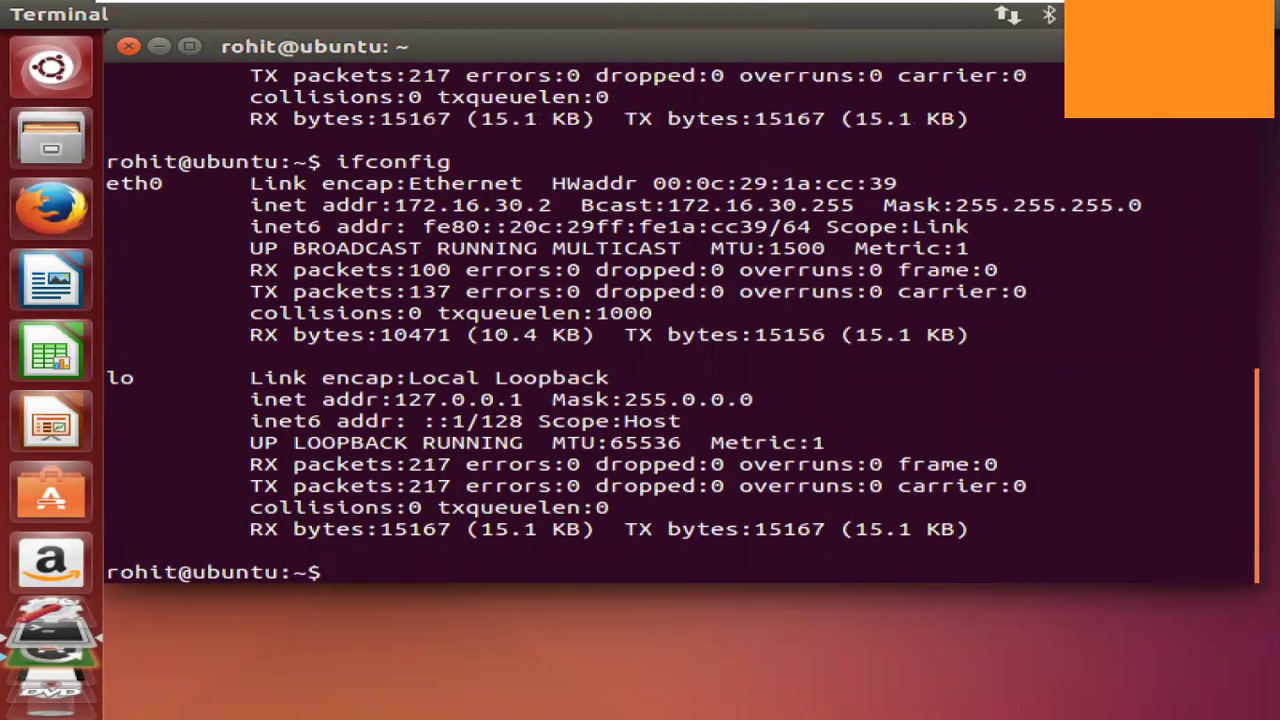
click(641, 10)
Disconnect the wired network and reconnect Wired connection 1 to get a new DHCP lease.
mouse_move(641, 10)
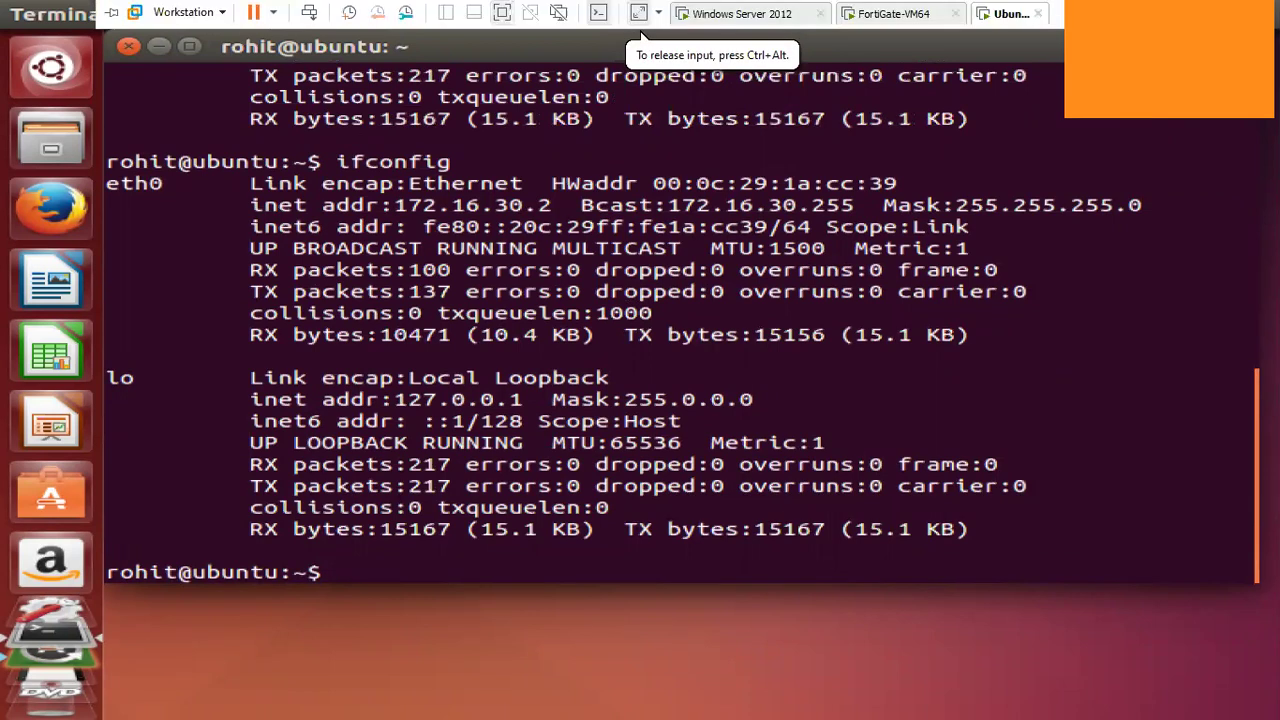
click(1007, 15)
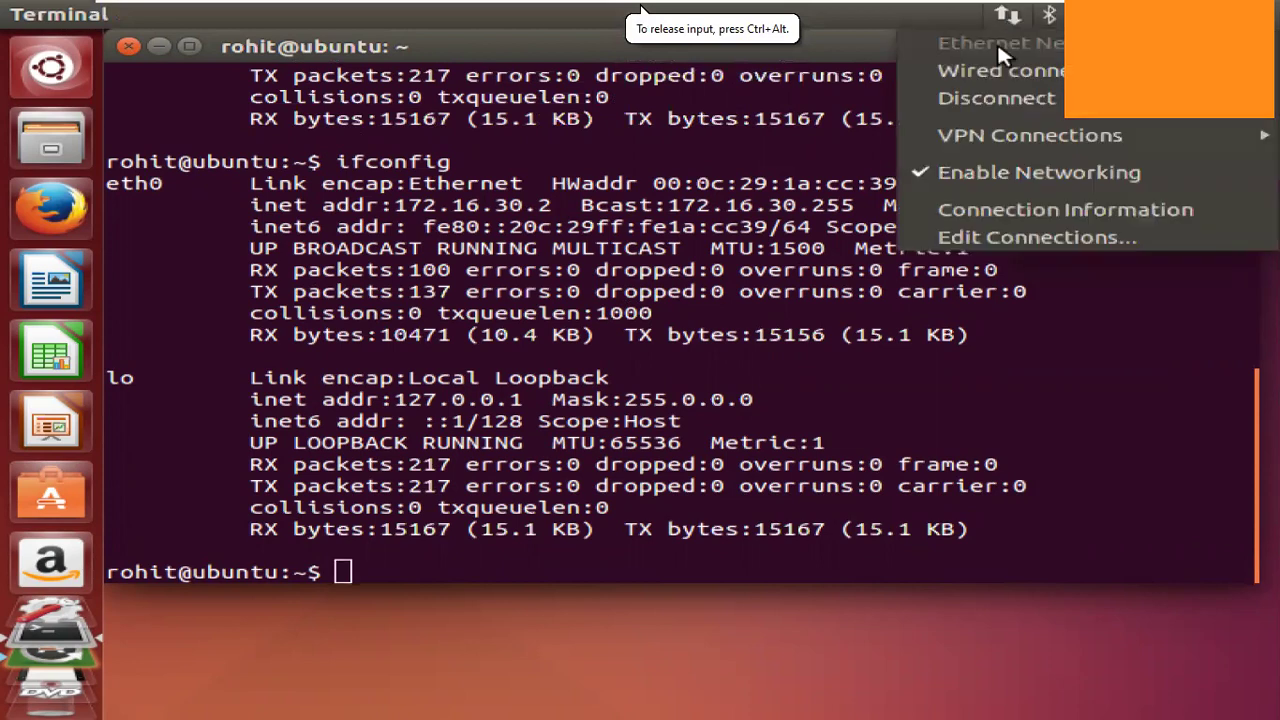
click(995, 98)
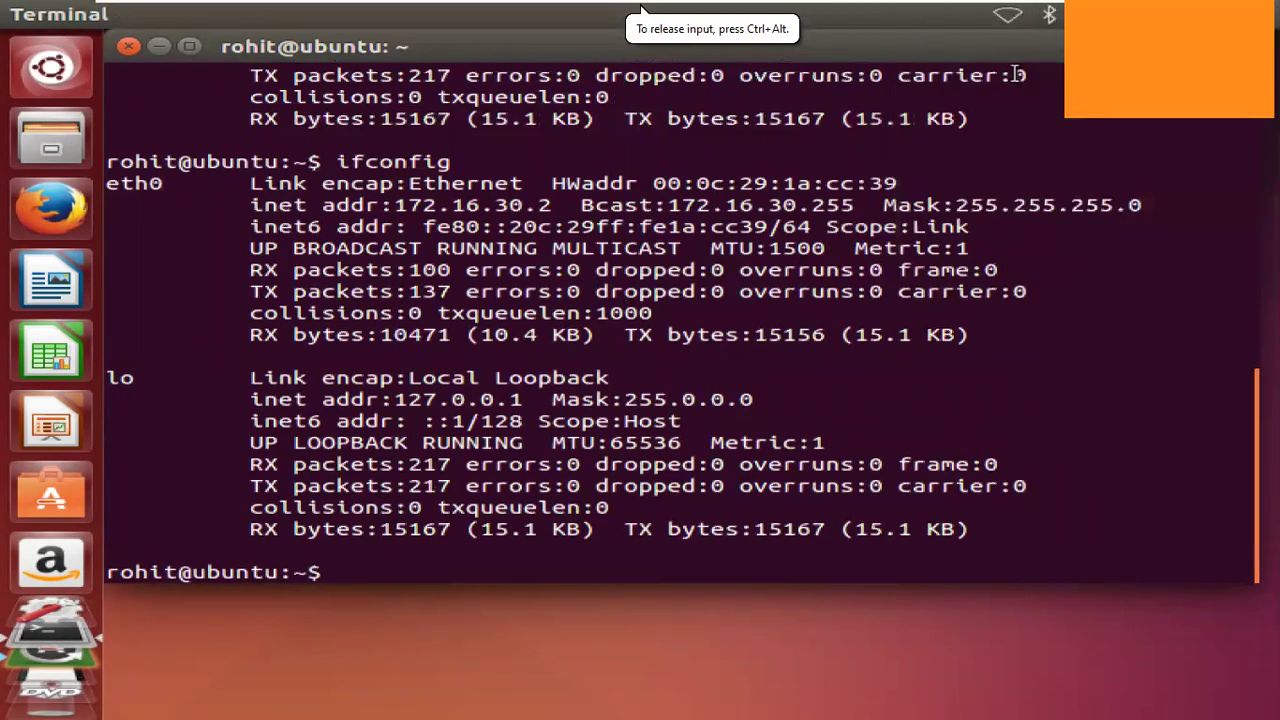
click(128, 46)
click(1007, 14)
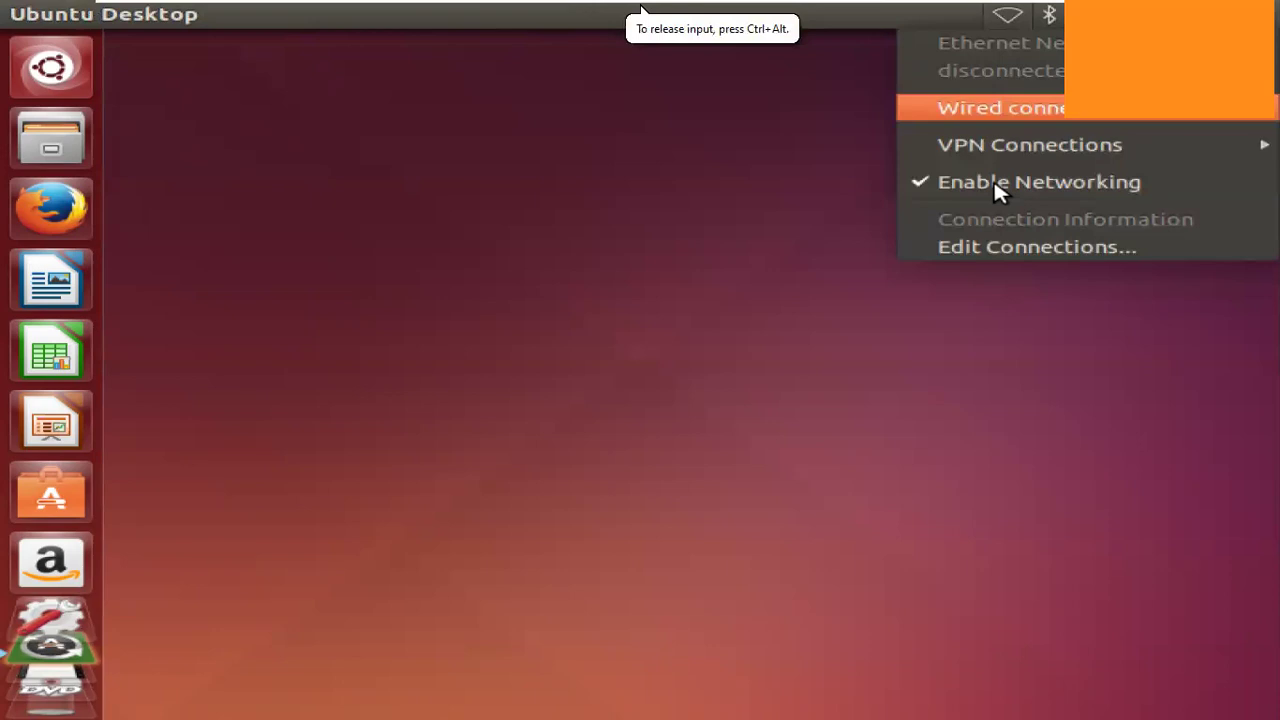
click(1010, 26)
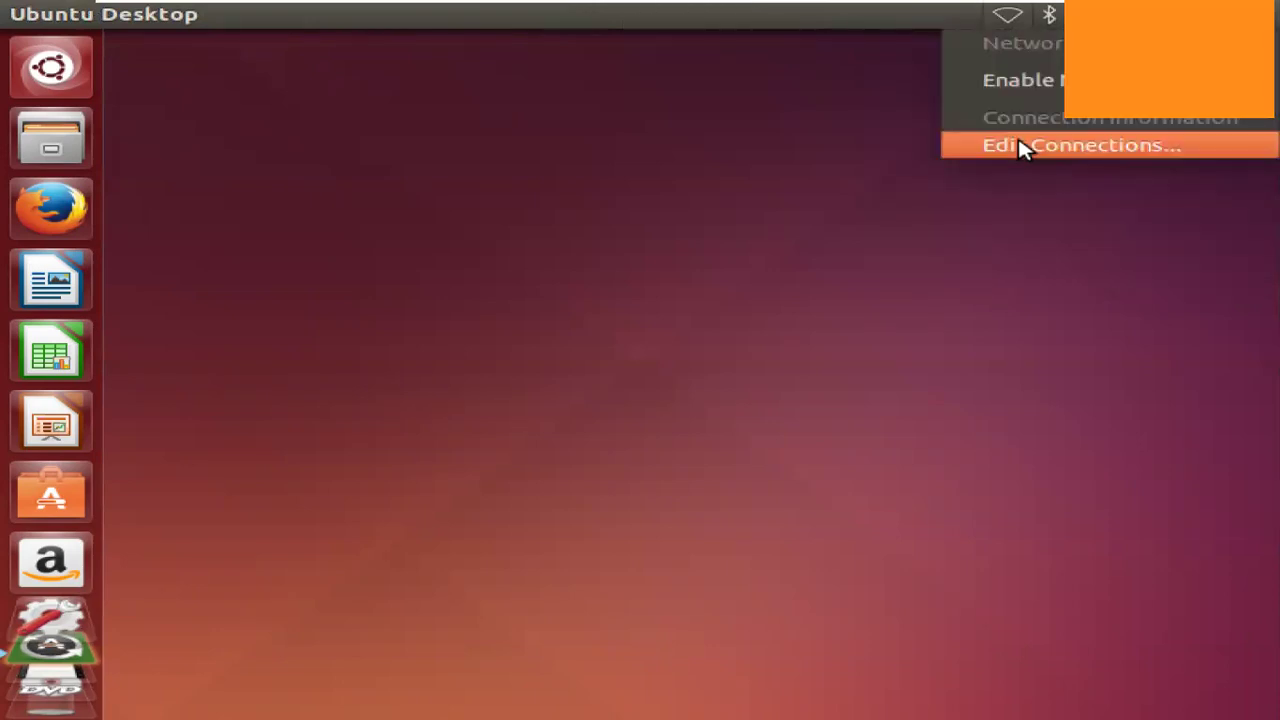
click(1015, 43)
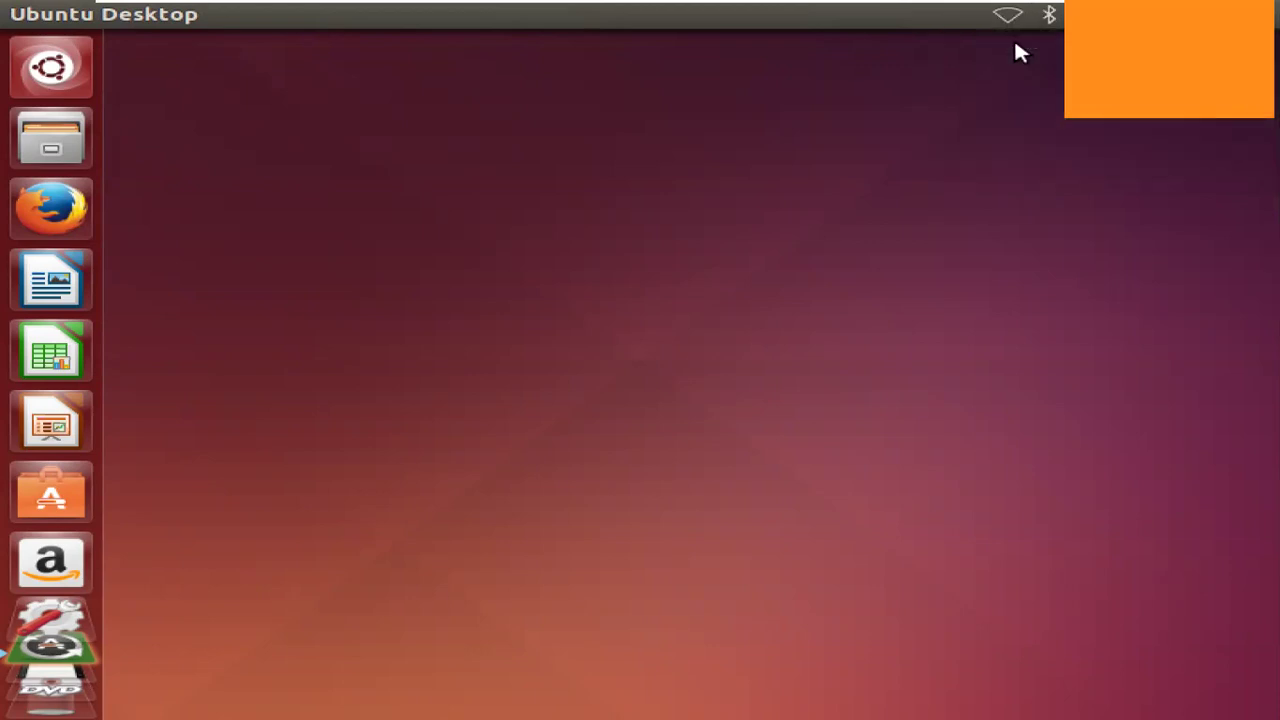
Check that Wired connection 1's IPv4 method is Automatic (DHCP) in Edit Connections.
click(1009, 20)
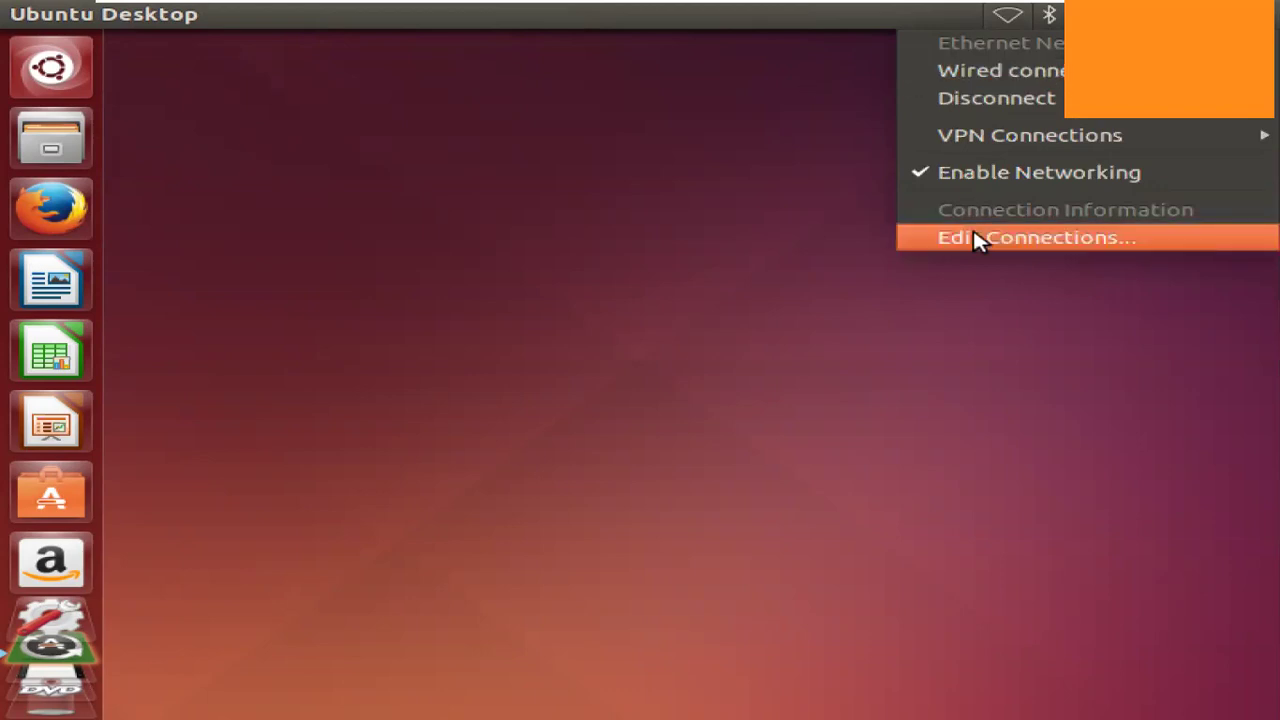
key(Return)
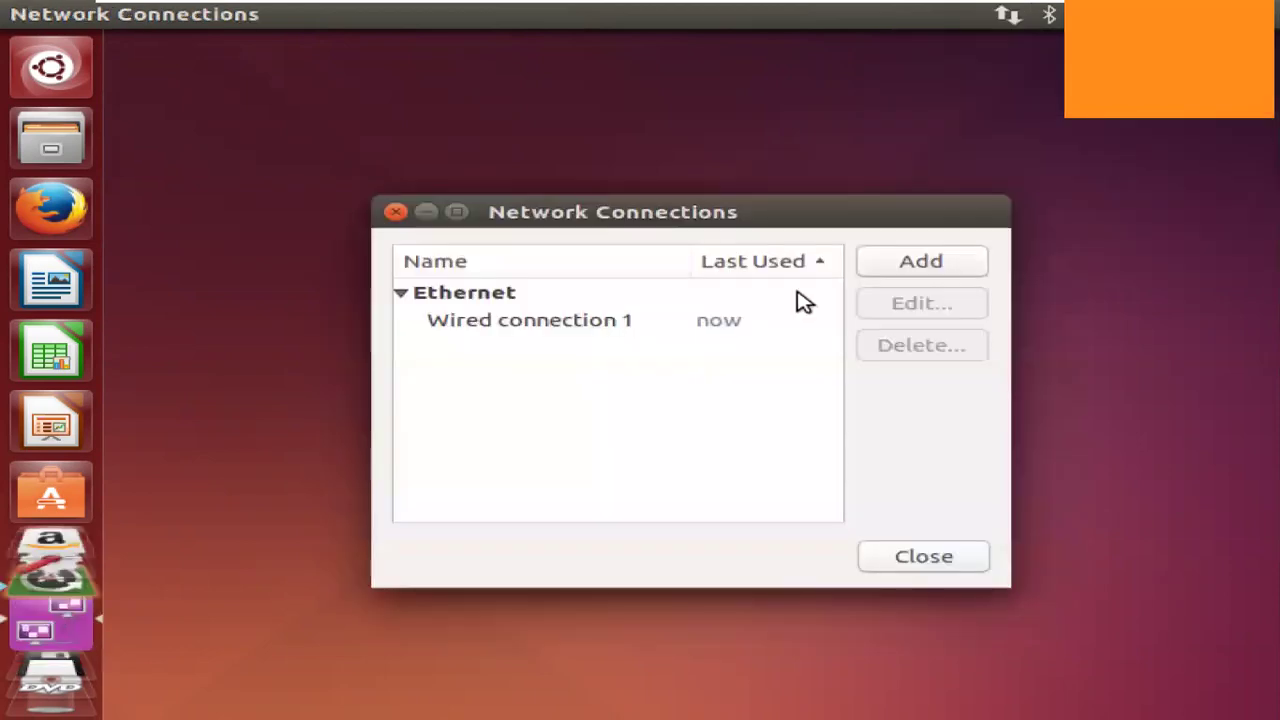
click(805, 319)
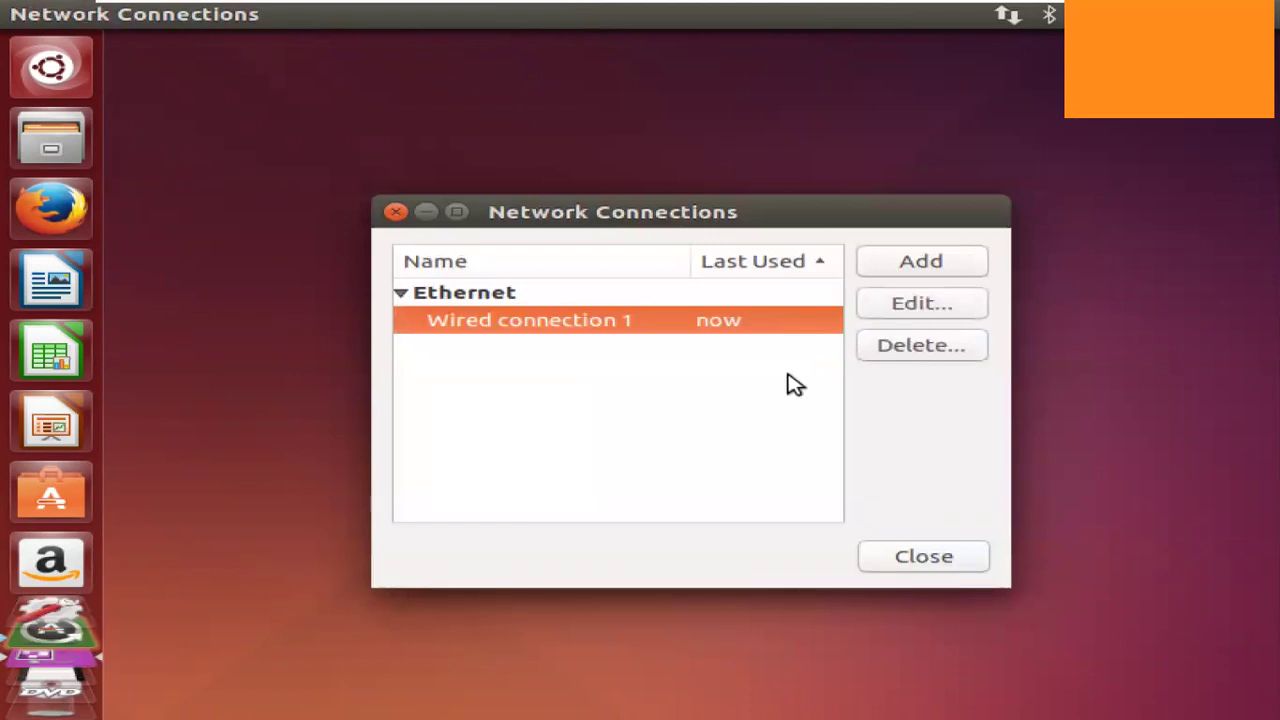
click(883, 306)
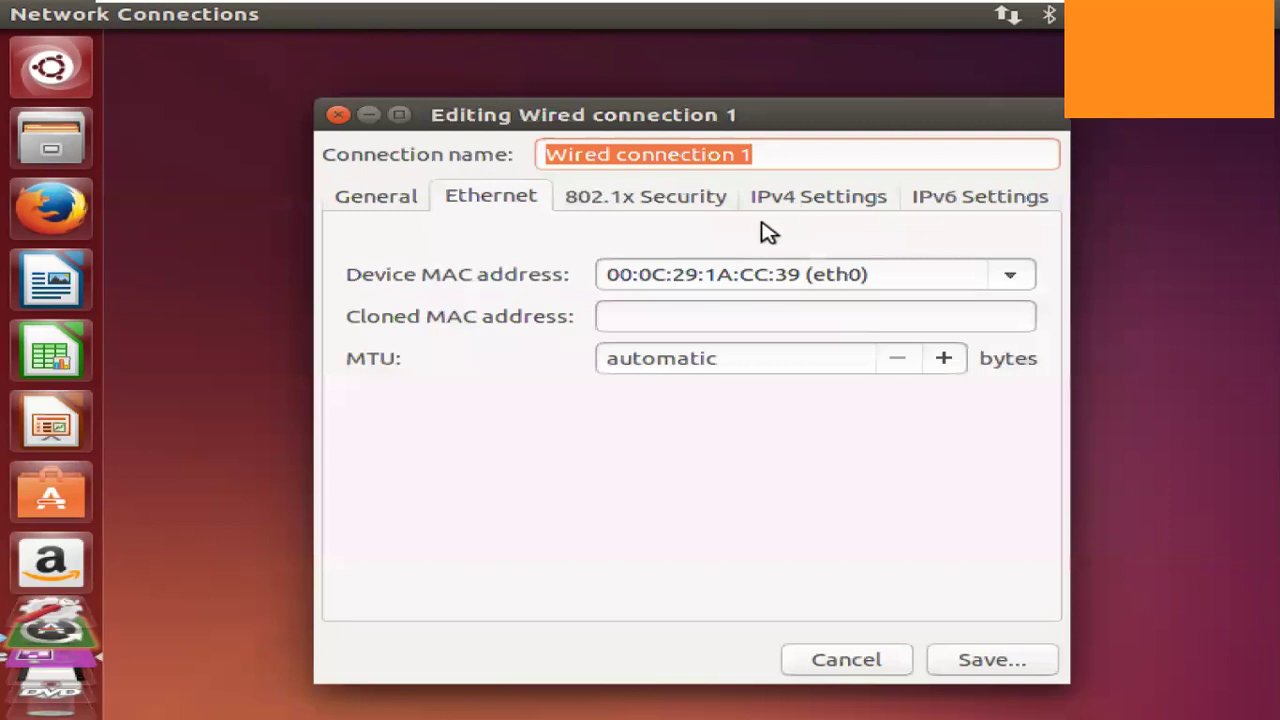
click(800, 208)
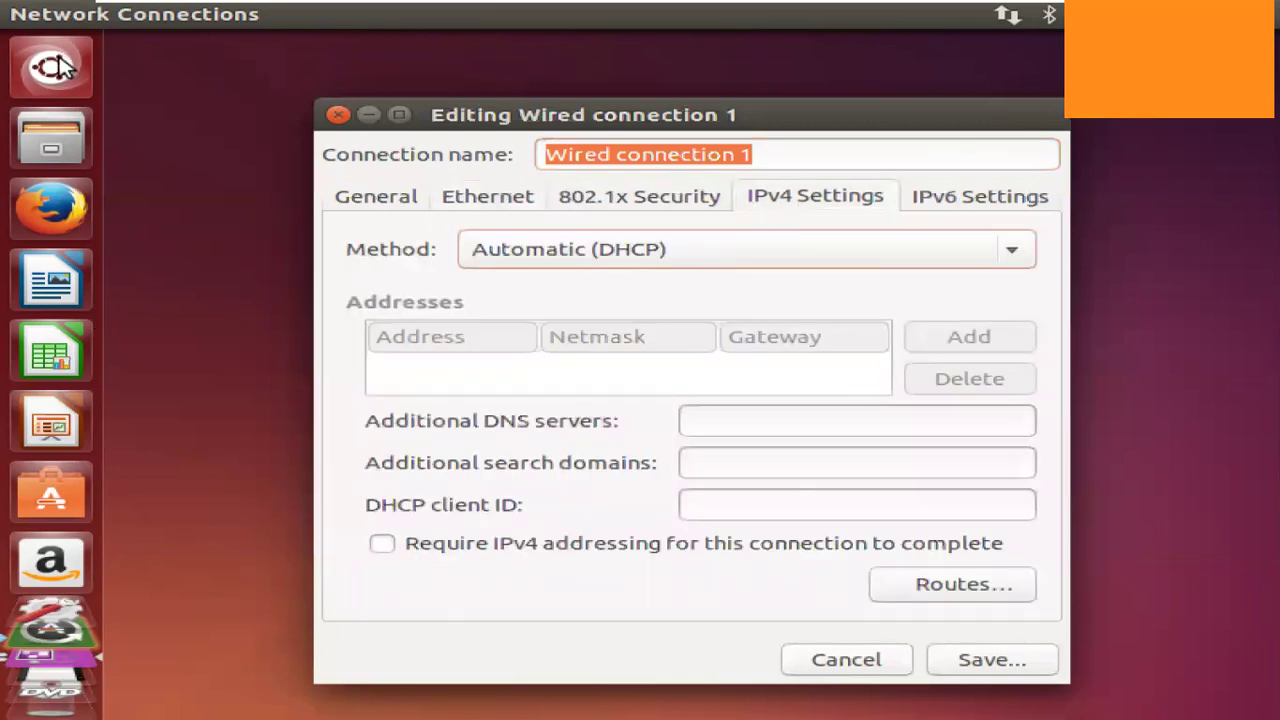
key(super)
key(Escape)
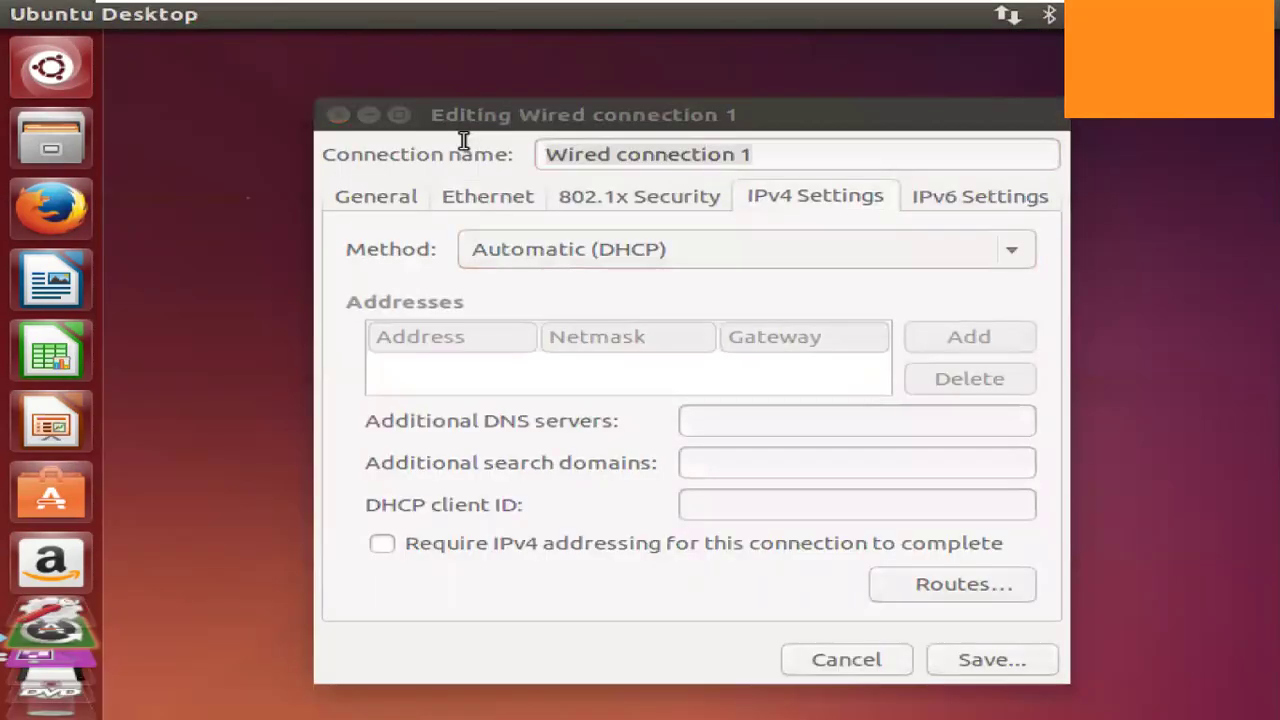
key(ctrl+alt+t)
Run ifconfig to confirm eth0 now has the address 172.16.30.50.
text(i)
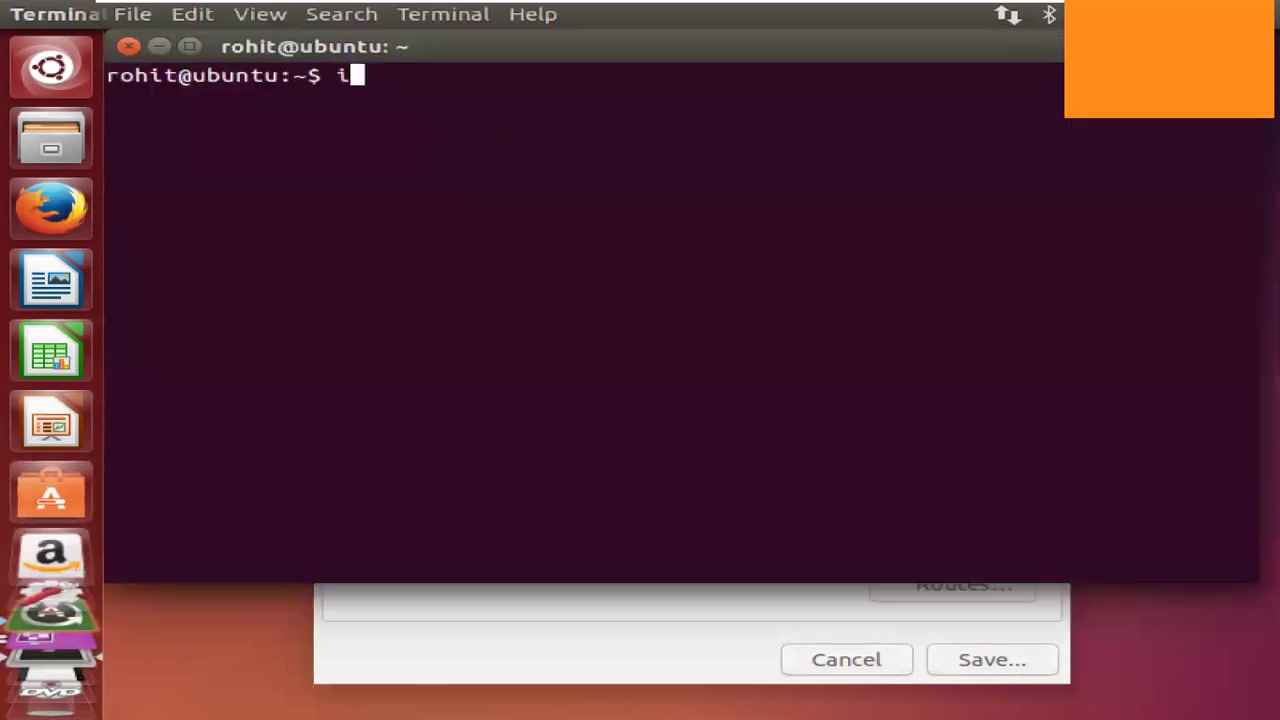
text(fconf)
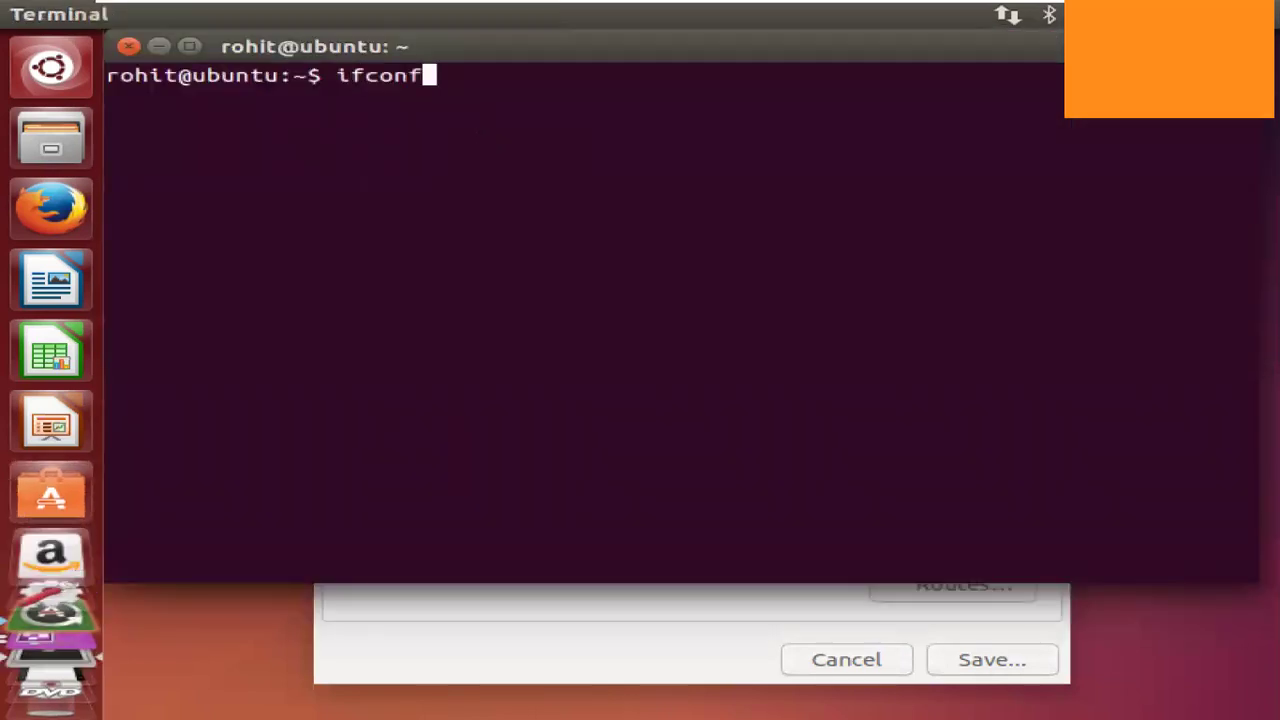
text(ig)
key(Return)
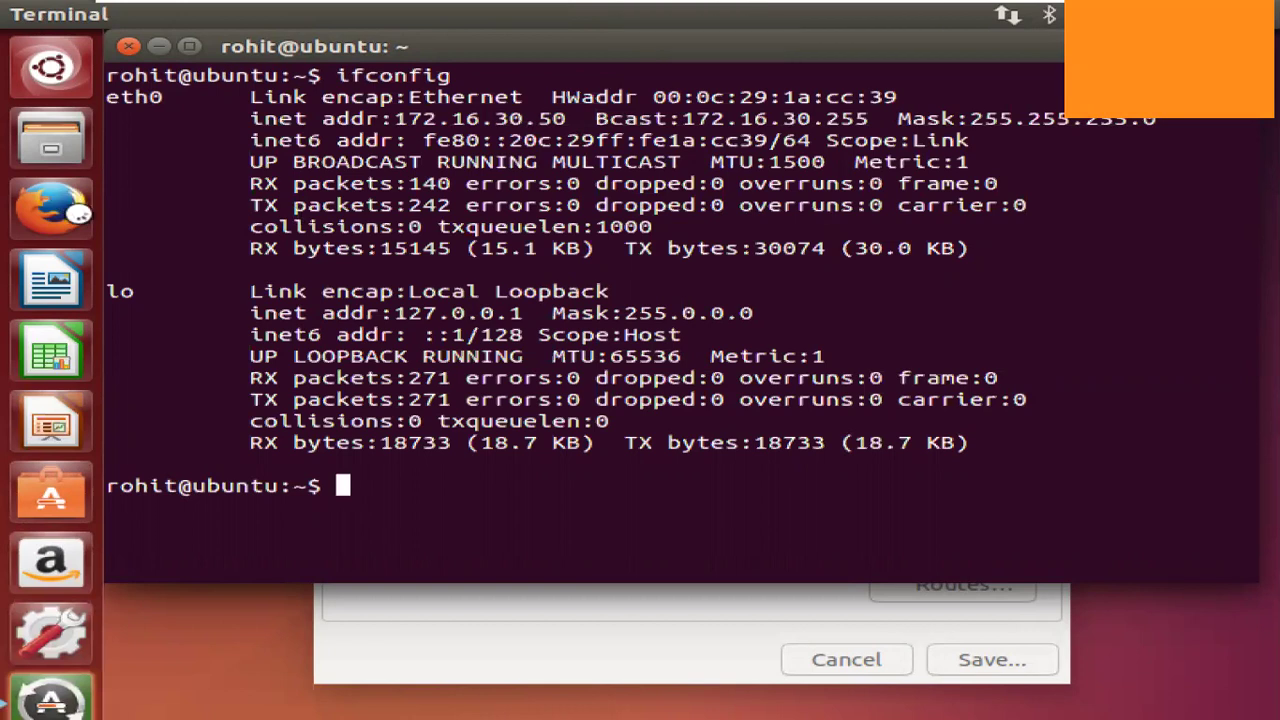
click(78, 216)
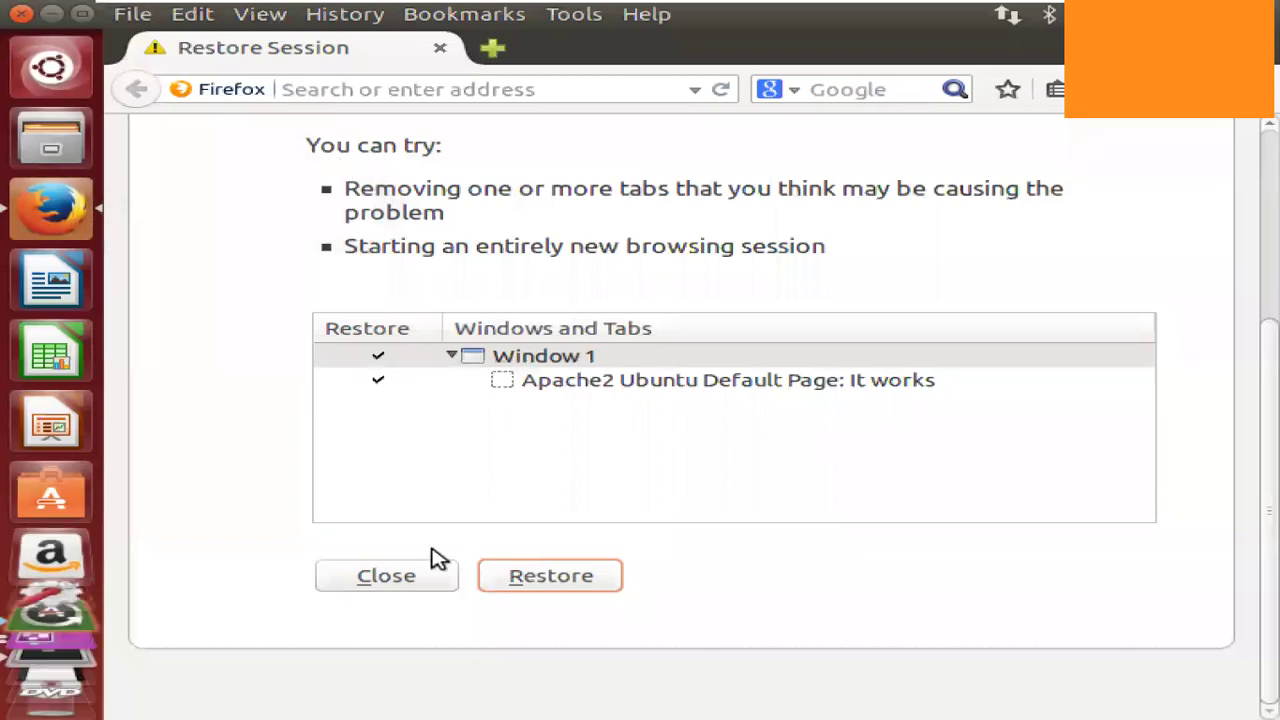
Dismiss Firefox's session restore, load google.com in a new tab, then return to Windows Server.
click(425, 583)
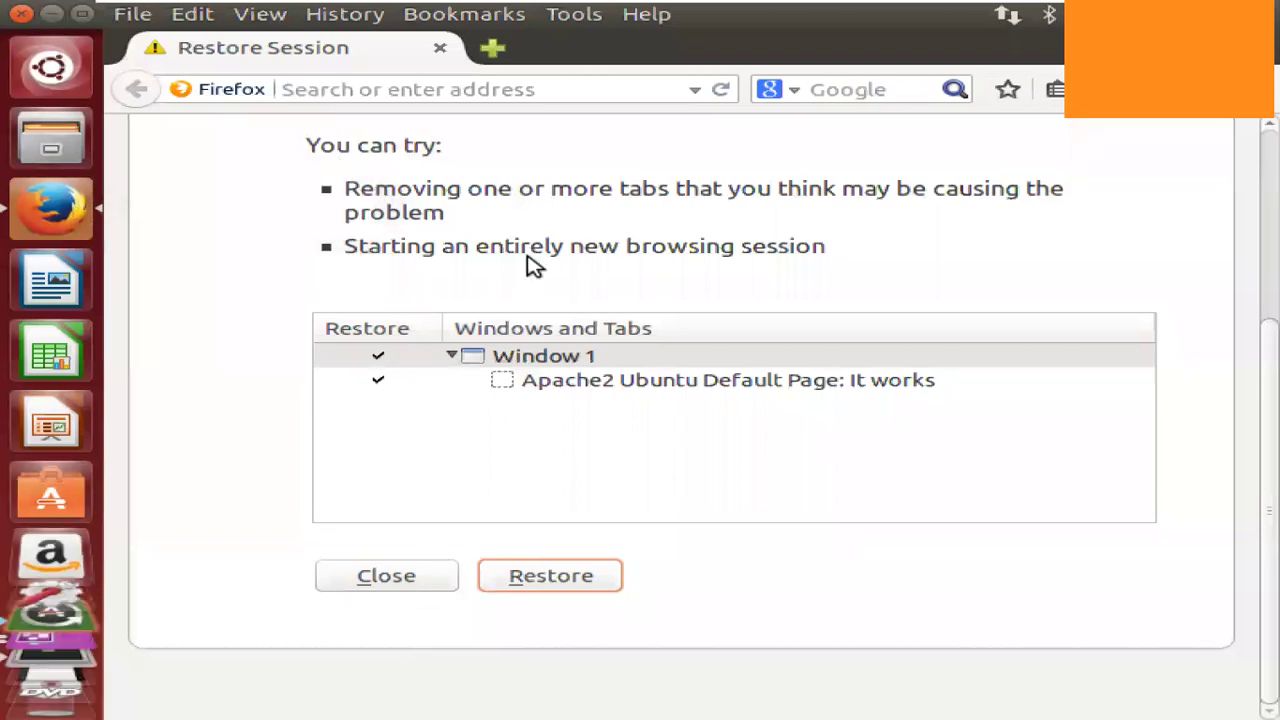
click(490, 94)
text(go)
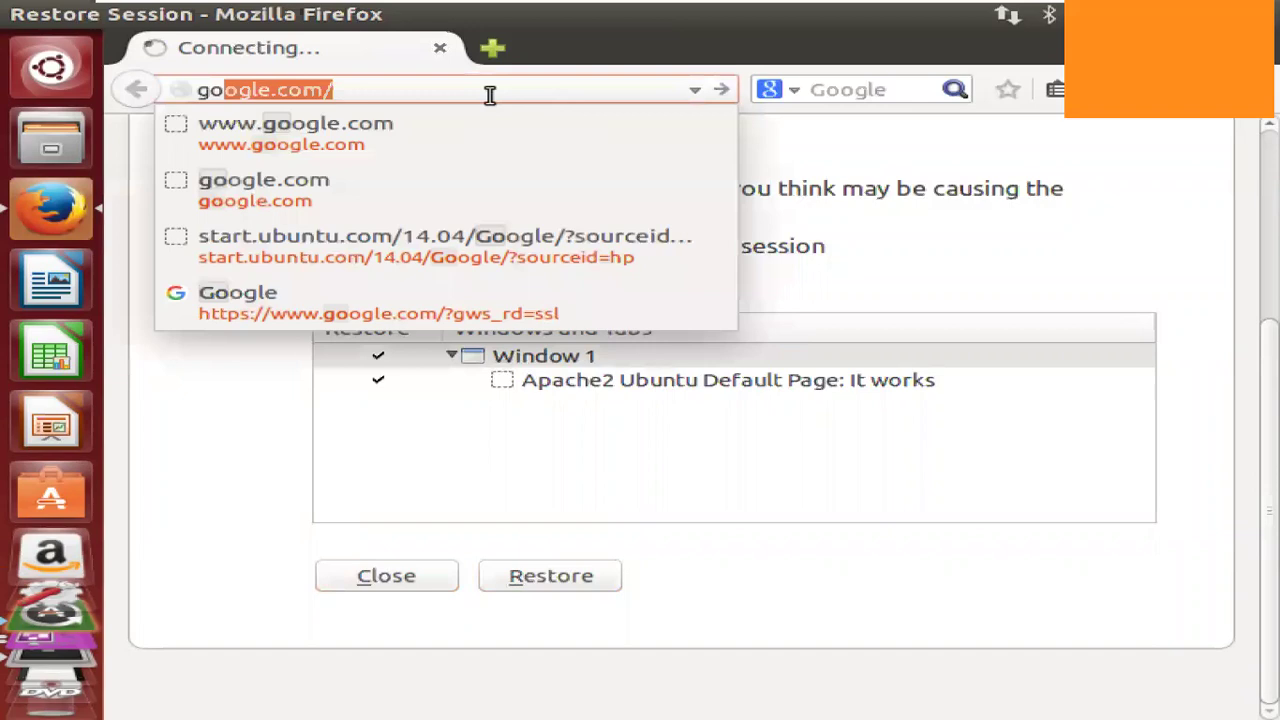
key(Escape)
key(Escape)
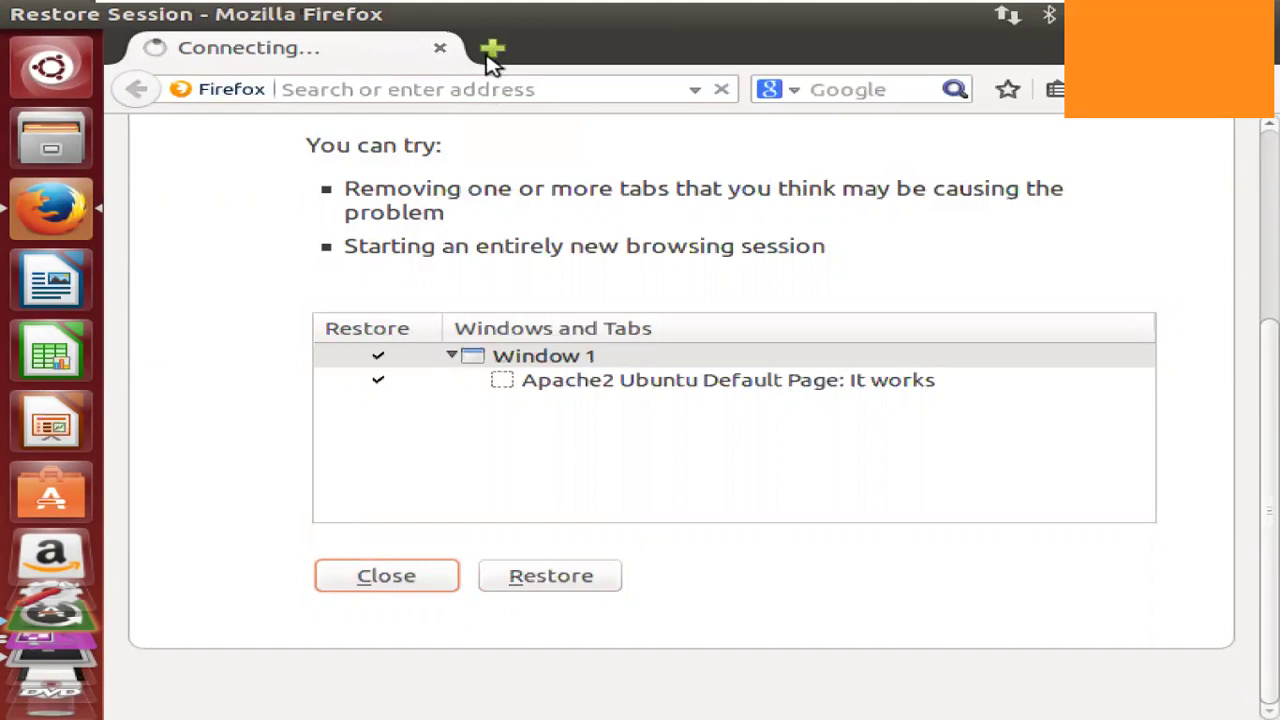
click(492, 52)
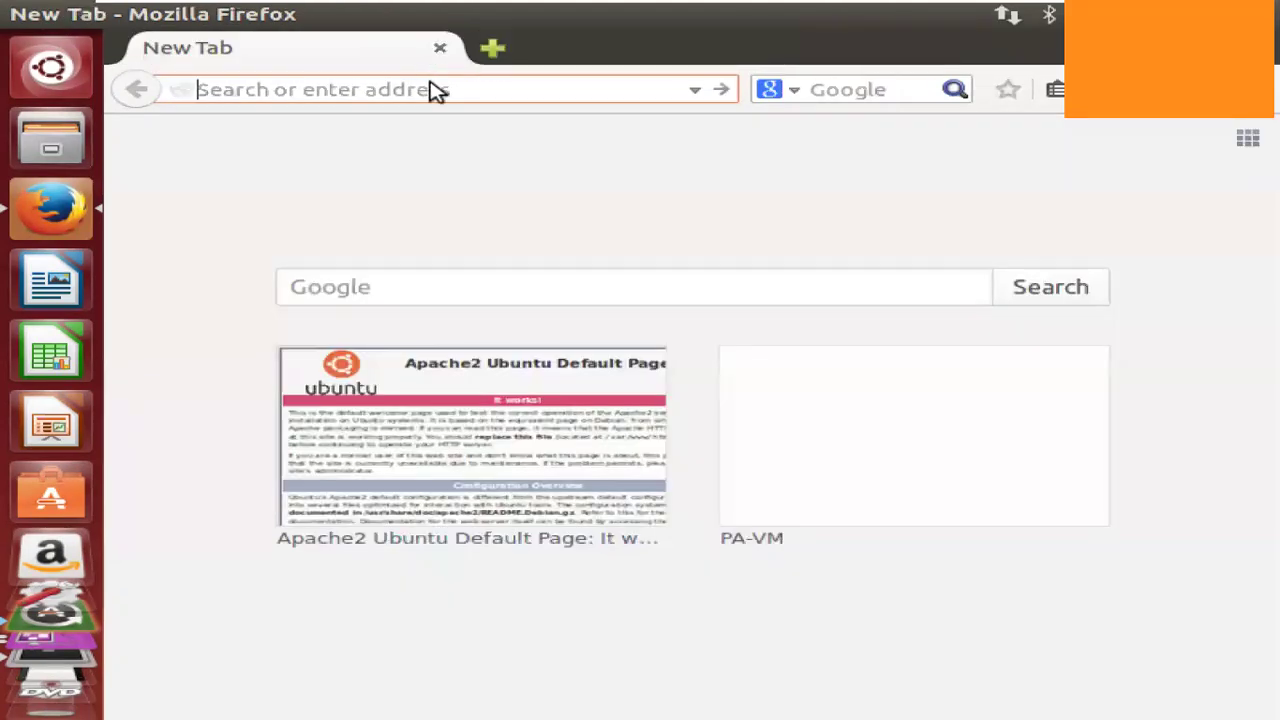
text(google.com/)
key(Return)
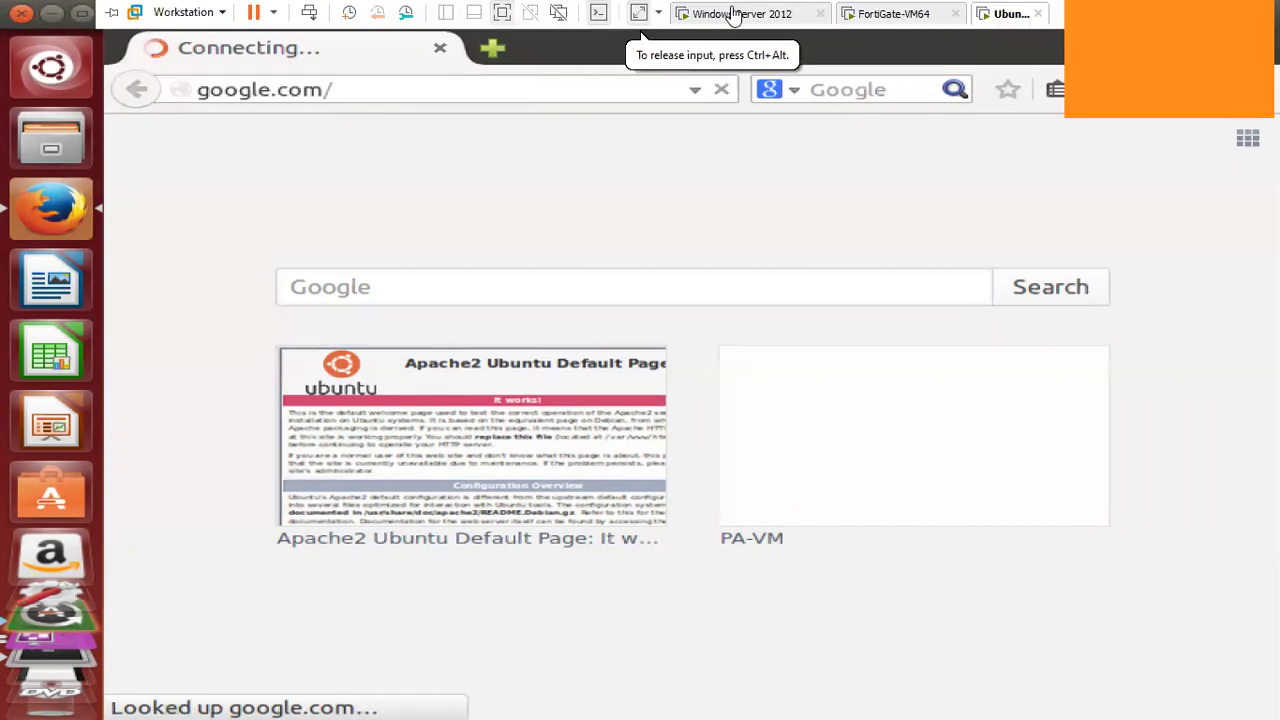
click(735, 15)
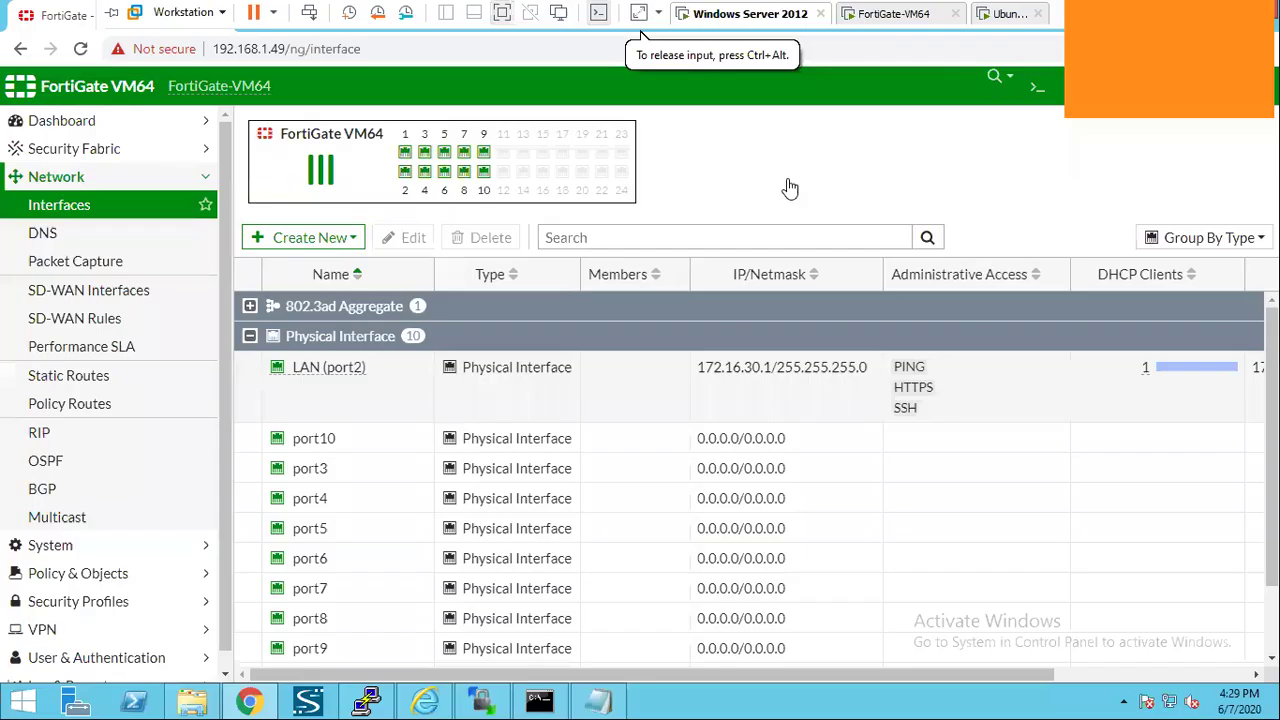
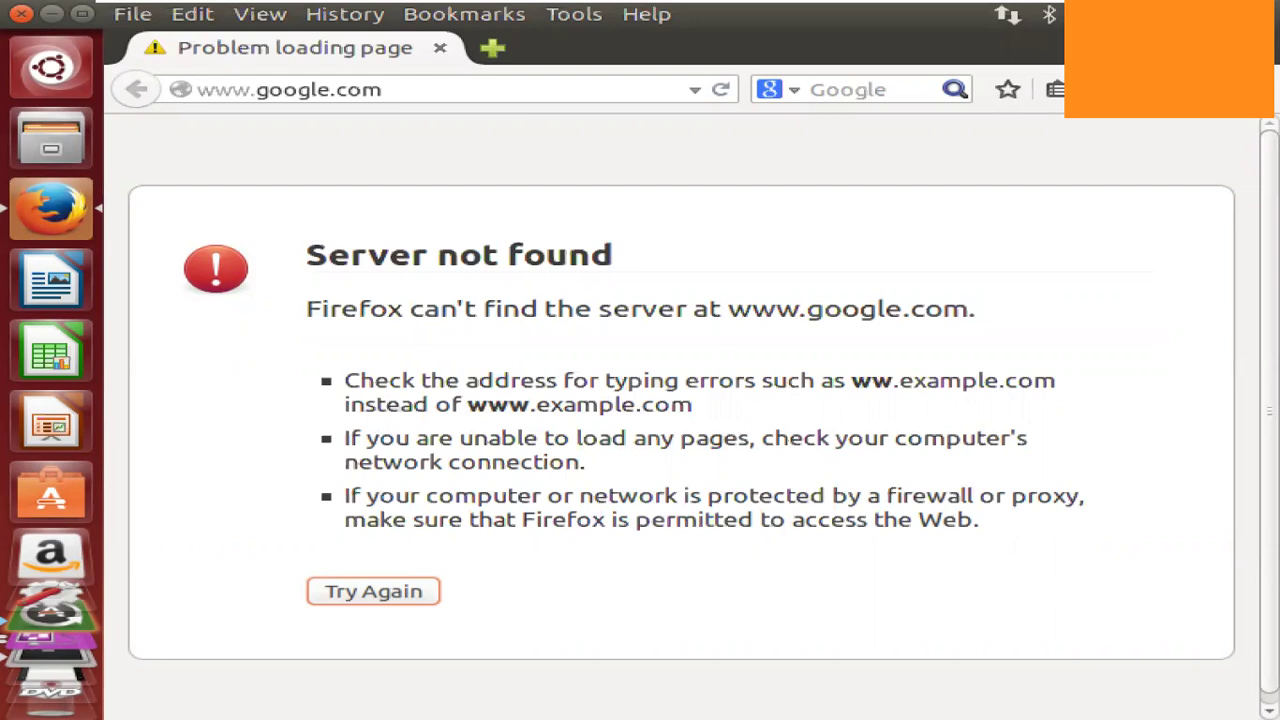
click(722, 91)
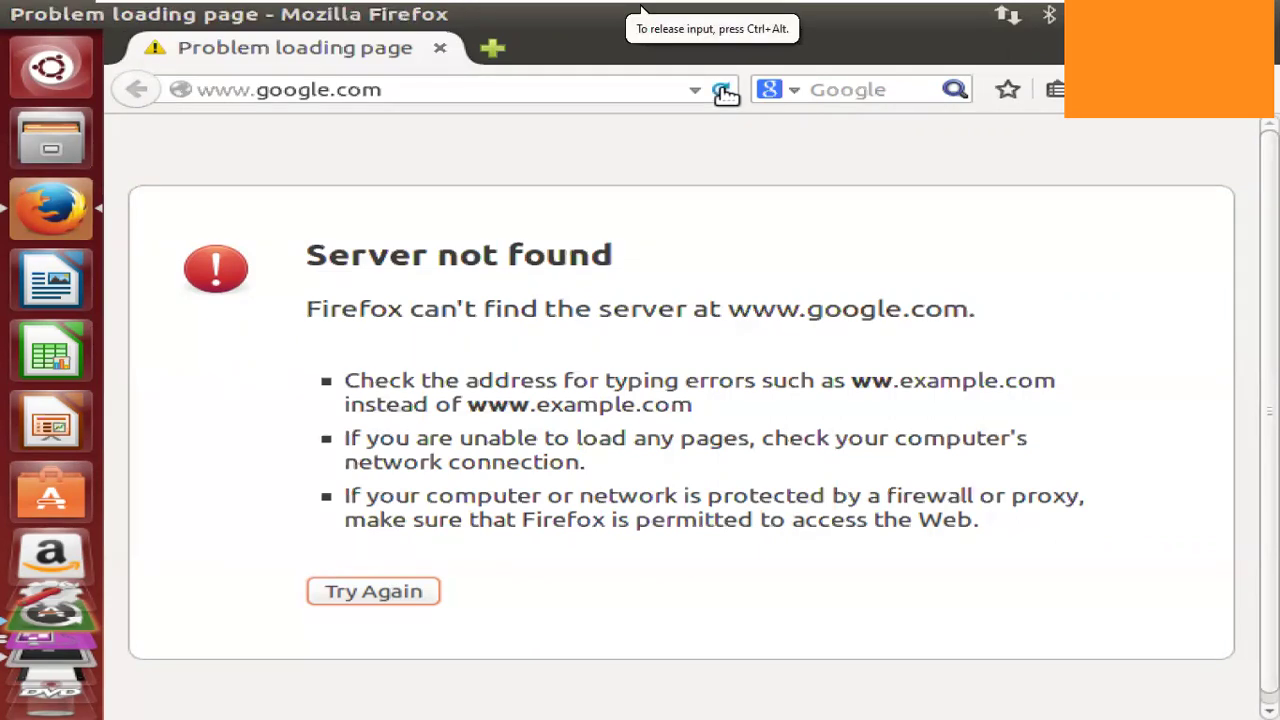
click(722, 91)
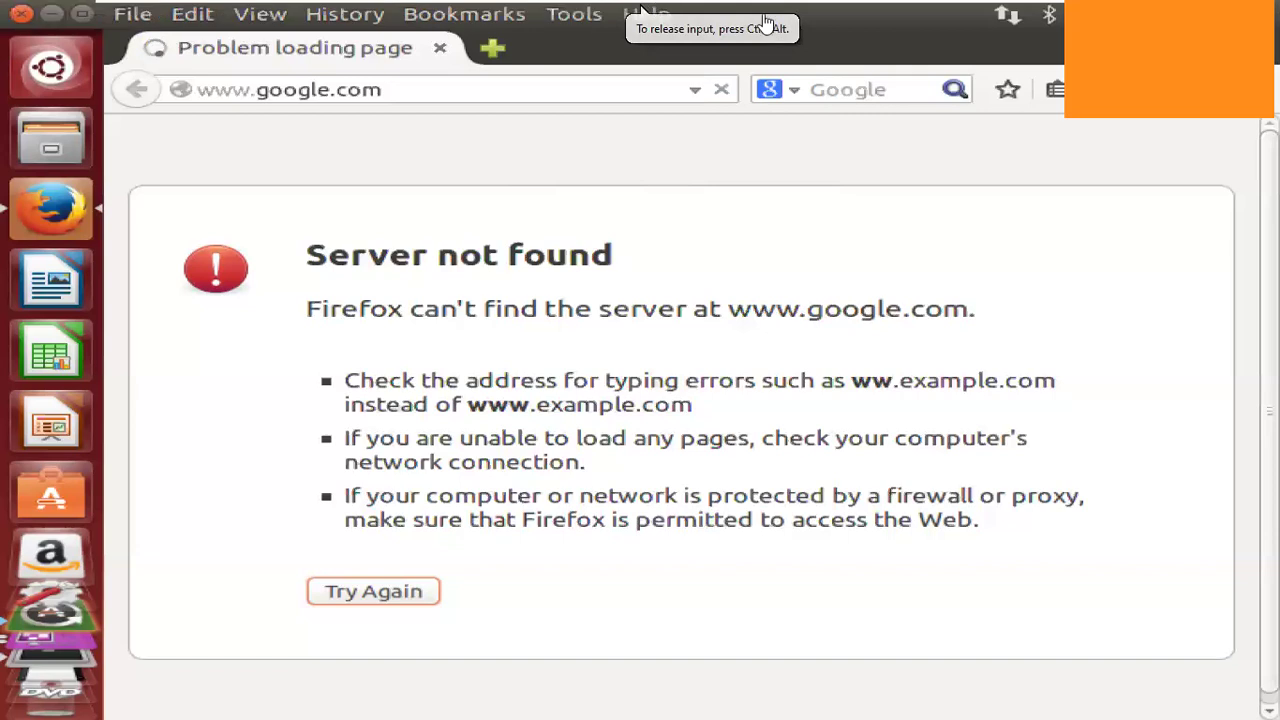
Sign back in to FortiGate as admin with the saved login, defer the setup prompt, and return to Notepad.
mouse_move(655, 4)
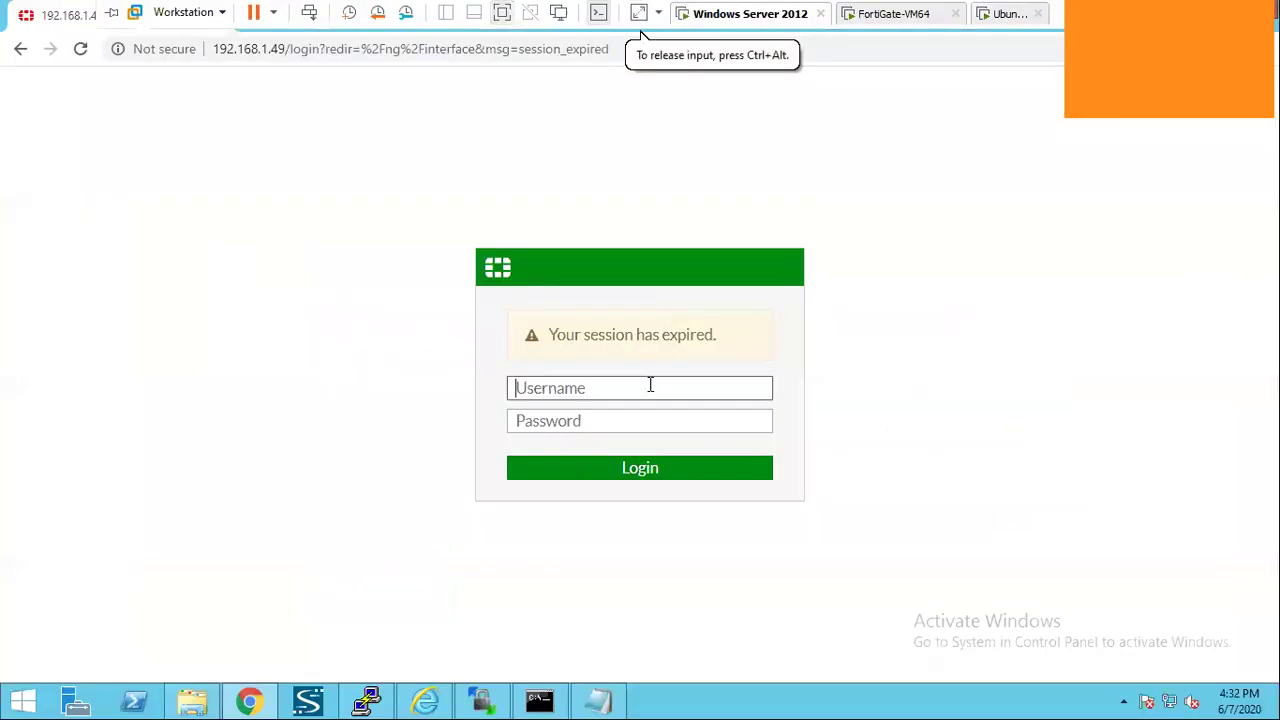
click(650, 385)
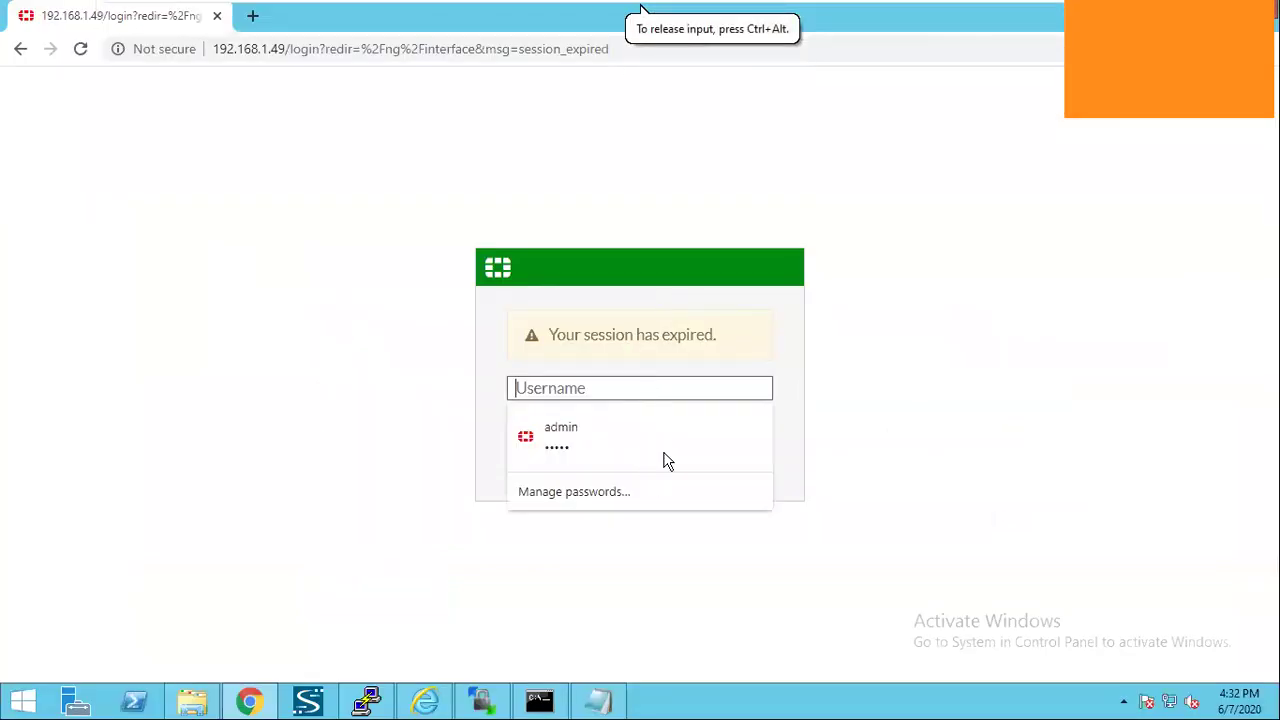
click(664, 456)
key(Return)
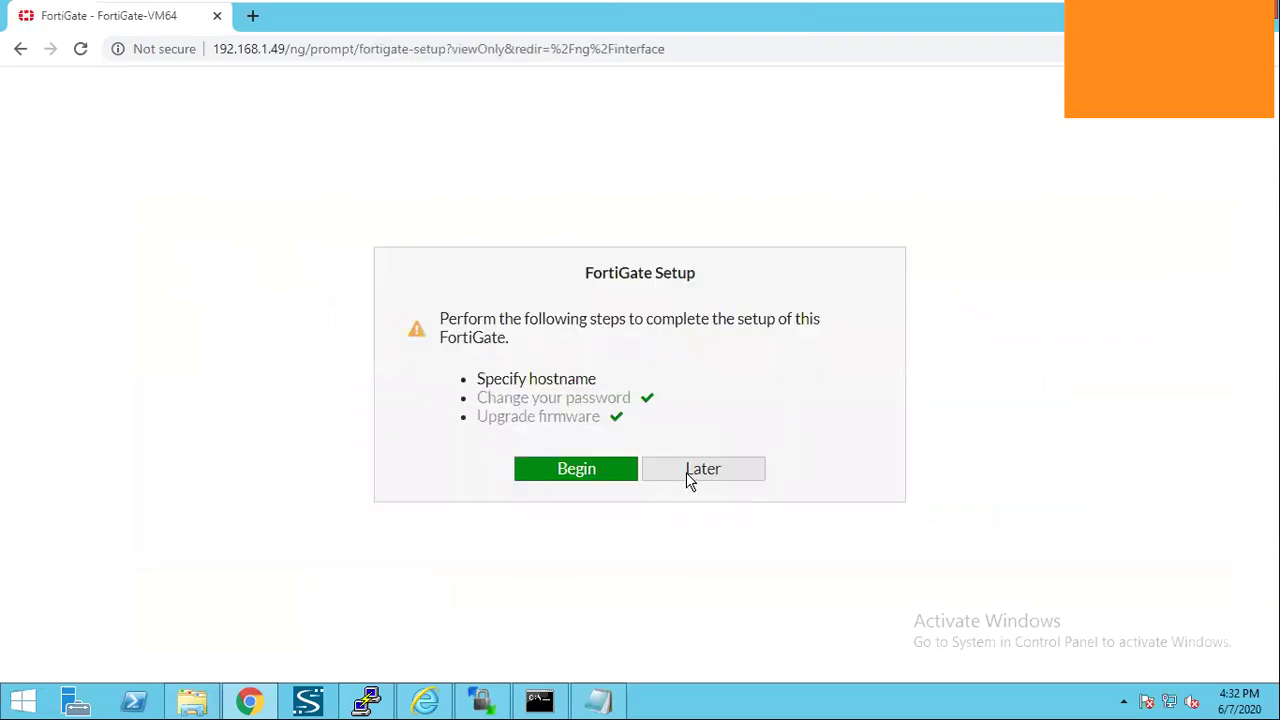
click(686, 478)
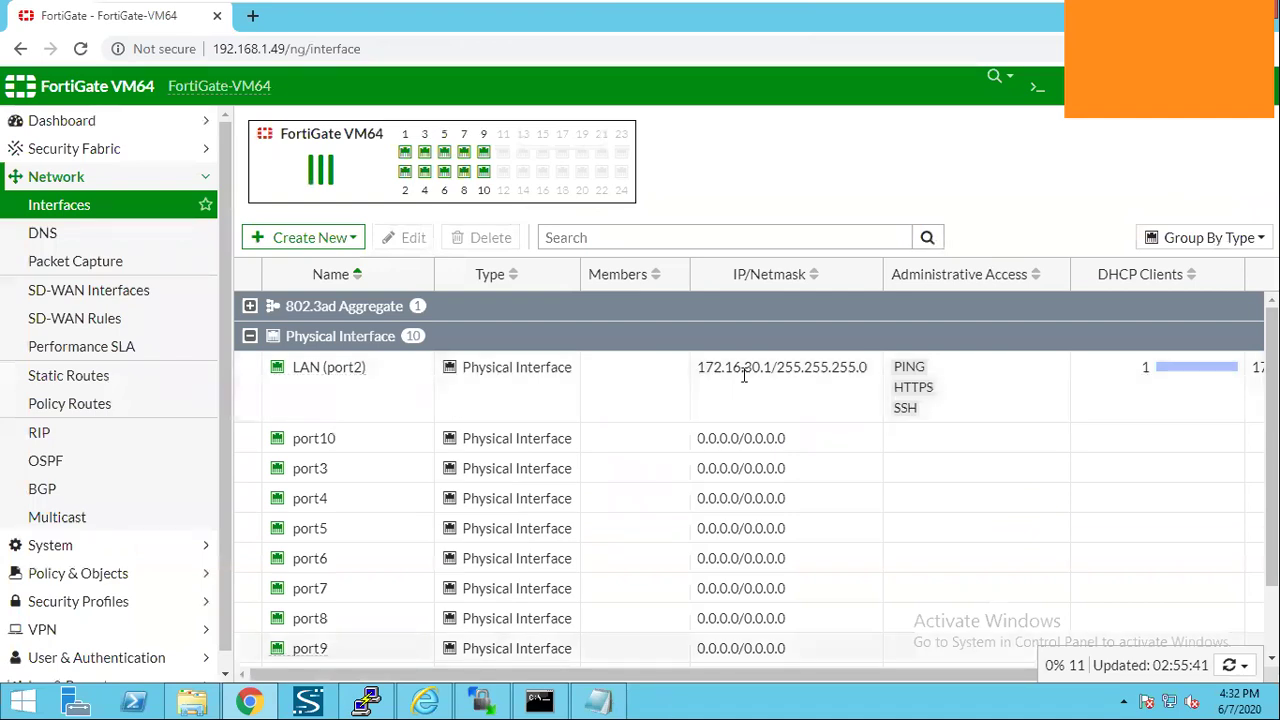
key(alt+Tab)
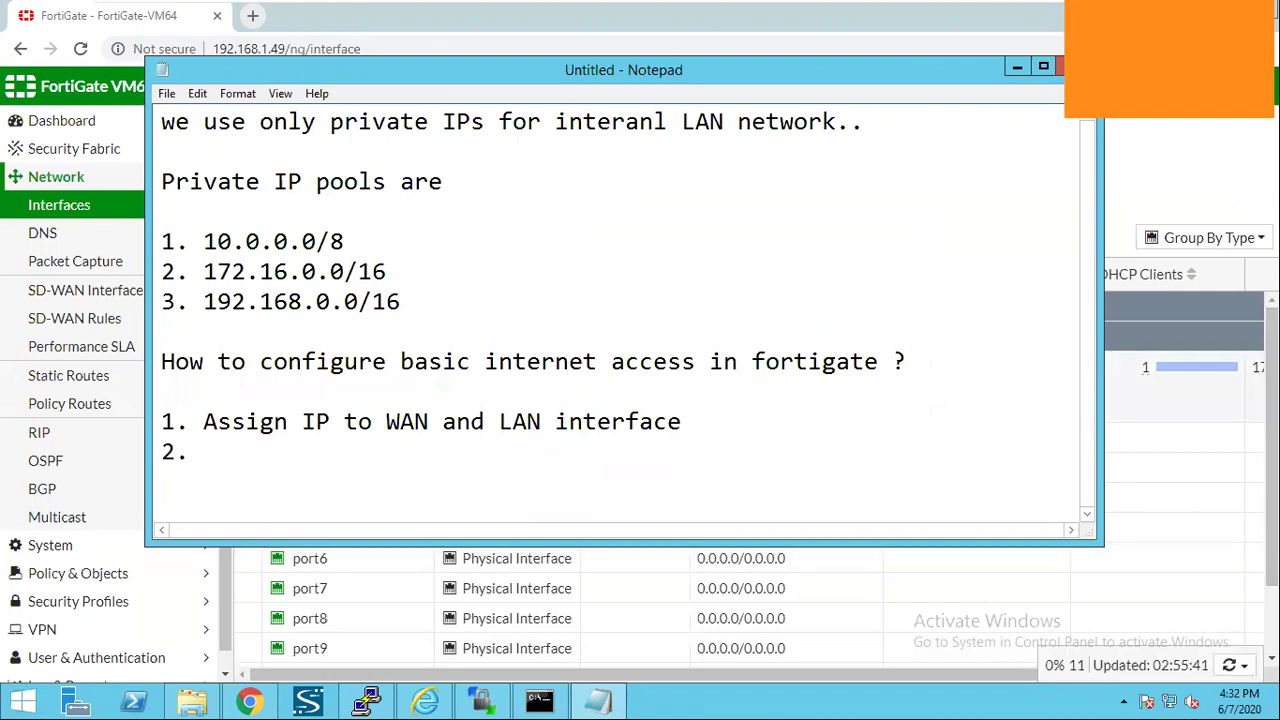
Add '2. IPv4 Policy', '3. NAT' and '4. Route' to the Notepad internet-access checklist.
text(IPv4 Policy)
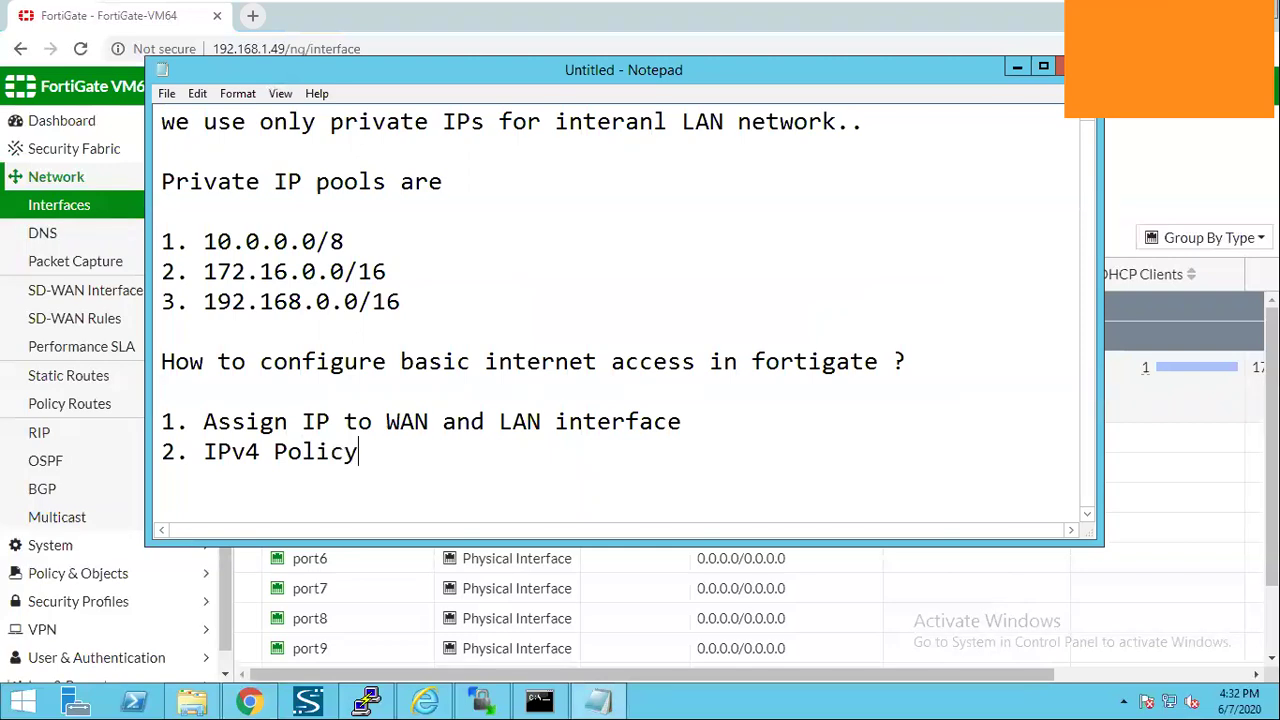
key(Return)
text(3. NAT)
key(Return)
text(4)
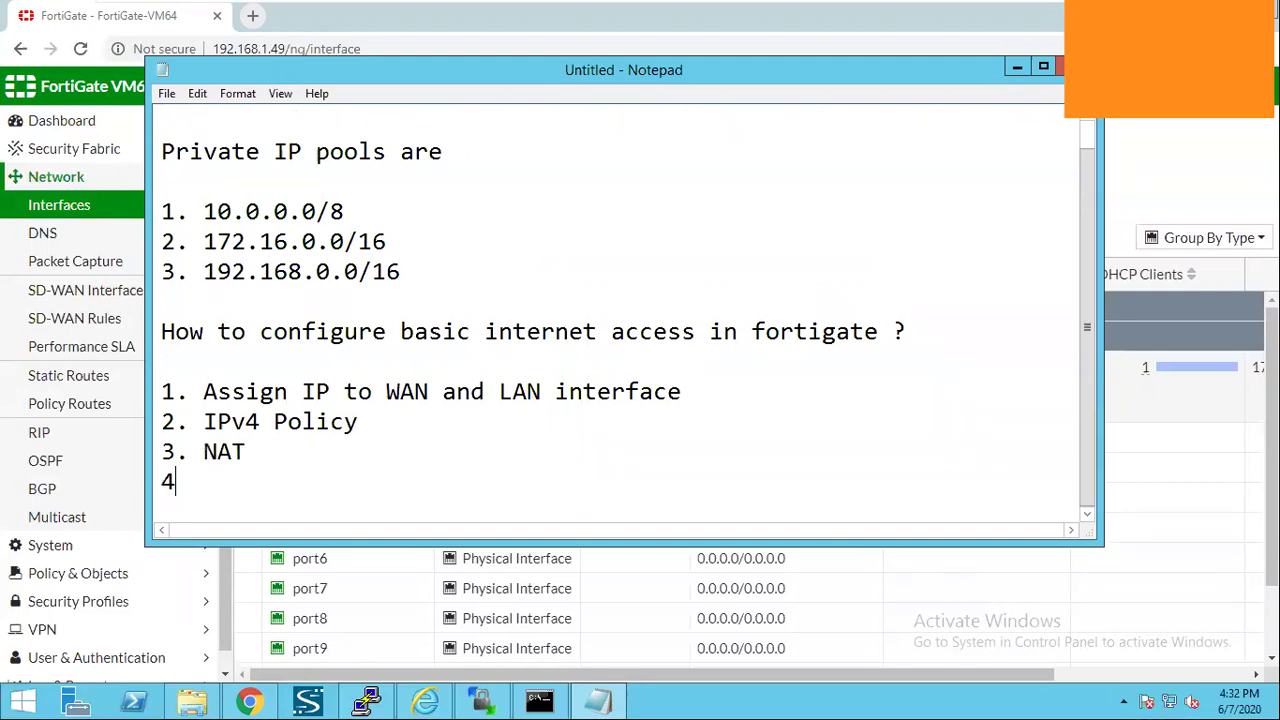
text(. ROu)
key(BackSpace)
key(BackSpace)
text(oute)
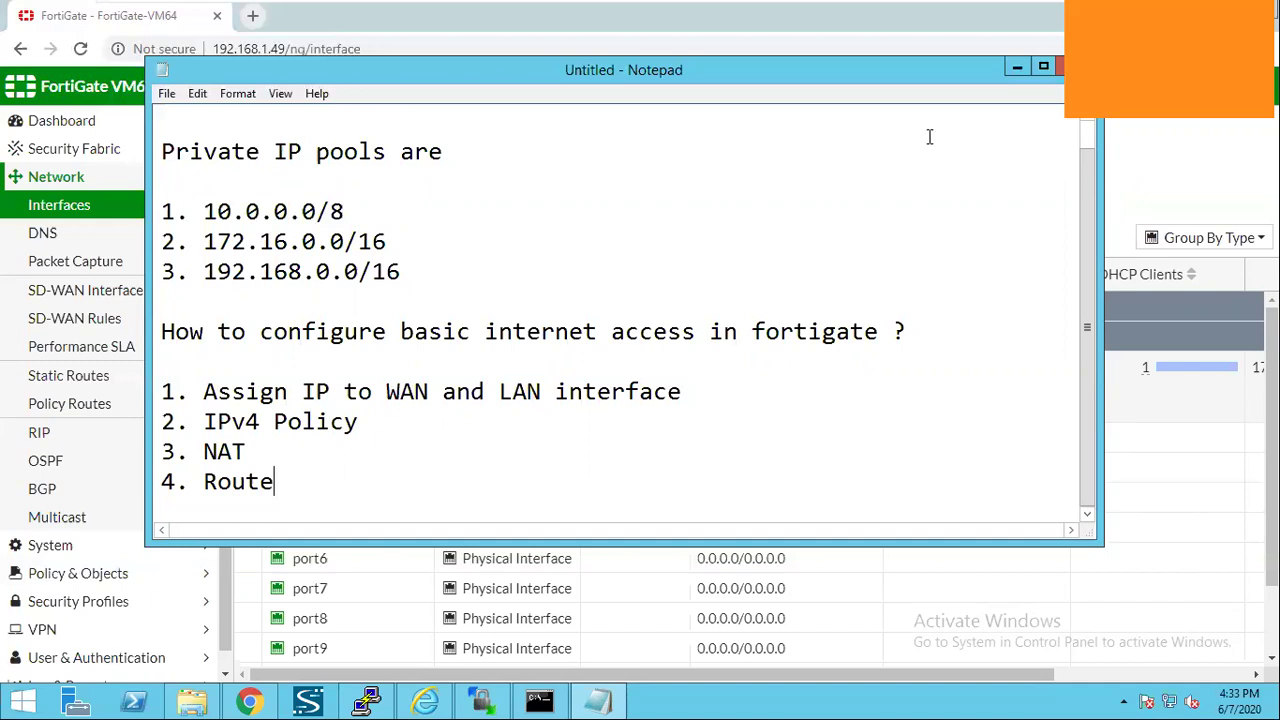
click(112, 256)
Go to Policy & Objects > Firewall Policy, expand the Implicit group, and create a new policy.
click(138, 180)
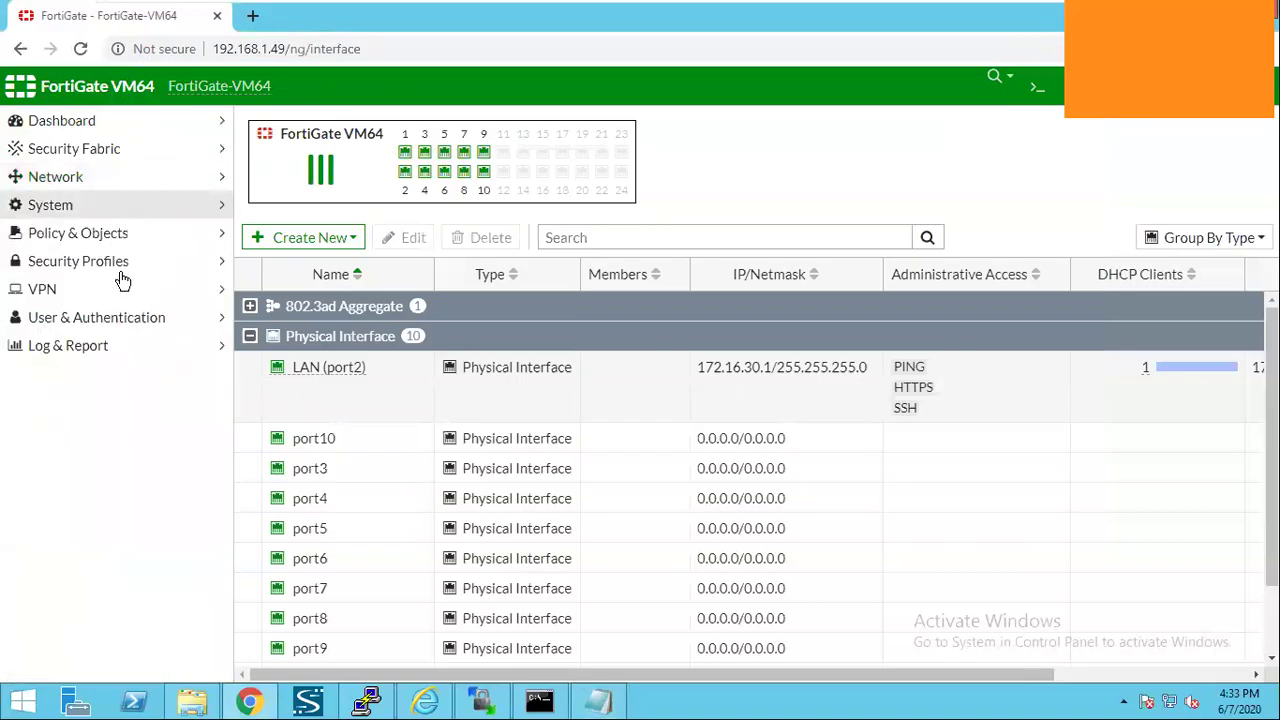
click(118, 233)
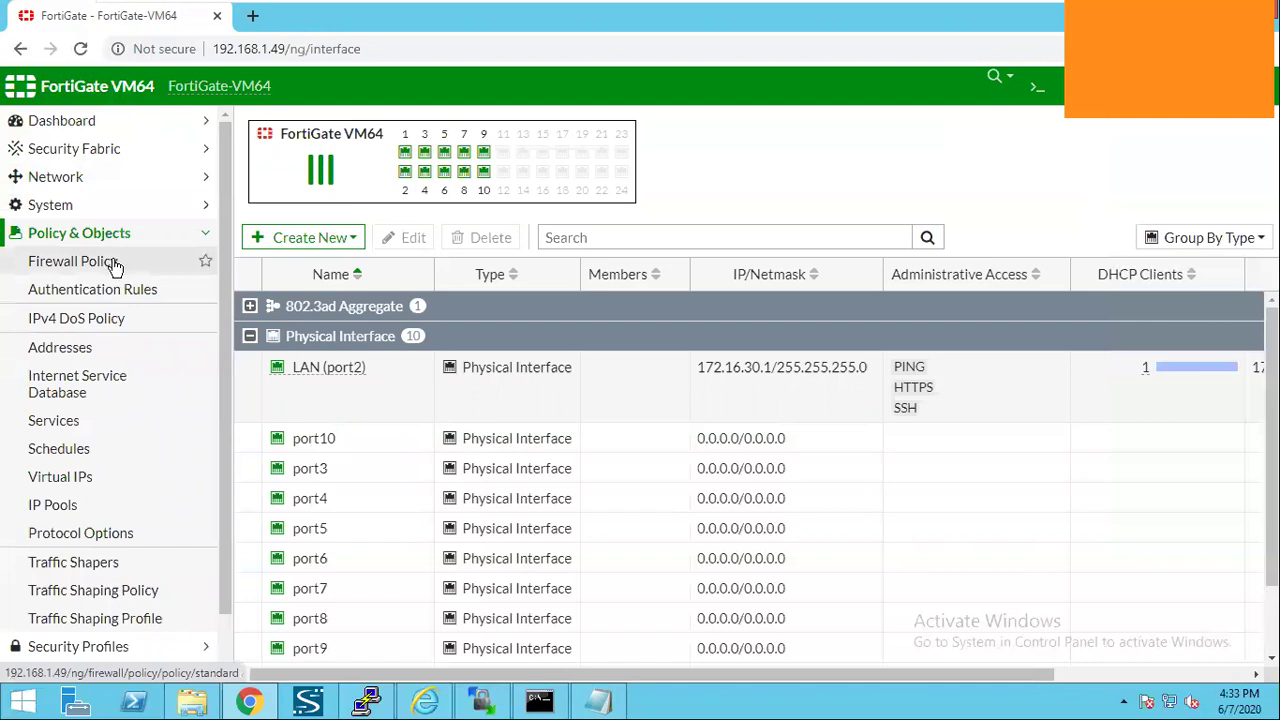
click(115, 264)
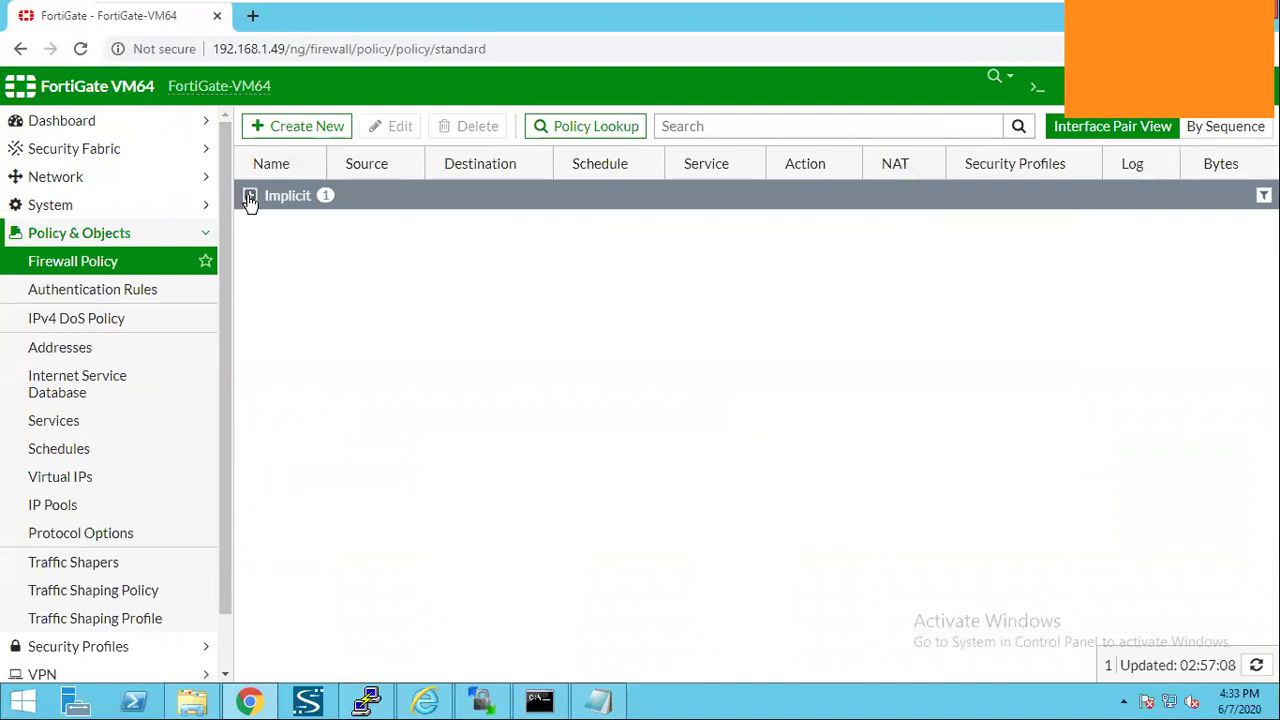
click(250, 196)
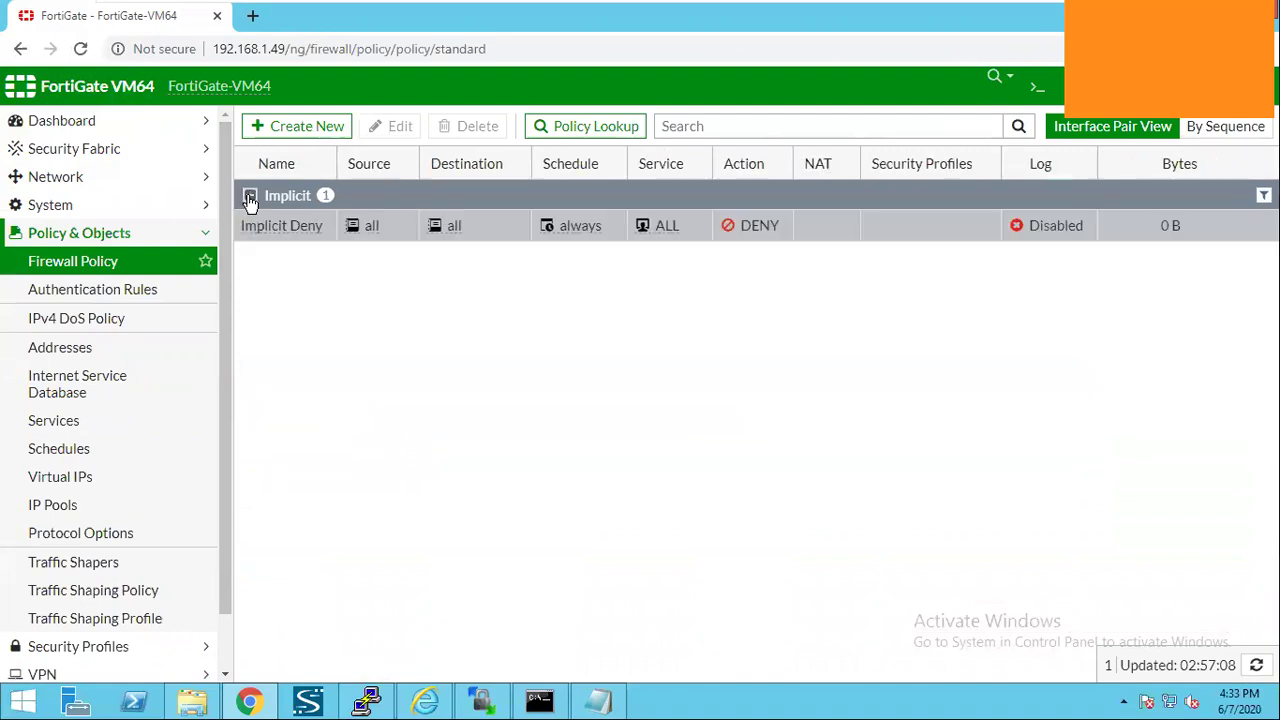
click(308, 138)
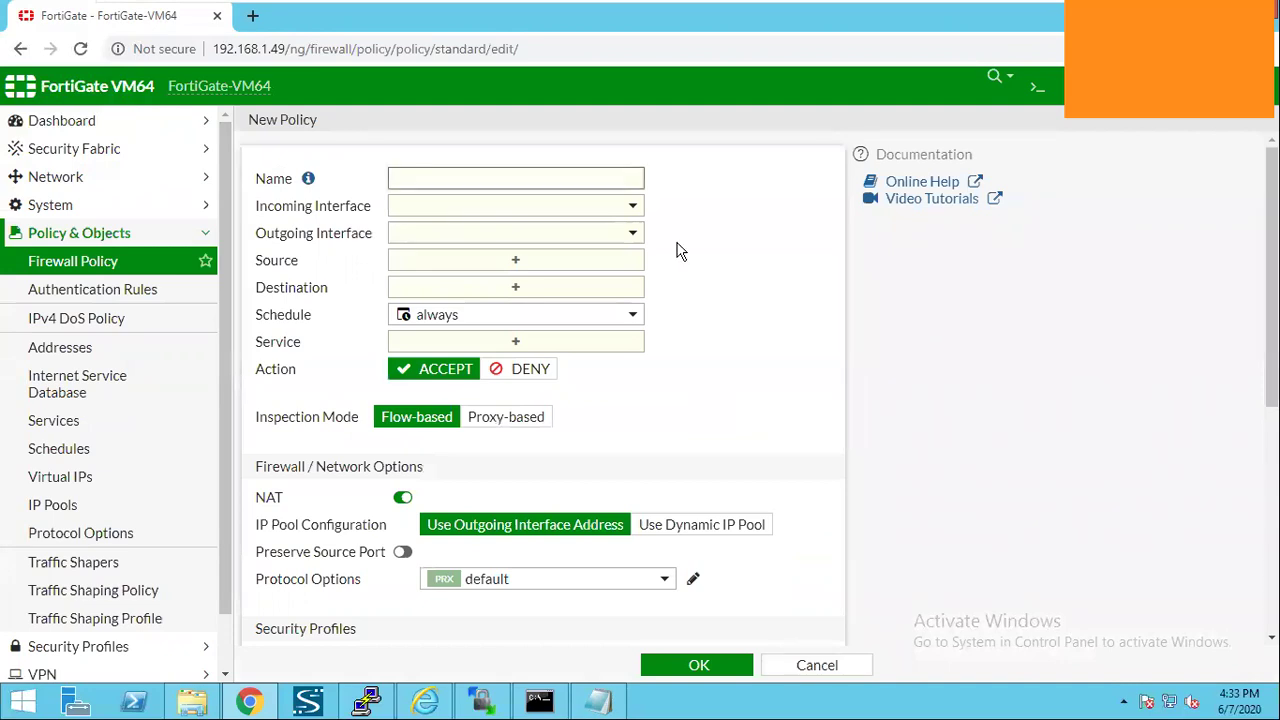
Name the policy Internet_Access, from LAN (port2) to Wan Interface (port1), with source and destination all.
text(nternet_Access)
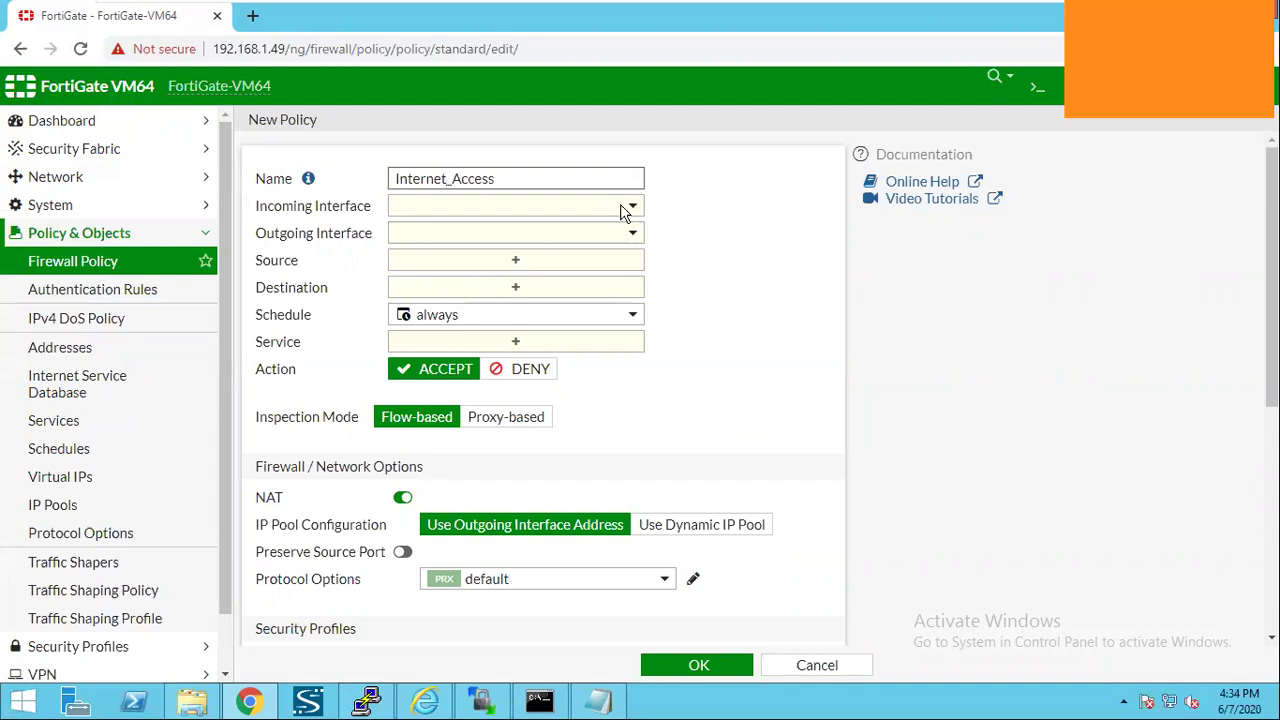
click(625, 208)
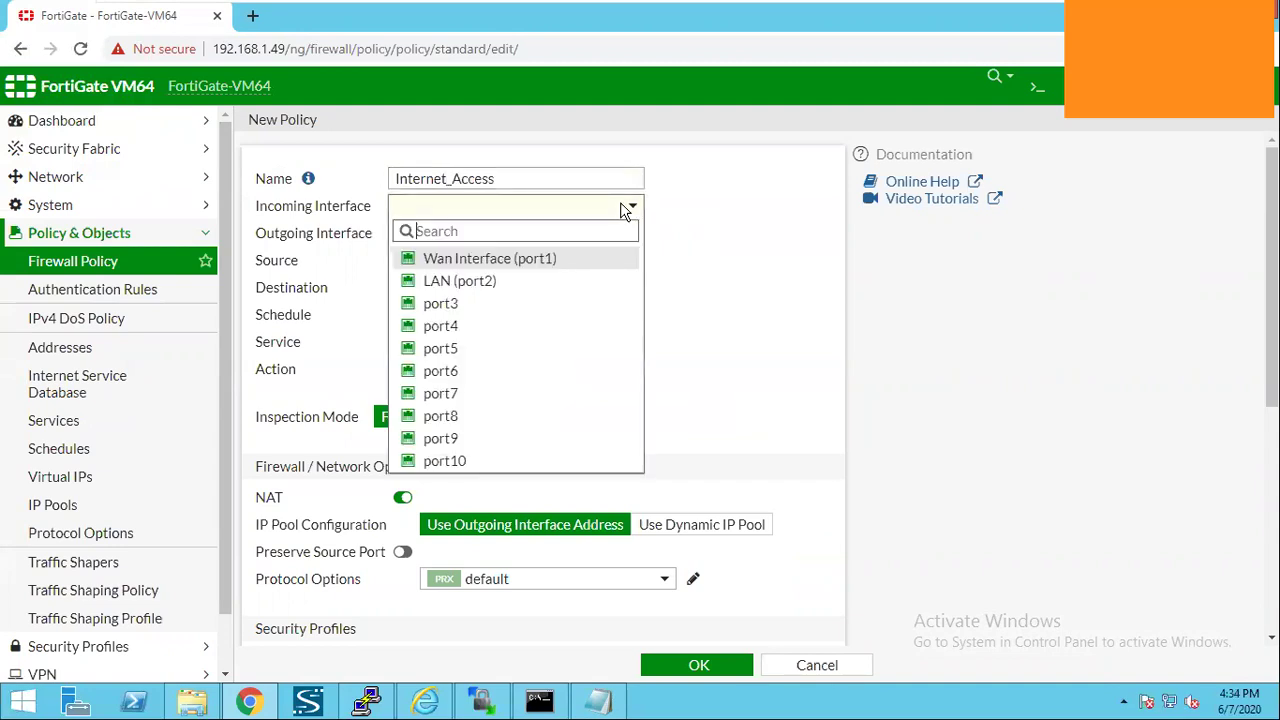
click(568, 283)
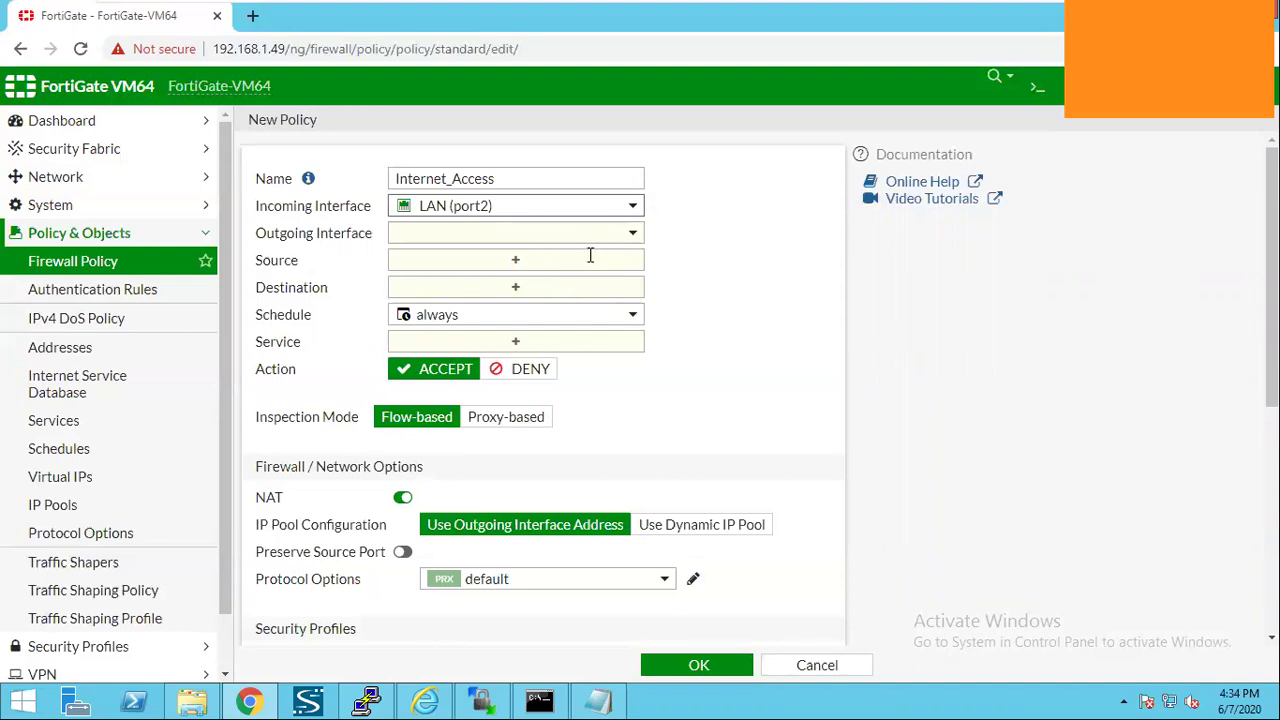
click(590, 236)
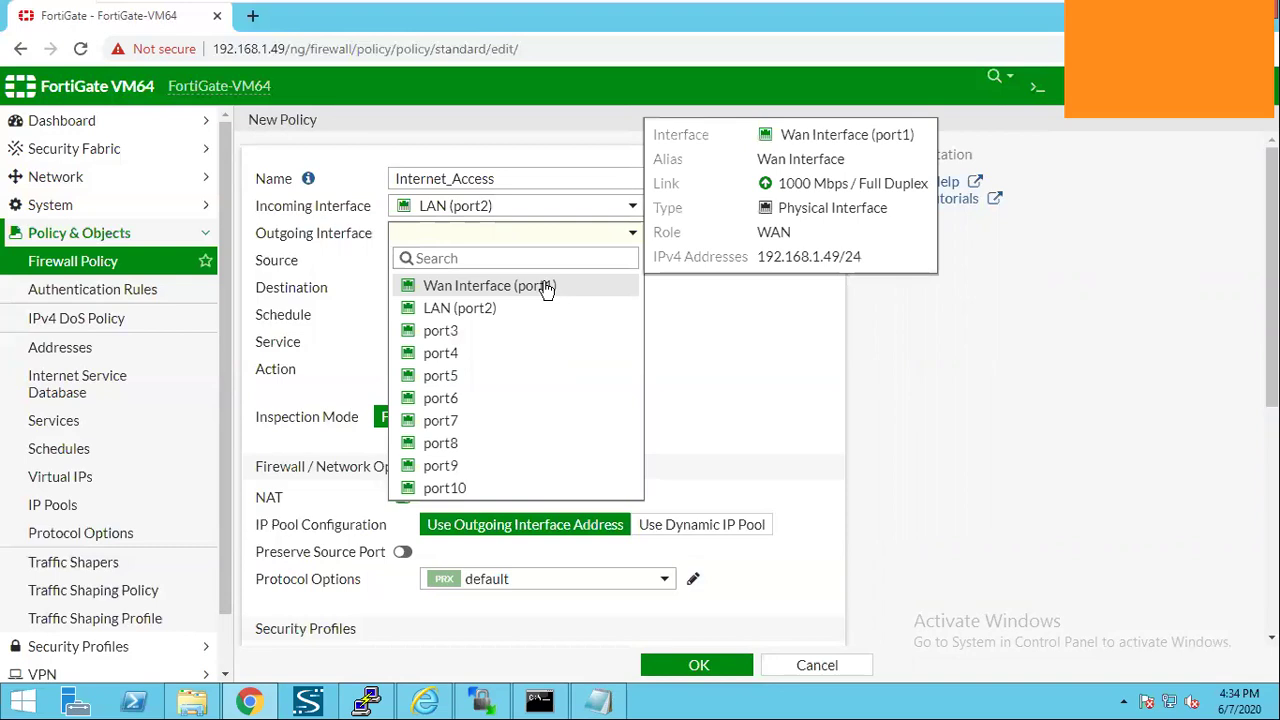
click(545, 288)
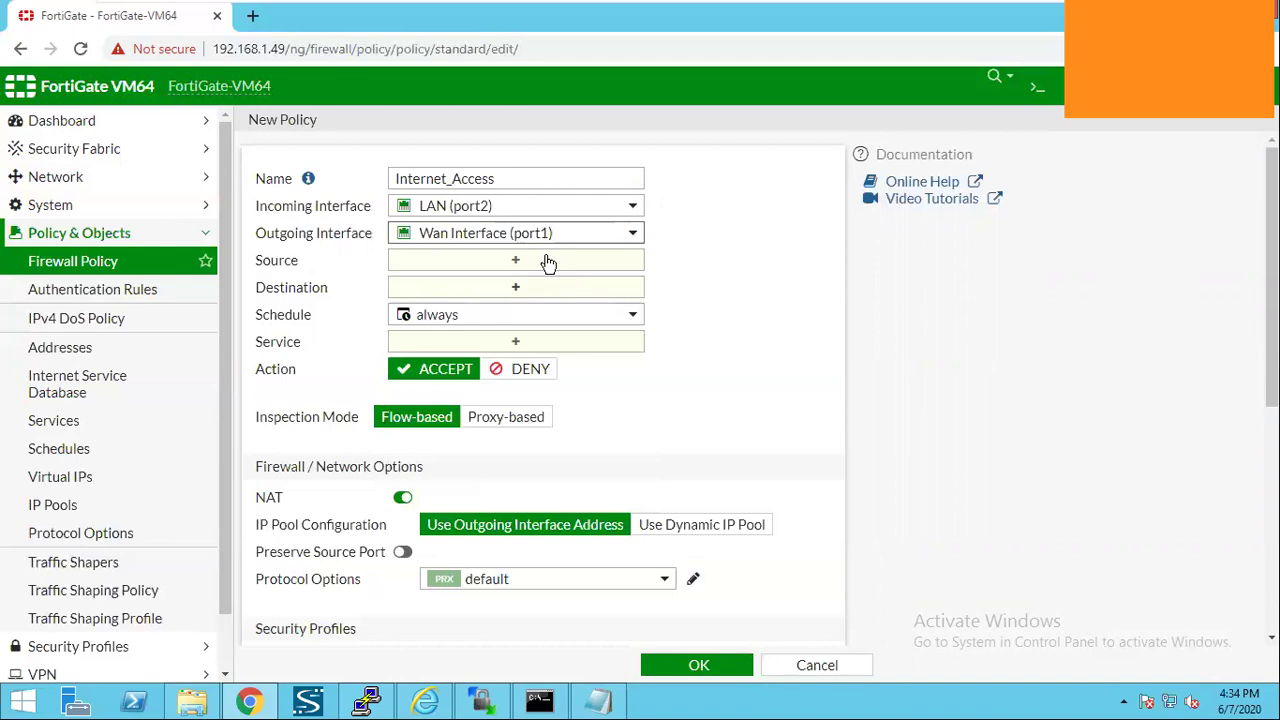
click(546, 260)
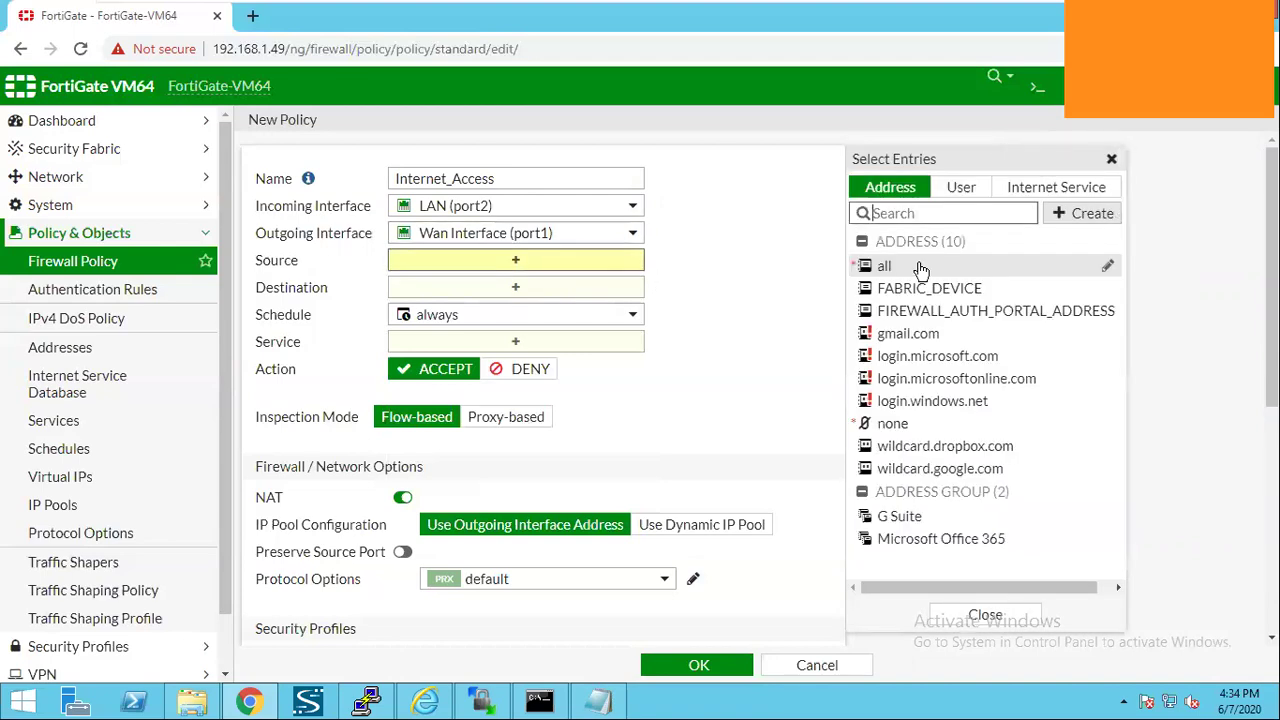
click(921, 267)
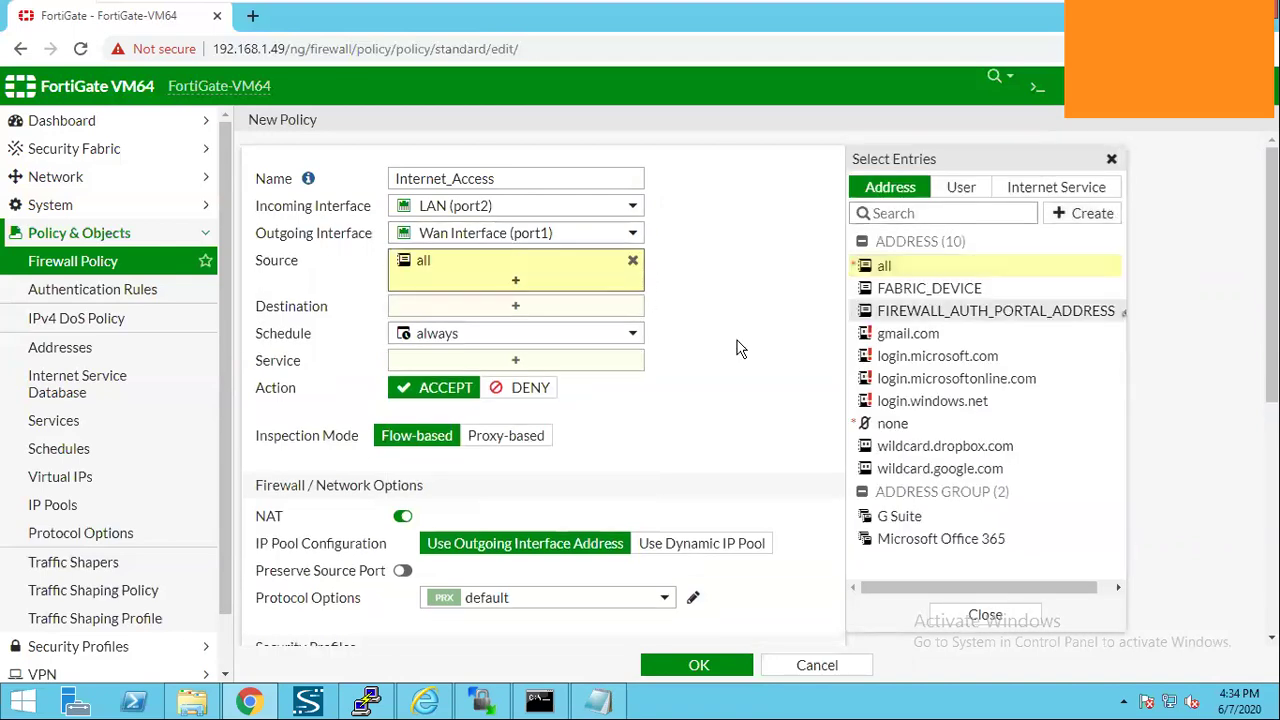
click(575, 310)
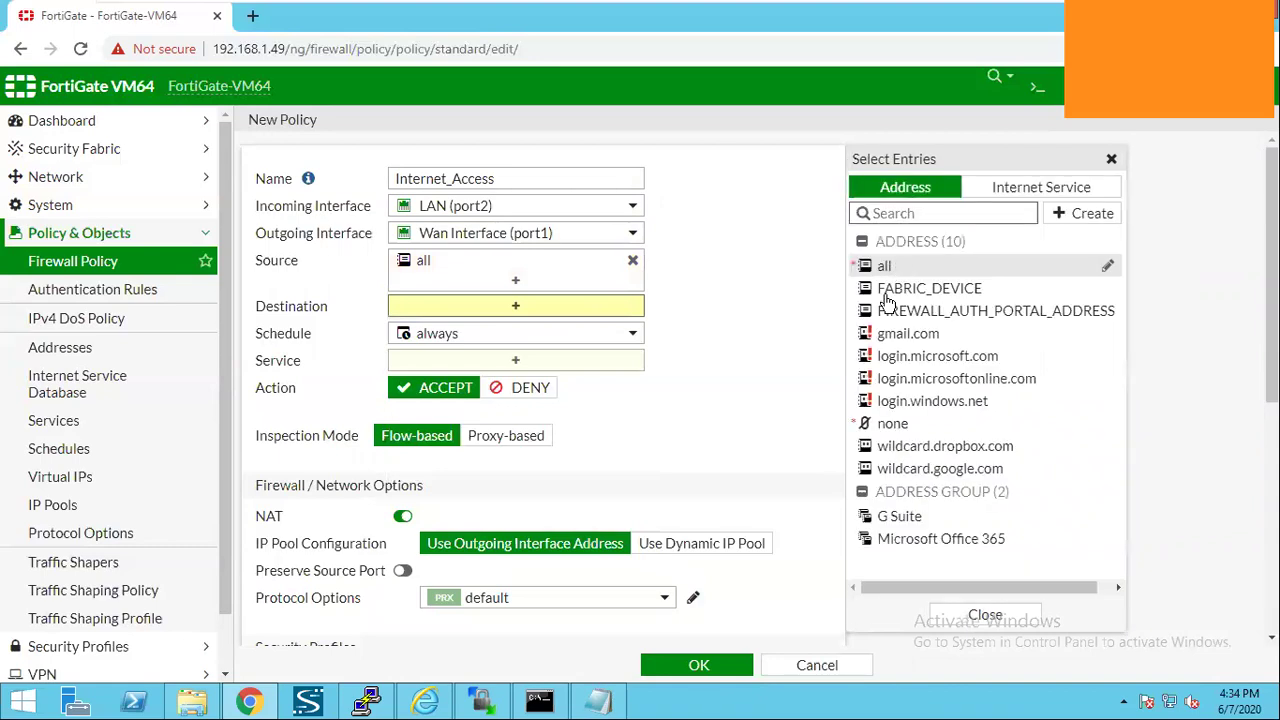
click(886, 266)
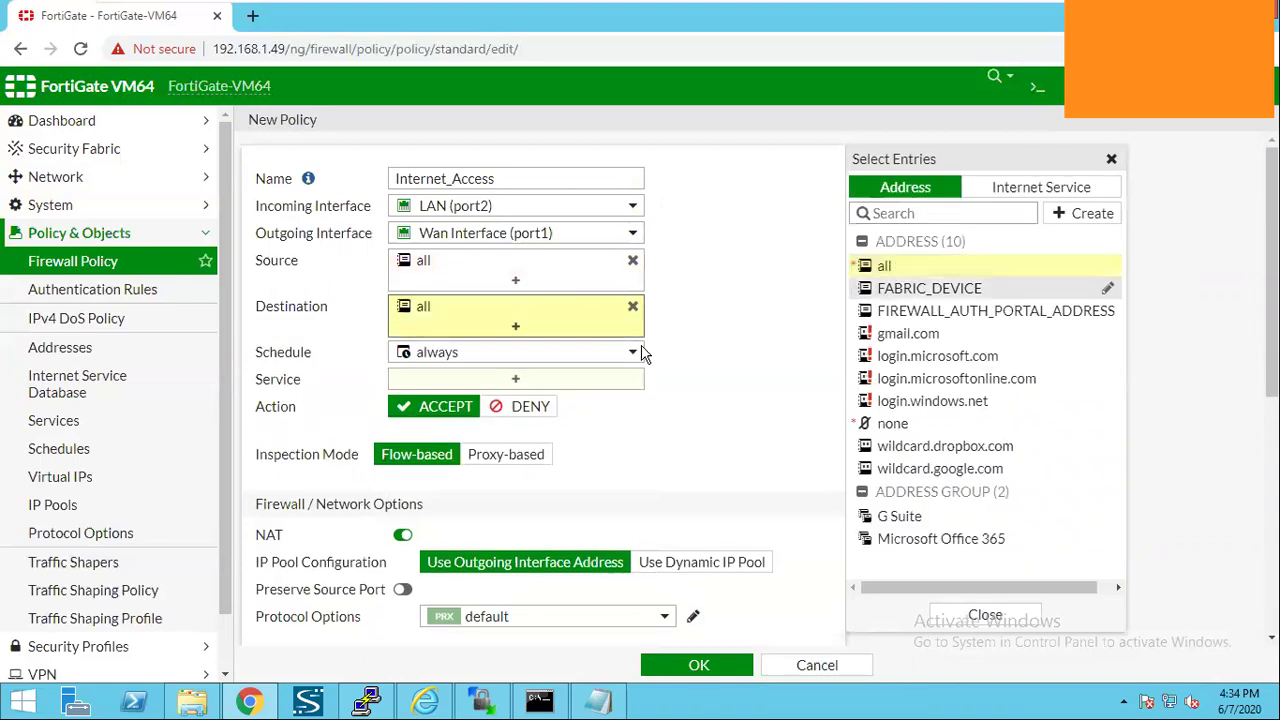
Allow ALL services, keep NAT enabled, and save the Internet_Access policy.
click(508, 378)
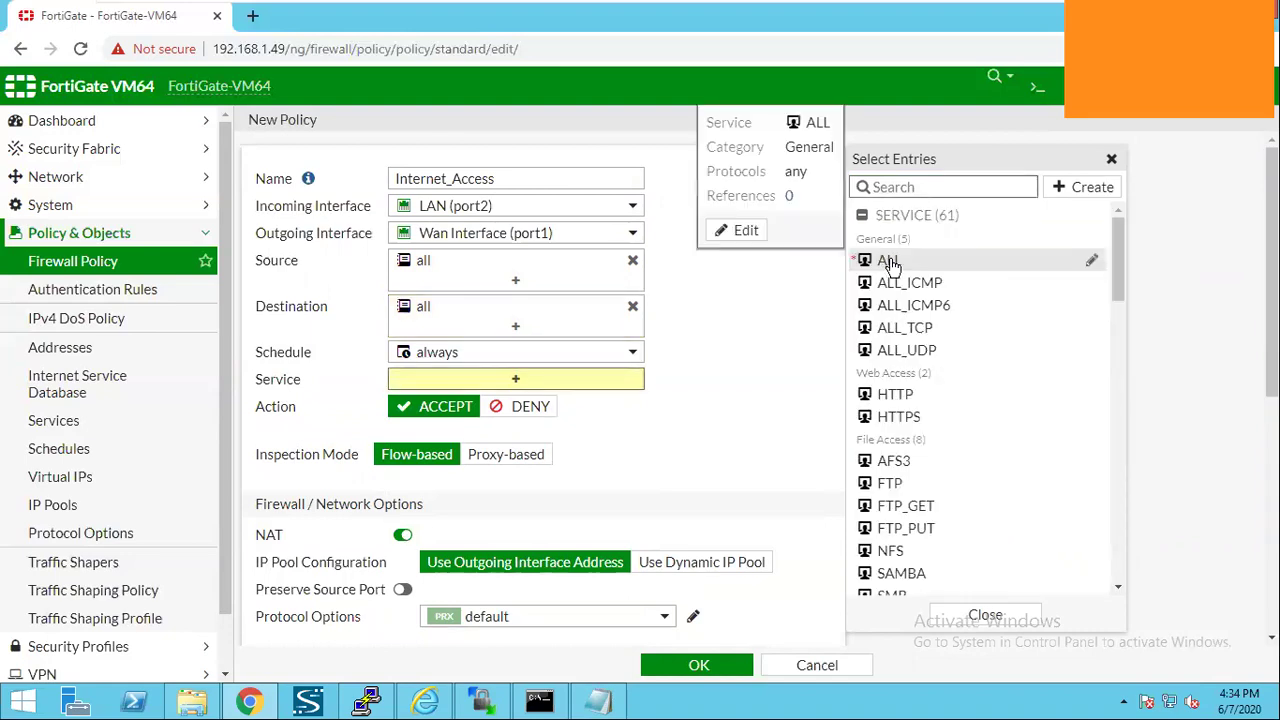
click(889, 263)
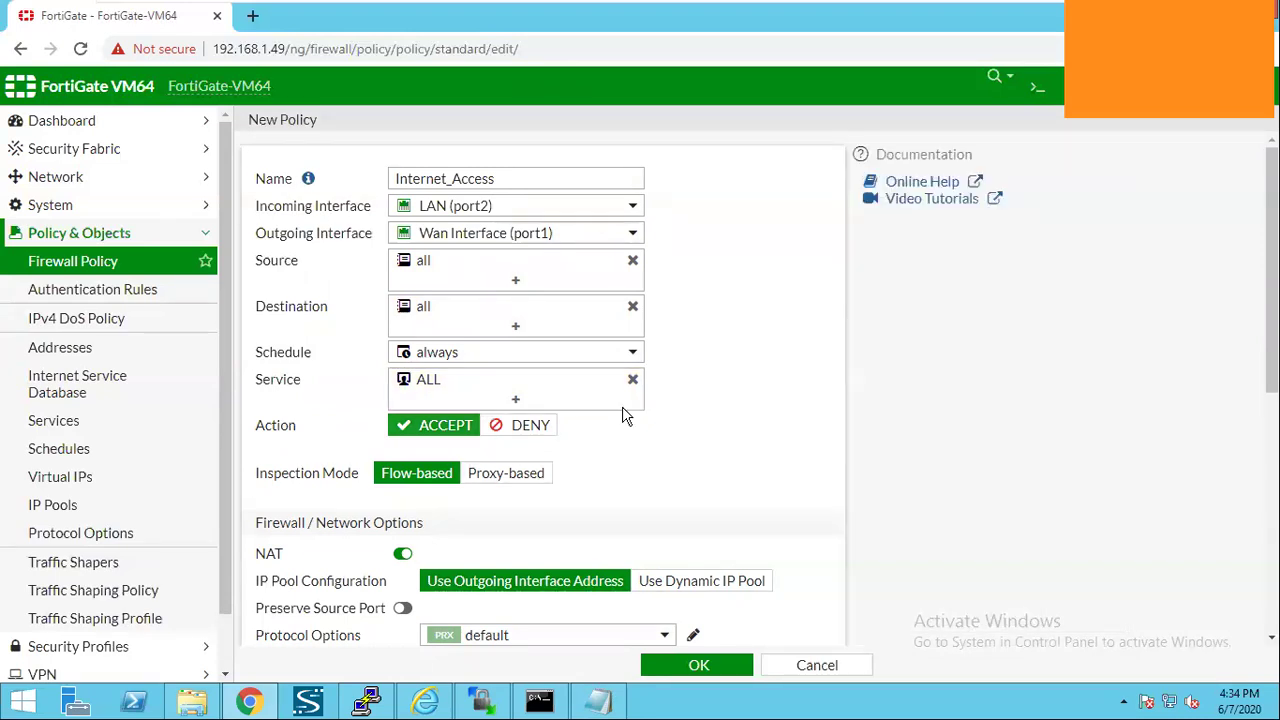
scroll(622, 415, down, 2)
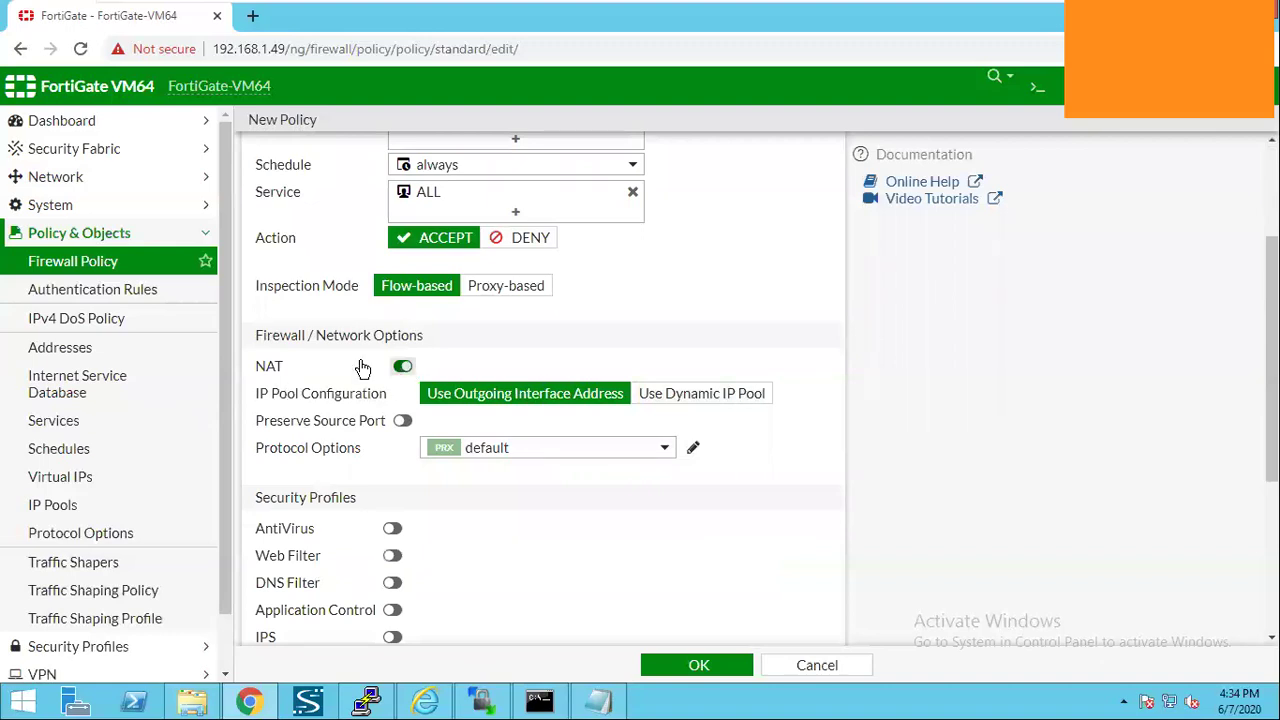
click(370, 369)
click(368, 367)
scroll(436, 404, down, 2)
scroll(436, 404, down, 2)
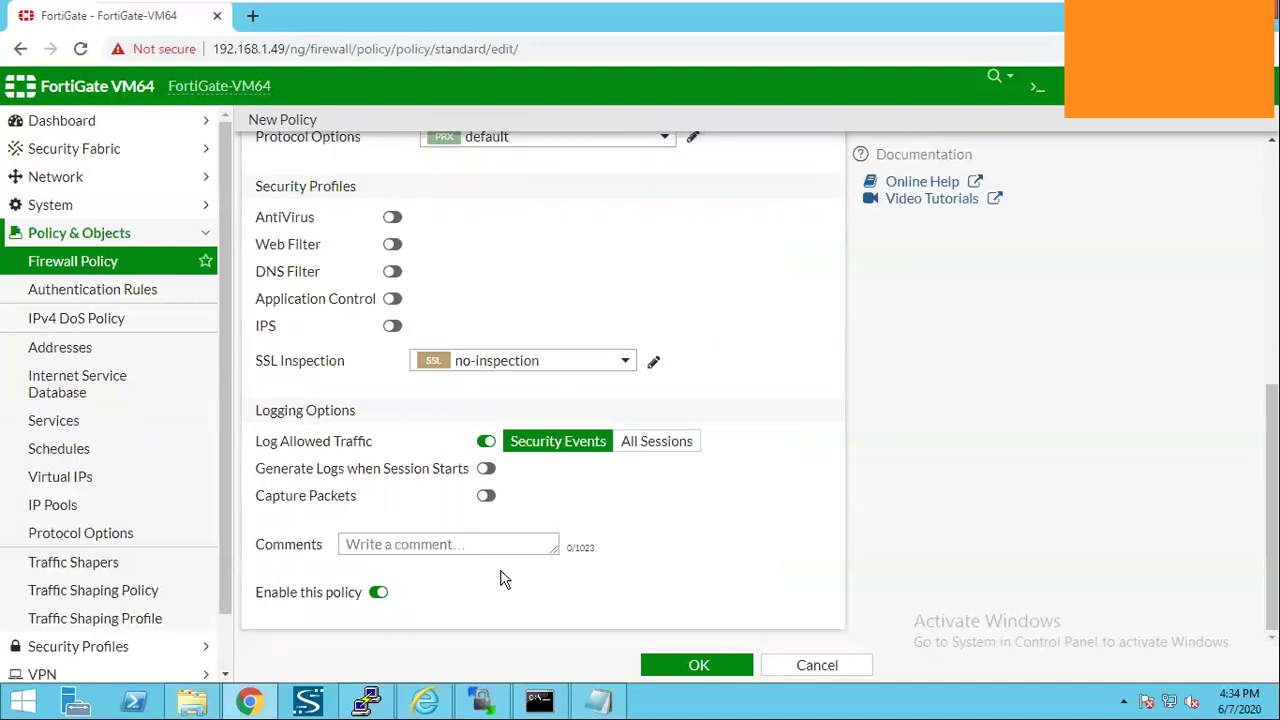
click(657, 675)
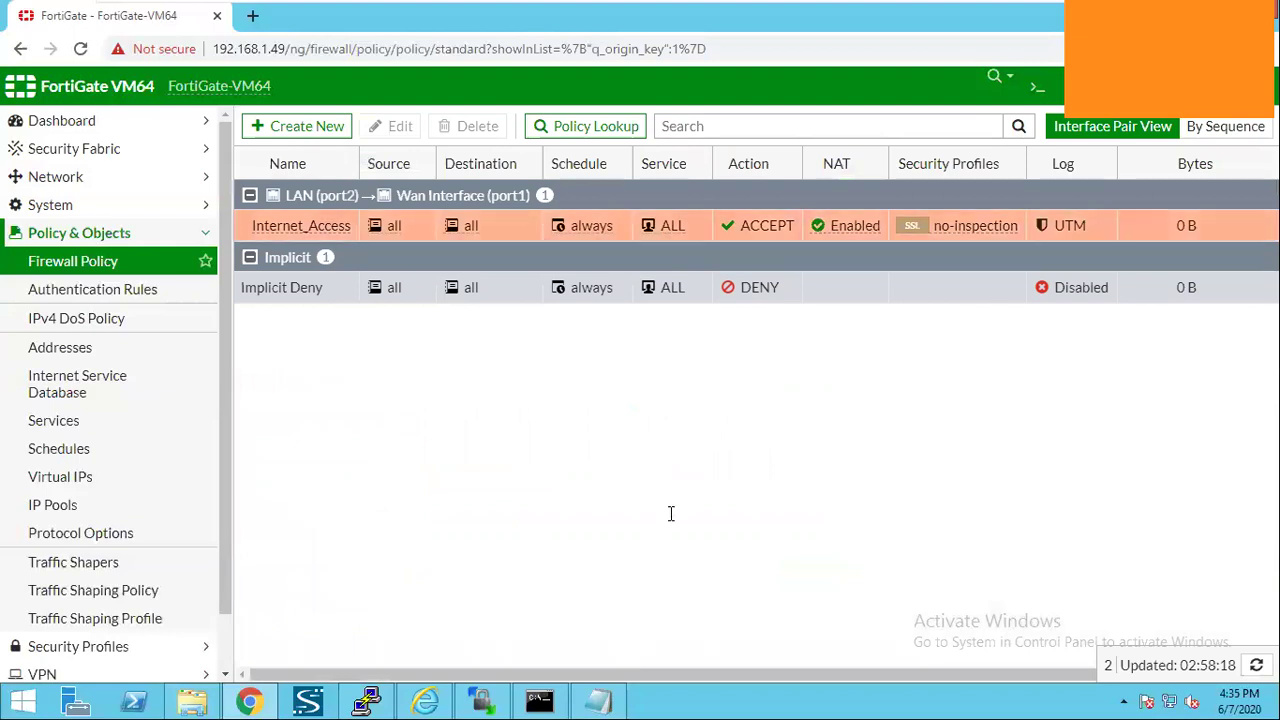
key(alt+Tab)
drag(205, 393, 648, 380)
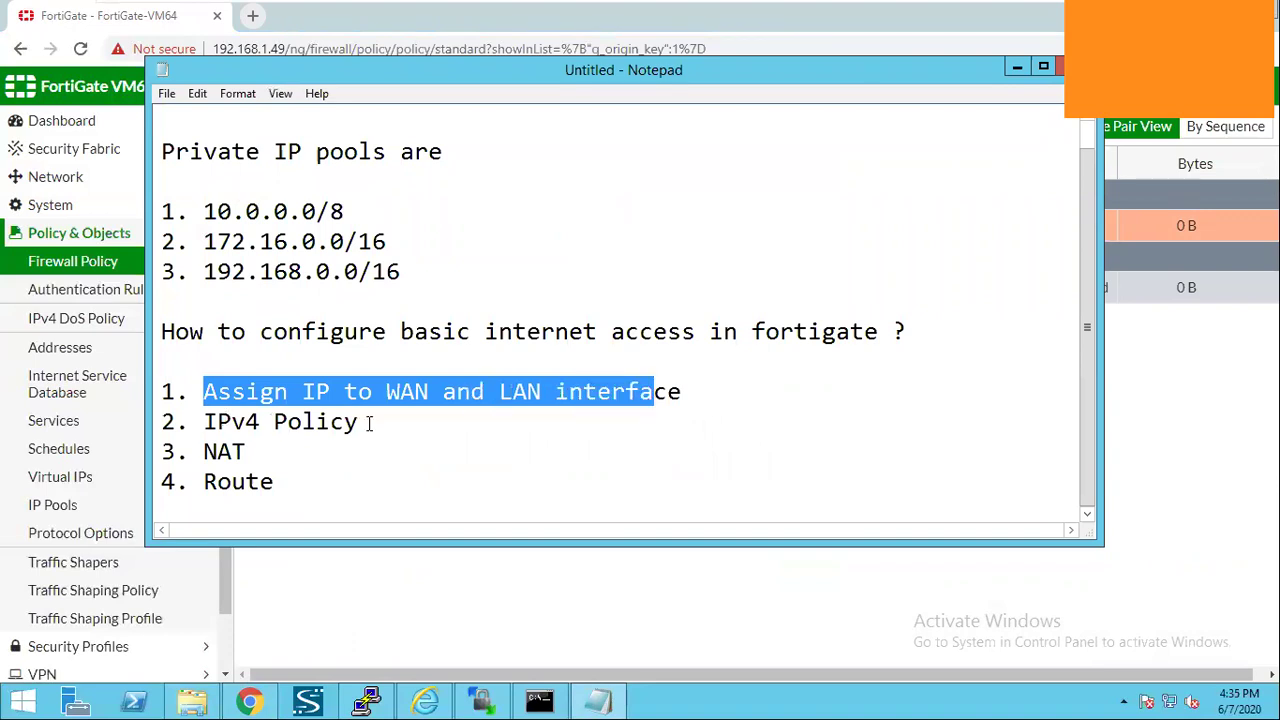
drag(205, 422, 369, 424)
drag(205, 451, 274, 483)
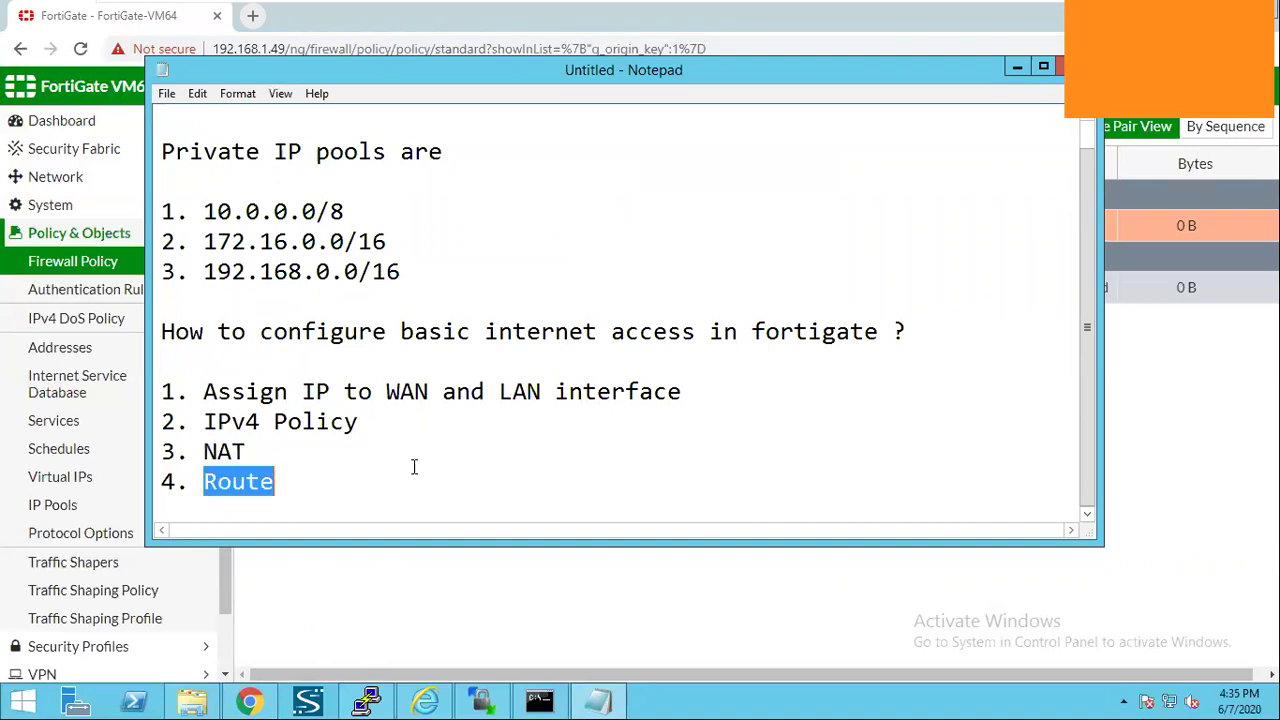
key(Up)
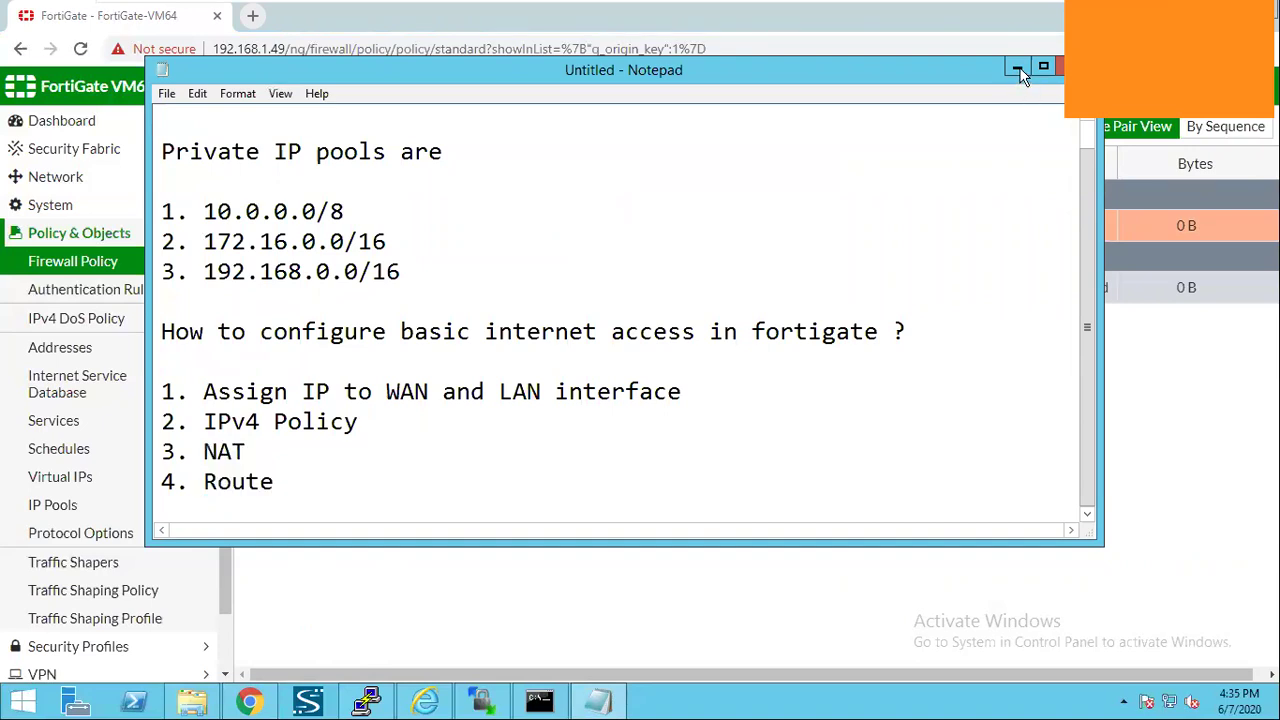
click(84, 545)
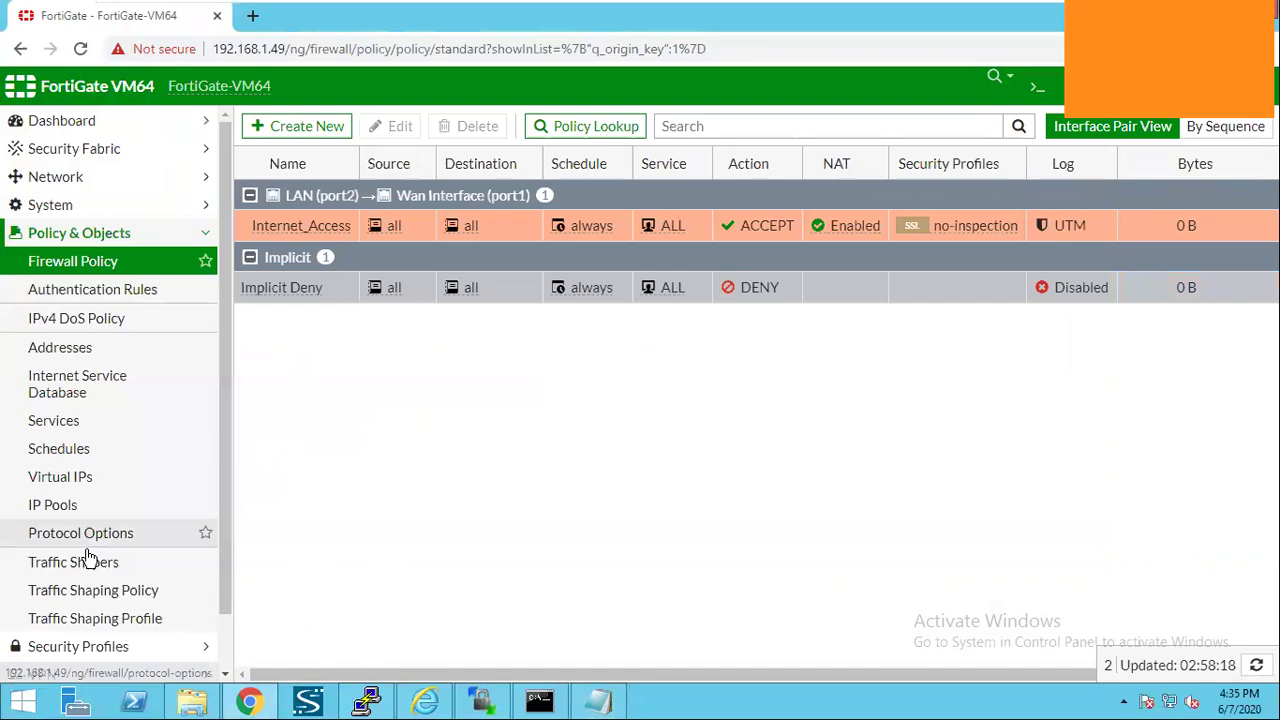
Go to Network > Static Routes and start a new static route.
scroll(86, 556, down, 1)
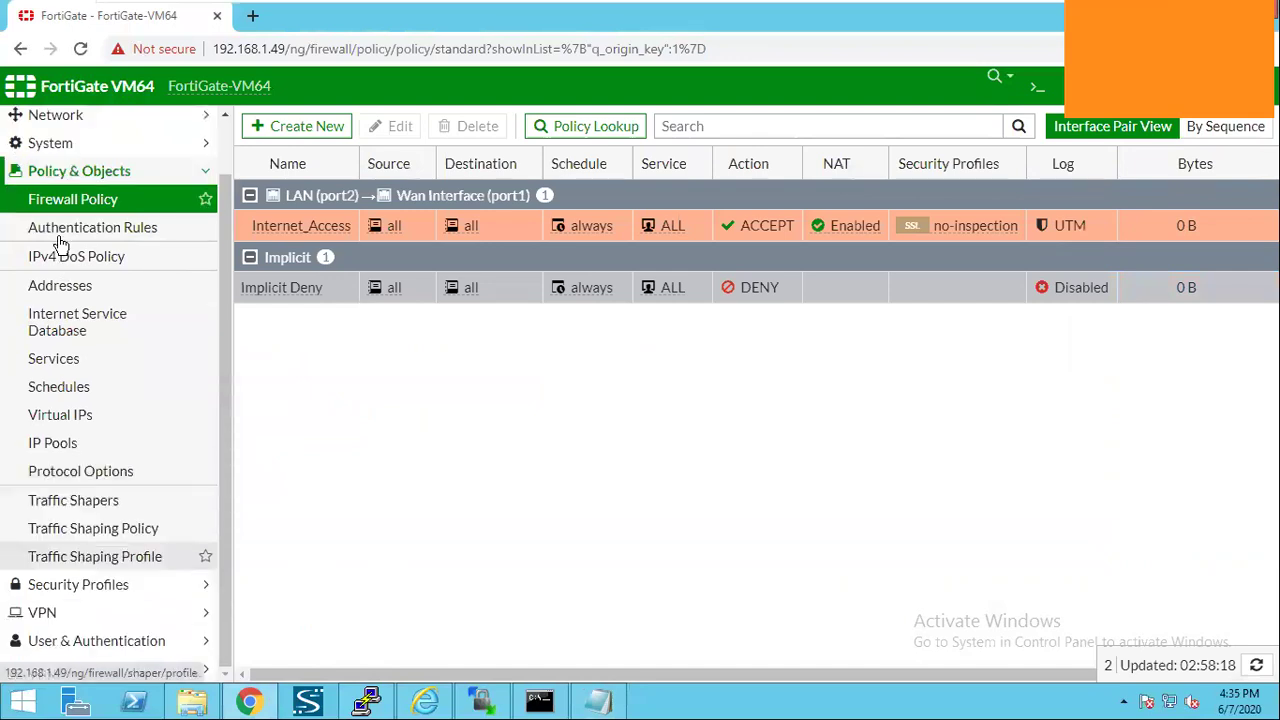
scroll(62, 245, up, 1)
click(84, 184)
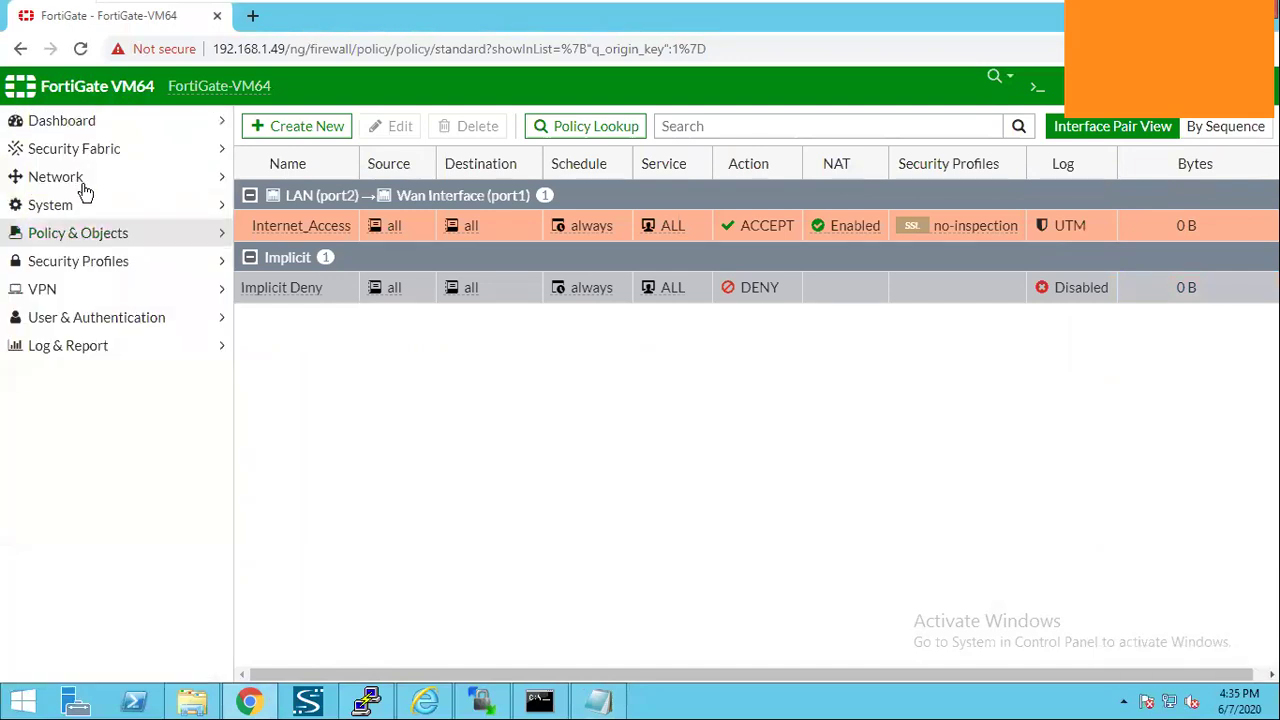
click(86, 188)
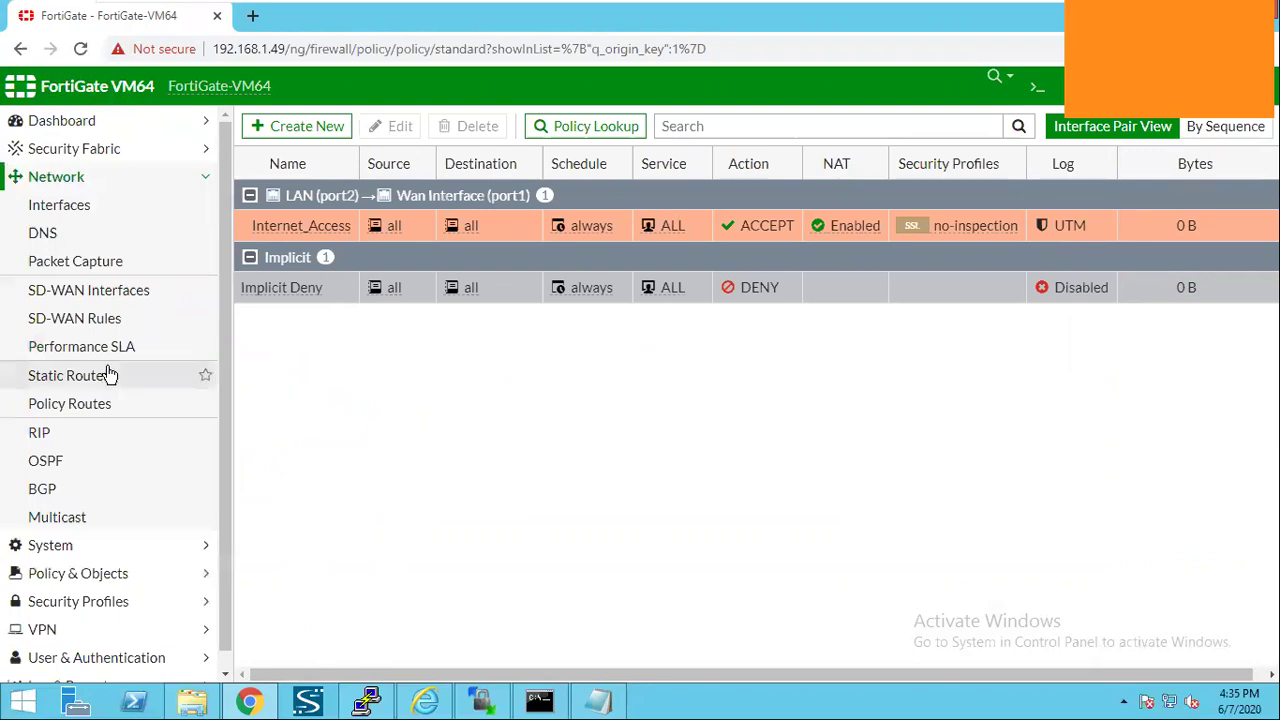
click(110, 375)
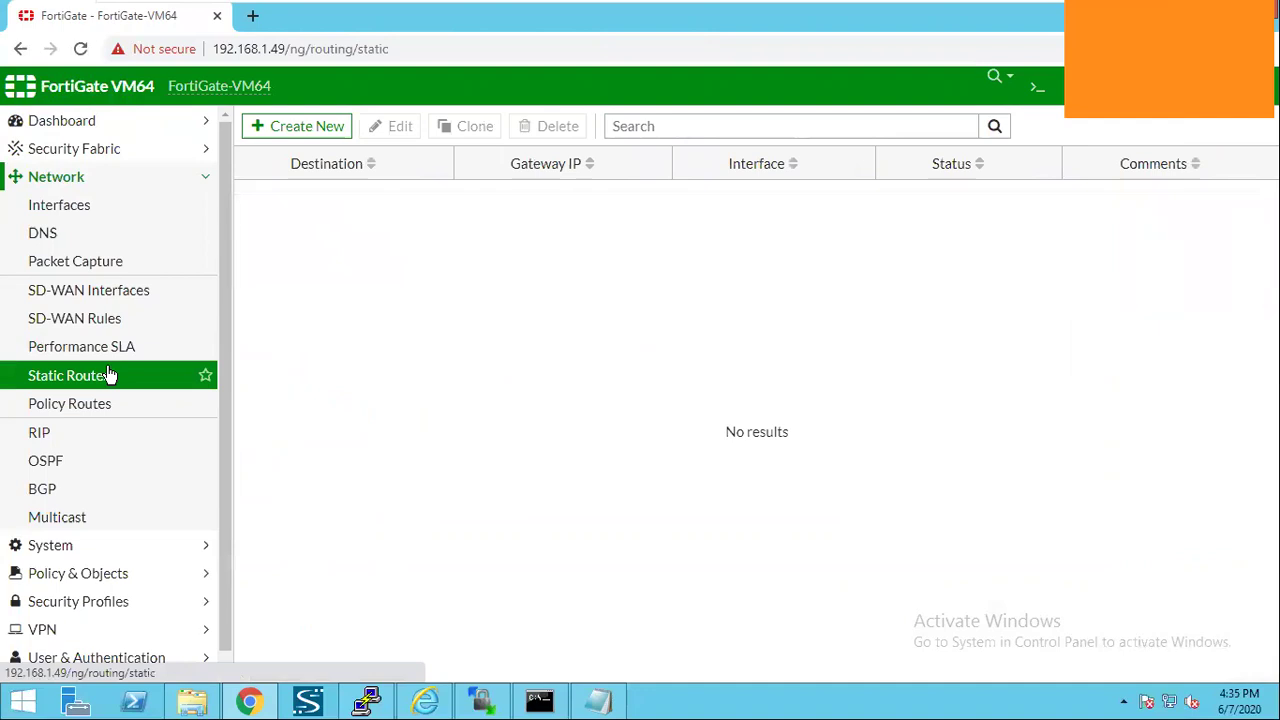
click(288, 130)
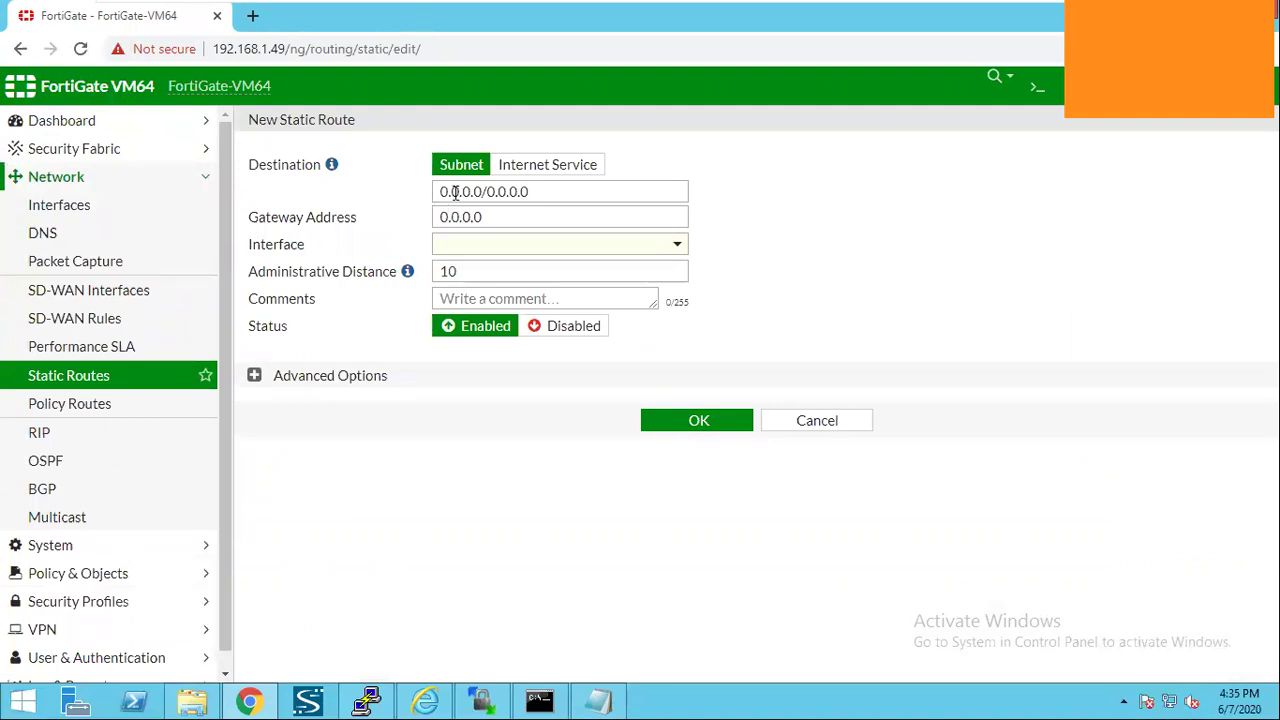
Save the route 0.0.0.0/0 through gateway 192.168.1.1 on Wan Interface (port1), then reopen the notes.
triple_click(522, 193)
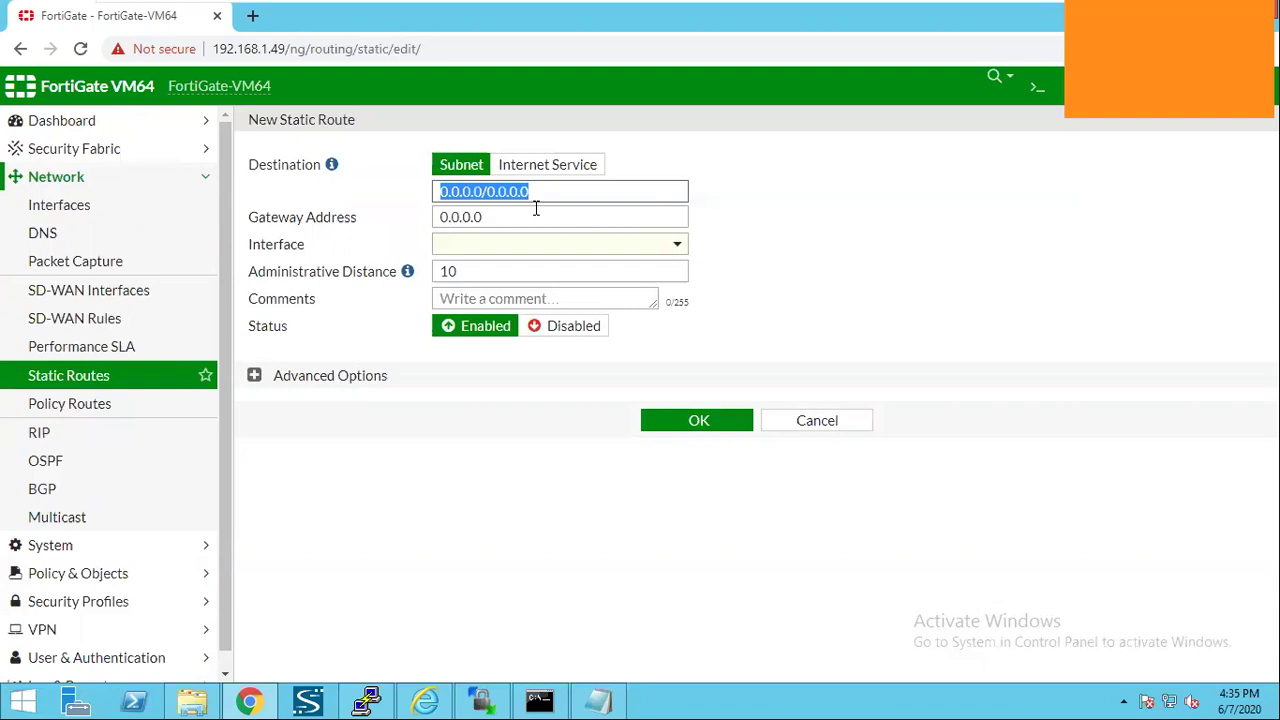
click(536, 208)
key(ctrl+a)
key(BackSpace)
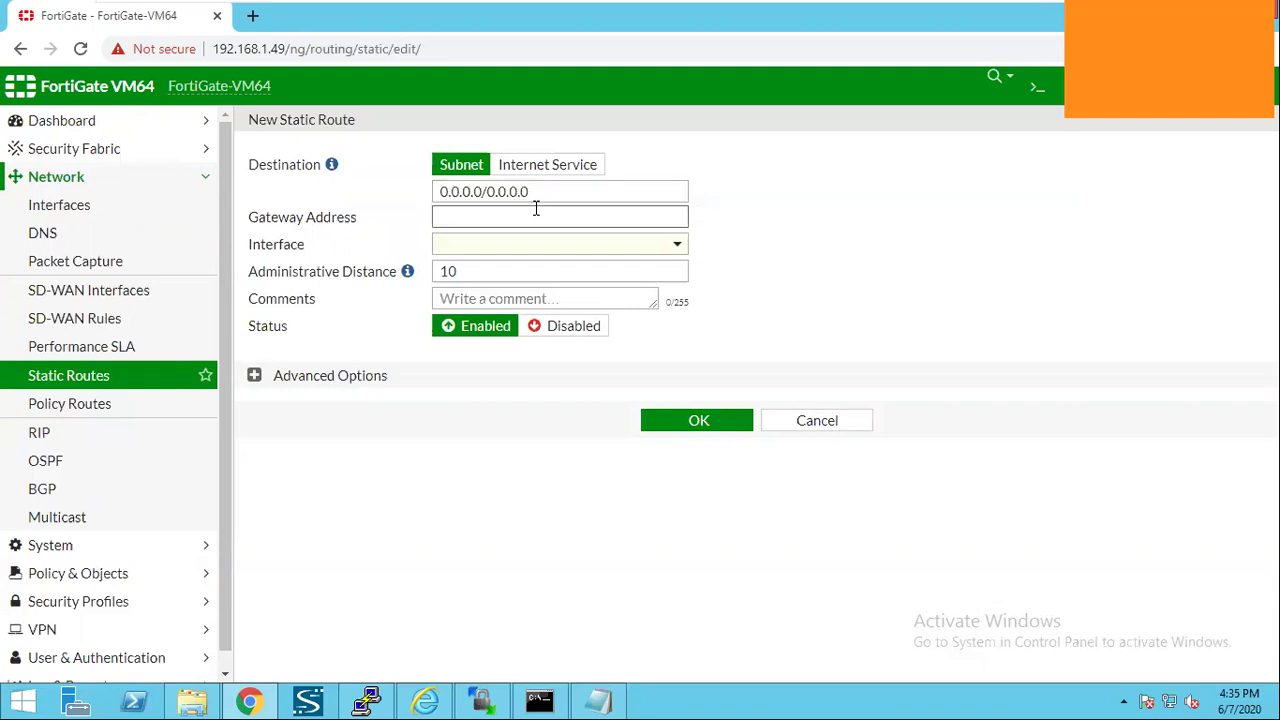
text(192.168.1.1)
key(Tab)
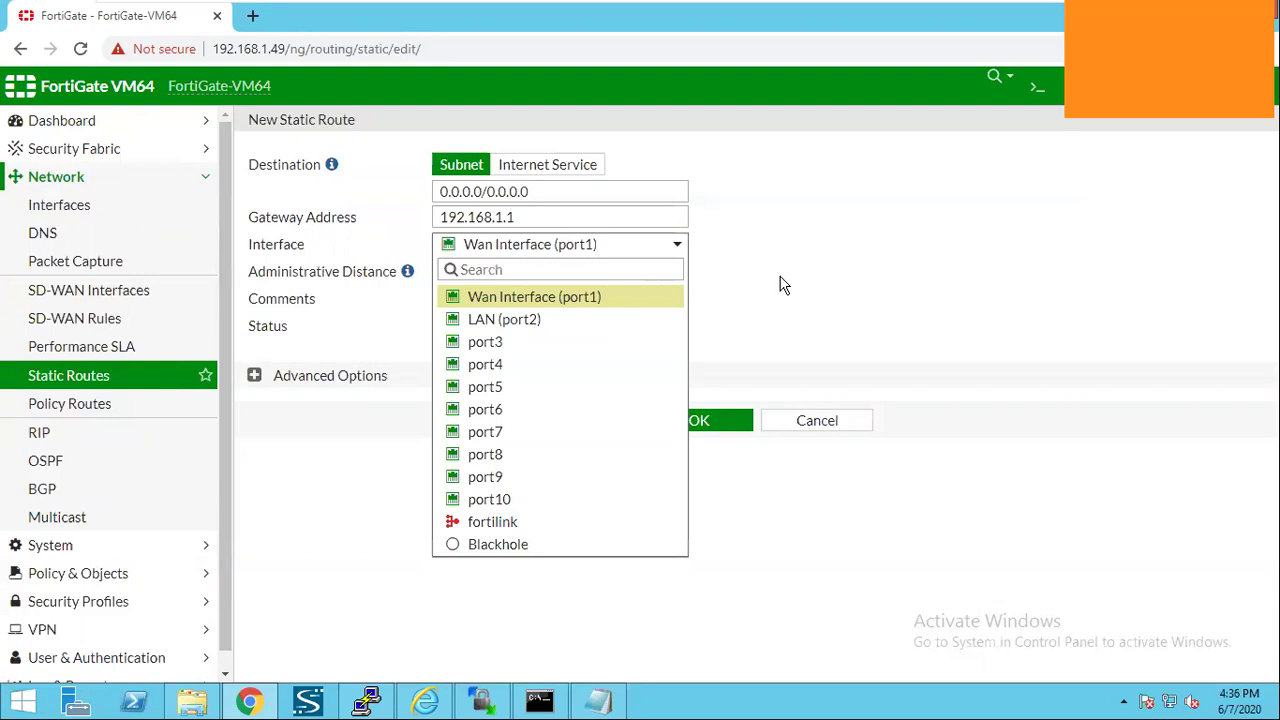
click(780, 277)
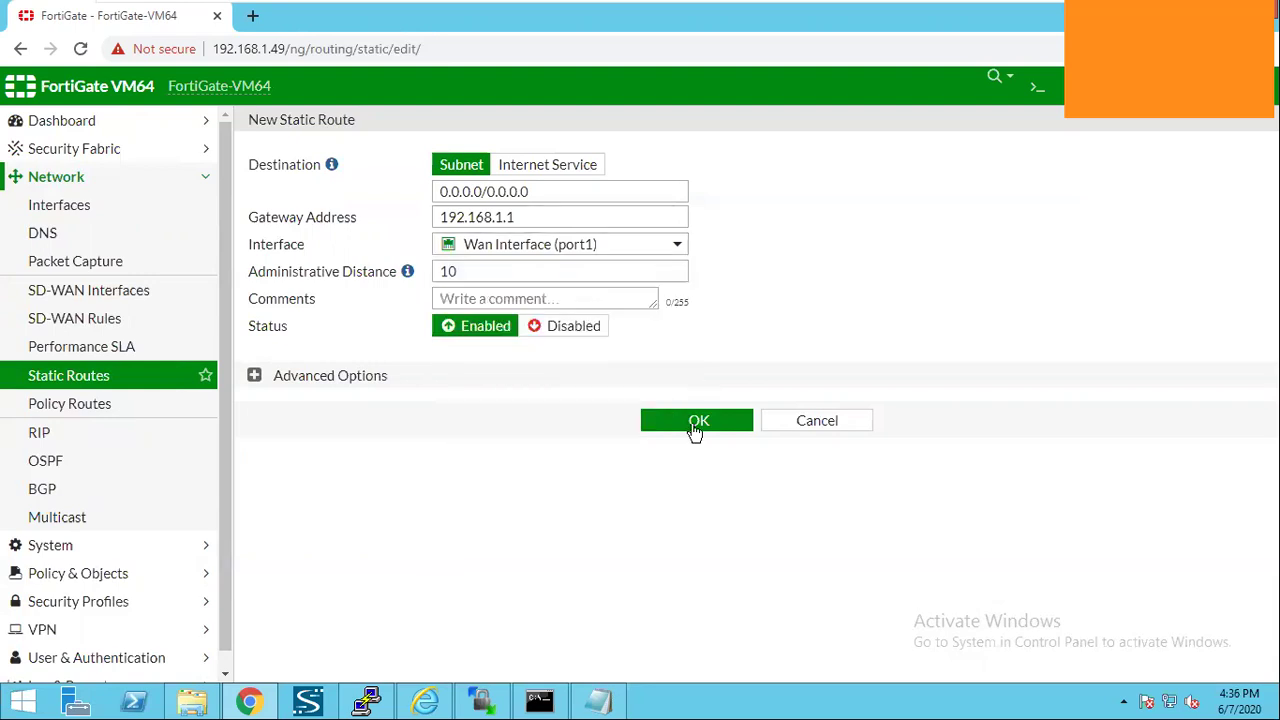
click(695, 421)
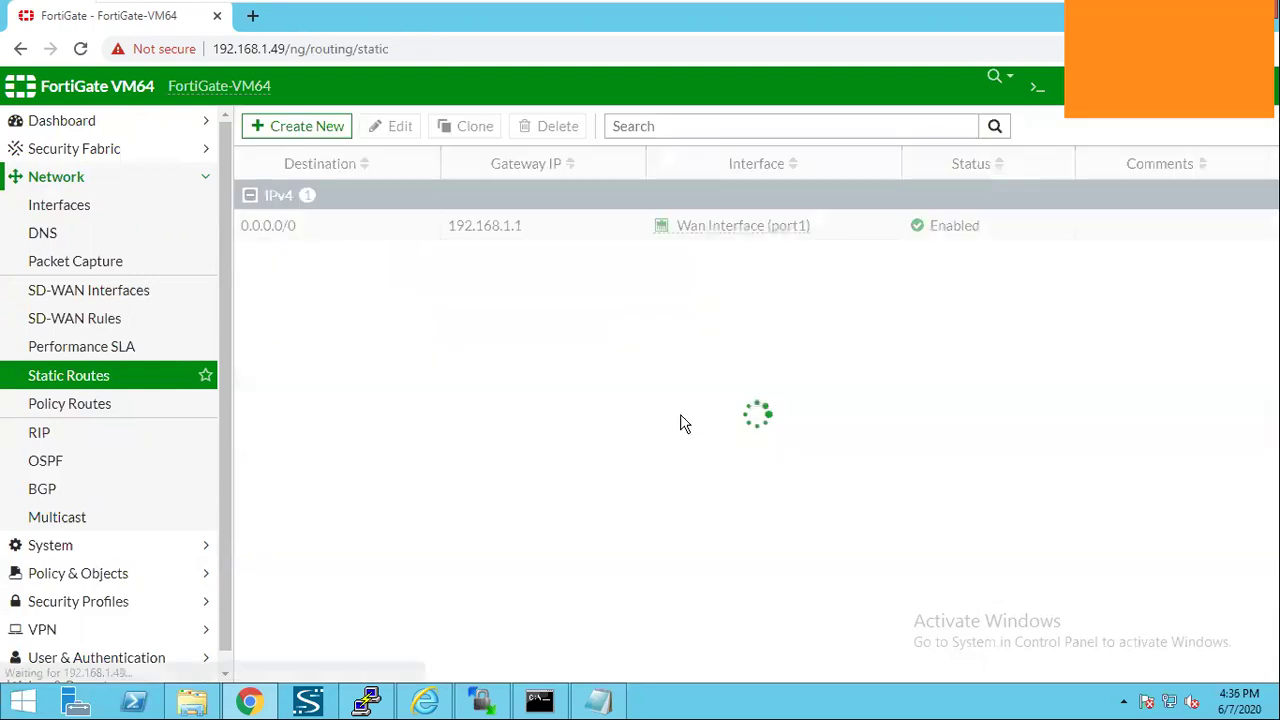
click(615, 702)
click(158, 331)
Minimize the Notepad checklist and switch over to the Ubuntu virtual machine.
shift+click(277, 489)
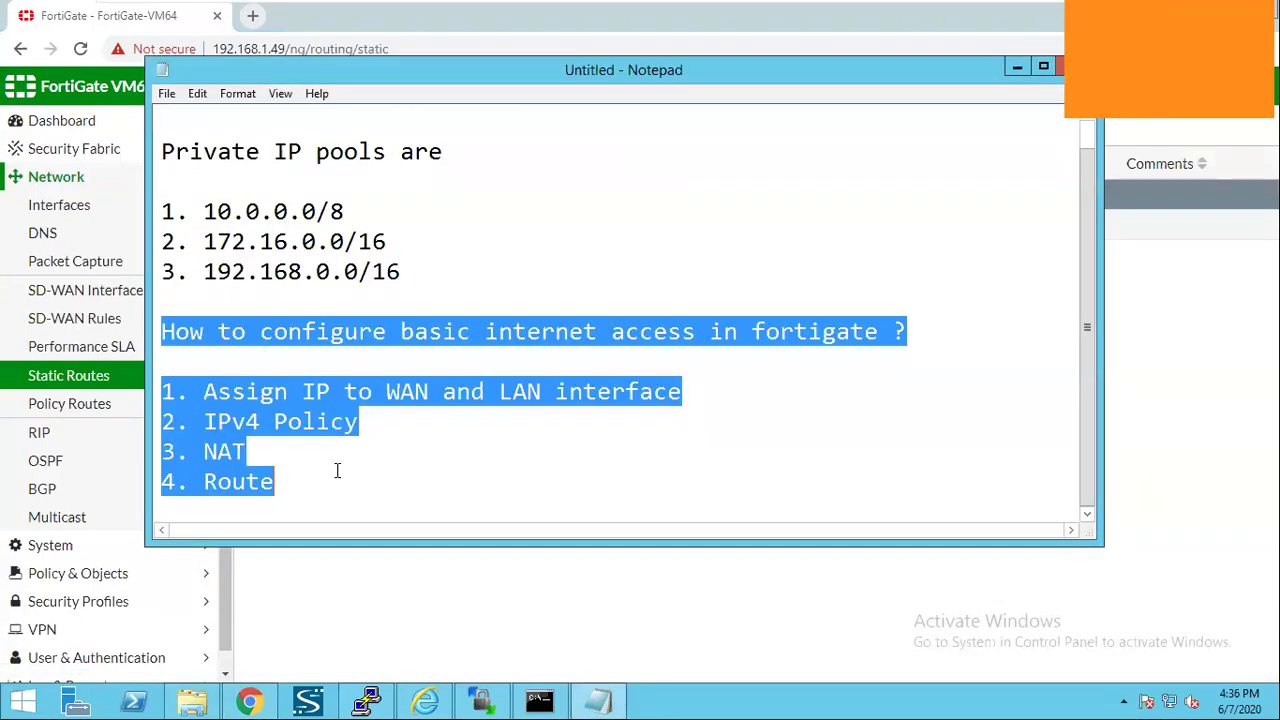
click(1015, 69)
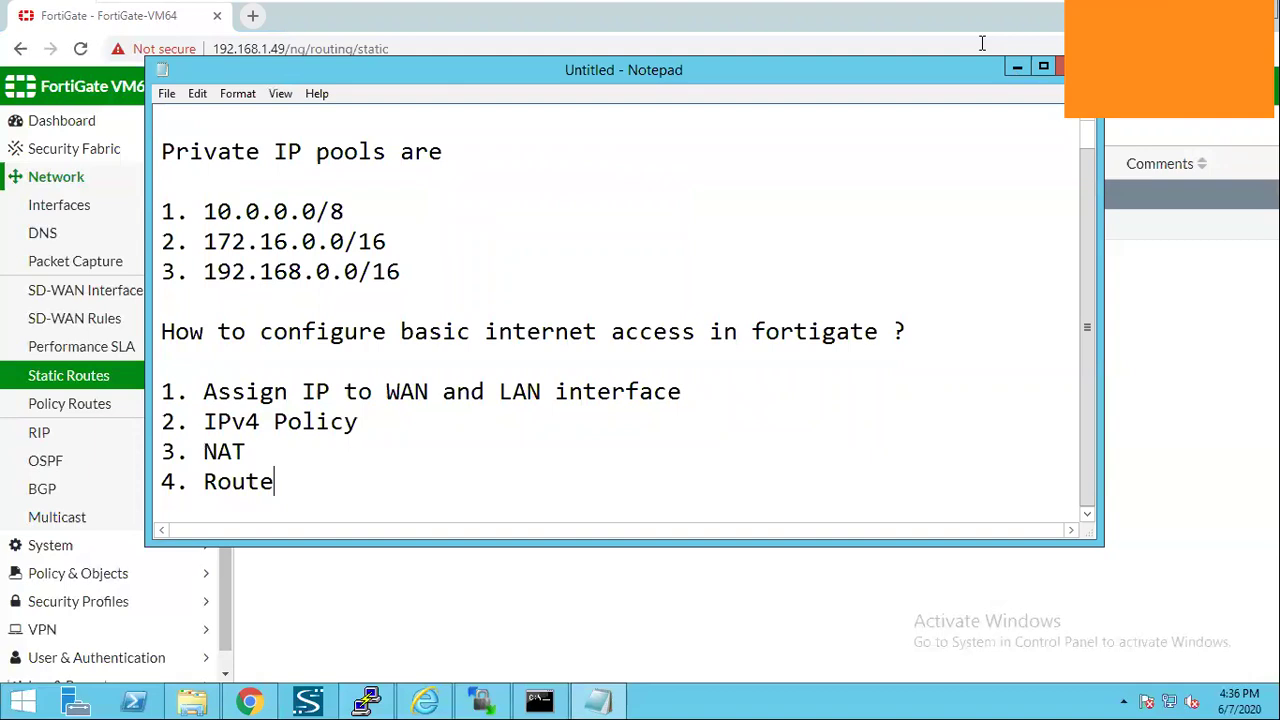
click(980, 20)
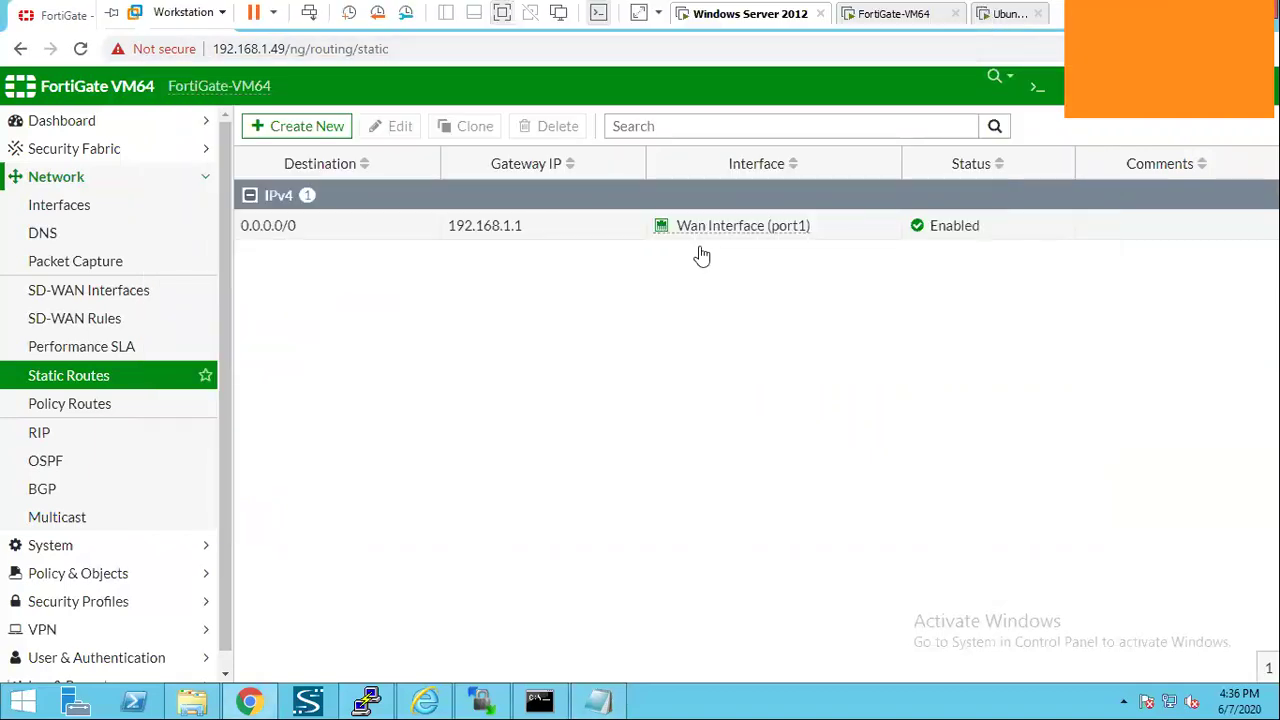
key(ctrl+alt+Left)
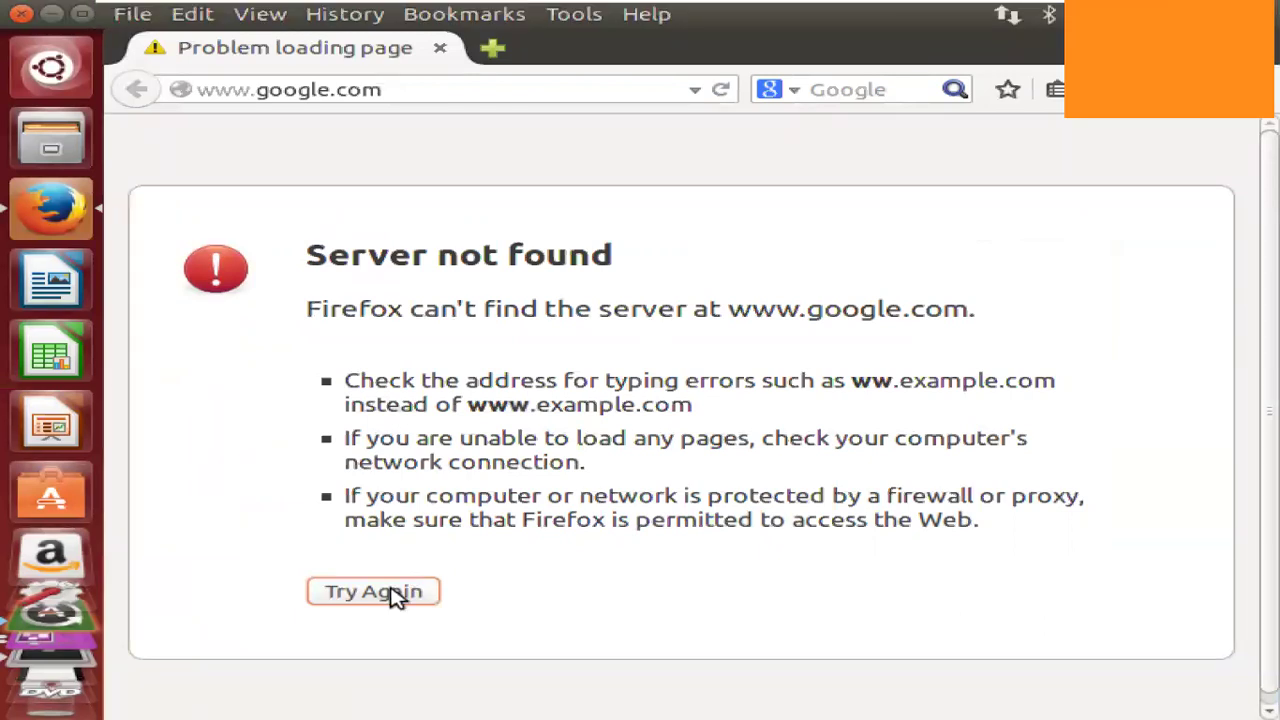
Retry google.com in Ubuntu's Firefox so the Google homepage loads, then return to Windows Server.
click(478, 527)
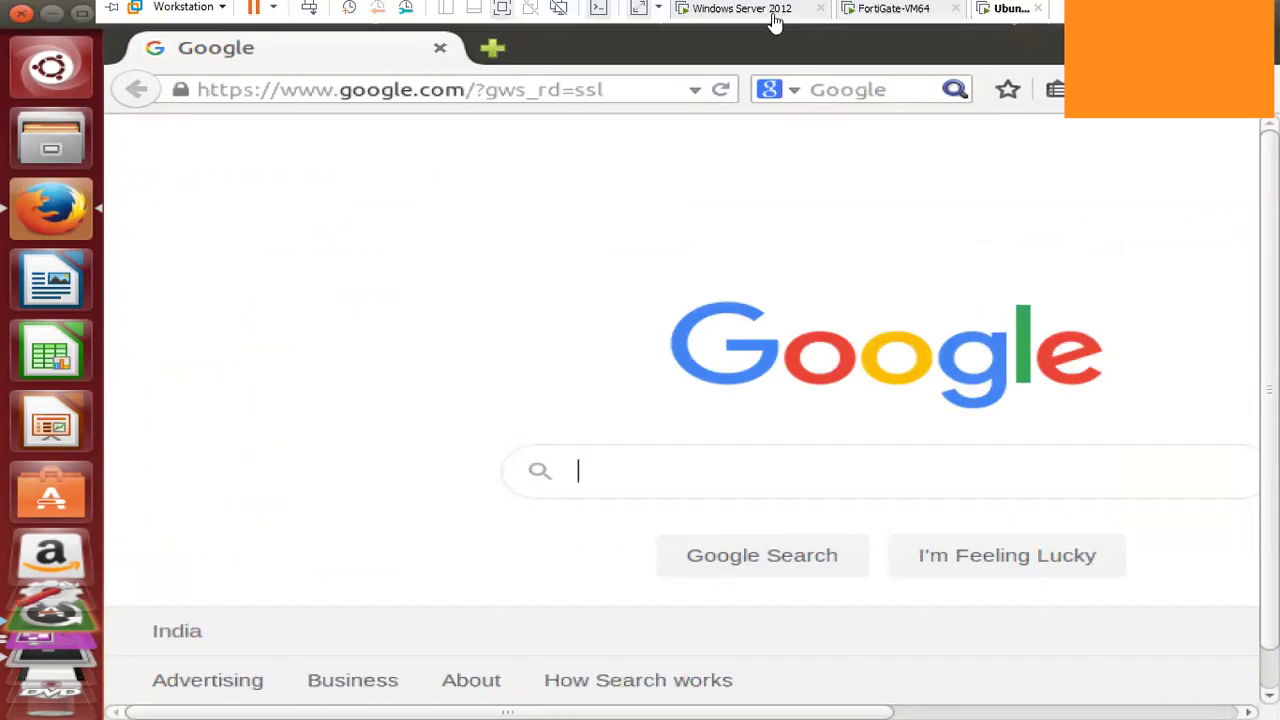
click(773, 18)
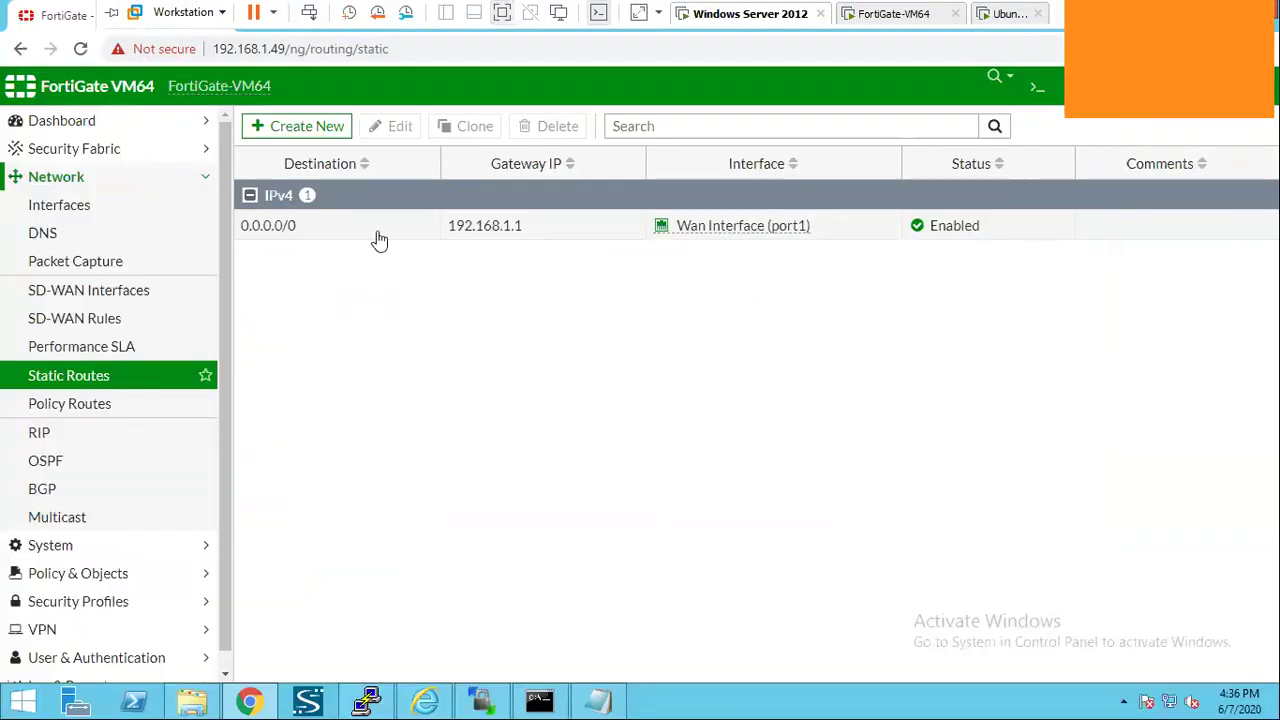
Set the 0.0.0.0/0 route via 192.168.1.1 to Disabled and go back to Ubuntu's Firefox.
click(400, 132)
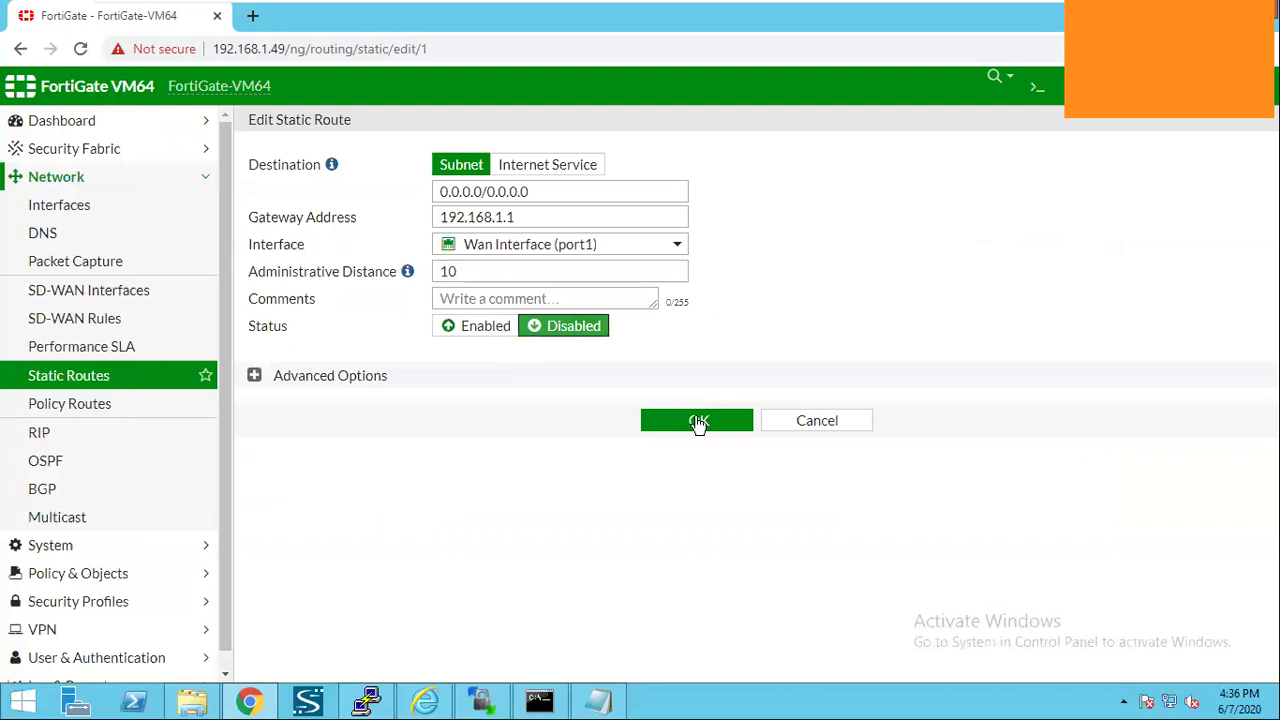
click(698, 421)
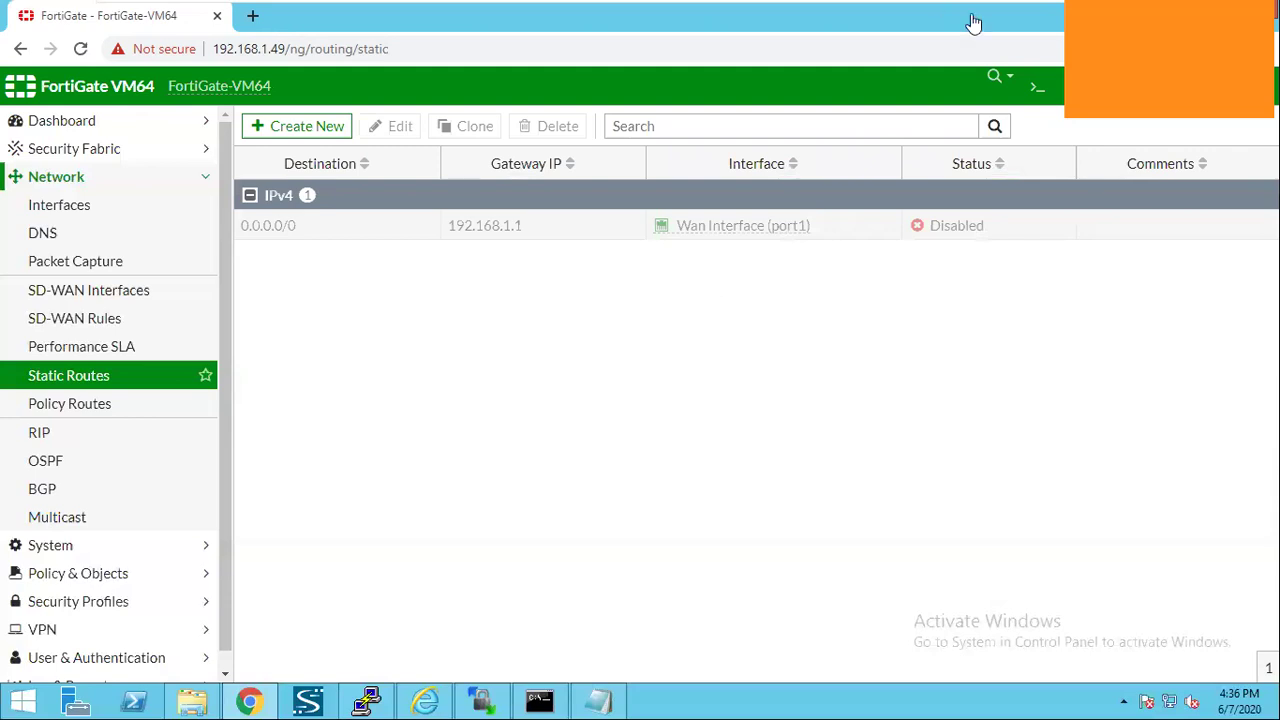
click(1010, 14)
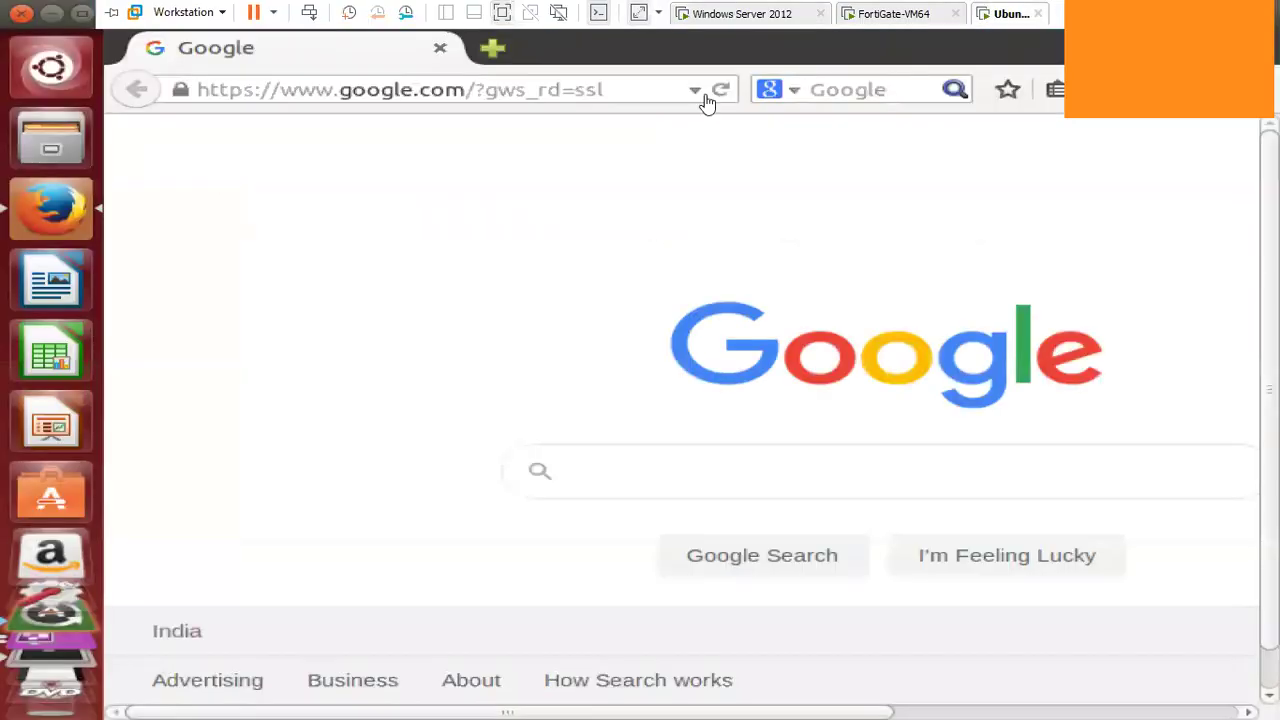
Reload Google, then load facebook.com in a new Firefox tab.
click(718, 162)
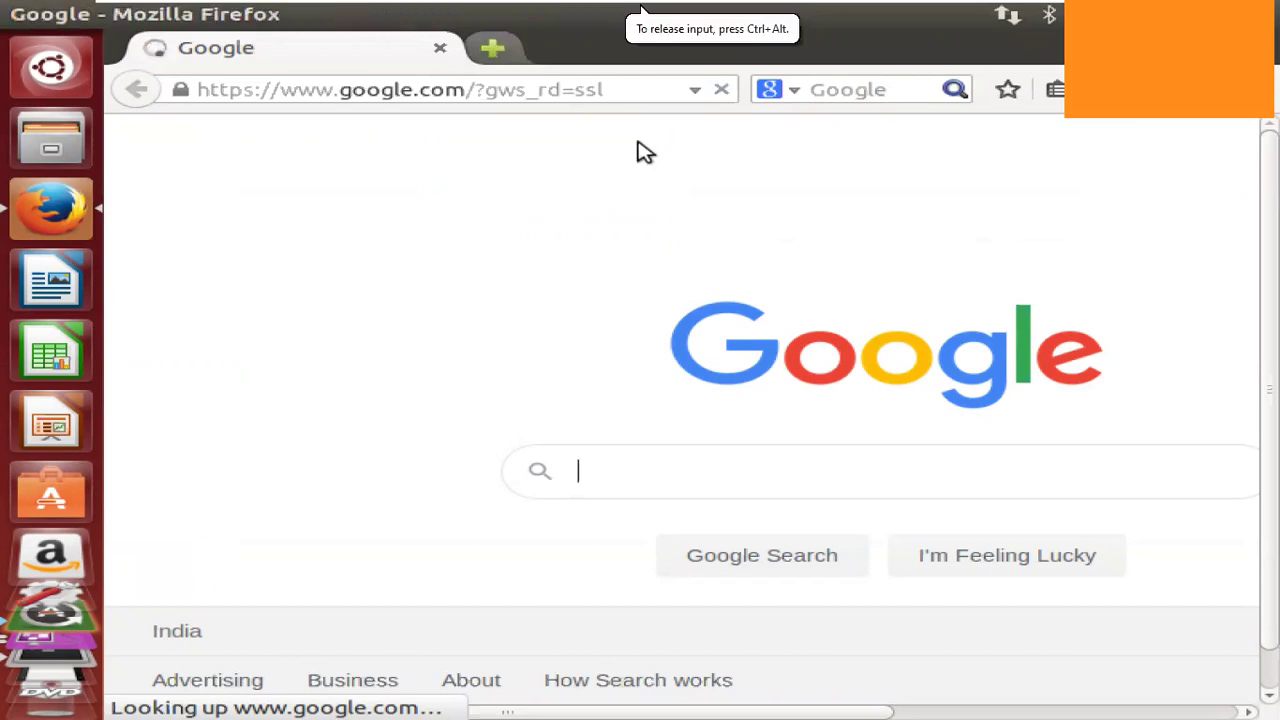
key(ctrl+t)
text(faceboo)
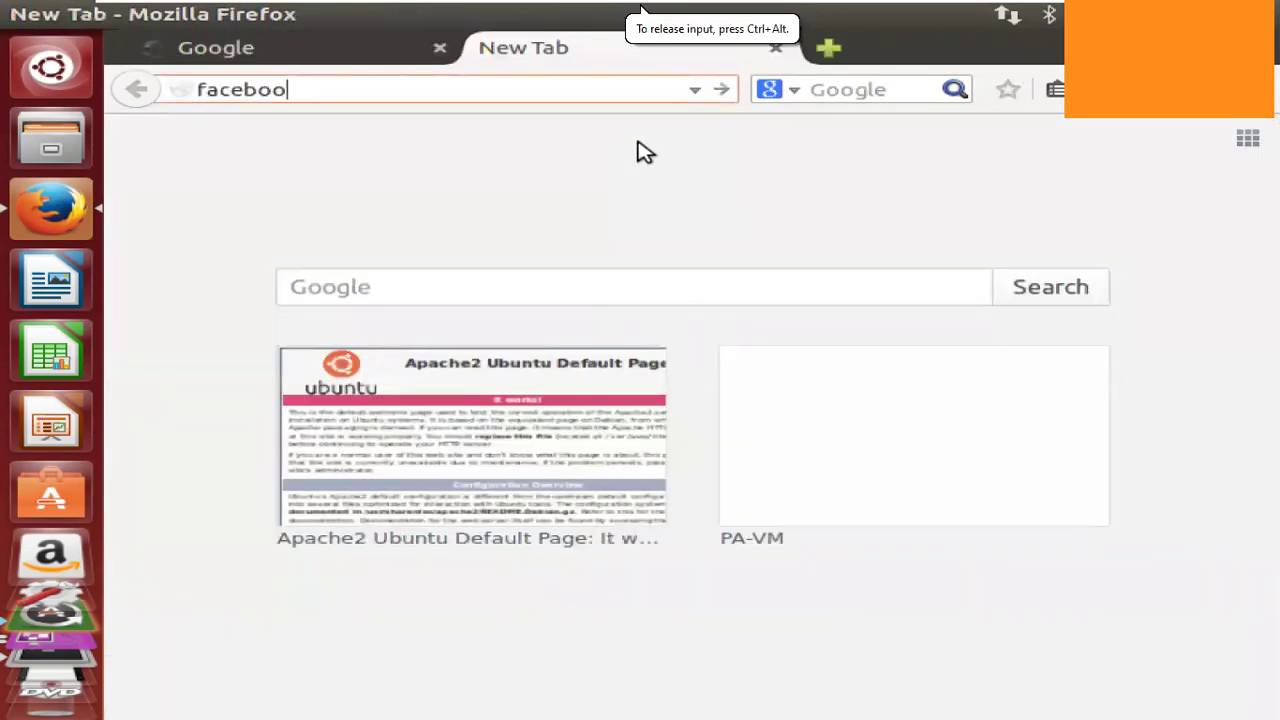
text(k.com)
key(Return)
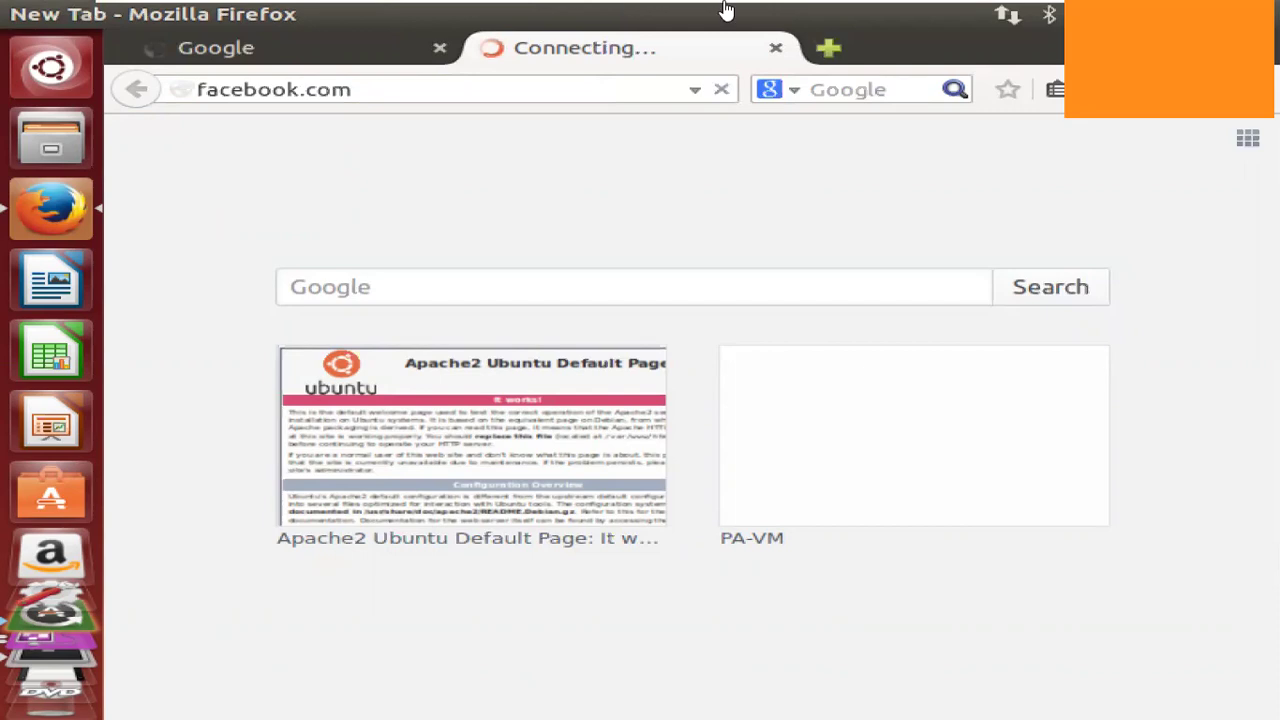
Enable the 0.0.0.0/0 default static route in FortiGate and save it.
mouse_move(726, 10)
click(765, 13)
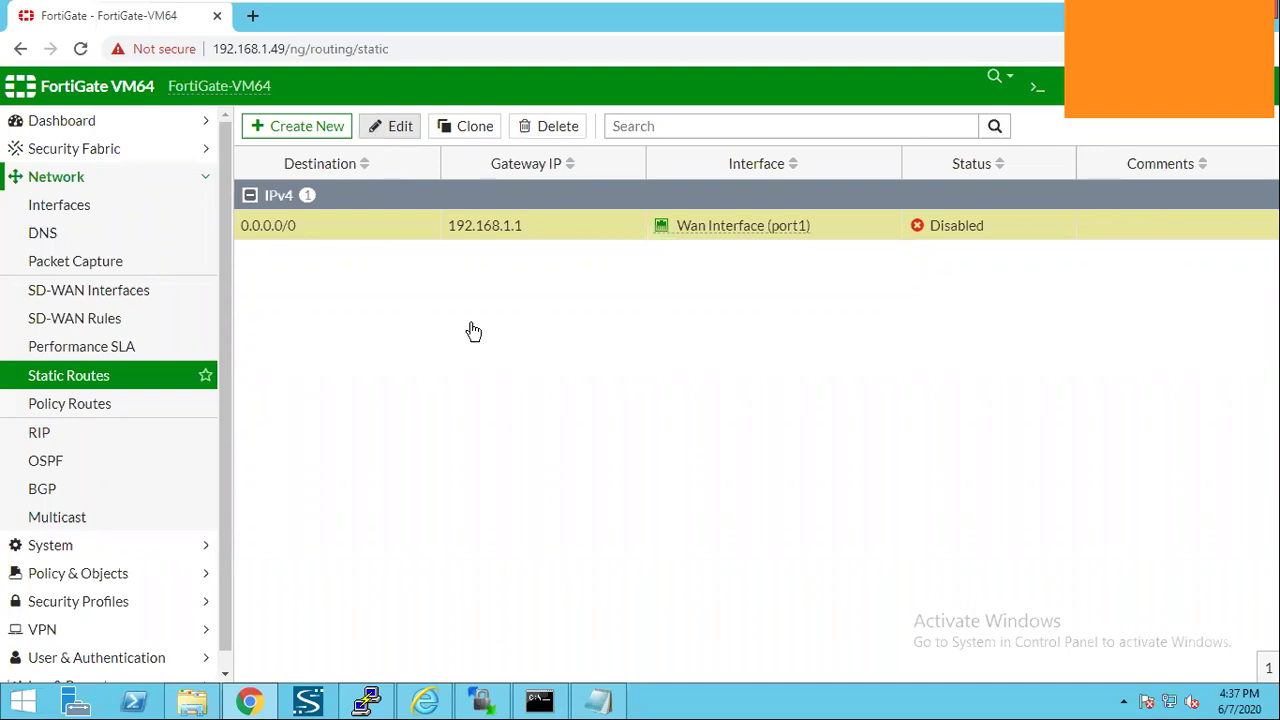
click(666, 425)
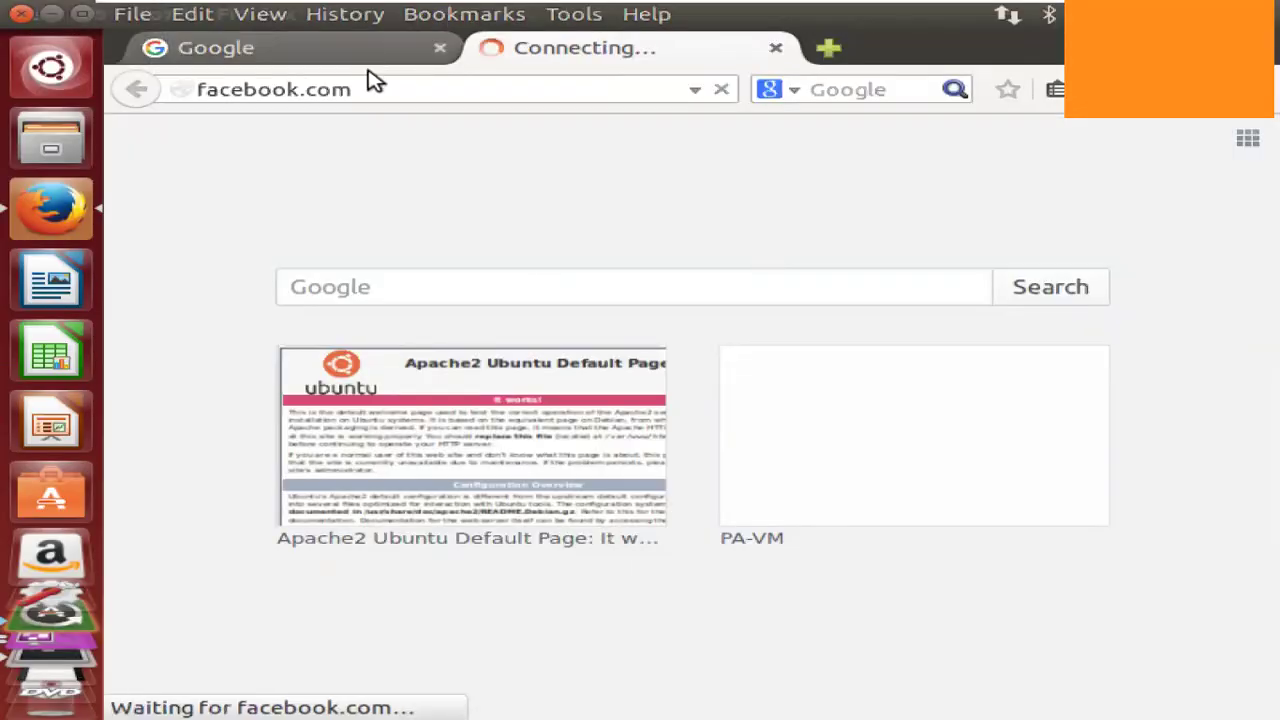
Check the Facebook tab loads the login page, then return to the FortiGate machine.
click(367, 60)
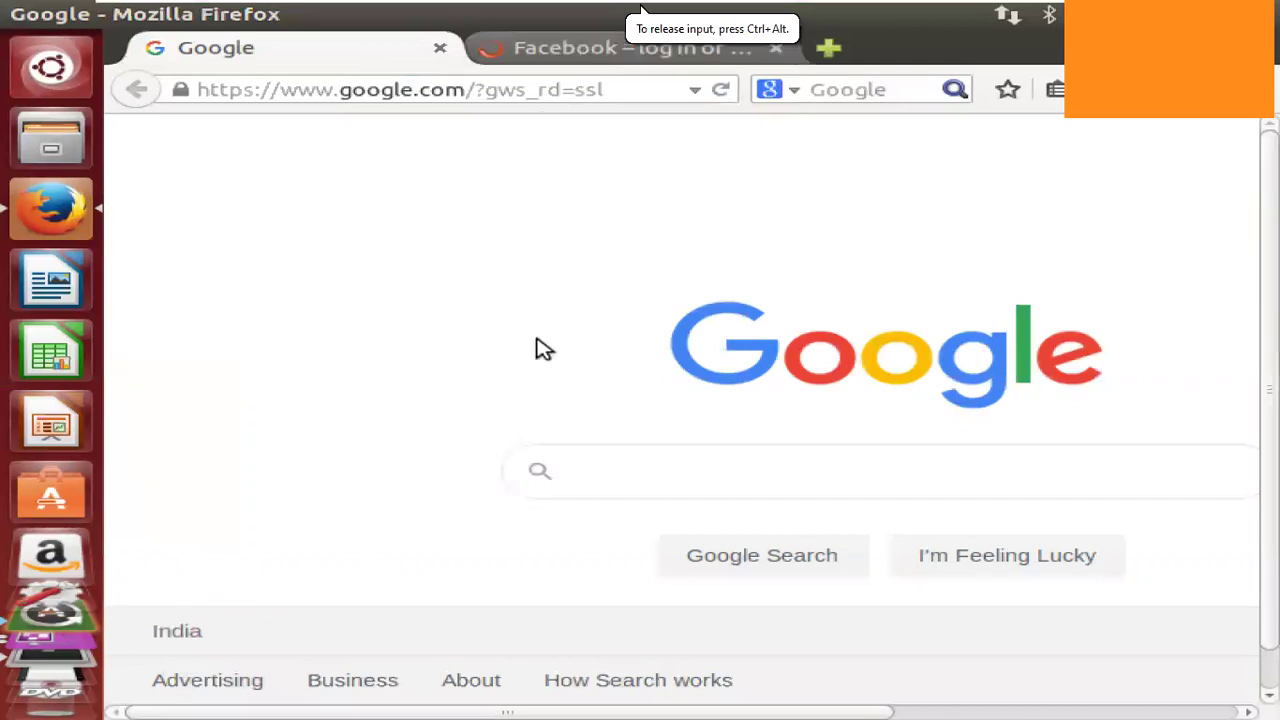
key(ctrl+Tab)
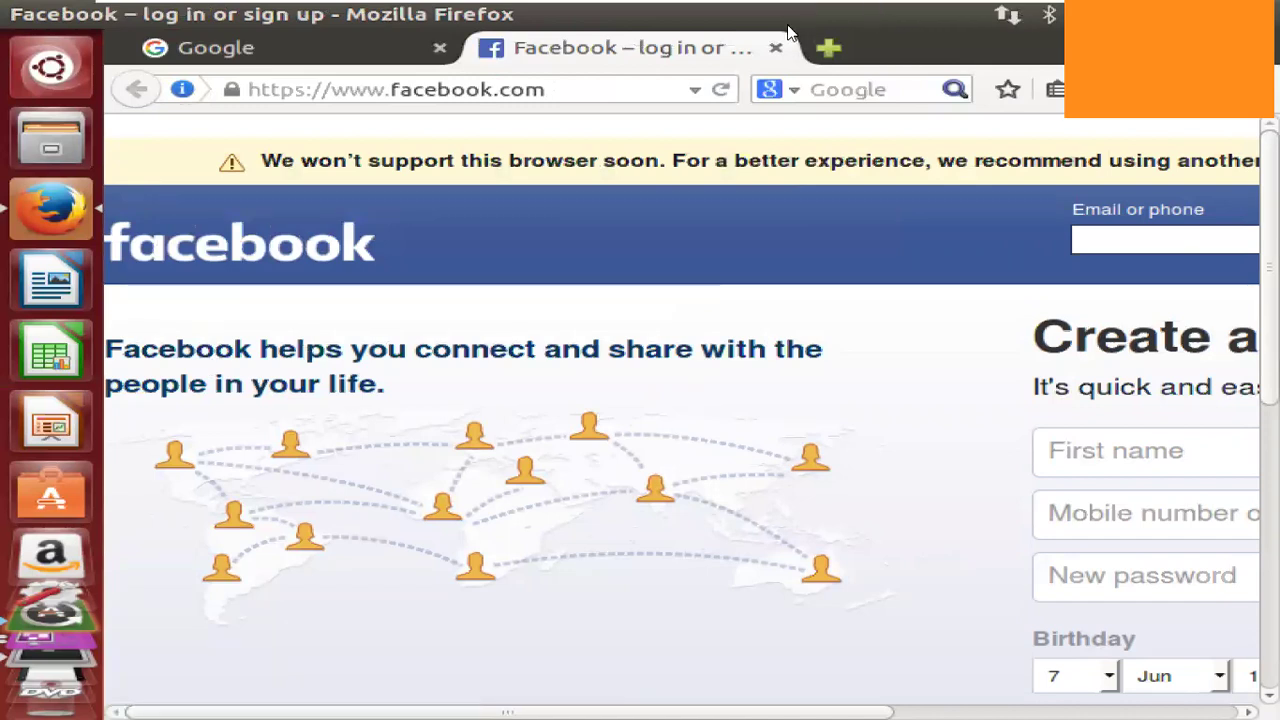
mouse_move(790, 28)
click(752, 16)
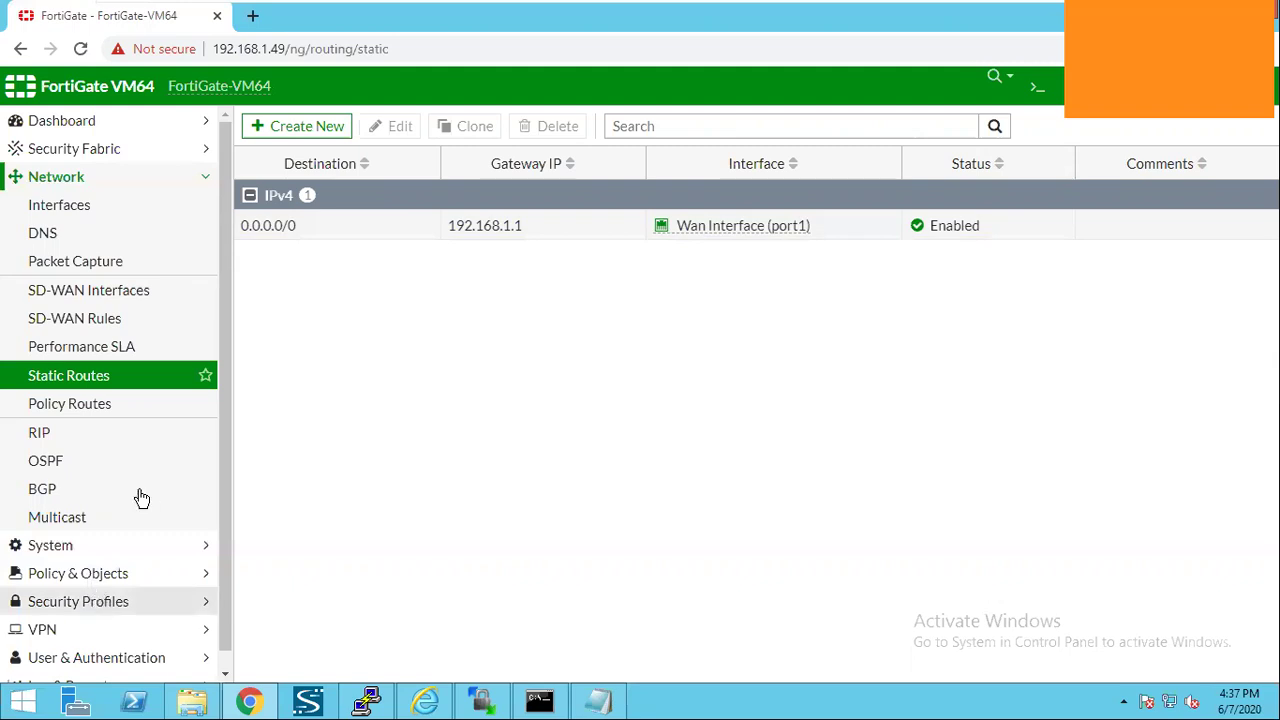
Expand the Security Profiles section in the FortiGate sidebar.
click(138, 602)
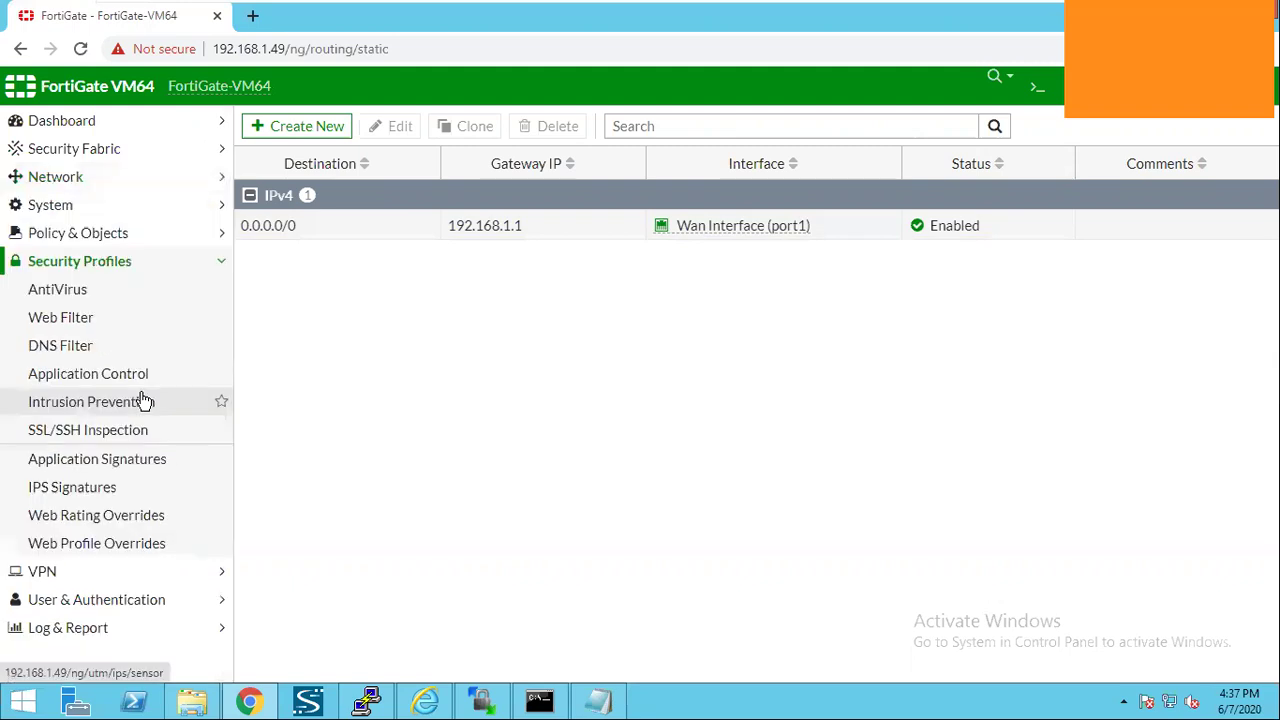
Browse the web filter profiles and firewall addresses, then open the Internet Service Database.
click(118, 330)
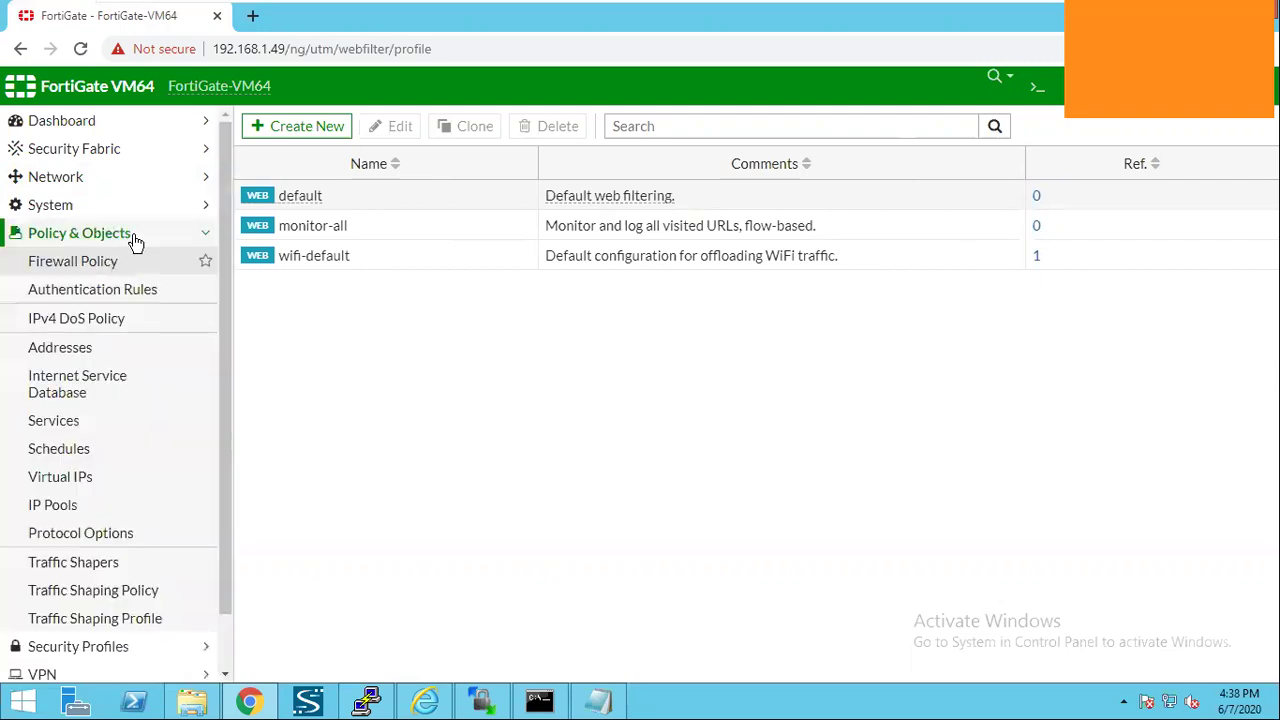
click(84, 349)
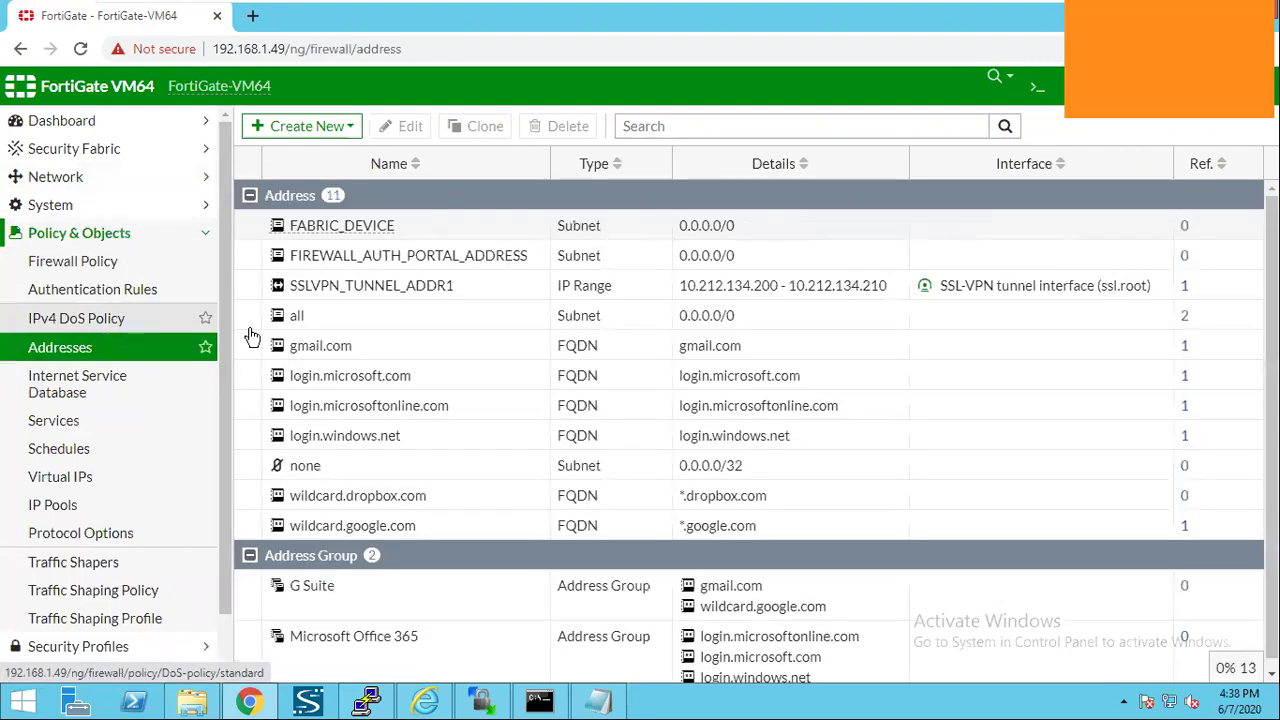
click(316, 132)
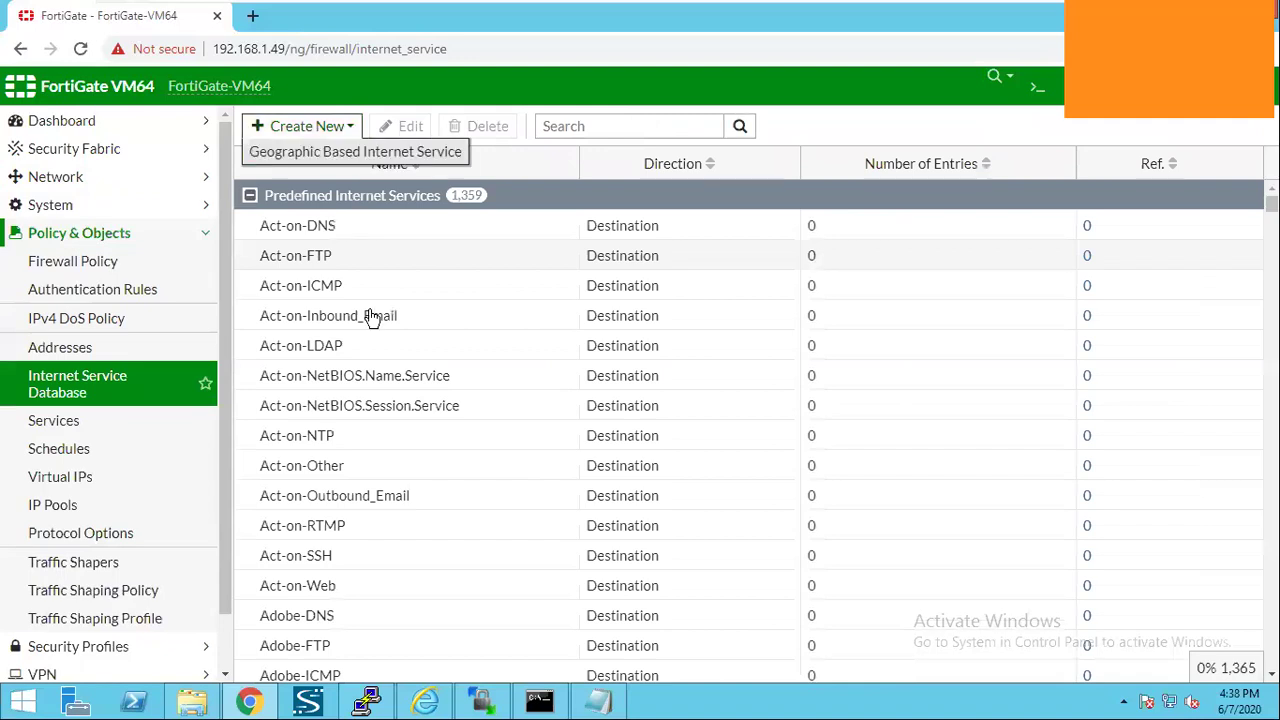
click(370, 317)
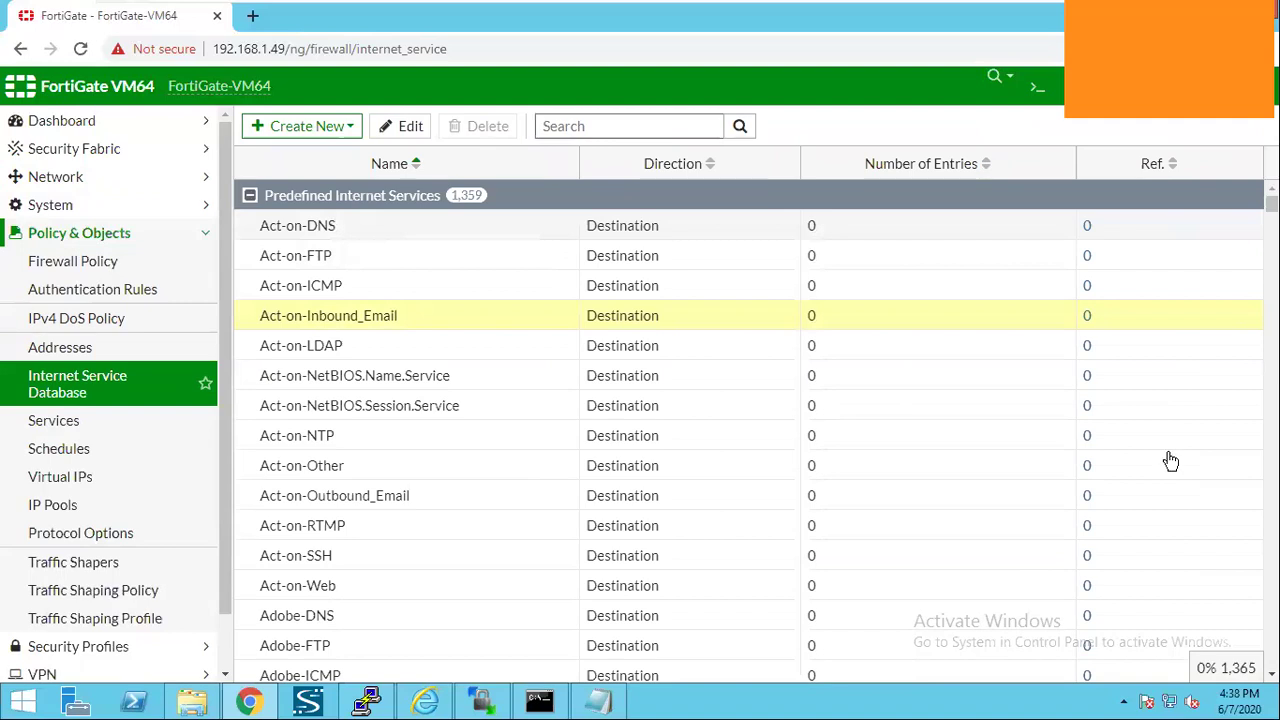
Search the Internet Service Database for 'facebook' and select Facebook-Web.
click(701, 128)
text(facebook)
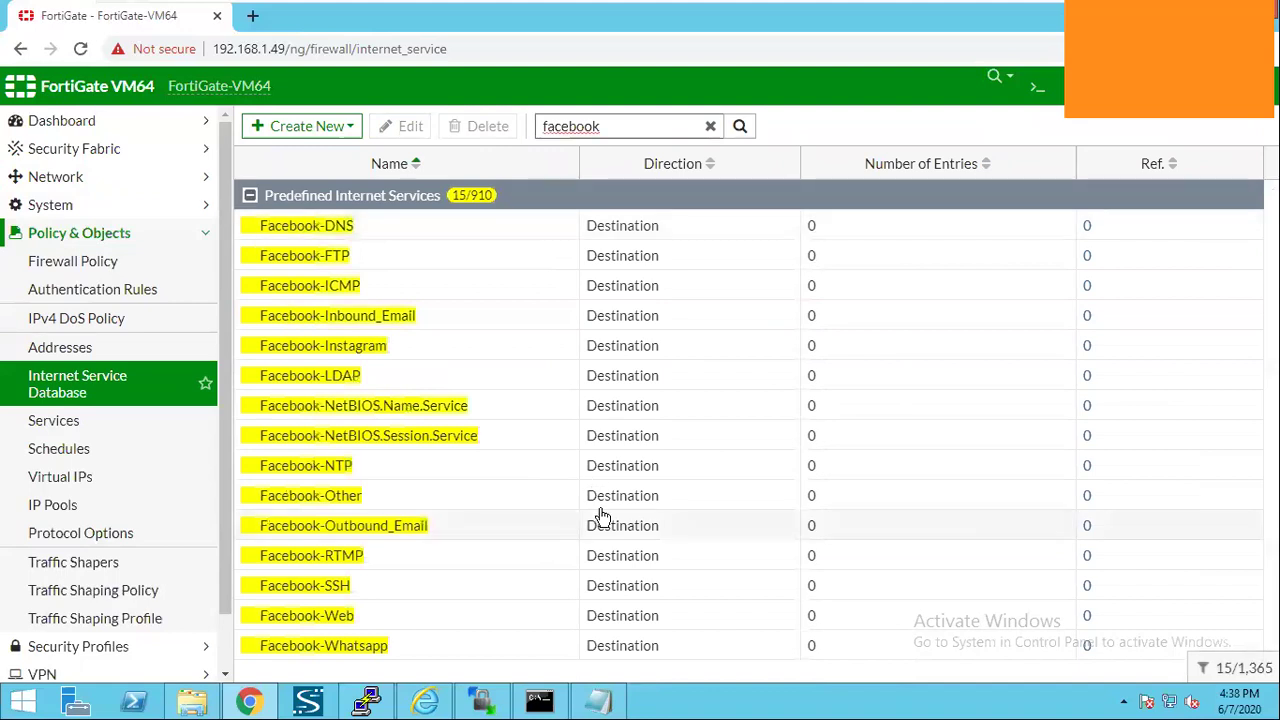
click(374, 620)
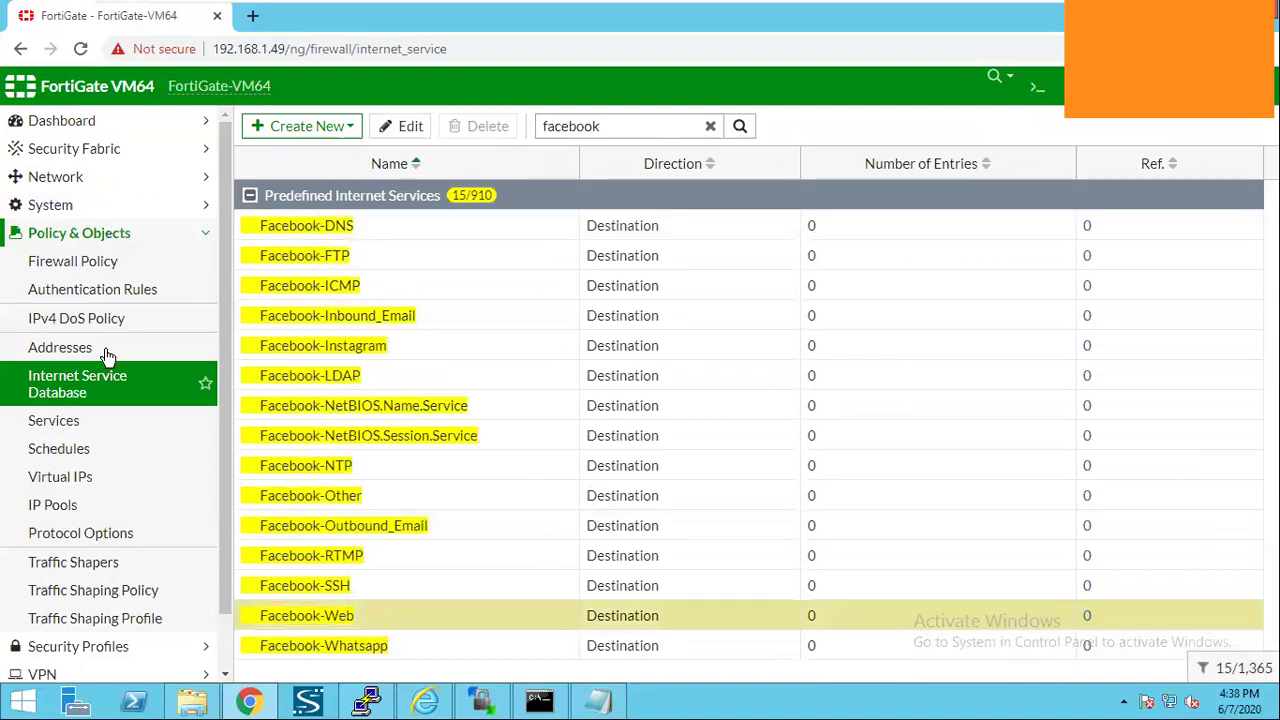
click(141, 266)
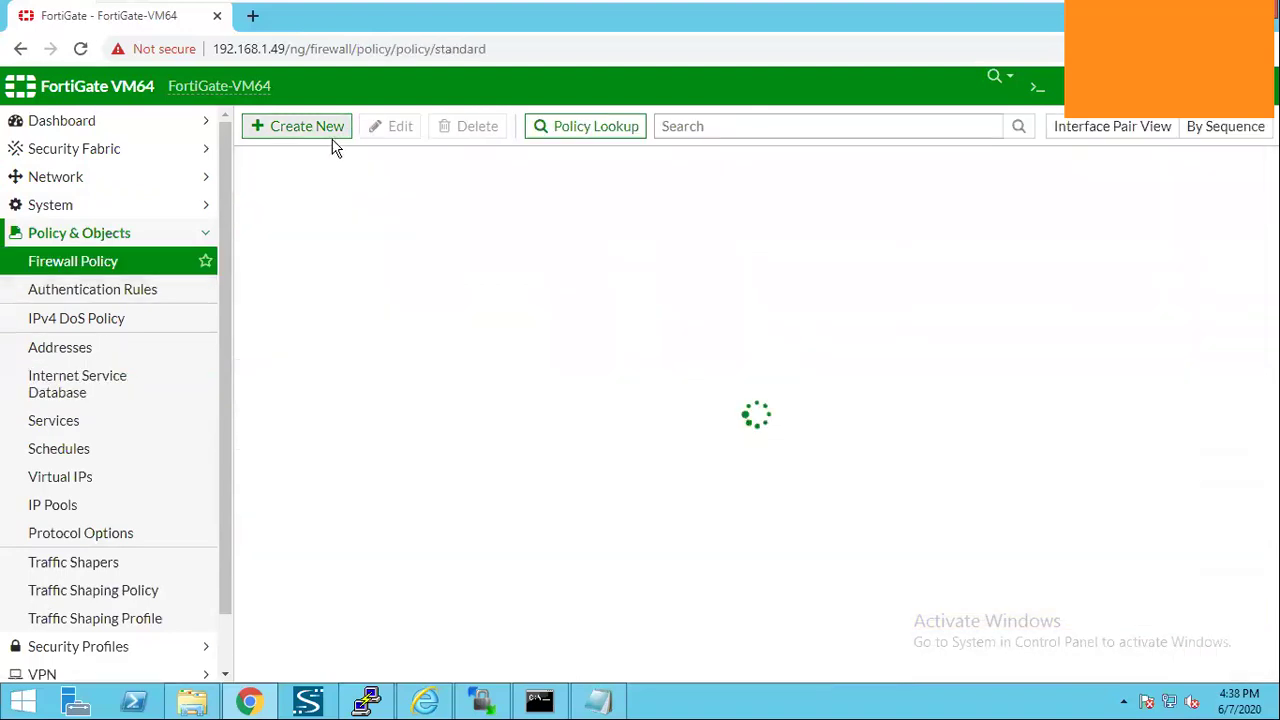
Start a Block_Facebook policy from LAN (port2) to Wan Interface (port1) with source all.
click(300, 127)
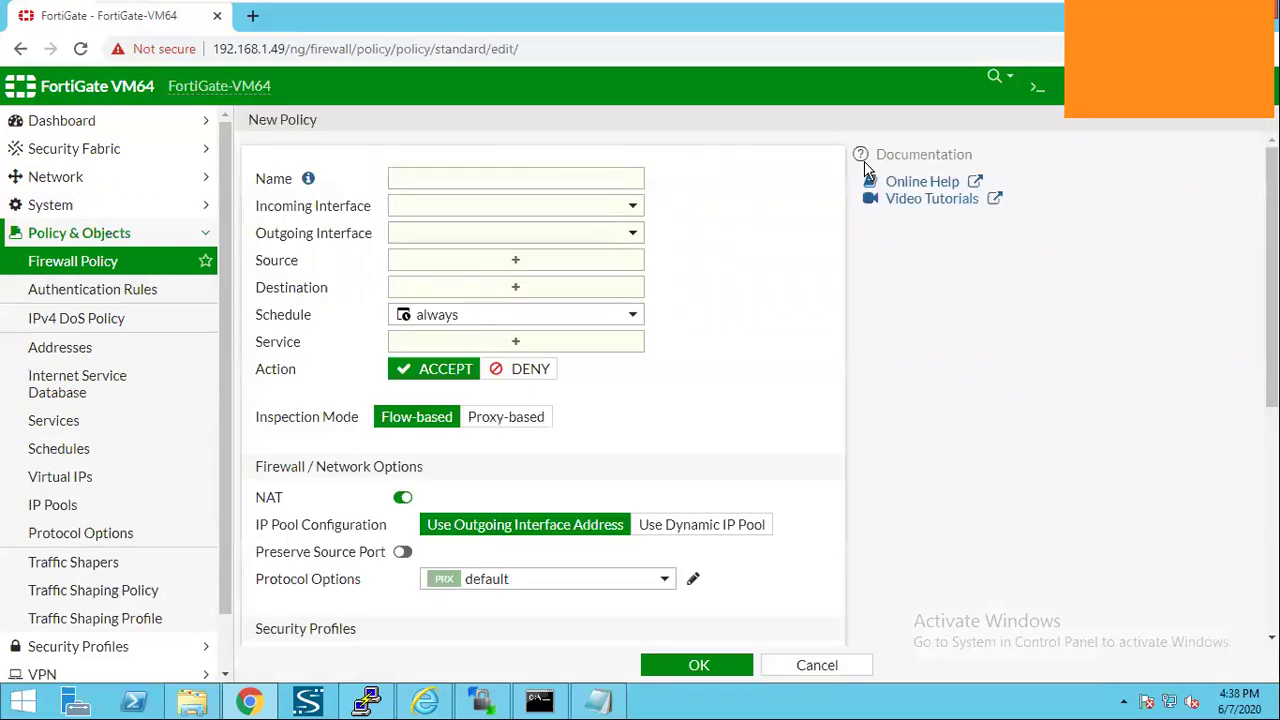
text(Block_Facebook)
click(634, 208)
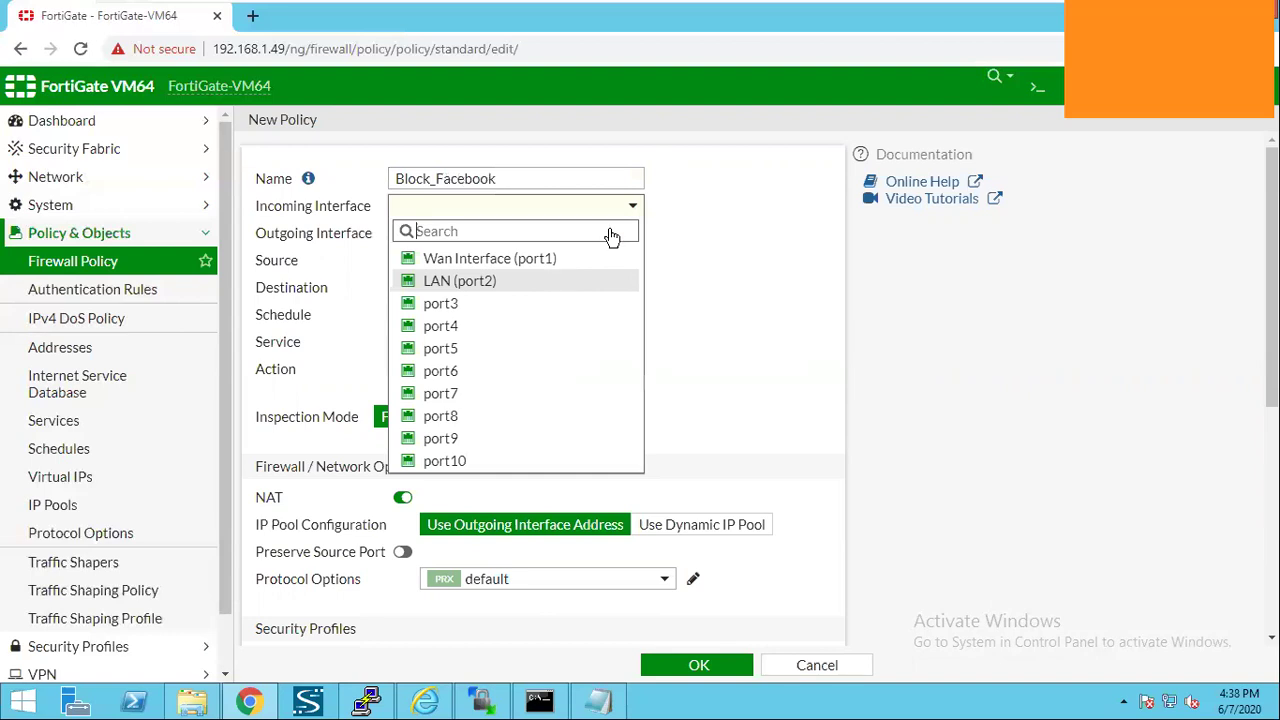
click(571, 284)
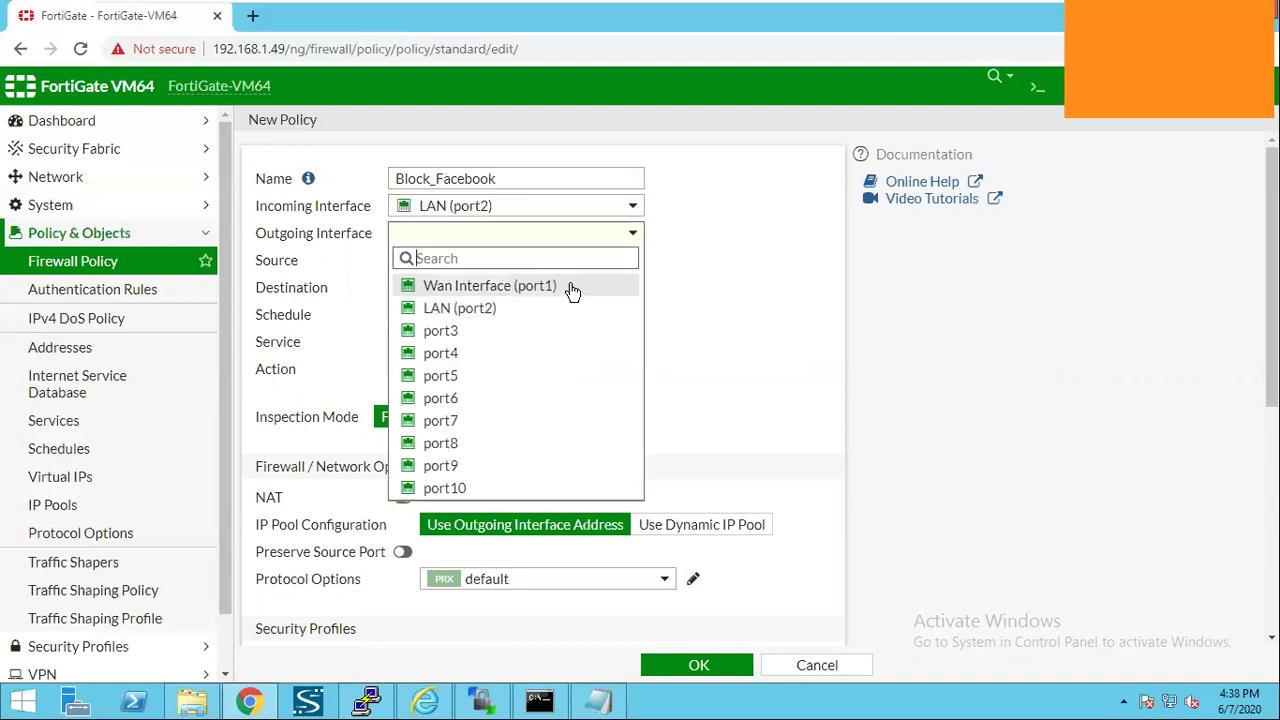
click(572, 288)
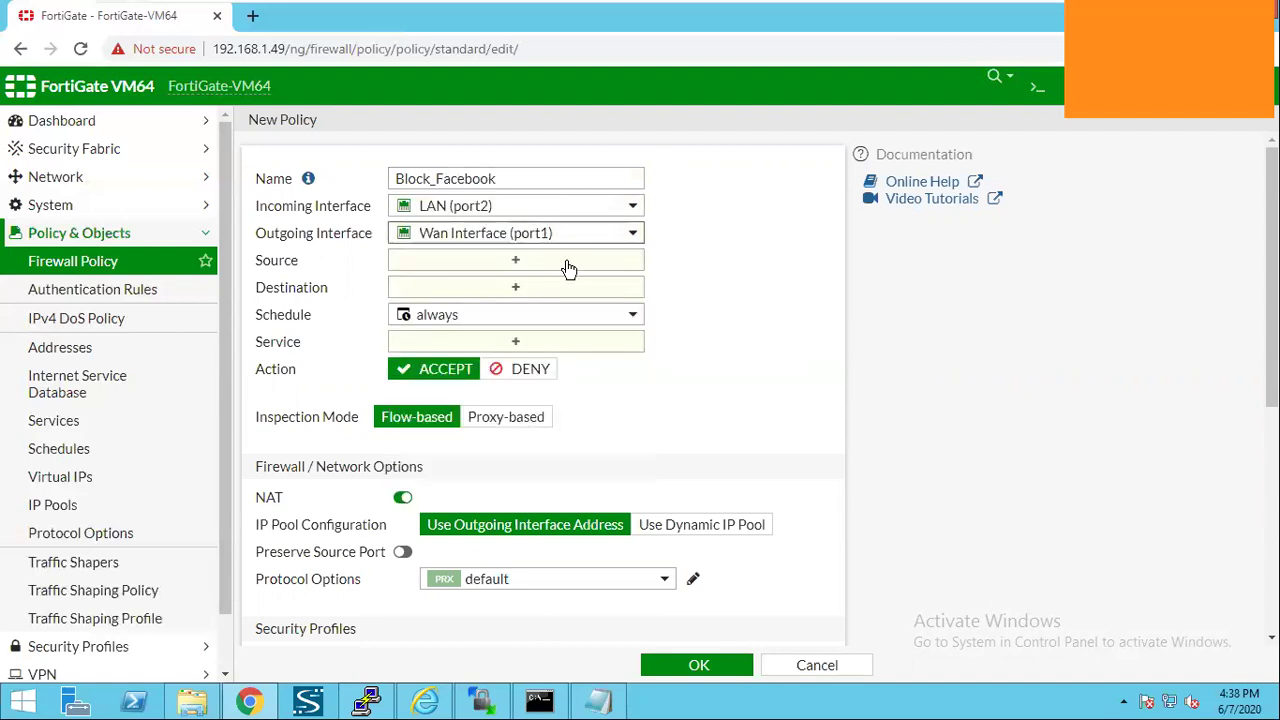
click(566, 262)
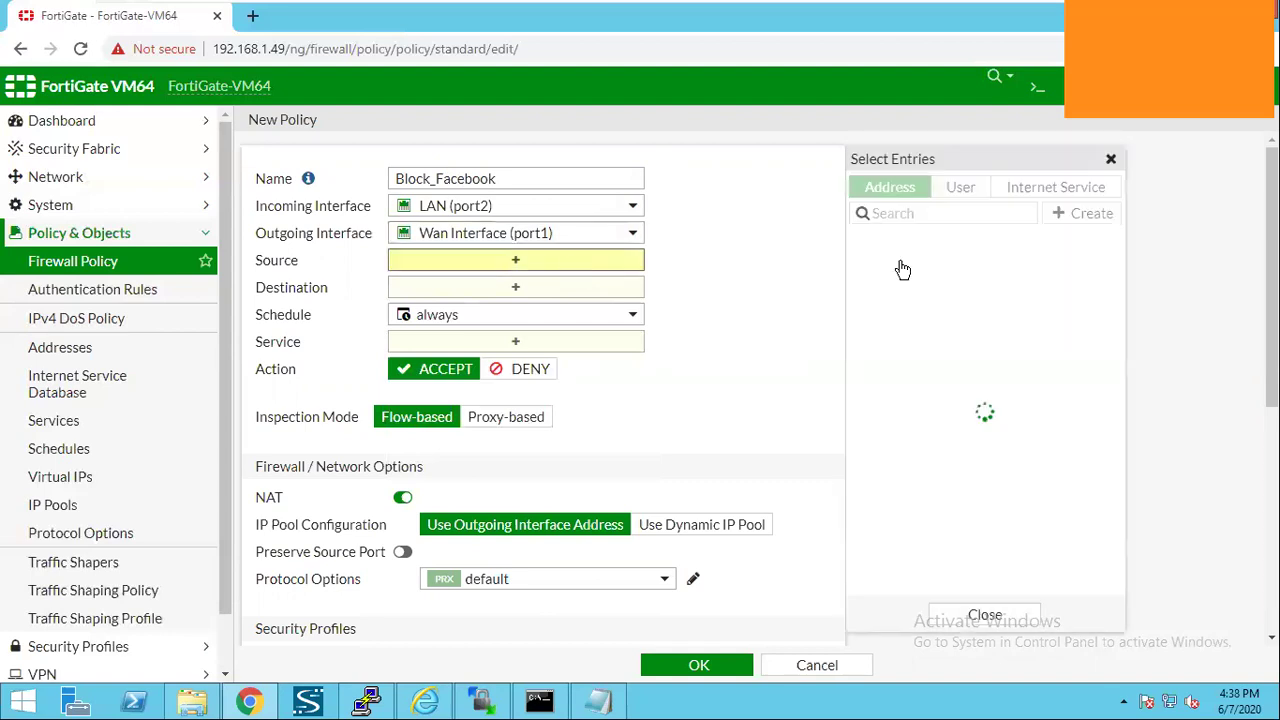
click(900, 266)
Set destination to Facebook-DNS and Facebook-Web, action DENY, and save the policy.
click(568, 308)
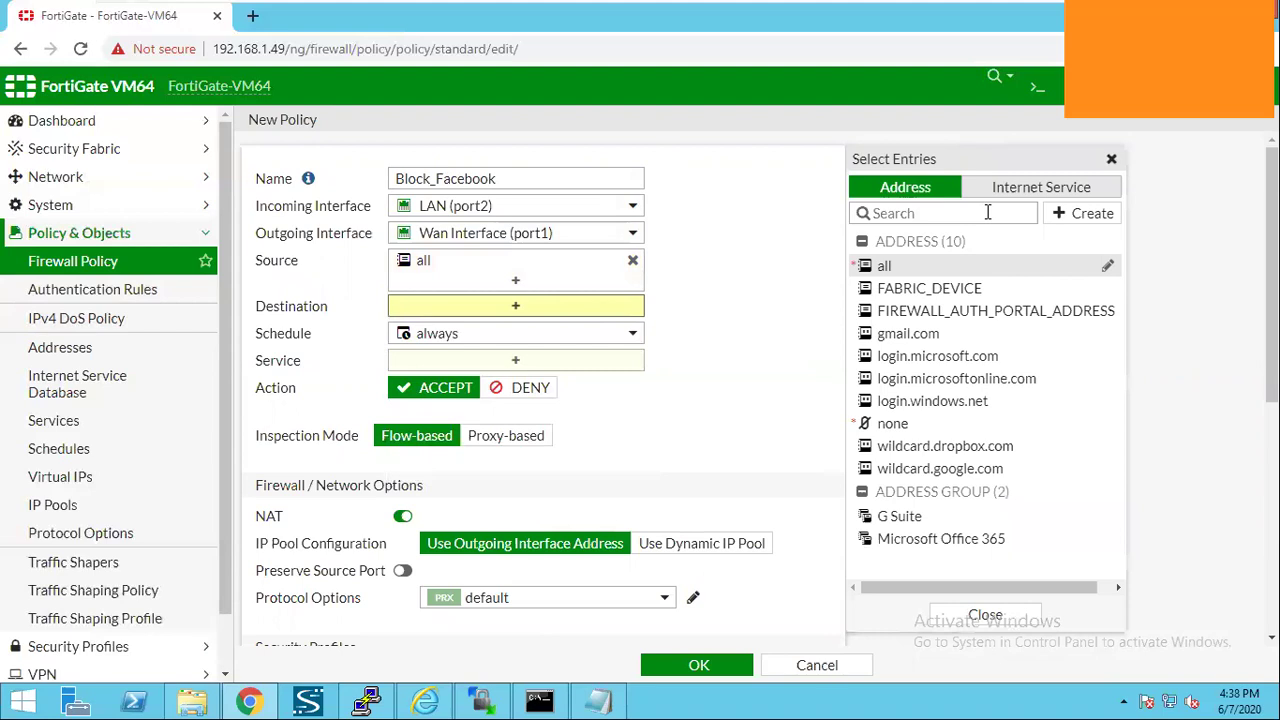
click(1041, 187)
text(facebook)
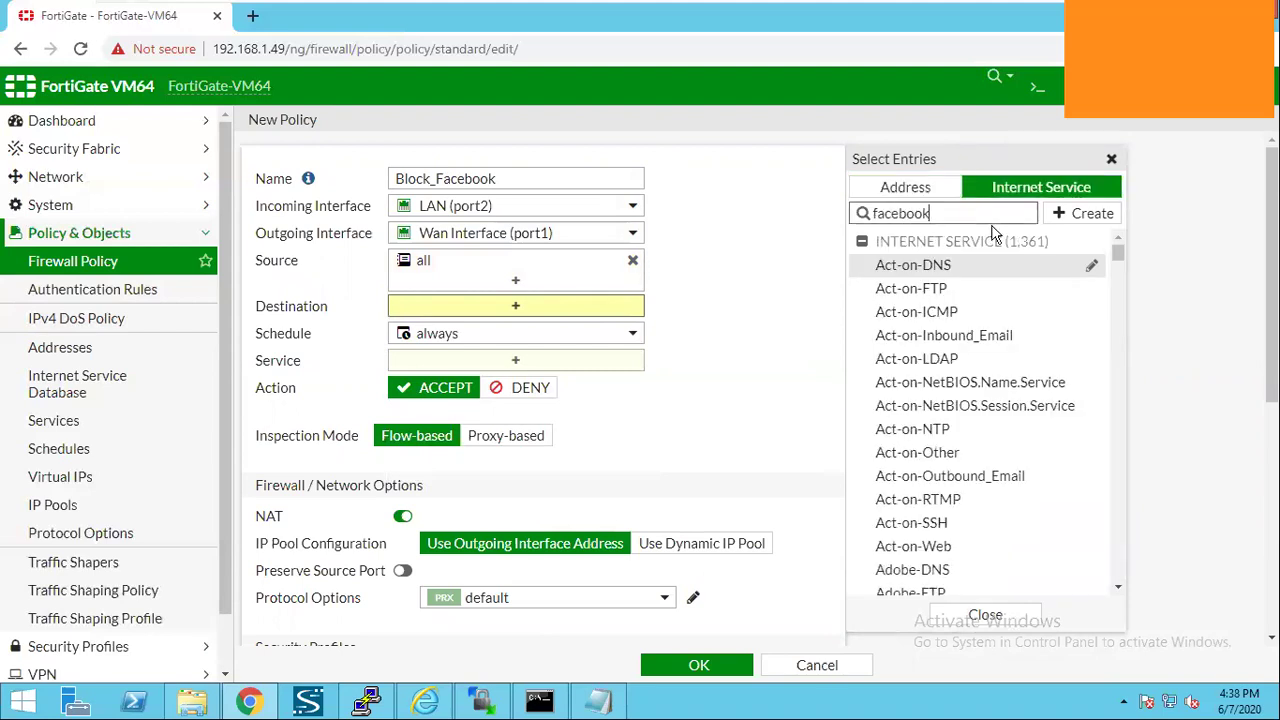
key(Return)
scroll(993, 370, down, 1)
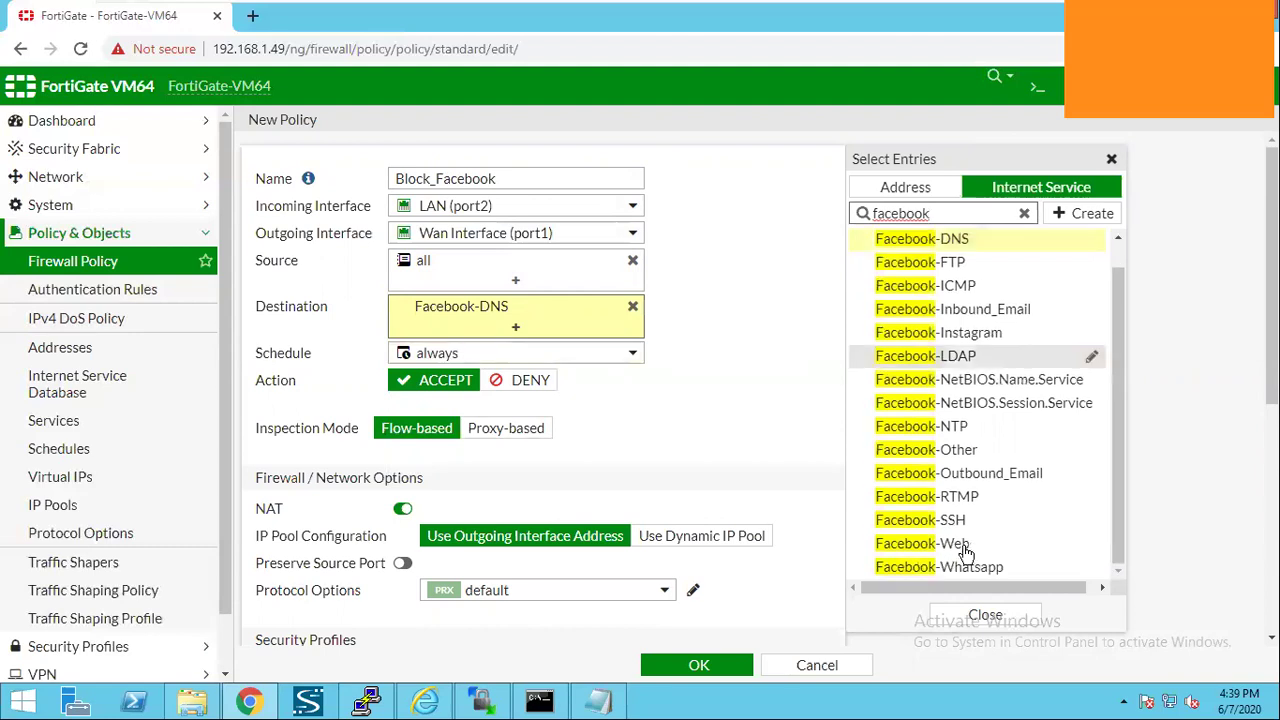
click(966, 533)
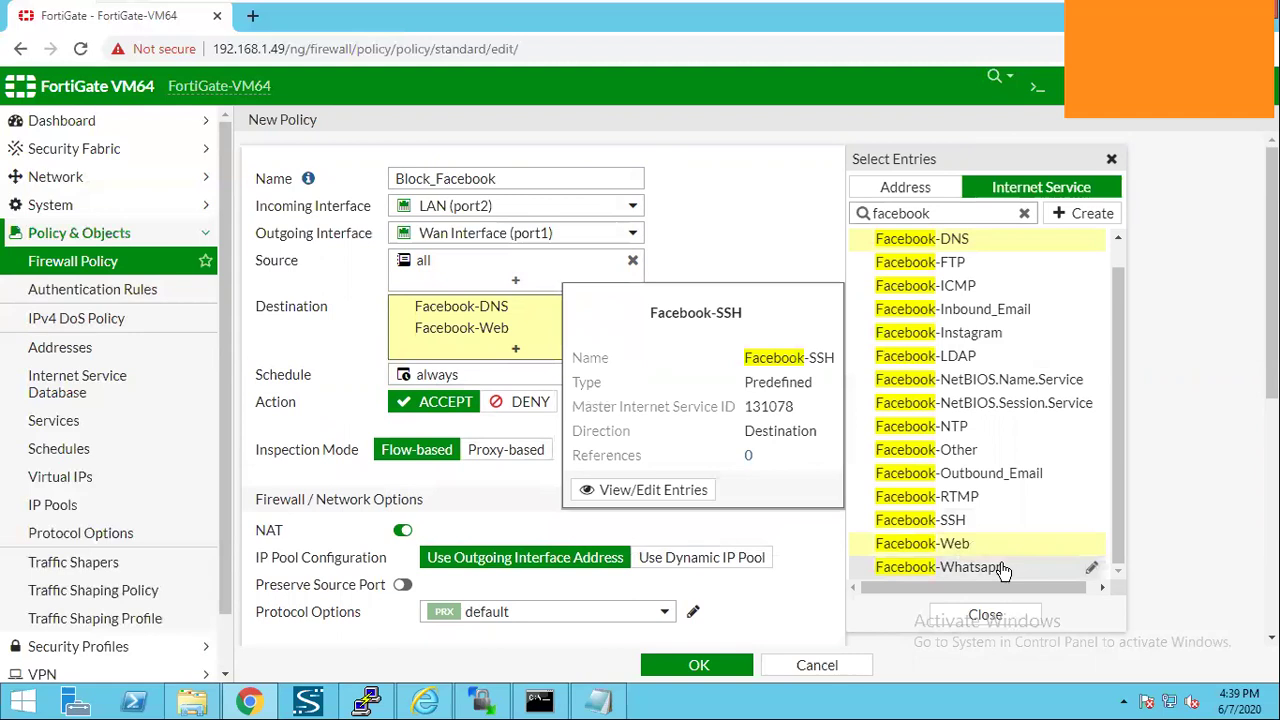
mouse_move(1003, 570)
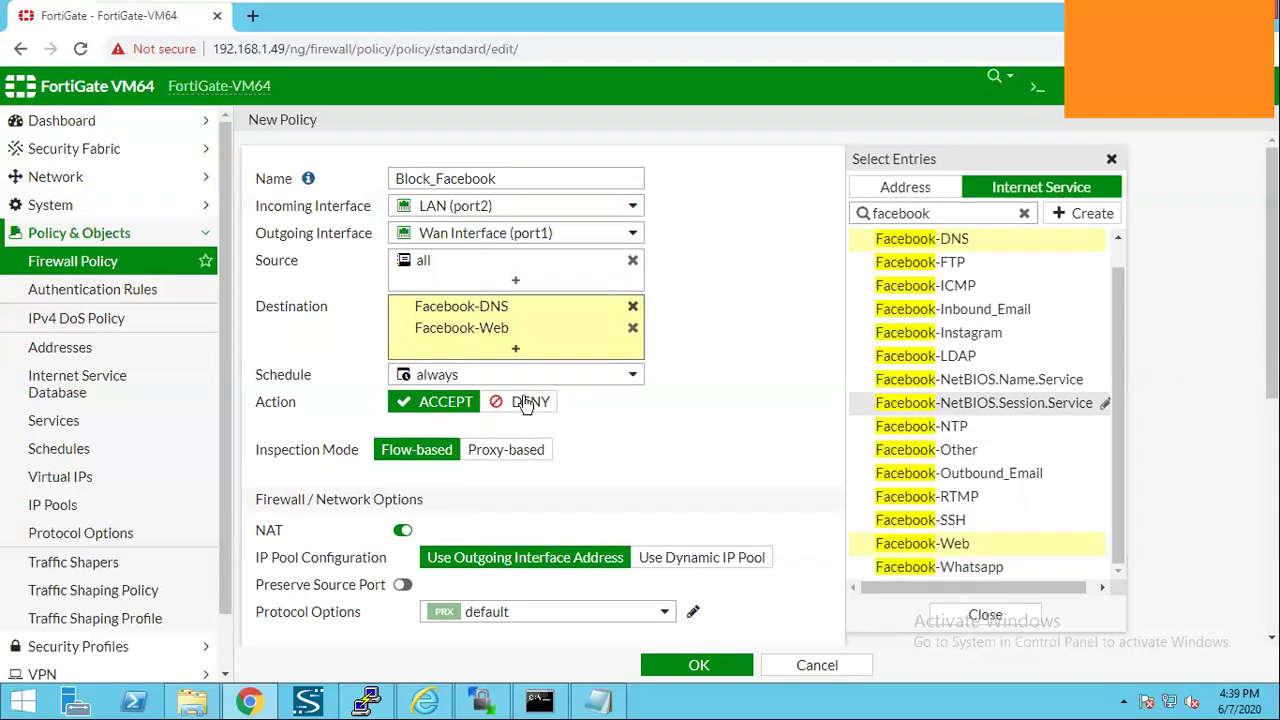
click(550, 401)
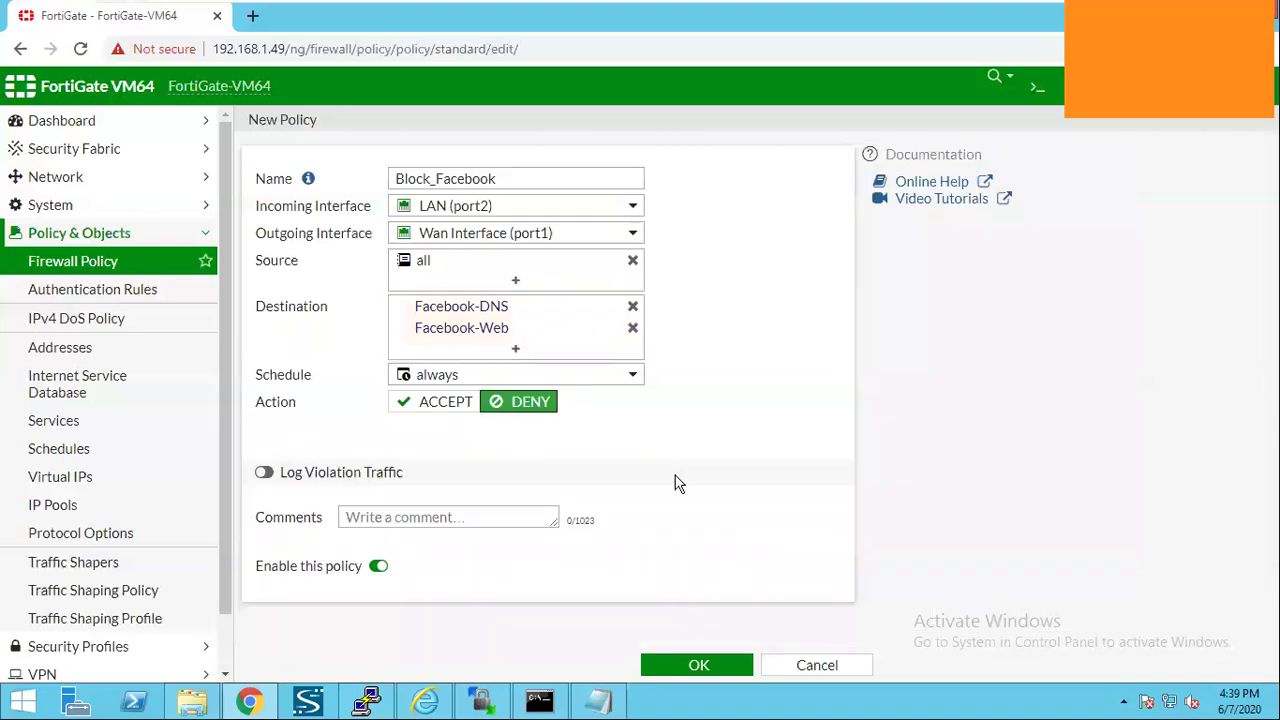
click(702, 667)
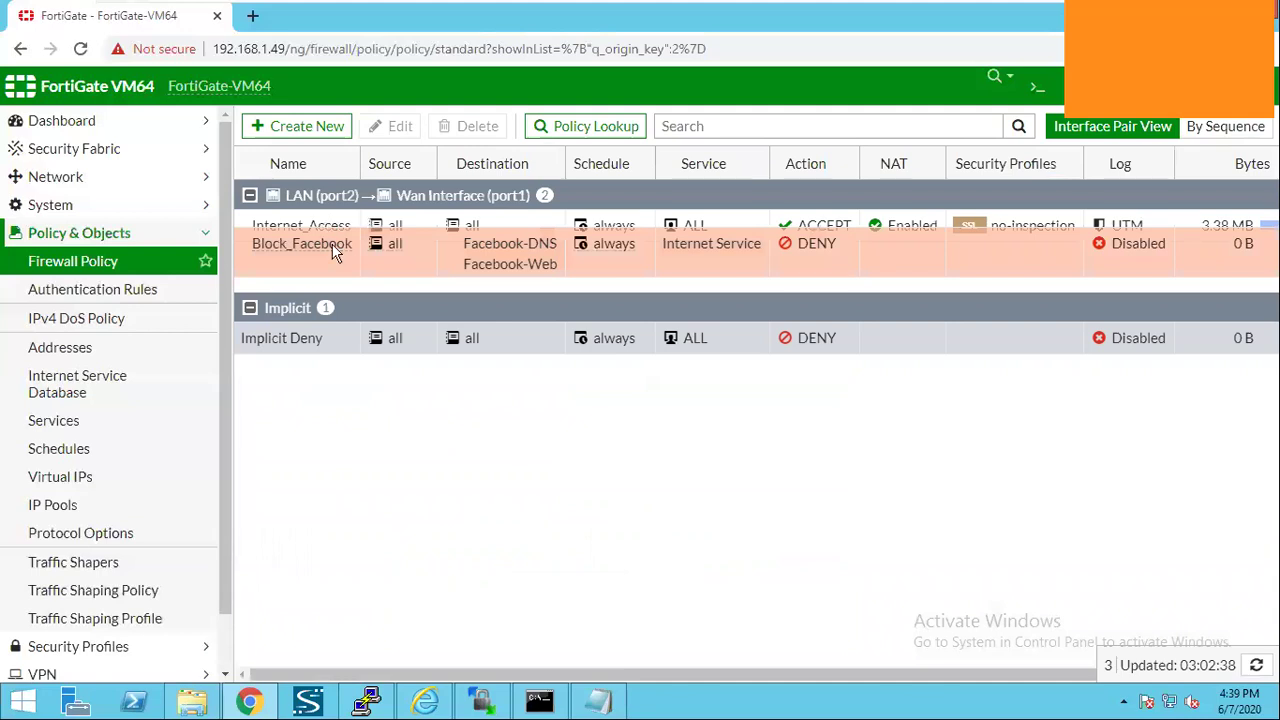
Drag the Block_Facebook row above Internet_Access in the Firewall Policy list.
drag(337, 245, 330, 222)
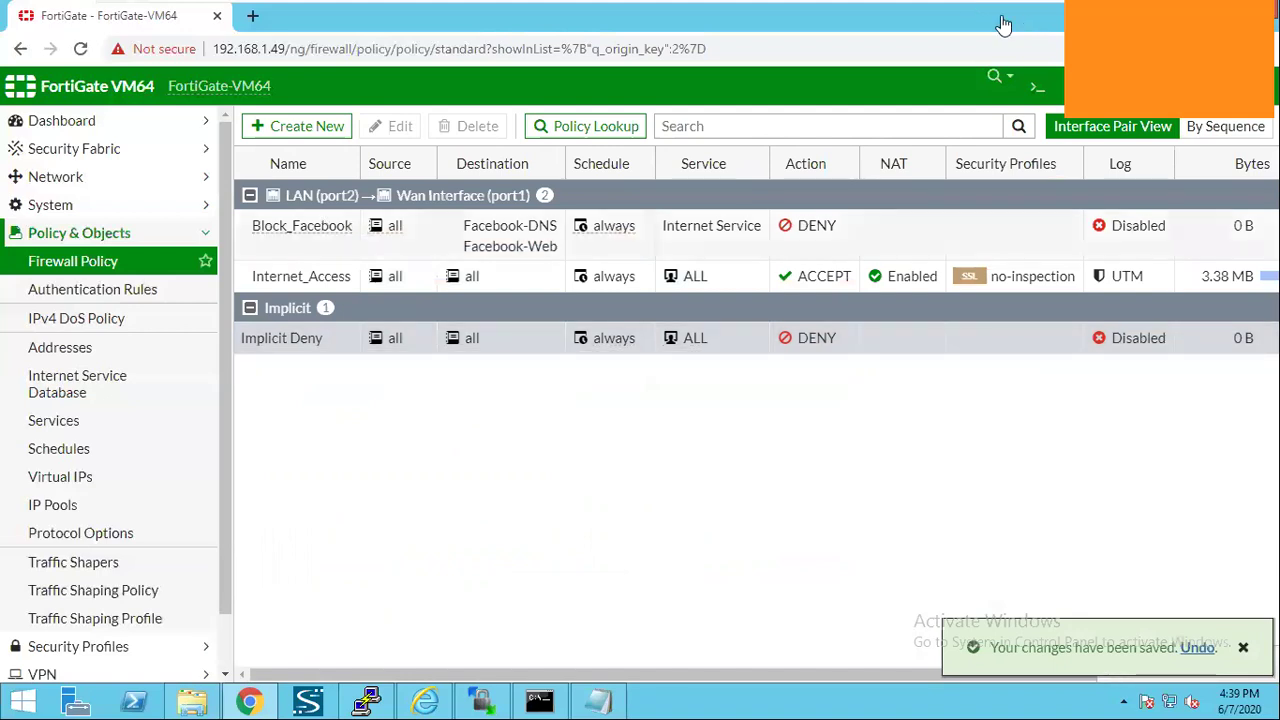
mouse_move(1004, 24)
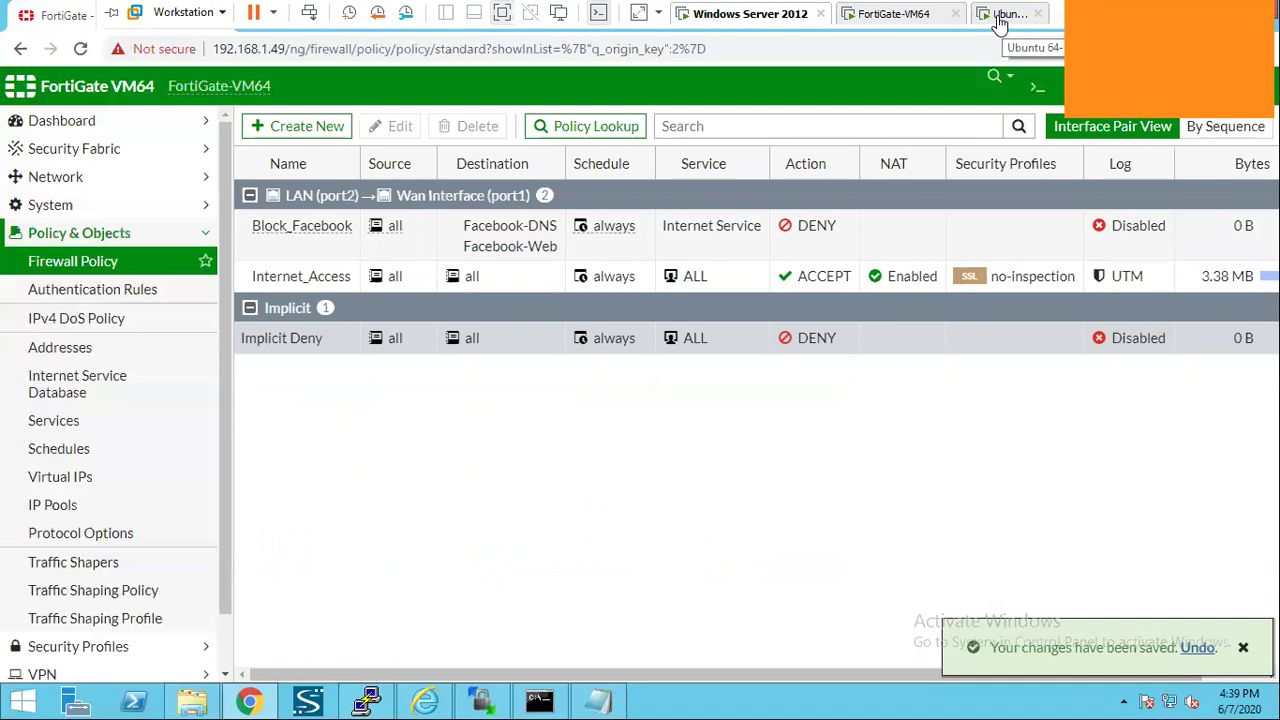
Reload the Facebook tab on the Ubuntu VM to test the block.
click(998, 22)
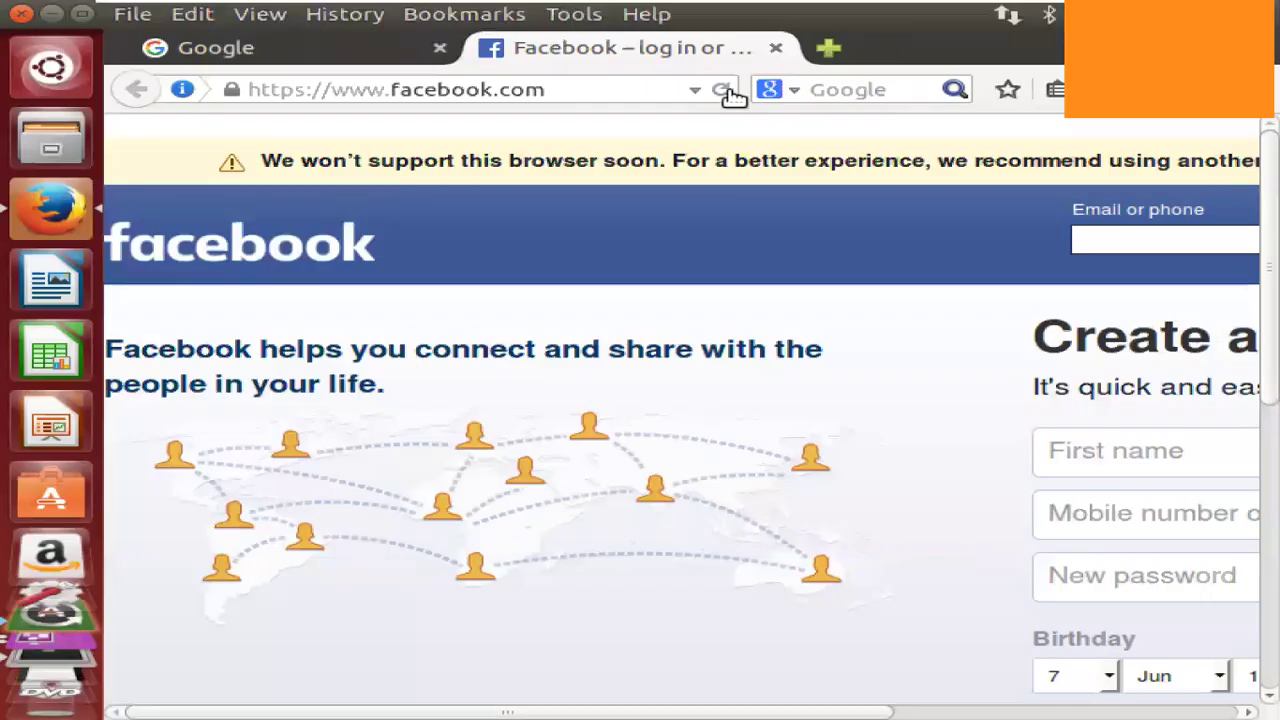
click(722, 91)
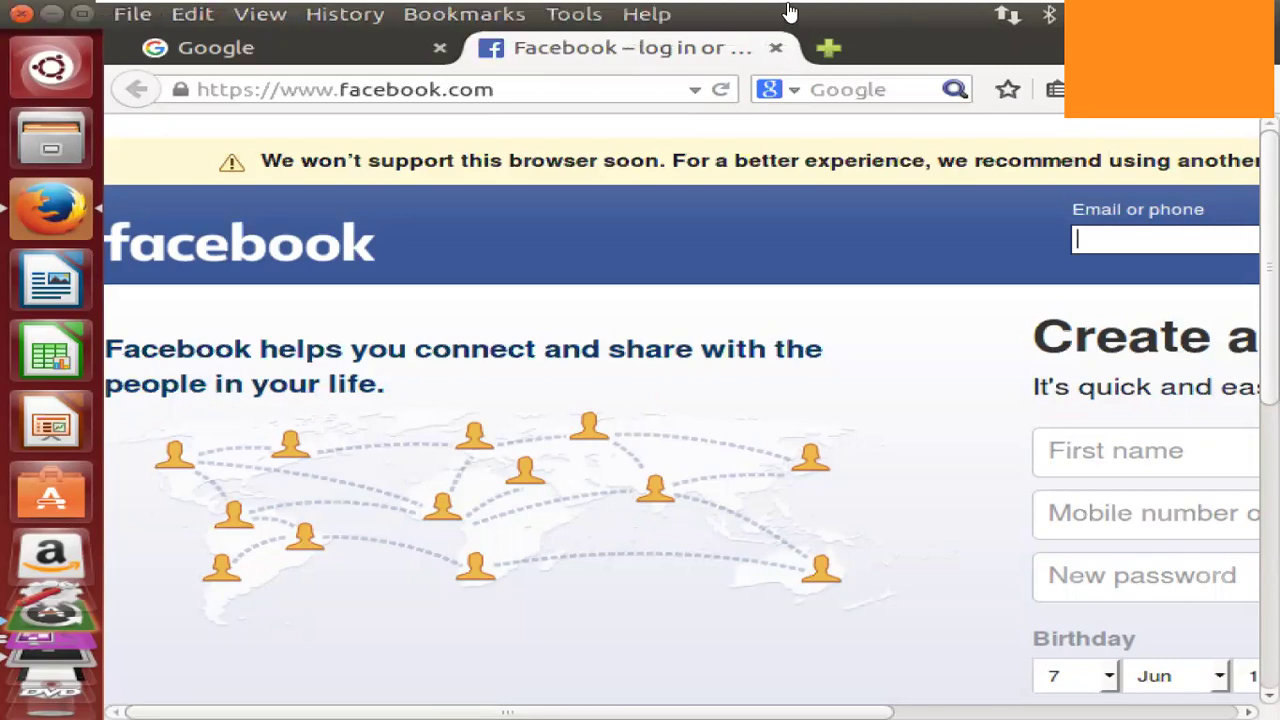
click(789, 12)
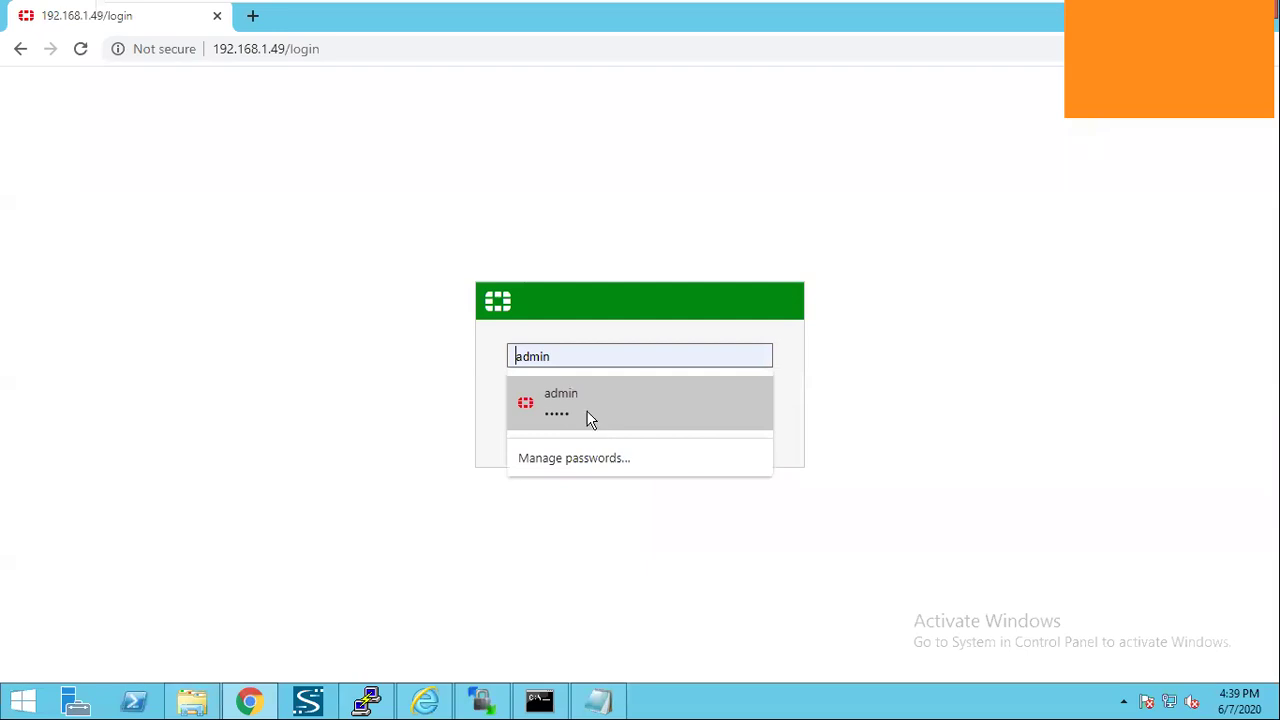
Sign back in with the saved admin login and skip the setup prompt.
click(586, 417)
key(Return)
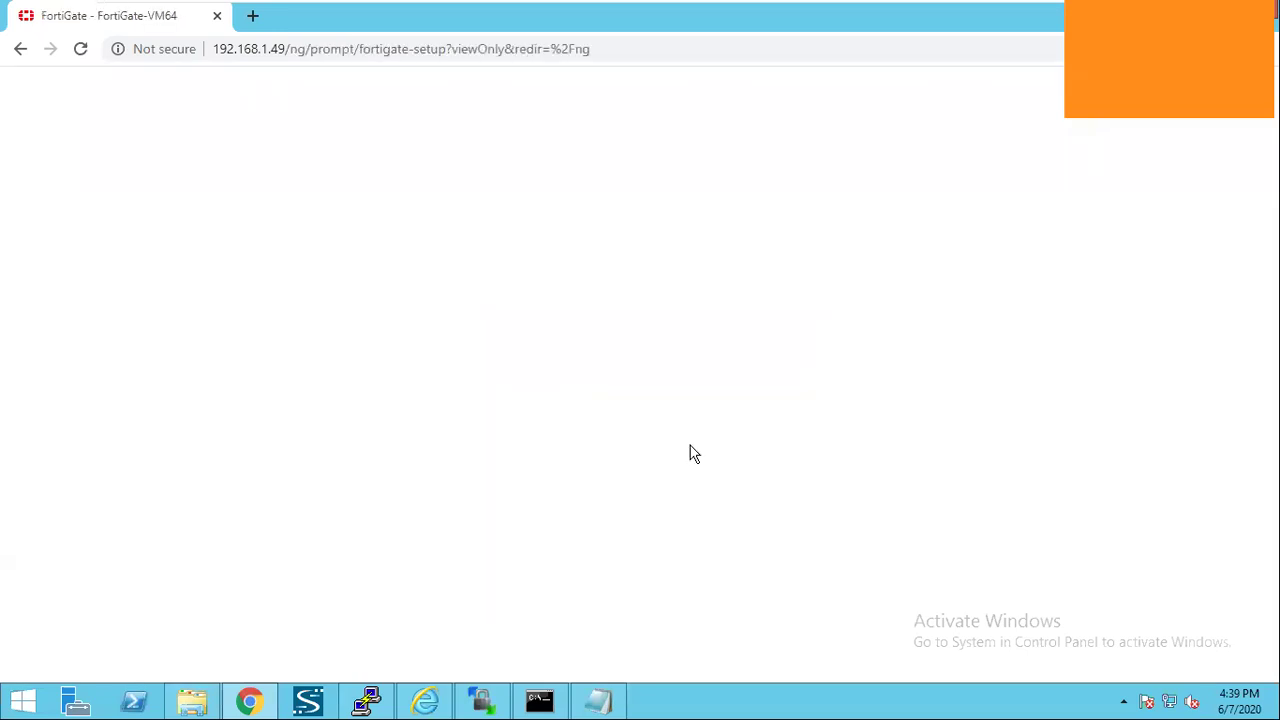
click(690, 466)
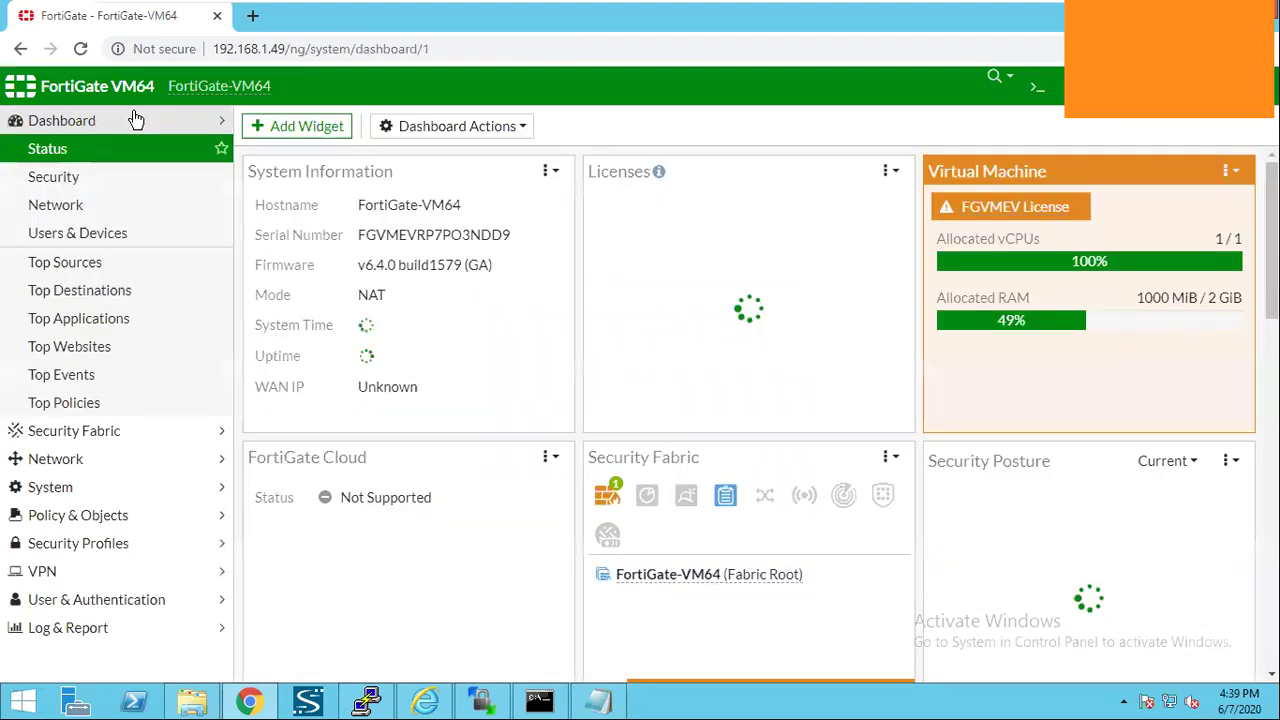
Navigate the sidebar to Policy & Objects > Firewall Policy.
click(136, 120)
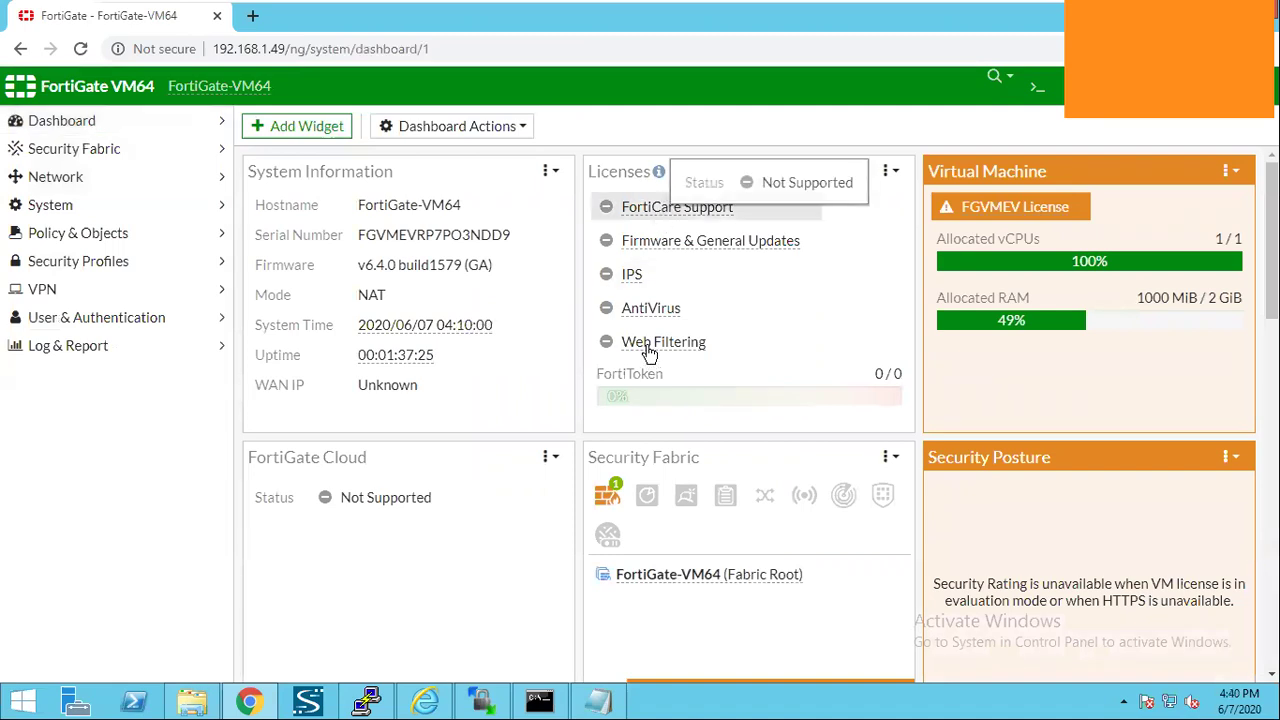
mouse_move(649, 351)
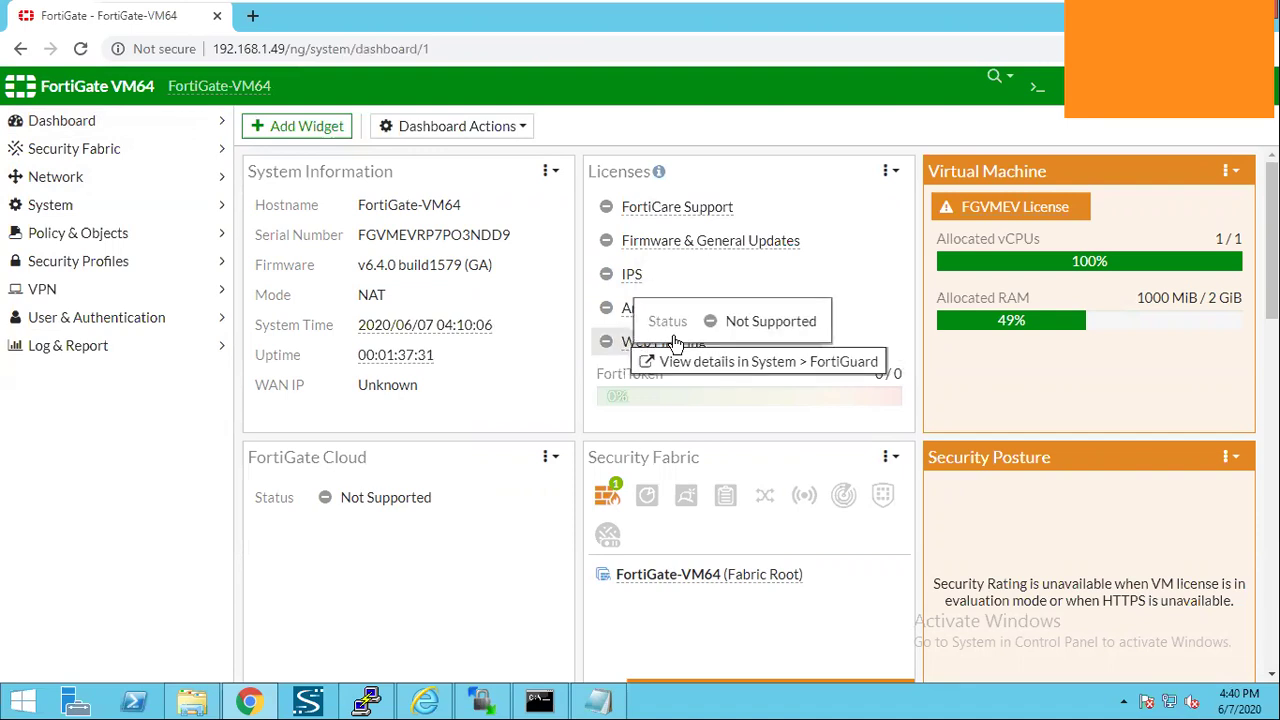
click(140, 205)
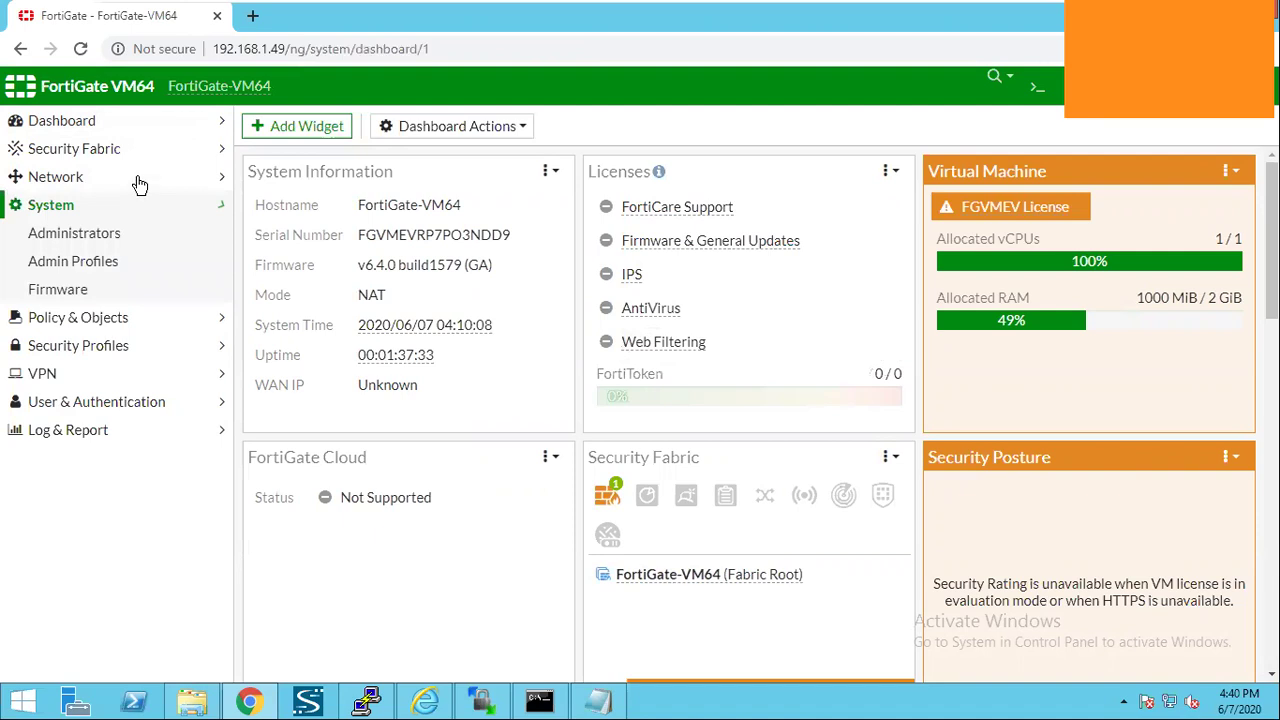
click(136, 182)
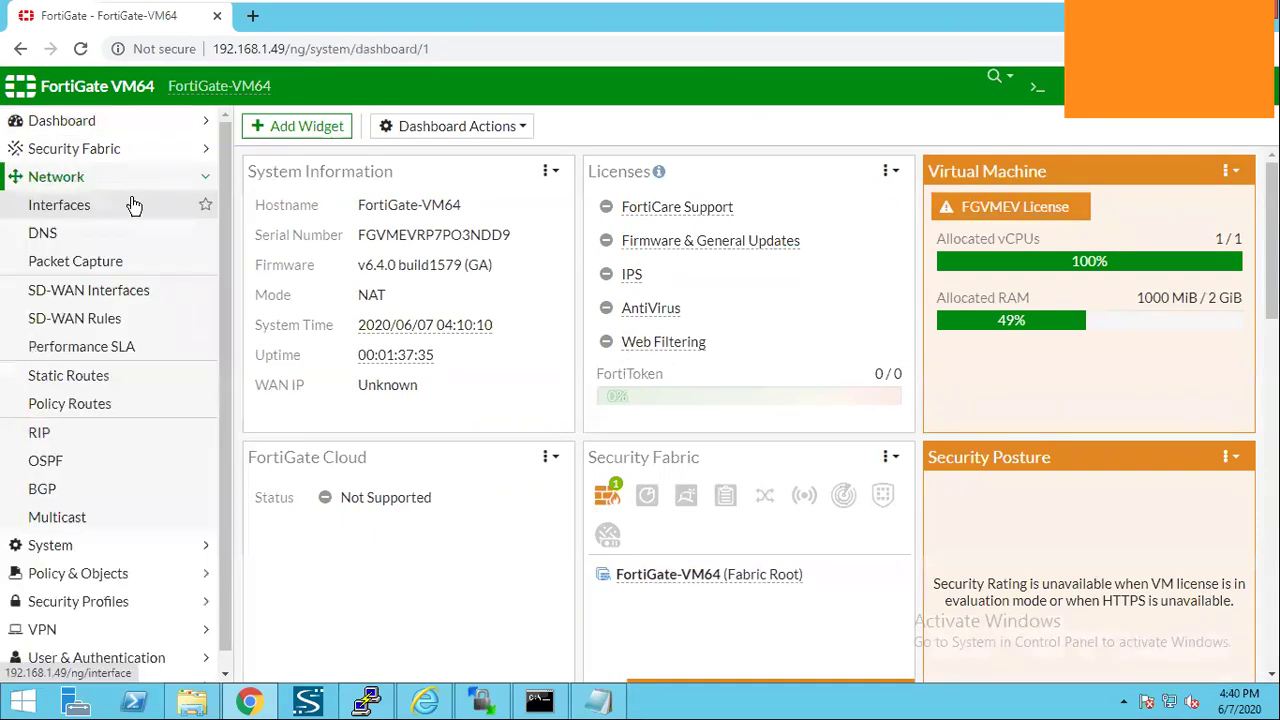
click(136, 182)
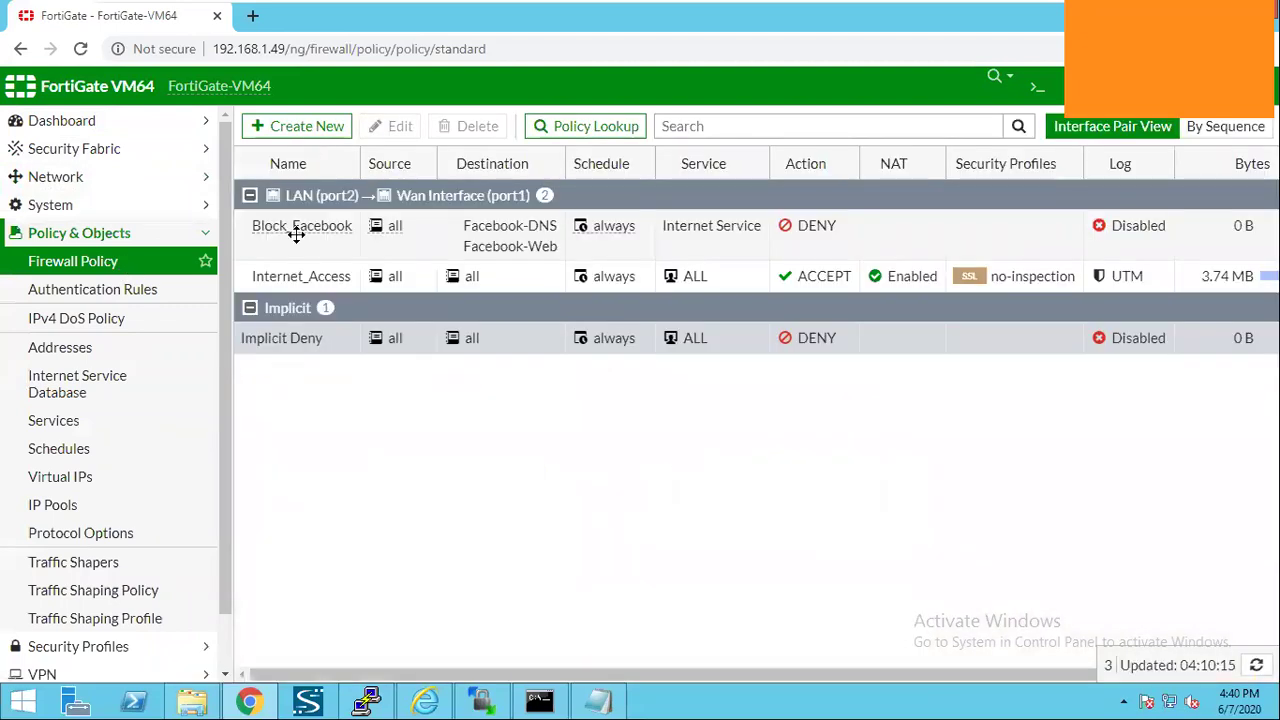
click(295, 240)
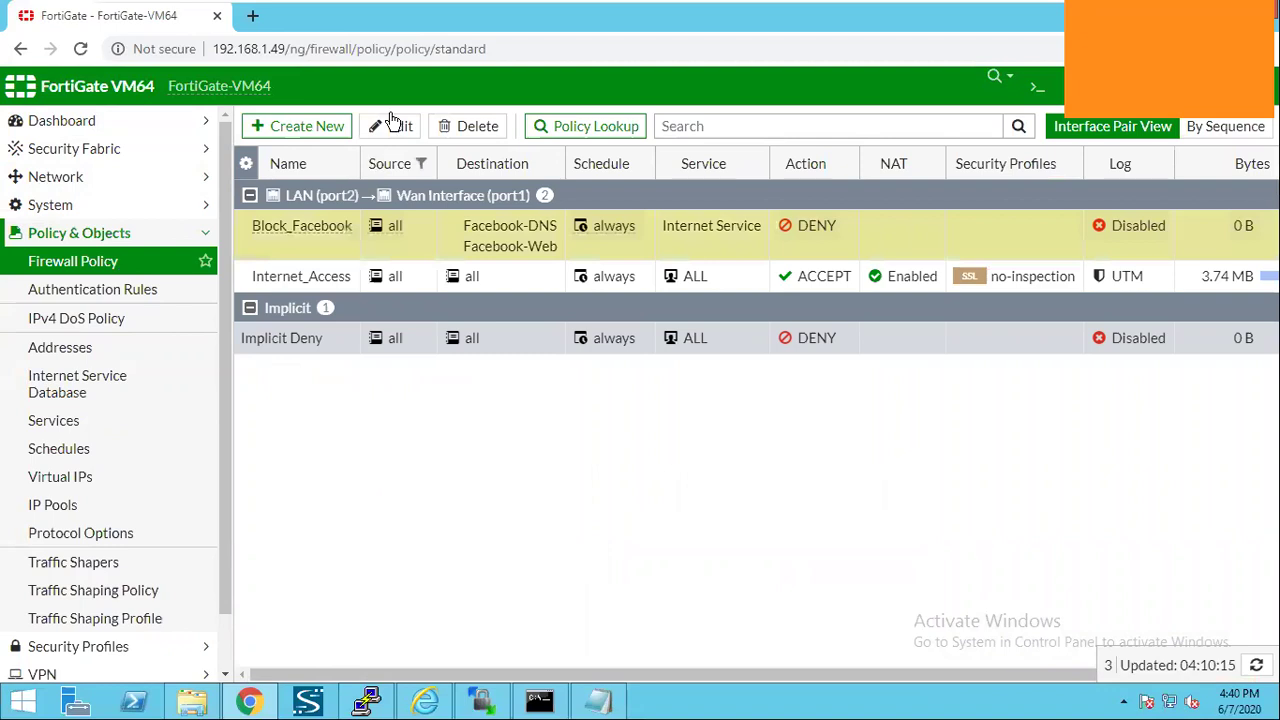
click(395, 127)
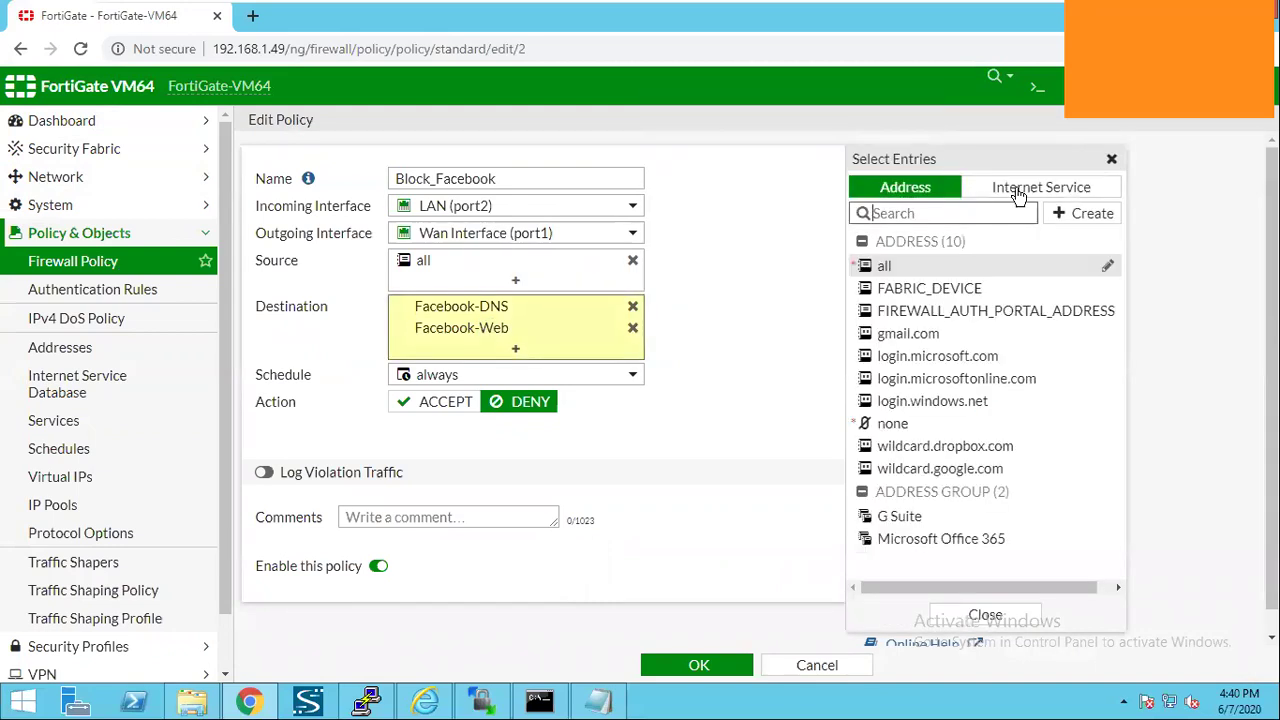
click(1020, 194)
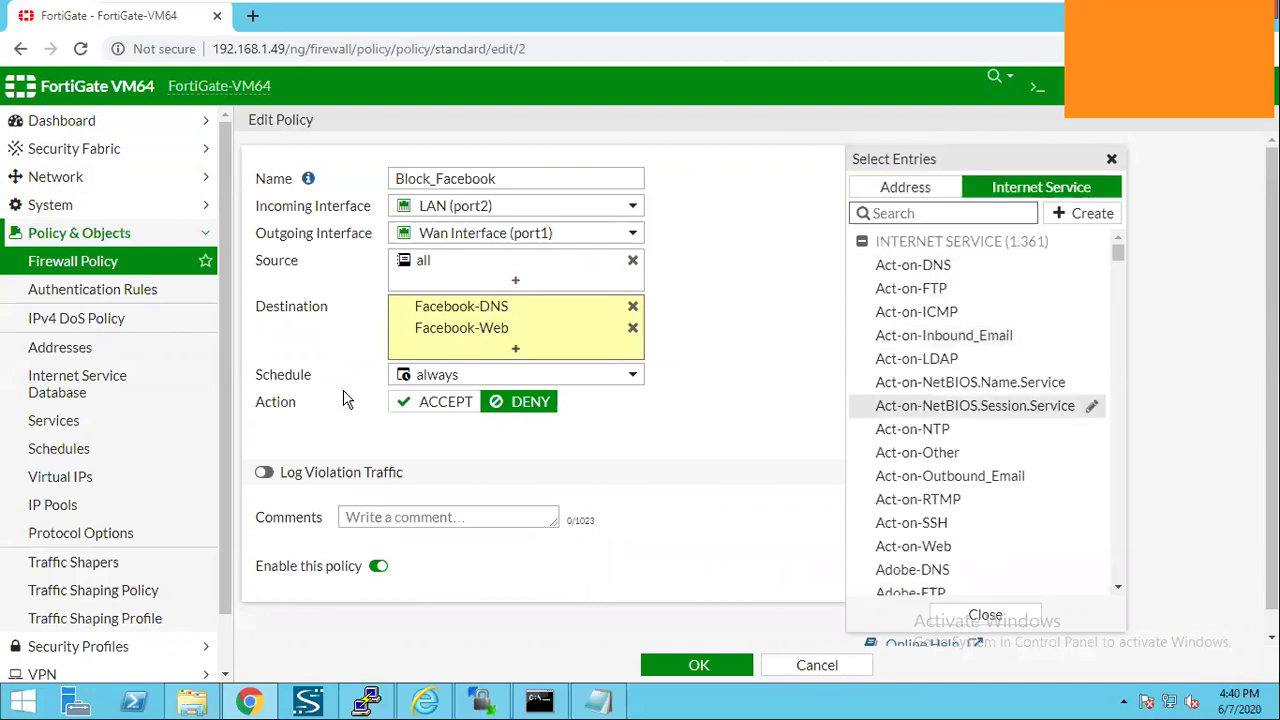
click(792, 660)
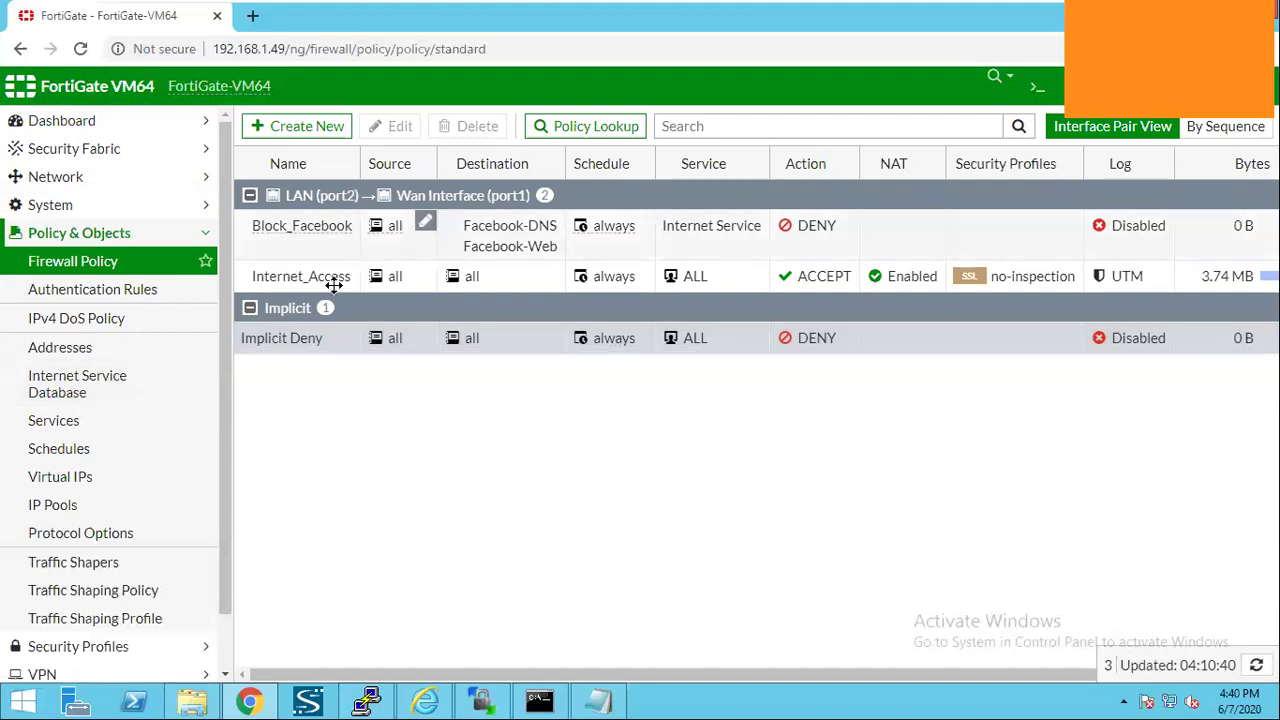
click(366, 338)
mouse_move(990, 10)
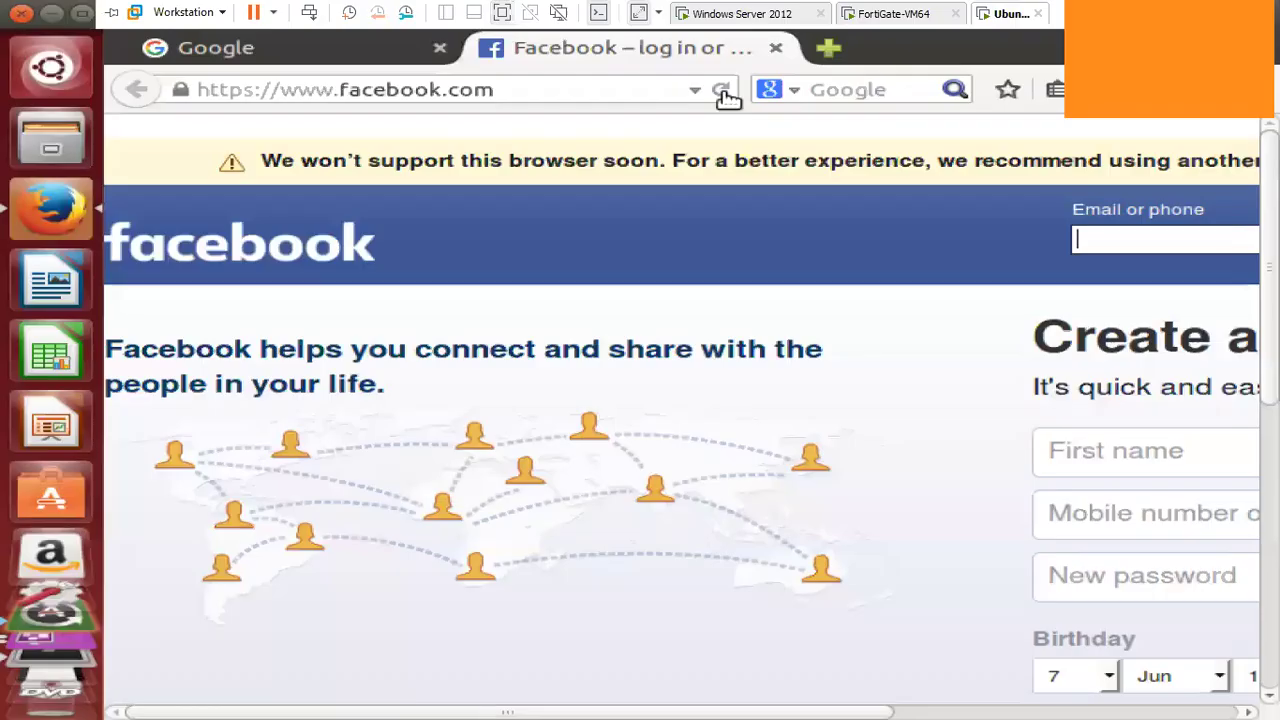
click(722, 90)
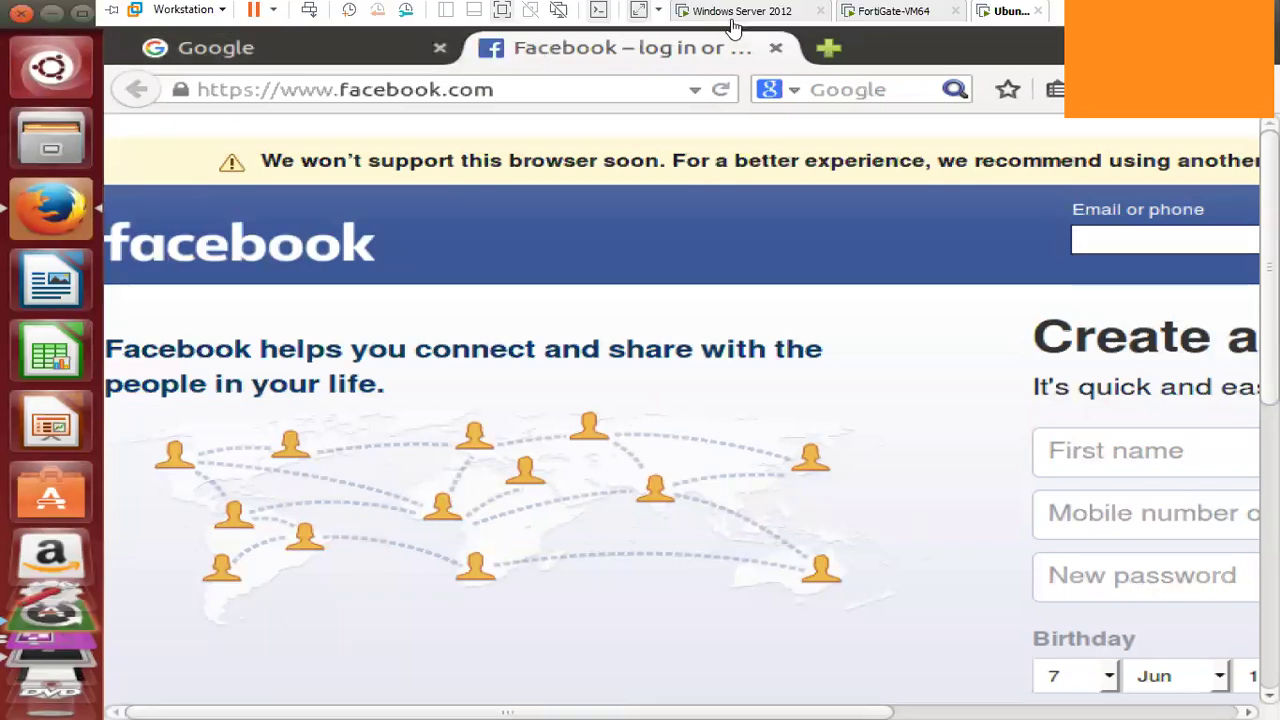
click(735, 14)
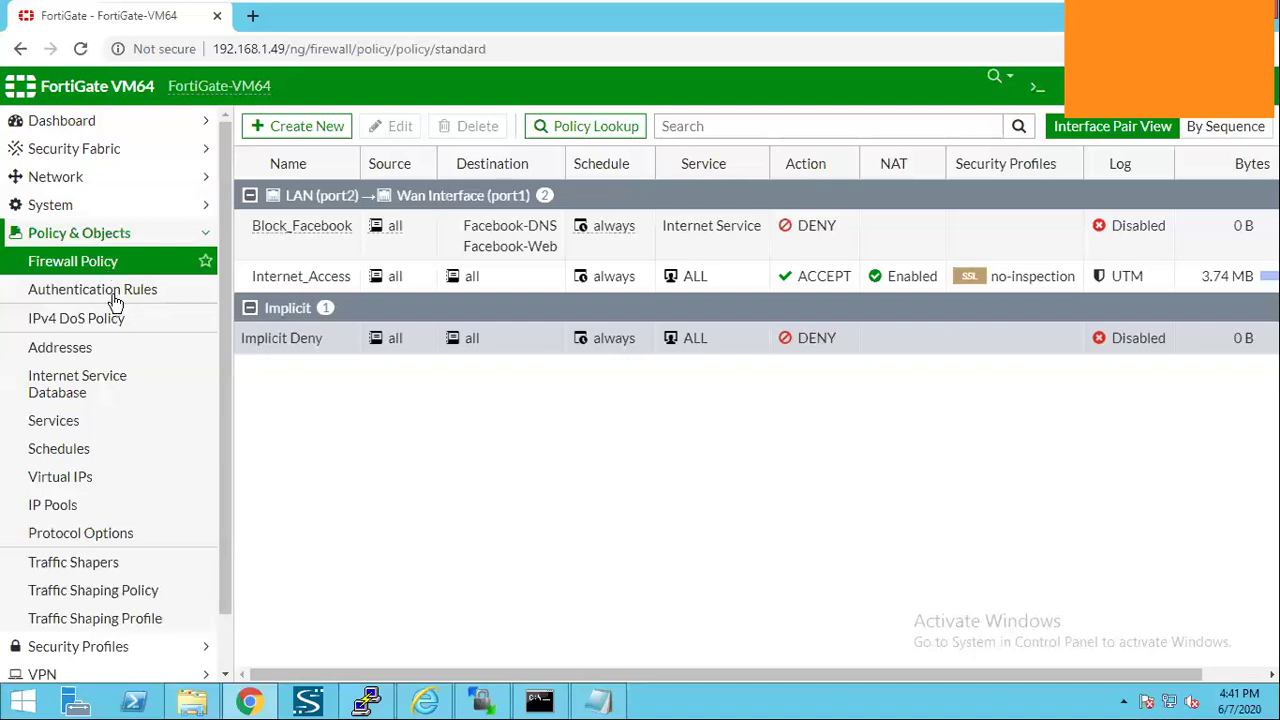
Collapse Policy & Objects, open the admin menu, and switch to the Notepad notes.
click(155, 238)
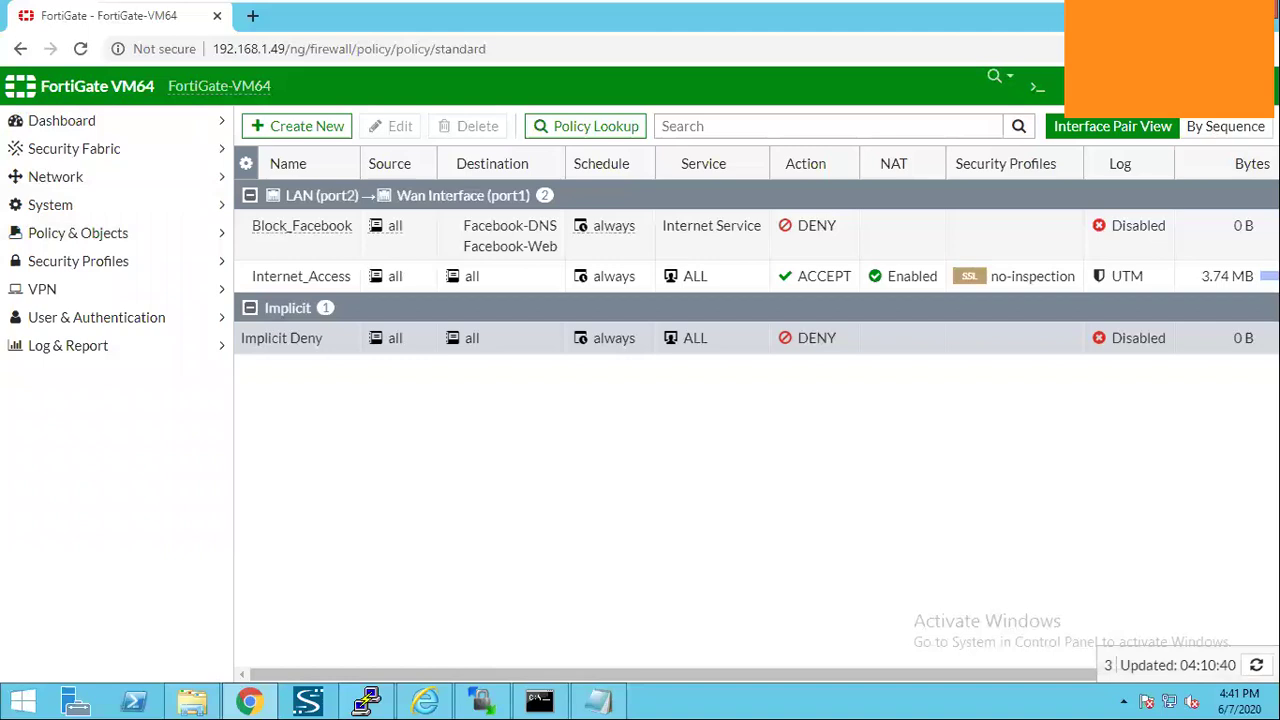
click(1240, 86)
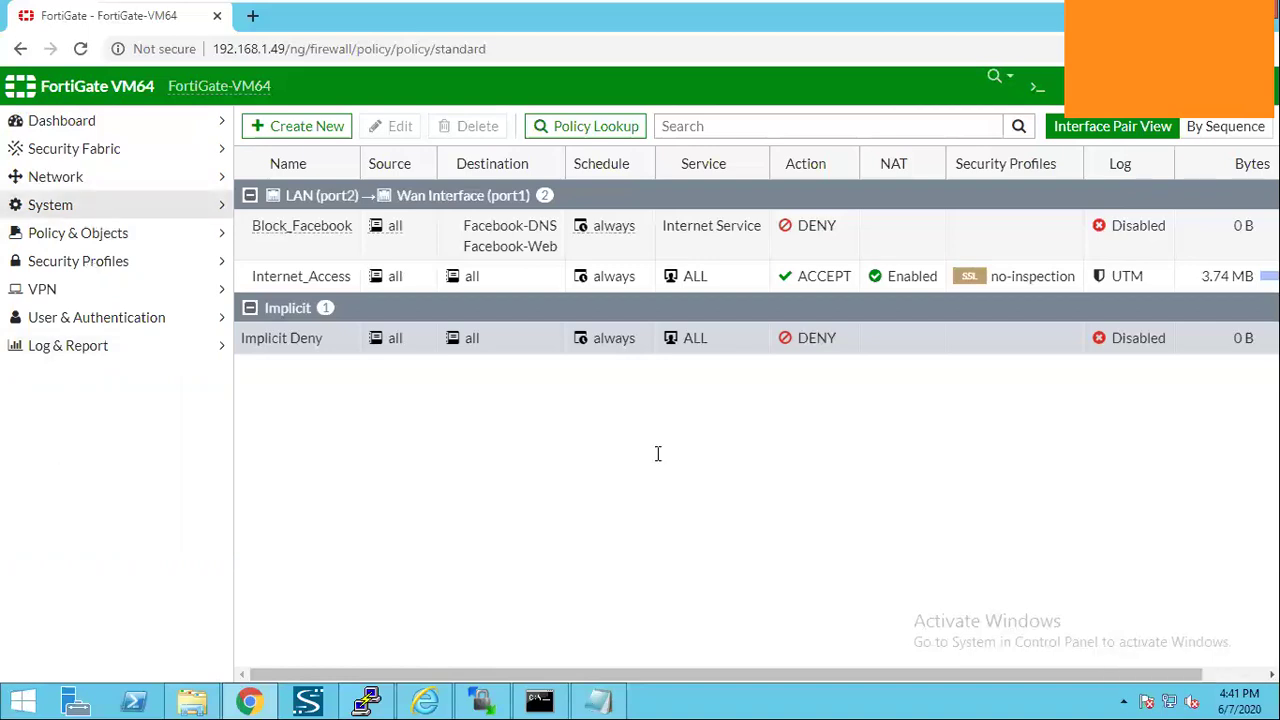
key(alt+Tab)
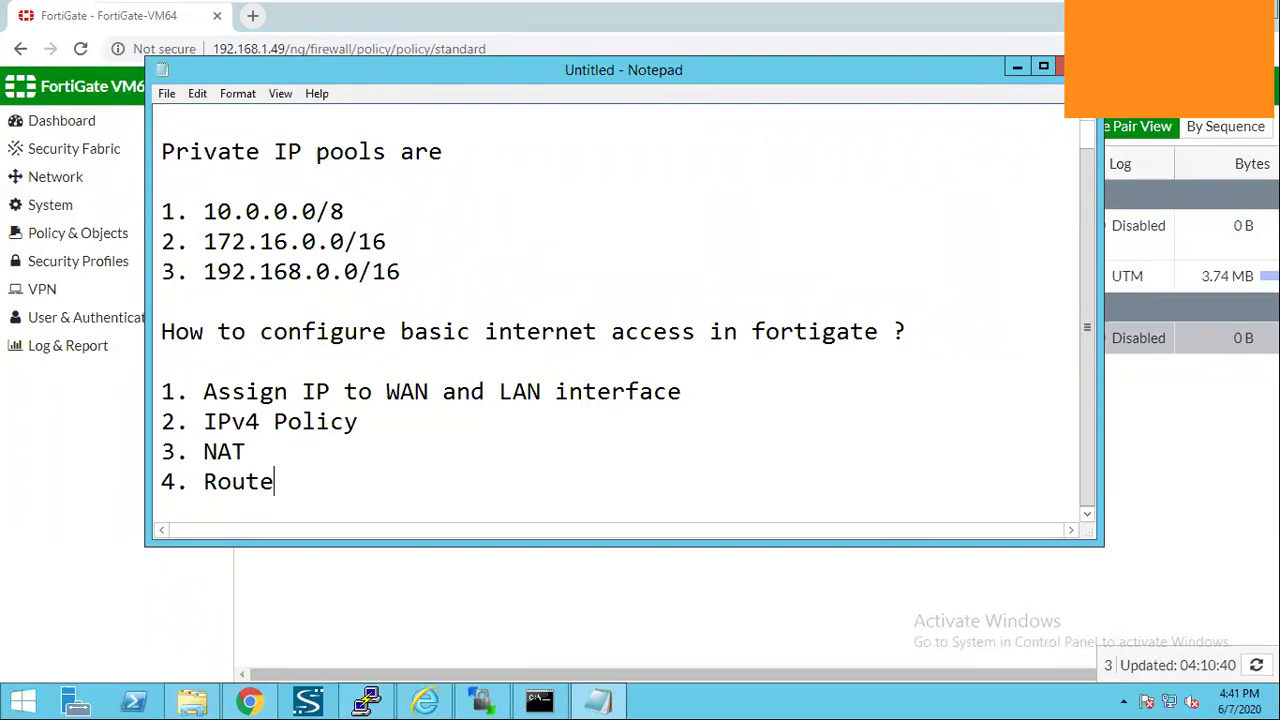
Add the Notepad question 'How to configure local fortigate admin ?' on a new line.
key(Return)
key(Return)
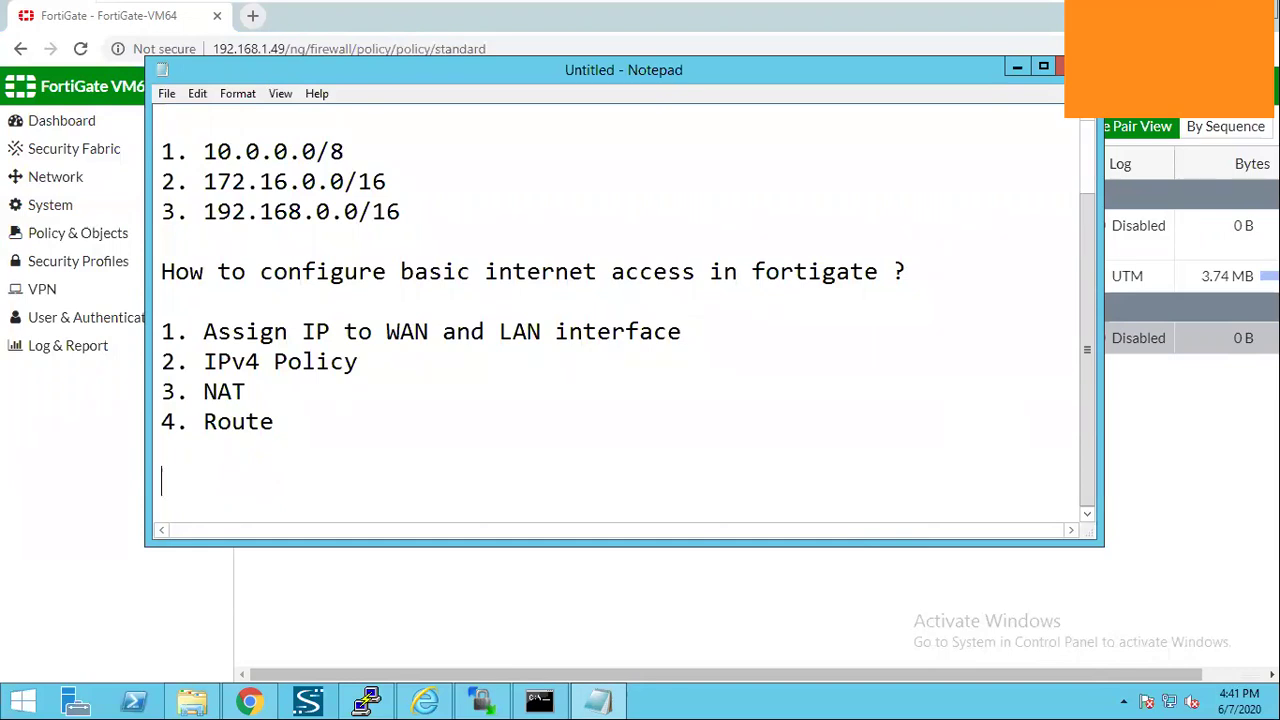
text(How to )
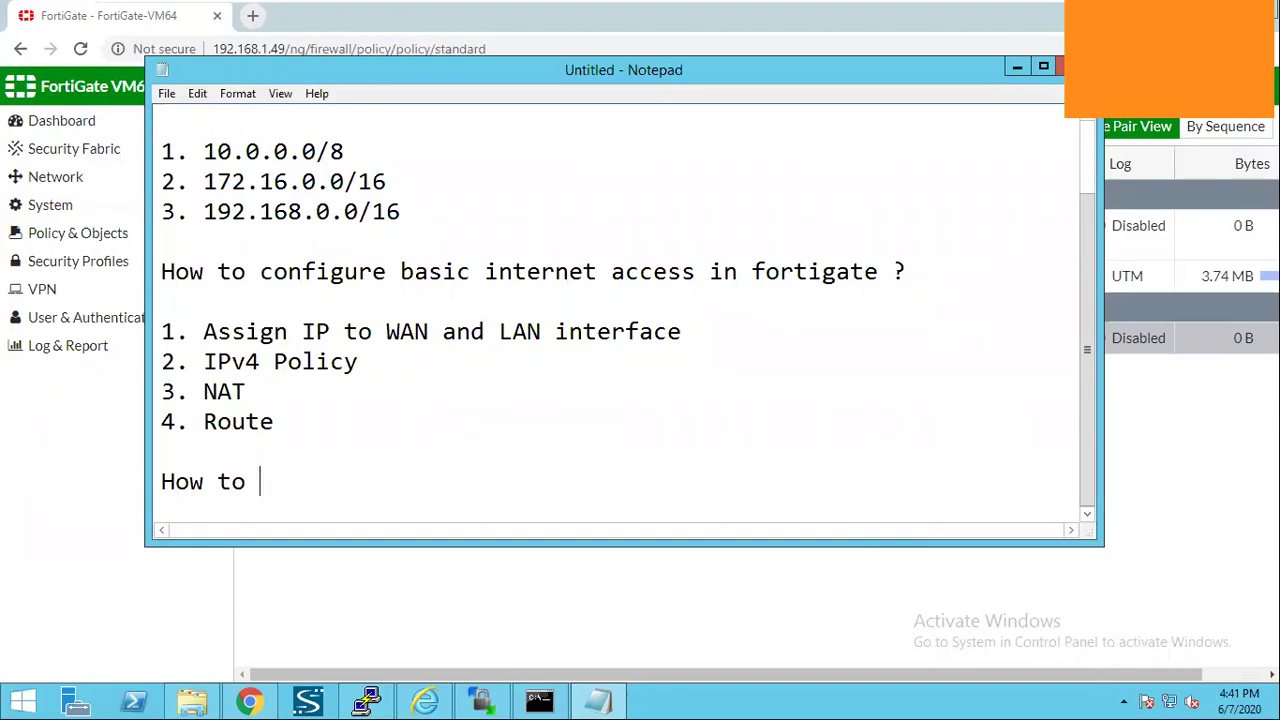
text(configure local f)
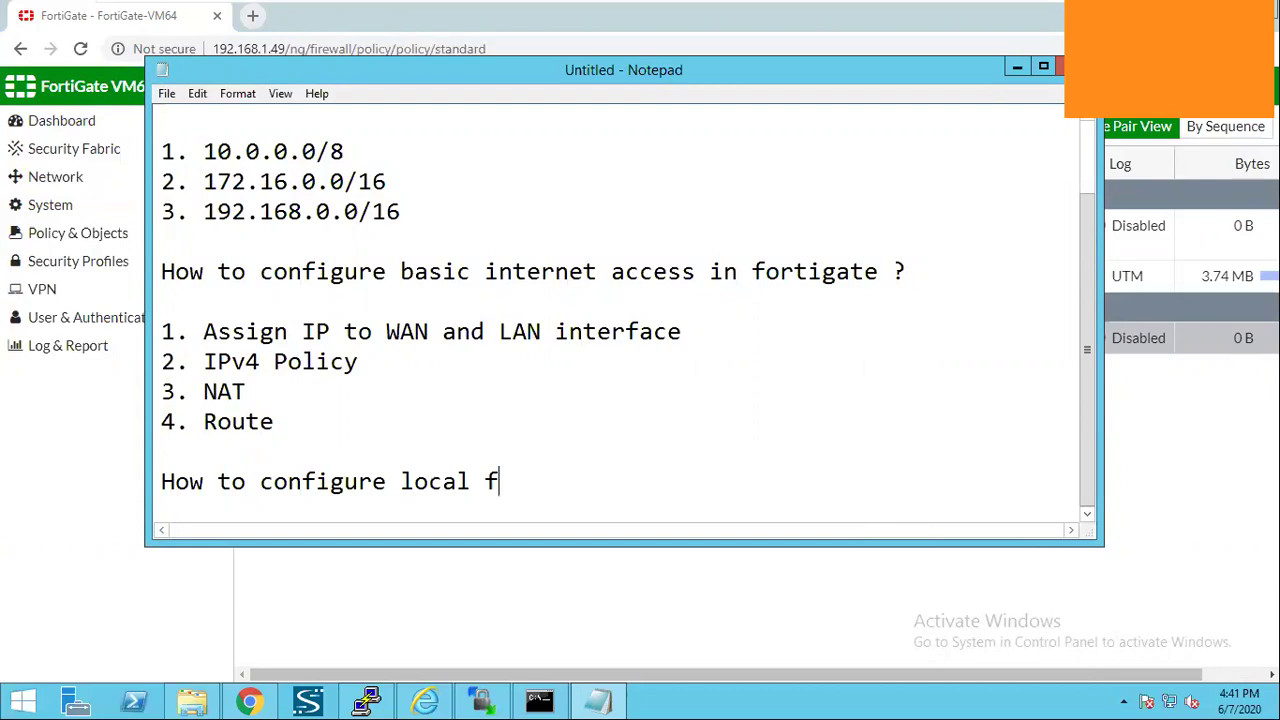
text(ortigate admin )
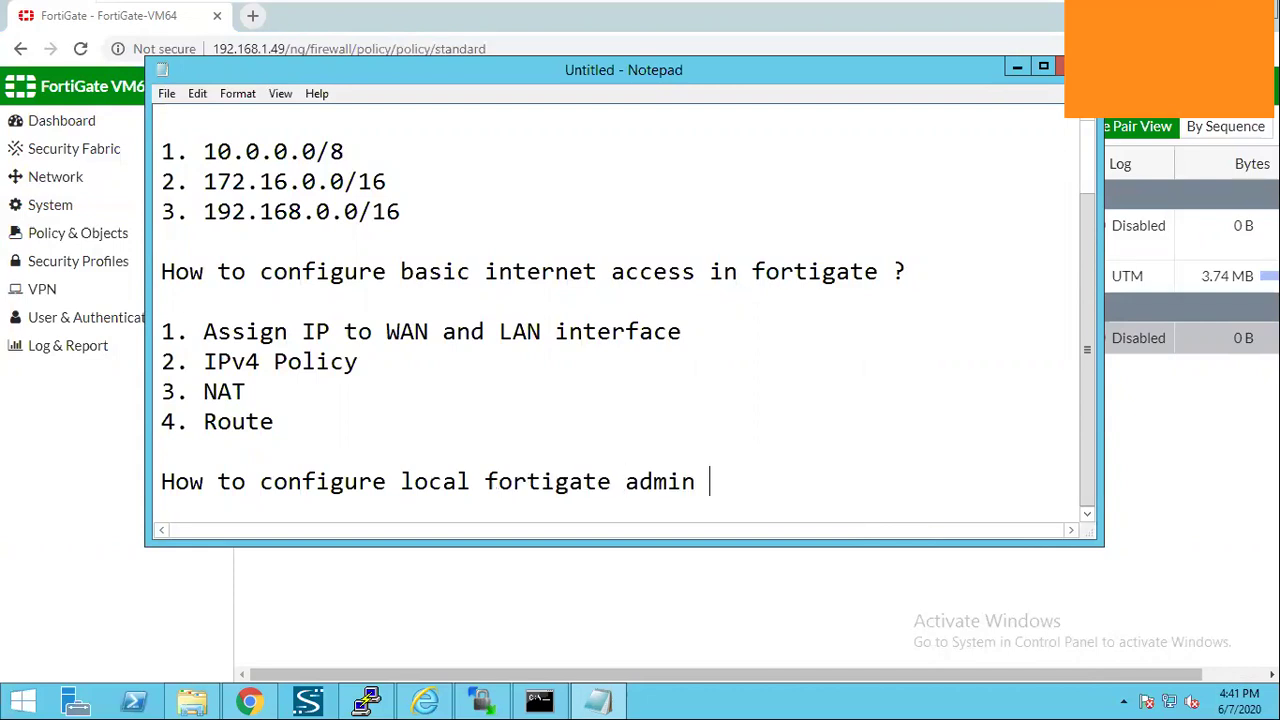
text(?)
key(Return)
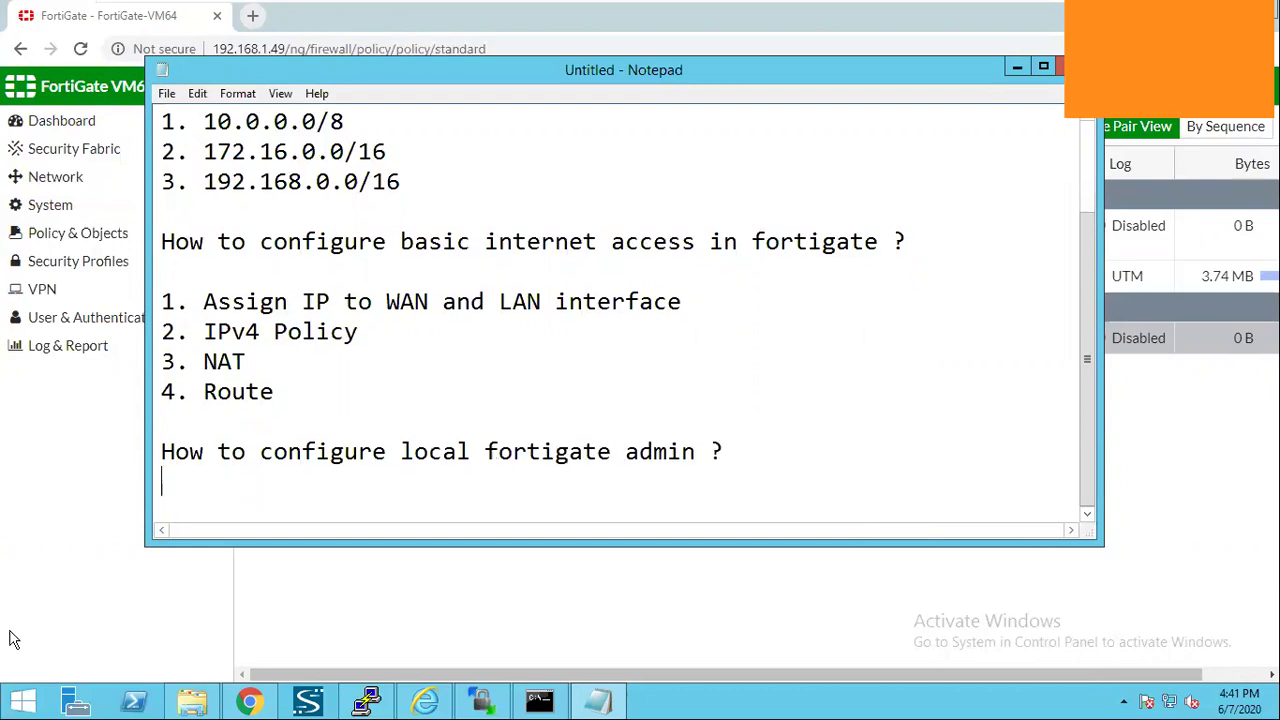
Open System > Administrators in FortiGate and note 'System - Administrators' as the answer.
click(63, 212)
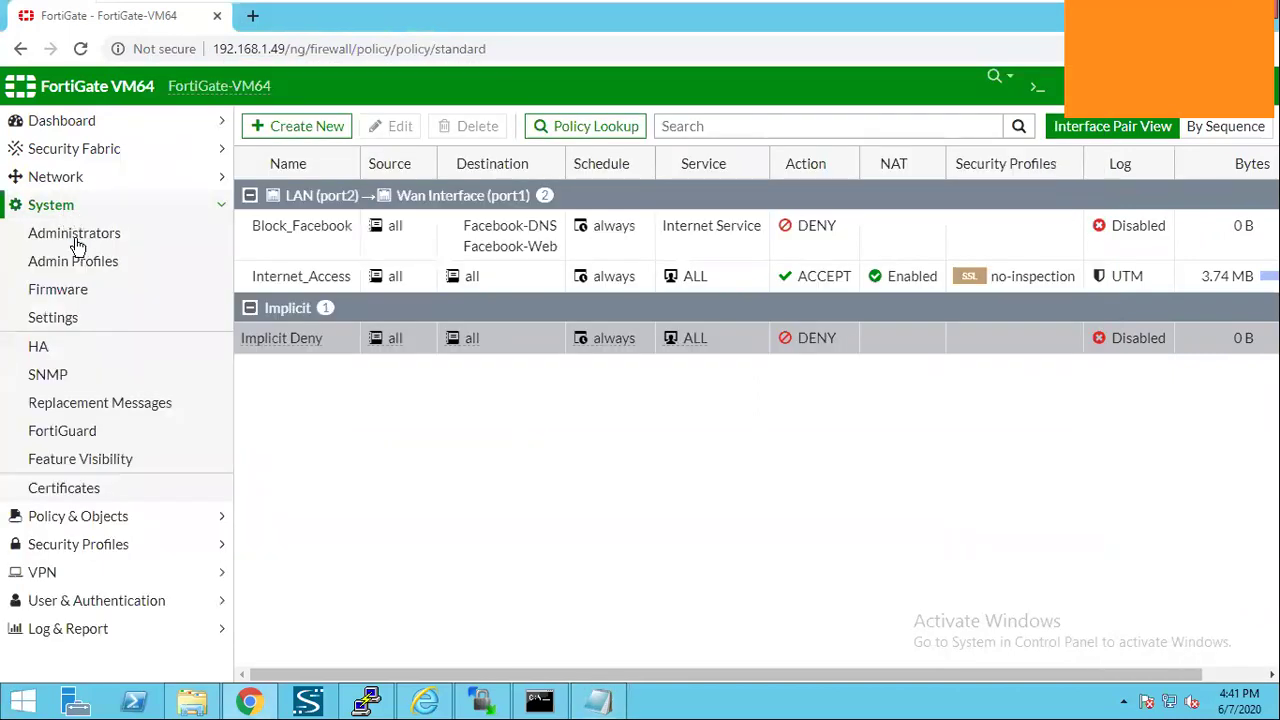
click(77, 240)
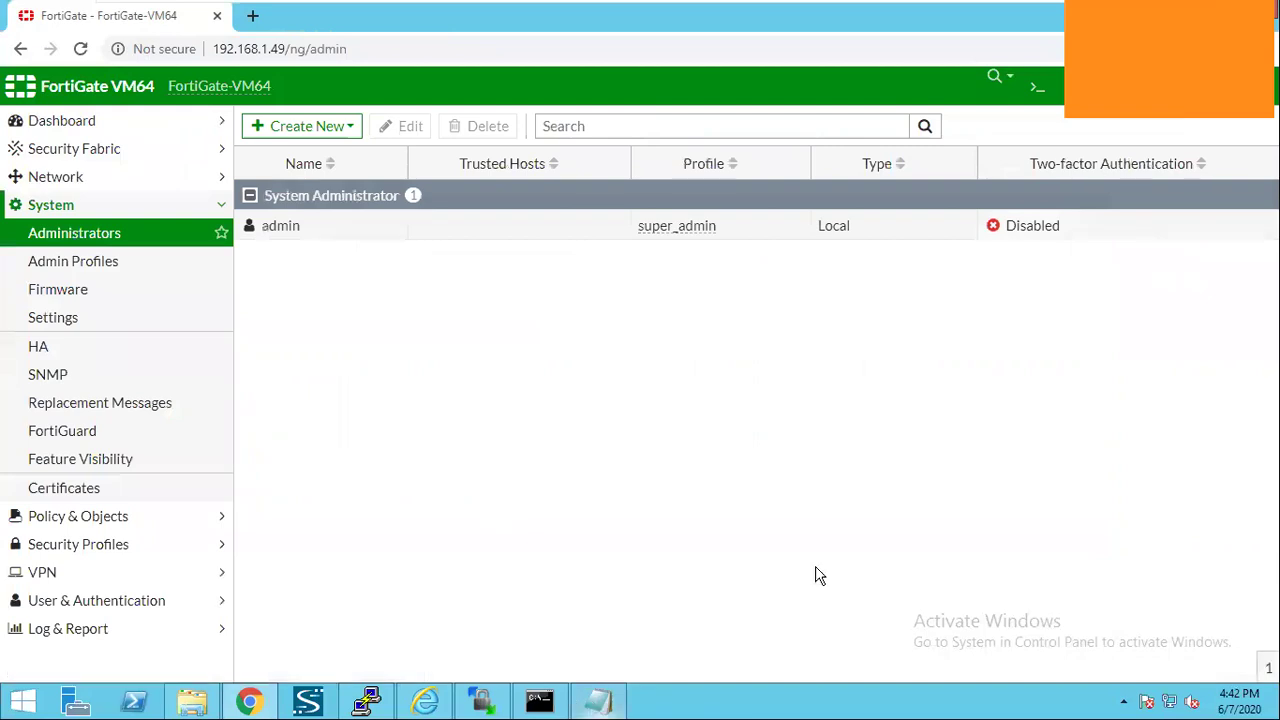
key(alt+Tab)
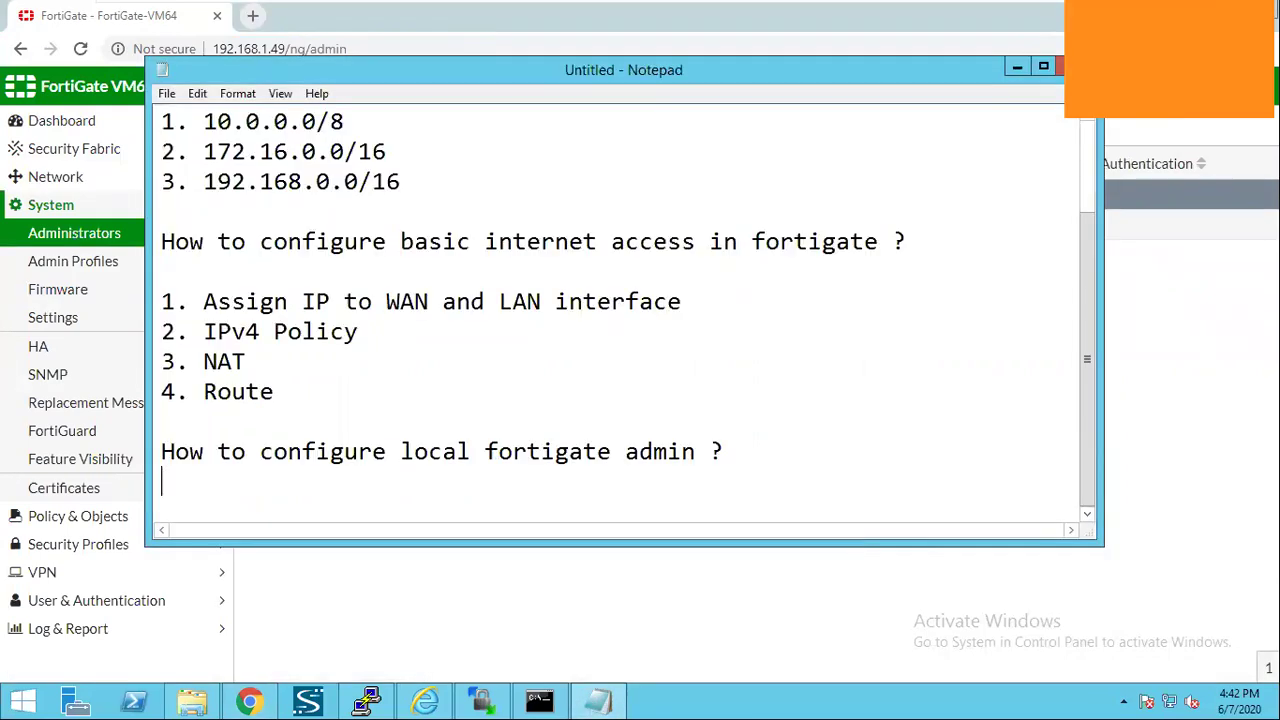
text(Sy)
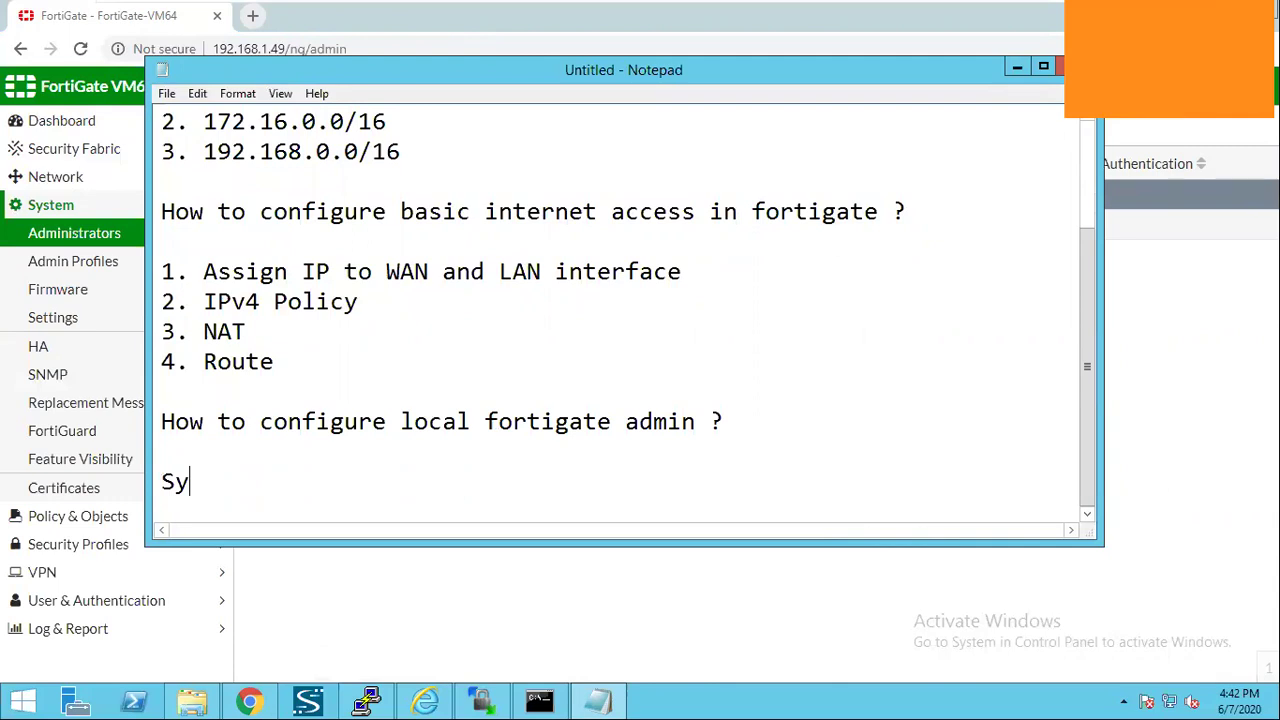
text(stem -)
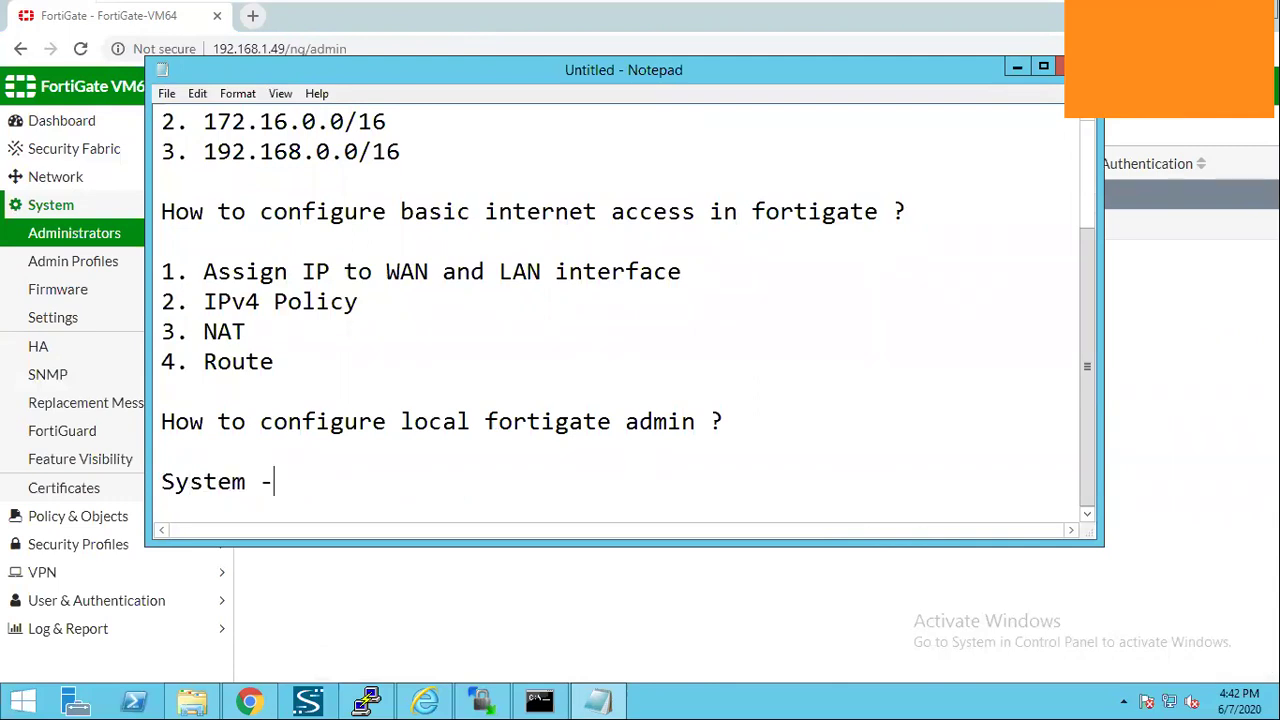
text( Administrator)
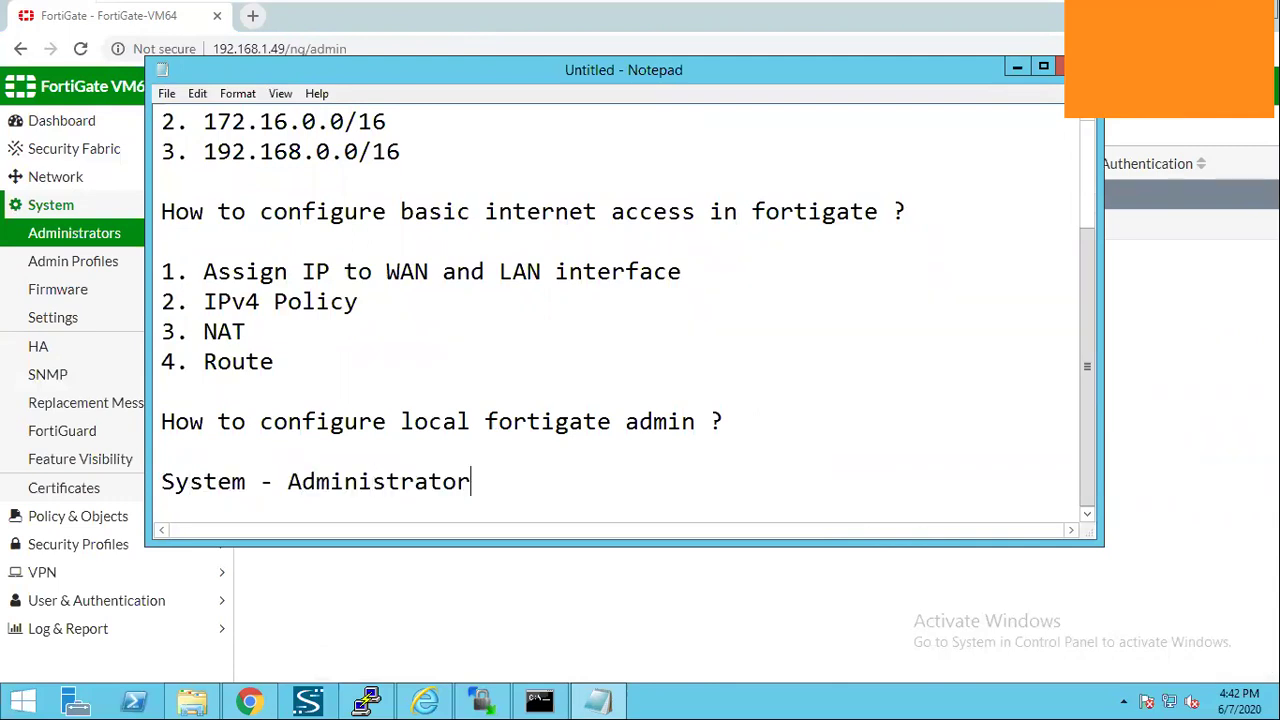
text(s)
key(Return)
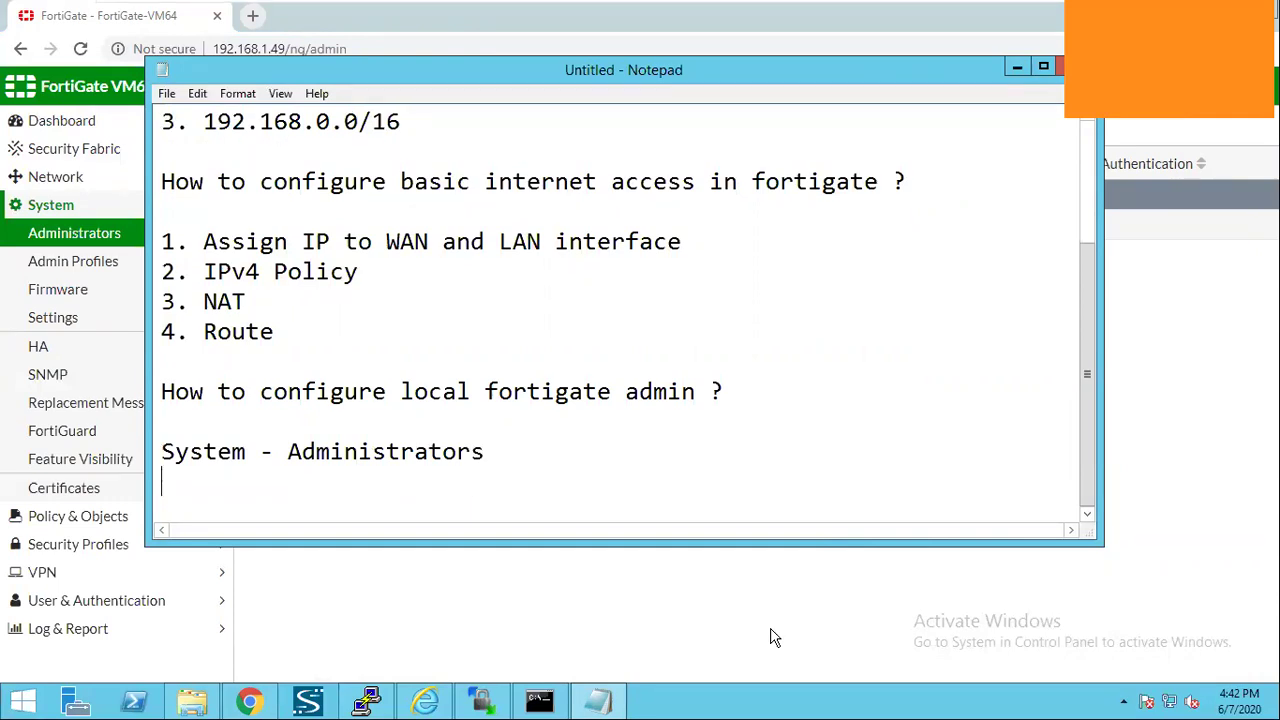
click(770, 637)
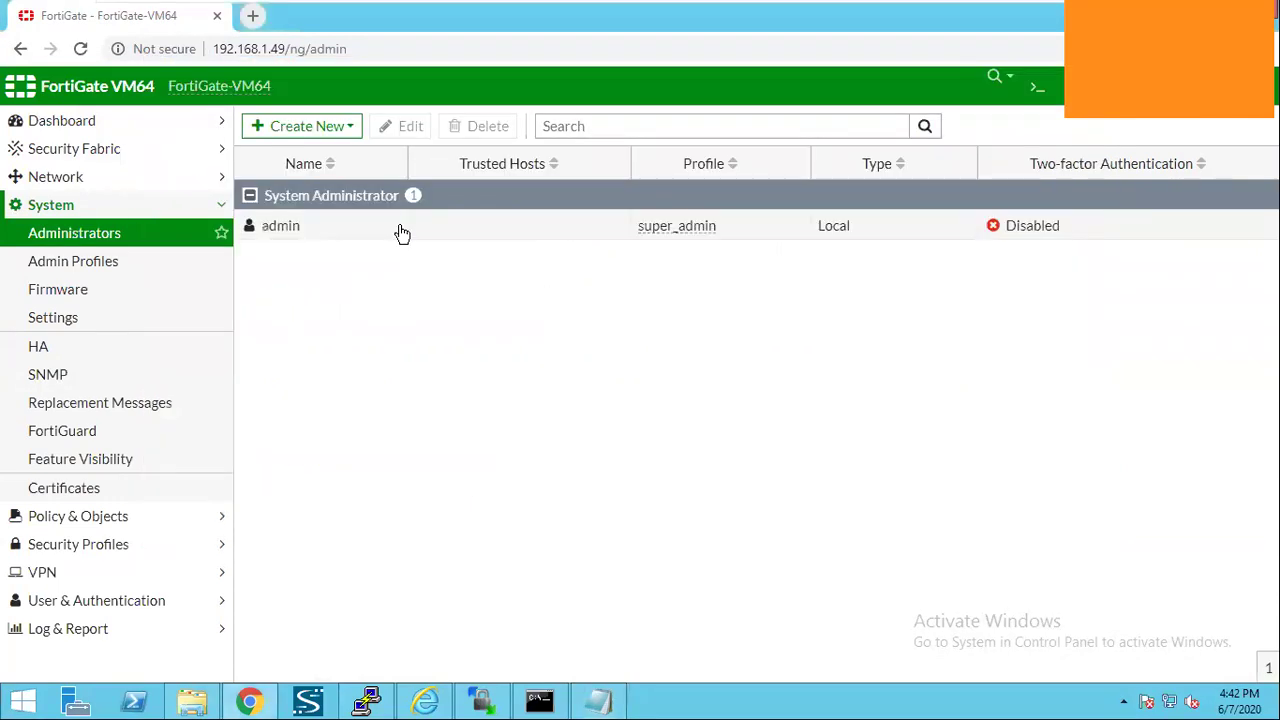
Create a local administrator with a username and password, assign super_admin, and save.
click(322, 130)
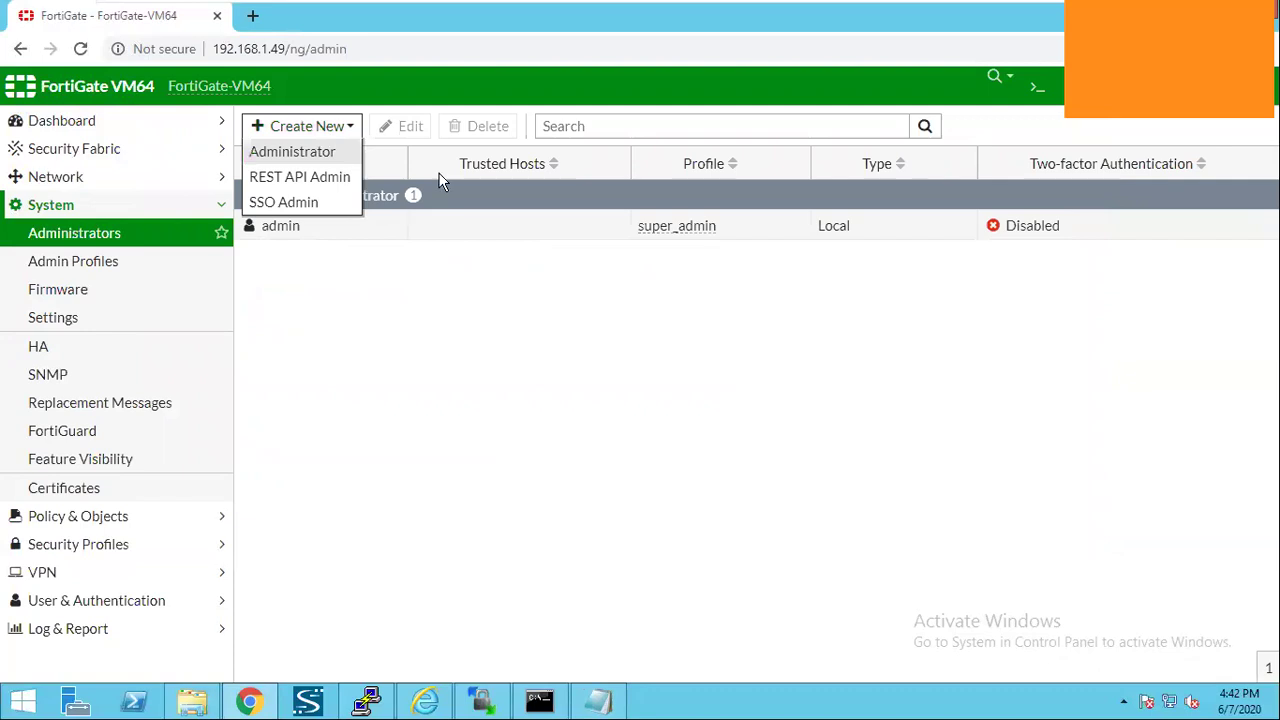
click(457, 166)
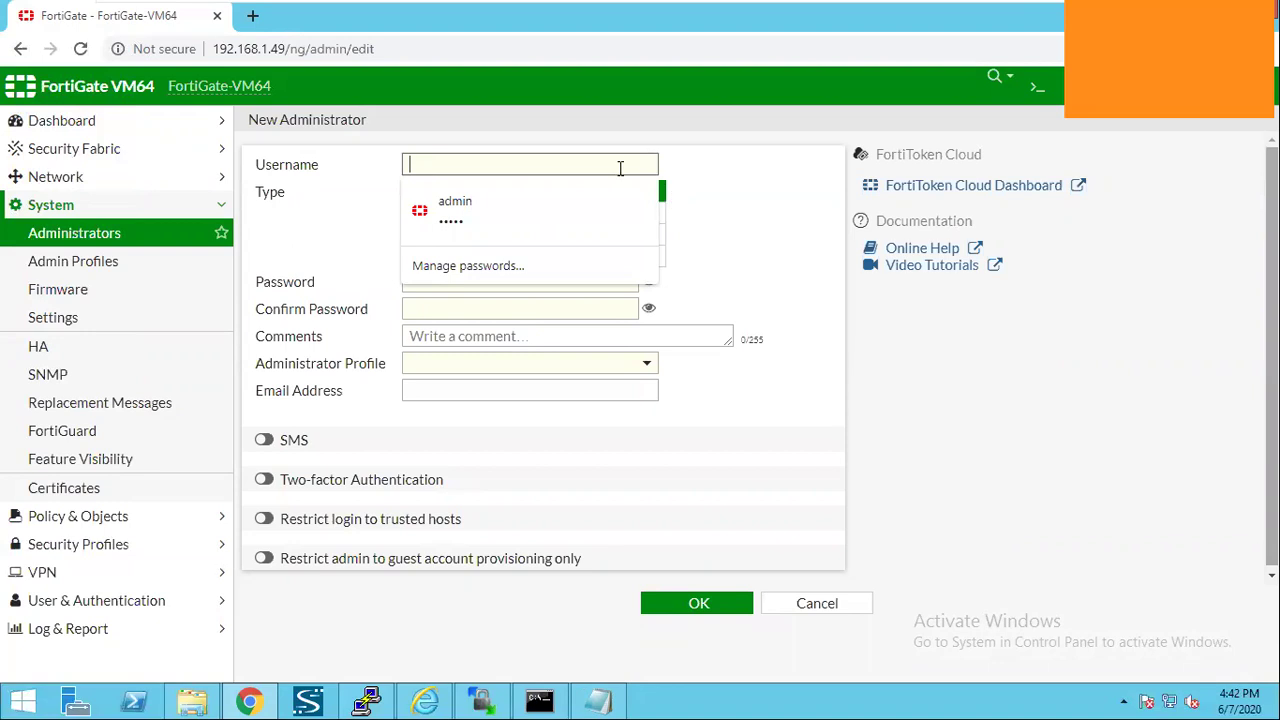
text(John)
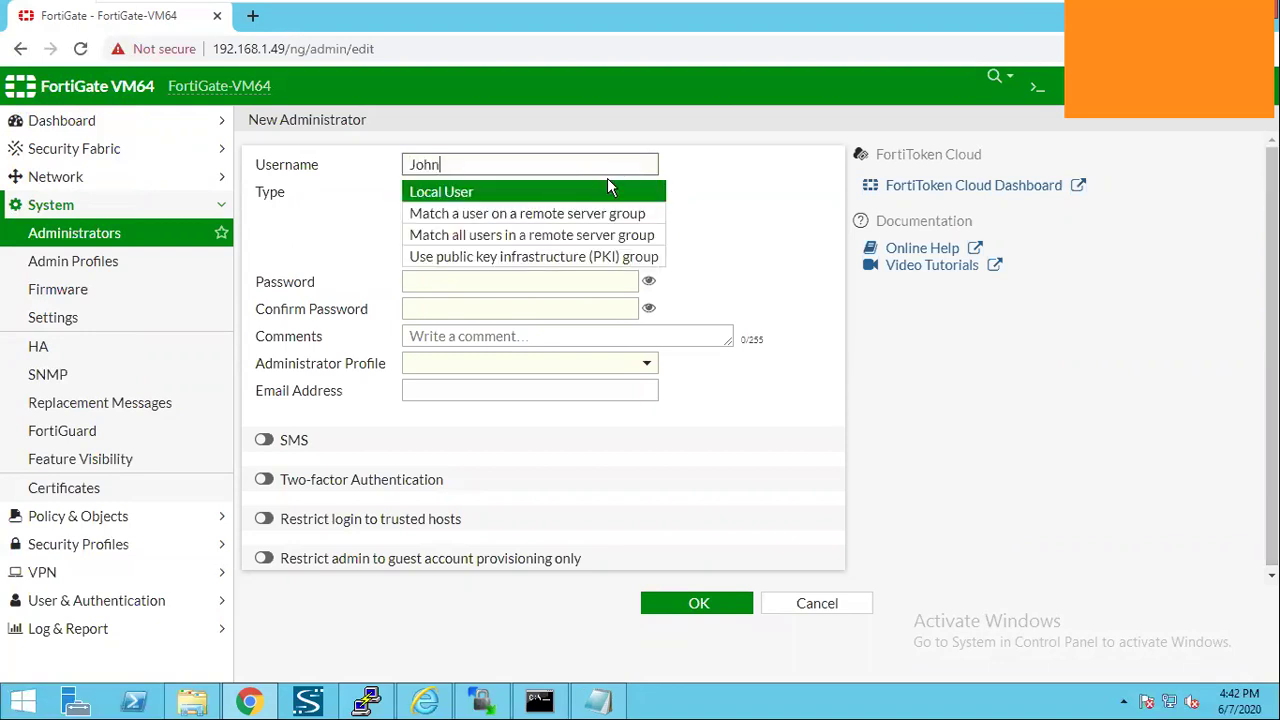
click(447, 283)
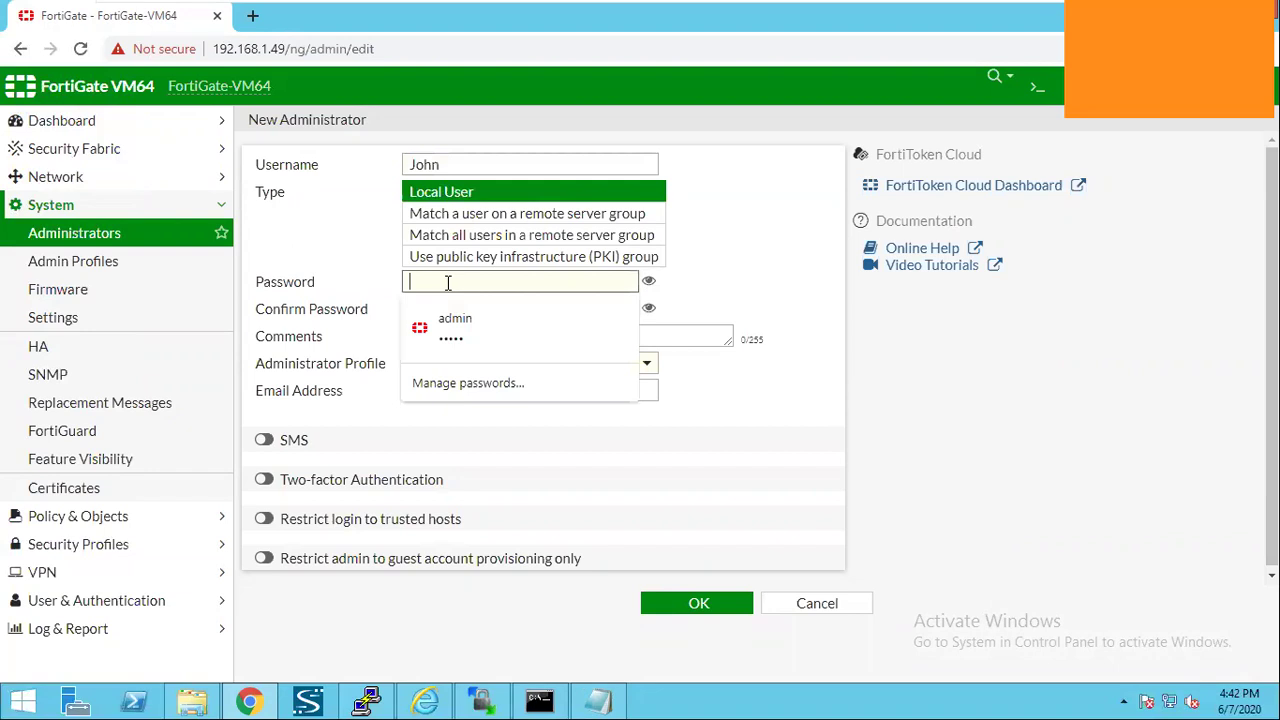
text(fortinet1)
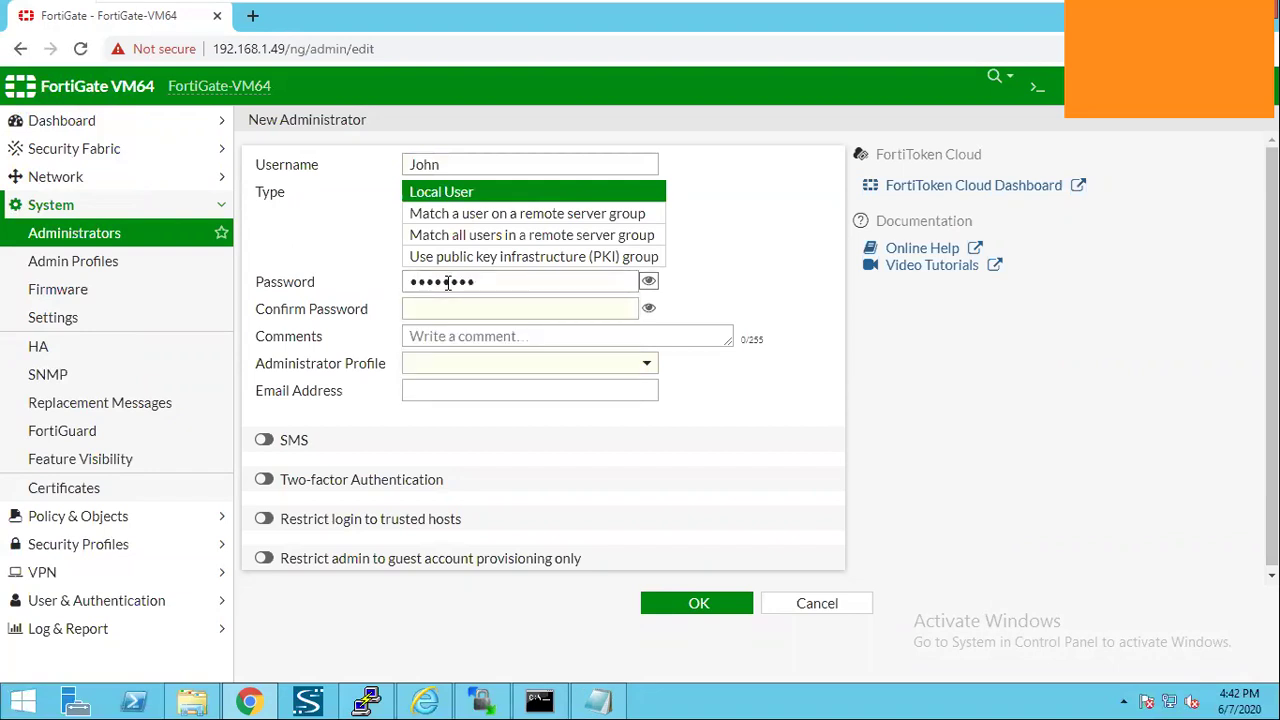
key(Tab)
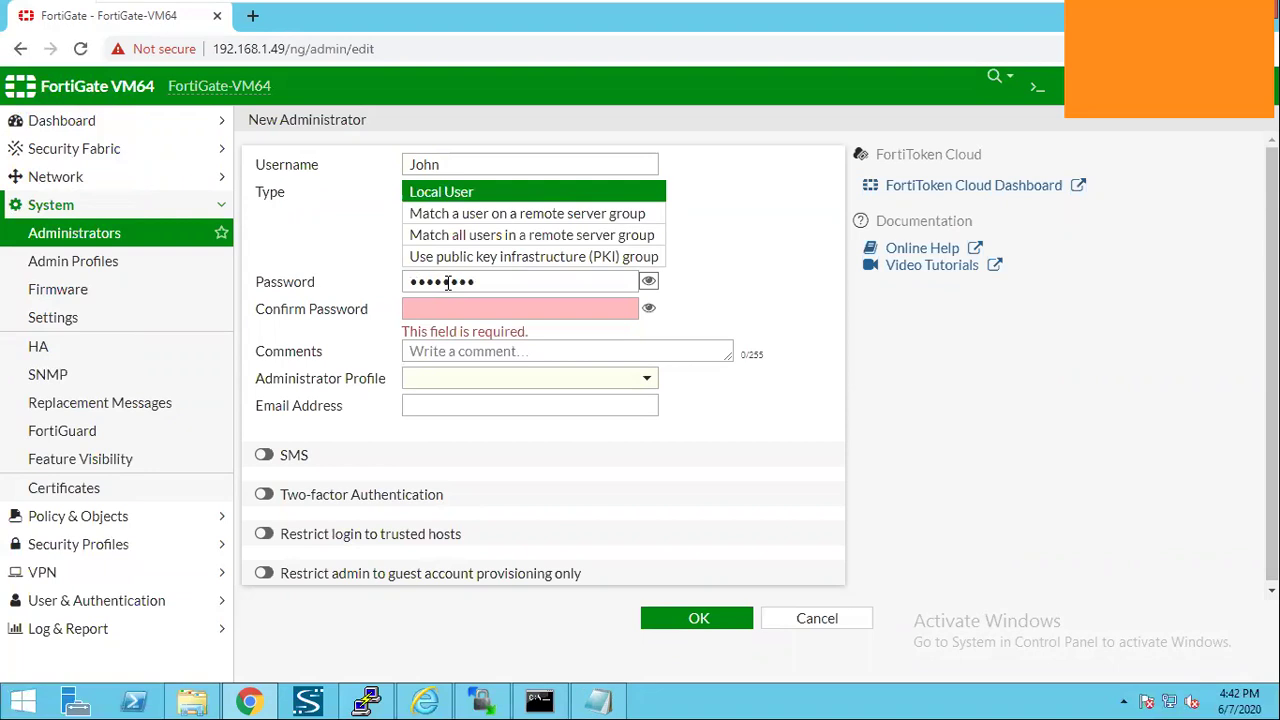
text(Fort)
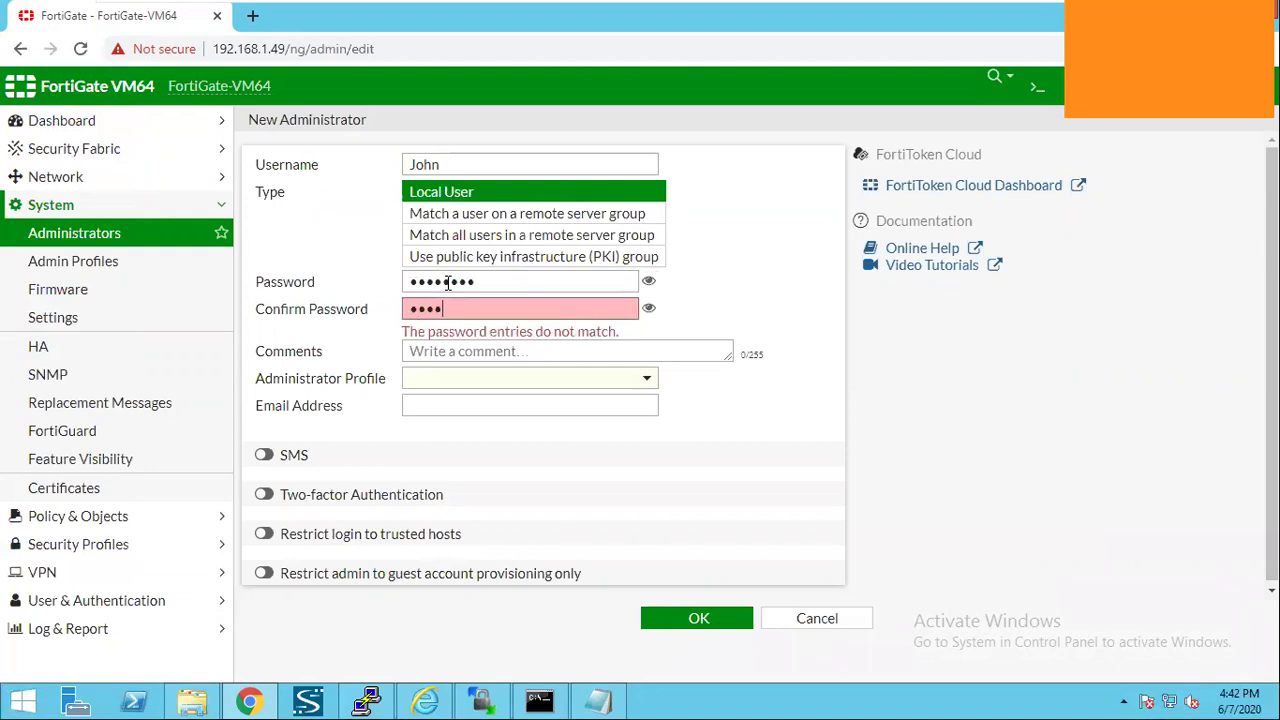
text(inet)
click(500, 370)
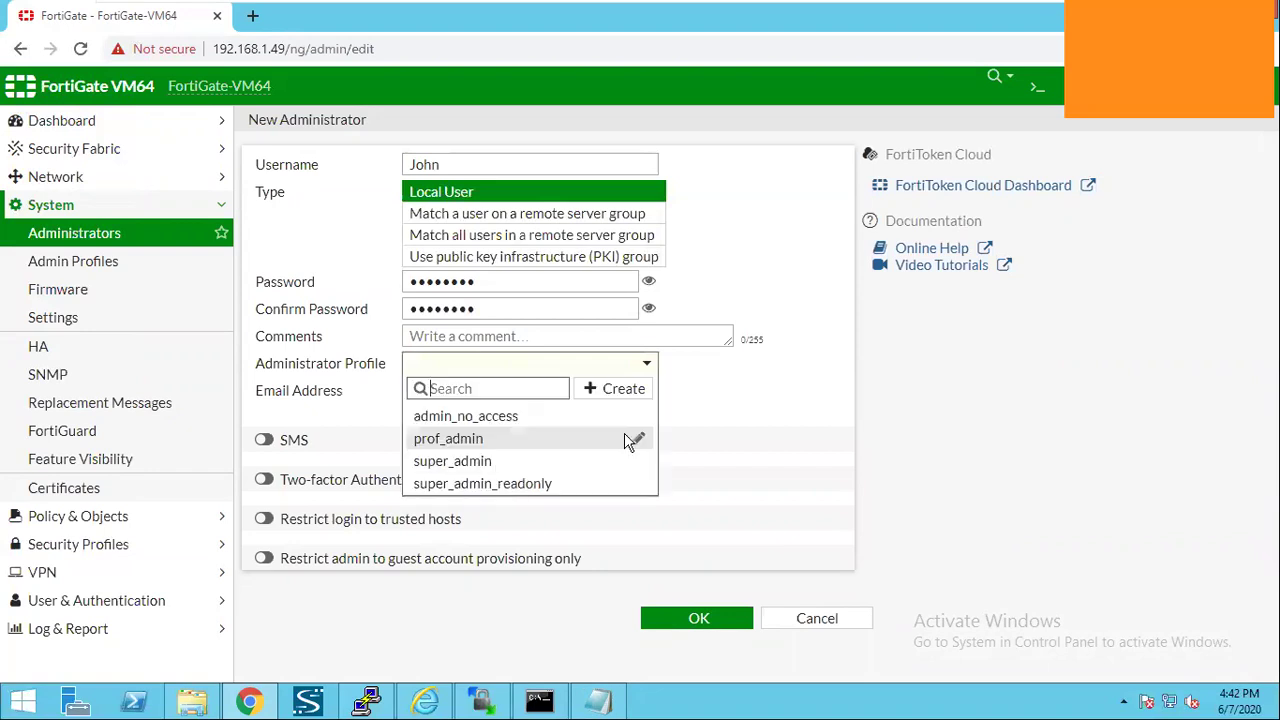
click(634, 460)
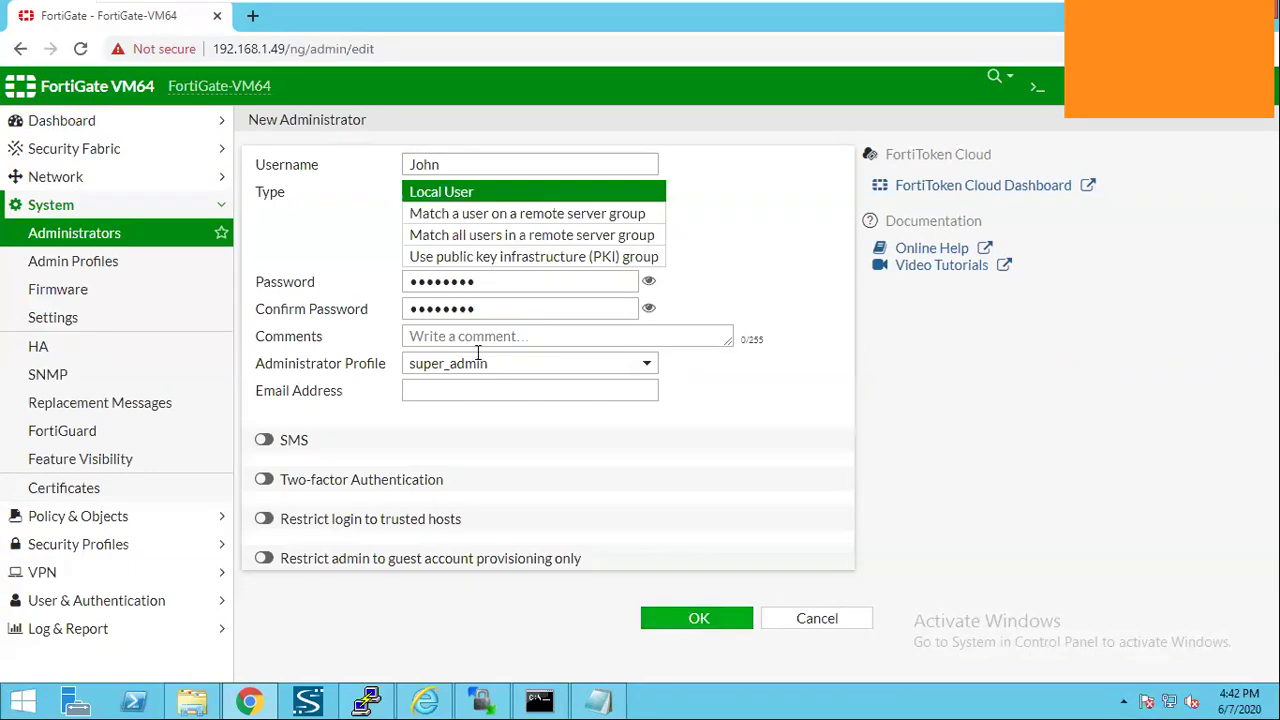
click(673, 611)
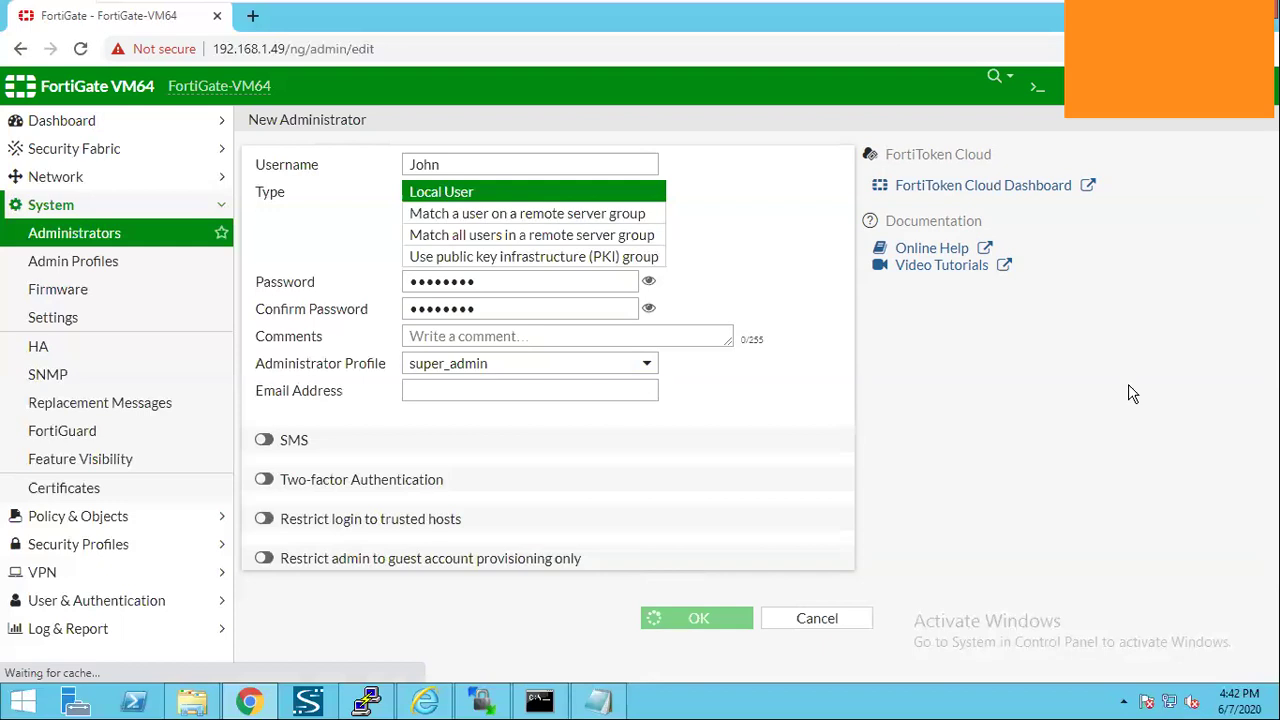
Dismiss the browser's save-password prompt and log out of the current admin session.
click(764, 414)
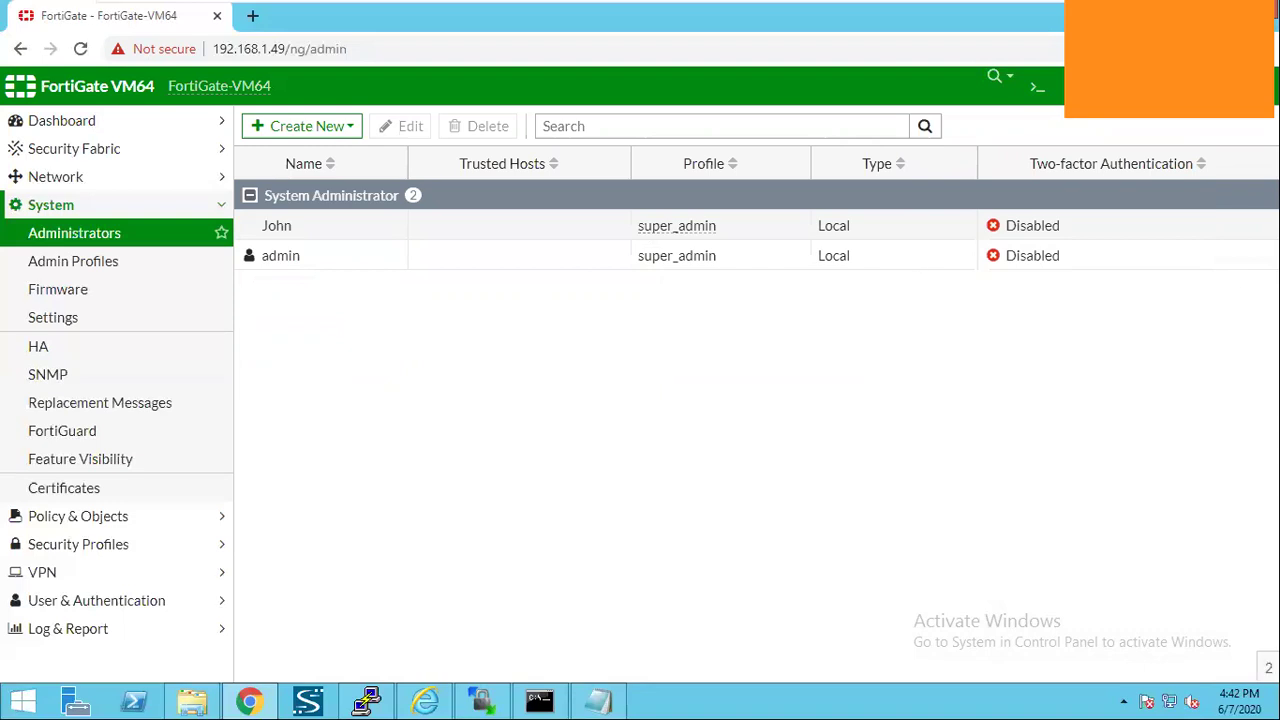
click(1238, 87)
click(1185, 264)
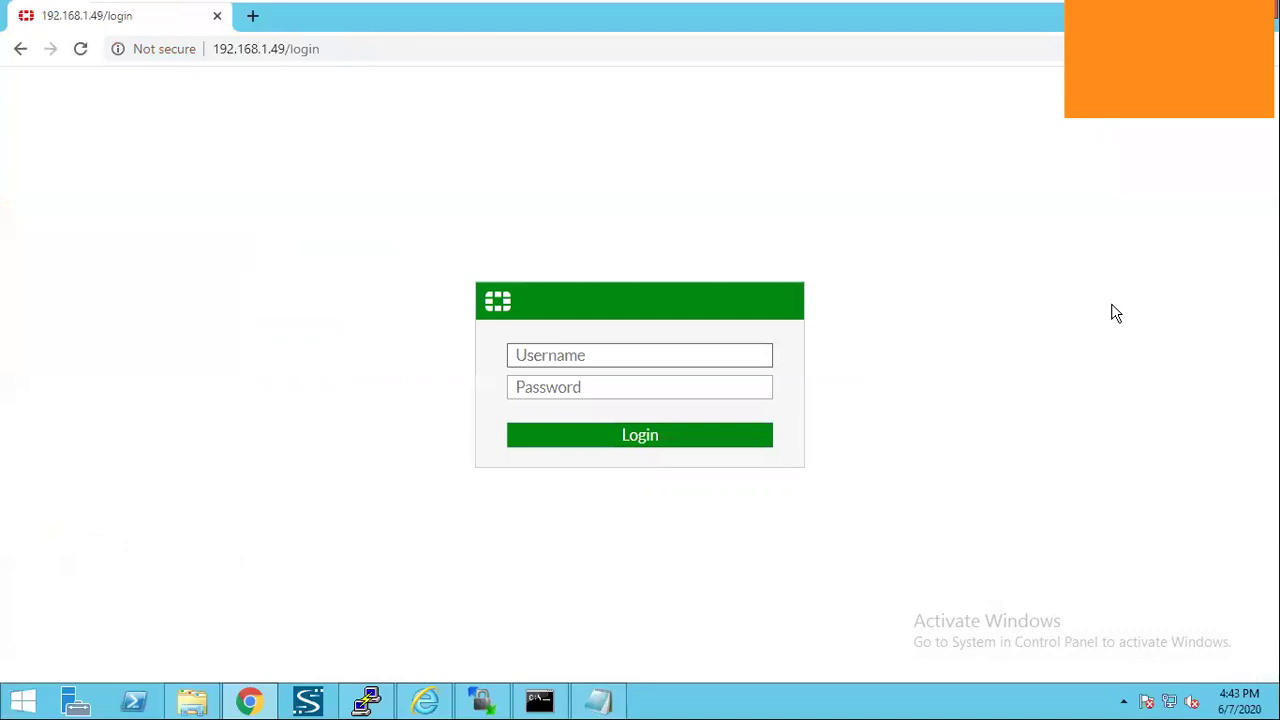
Sign in with the new administrator's username and password, which returns an authentication failure.
text(john)
key(Tab)
text(••)
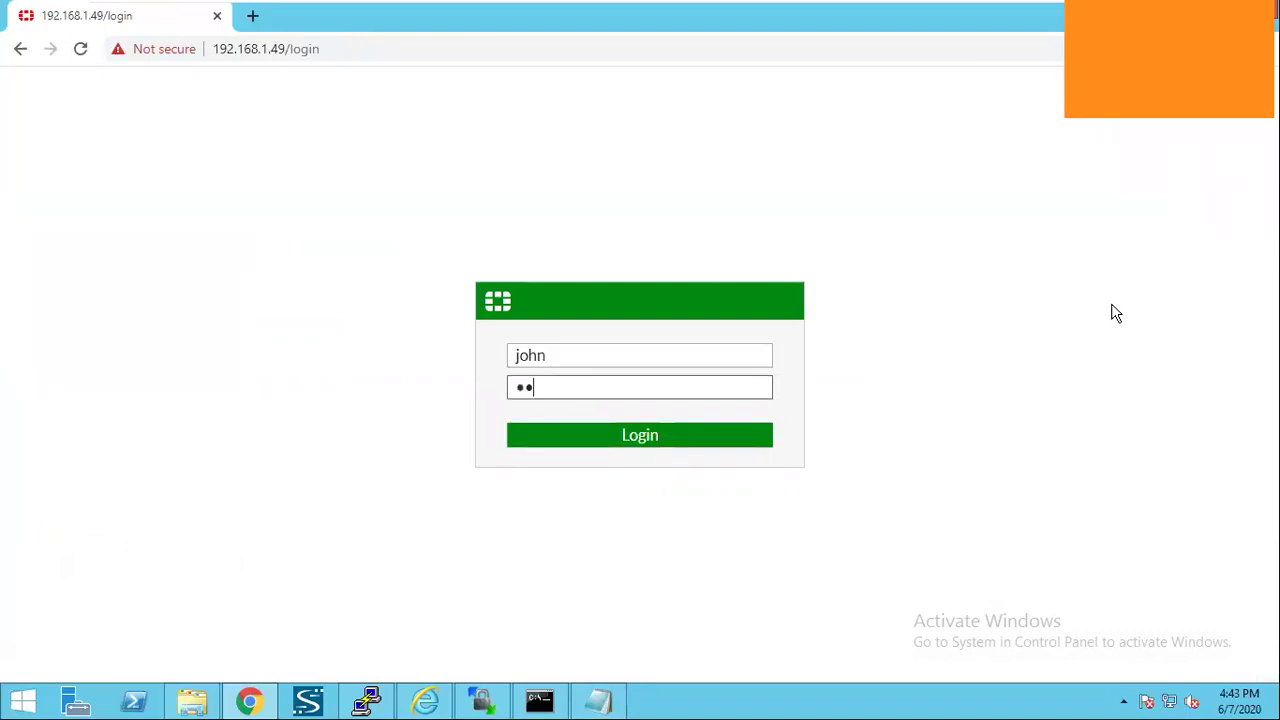
key(BackSpace)
key(BackSpace)
text(••••••)
key(Return)
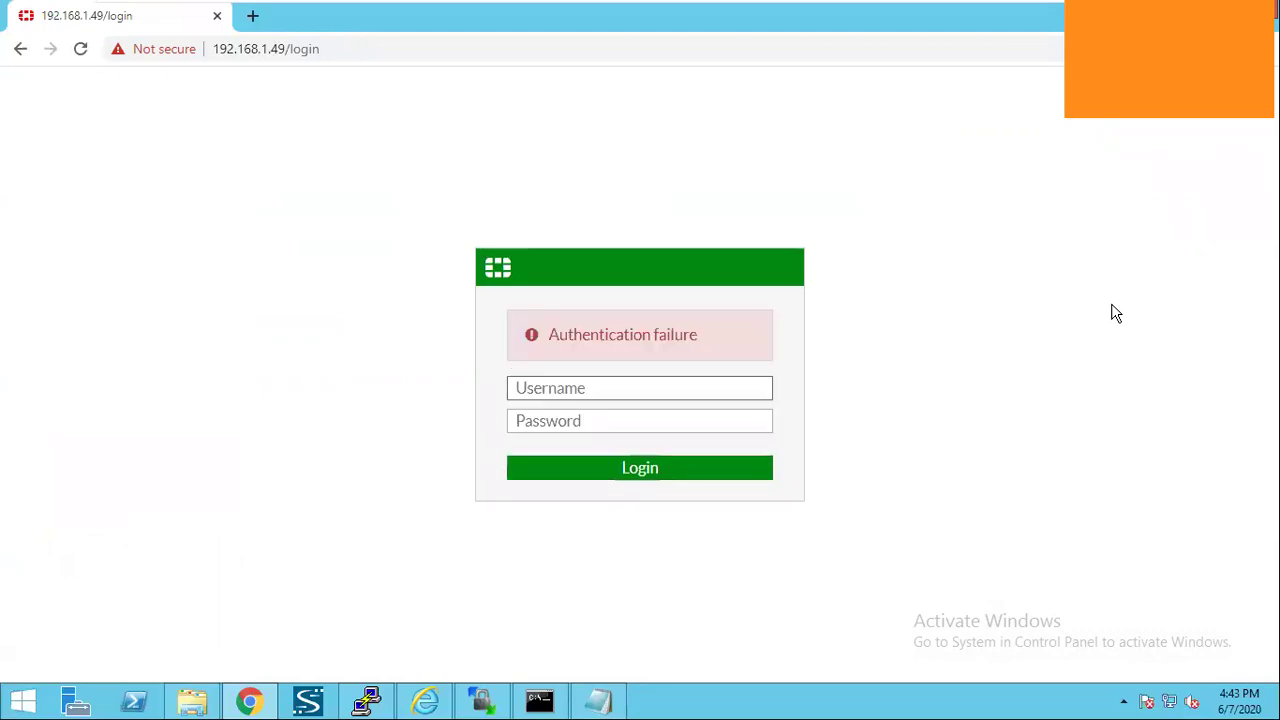
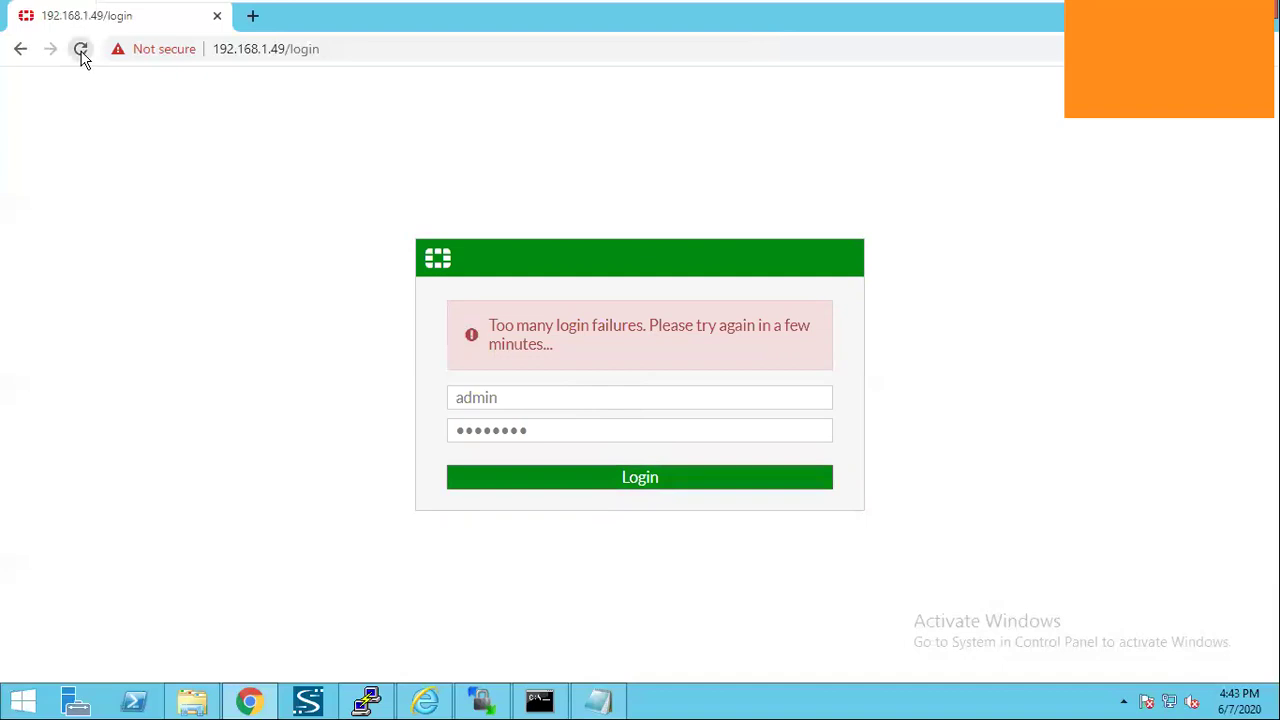
Reload the FortiGate login page to display the 'Too many login failures' lockout error.
click(81, 50)
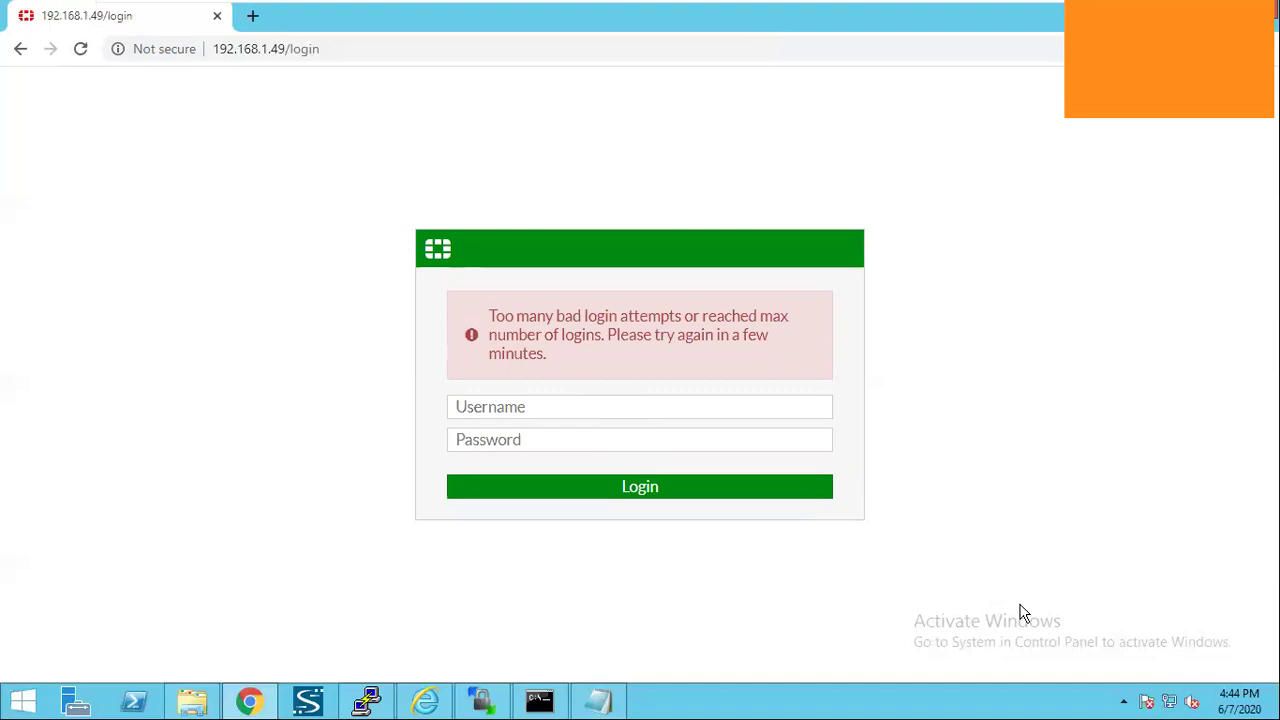
Bring the Notepad notes about configuring a local FortiGate admin to the front.
click(617, 700)
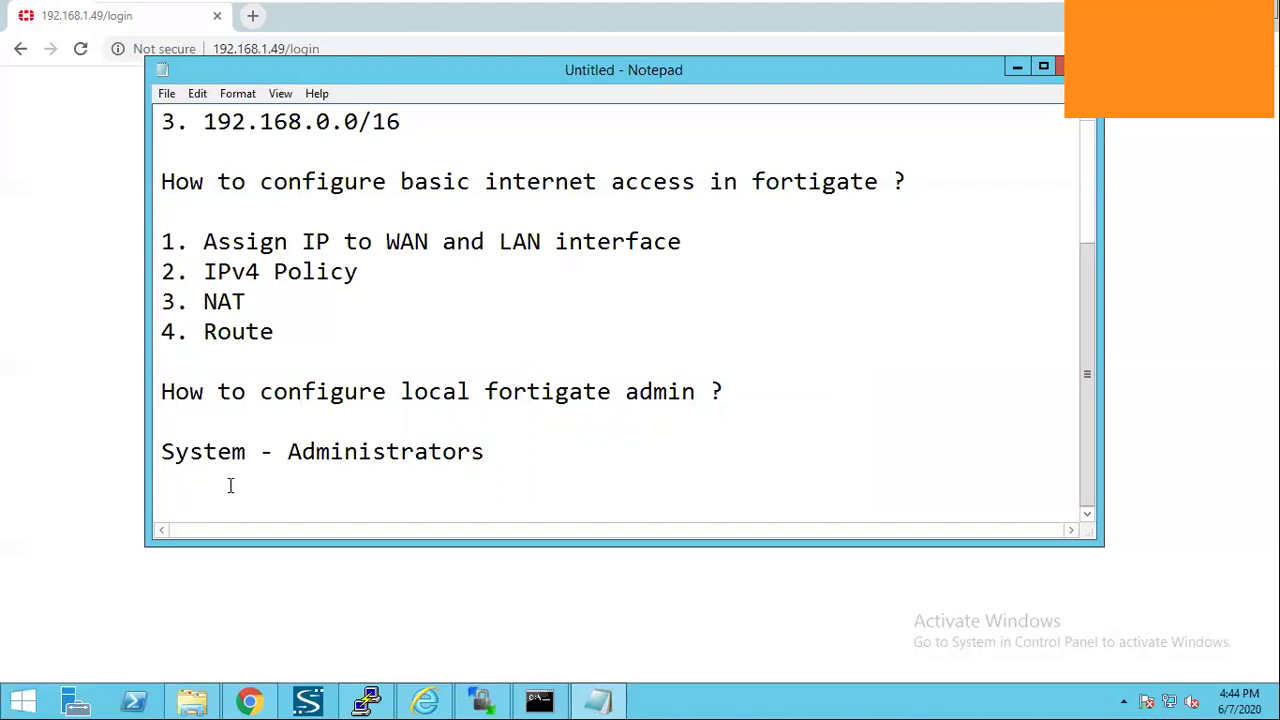
Note 'Create' under 'System - Administrators', then minimize Notepad to show the lockout login page.
text(Co)
key(BackSpace)
text(reate)
key(Return)
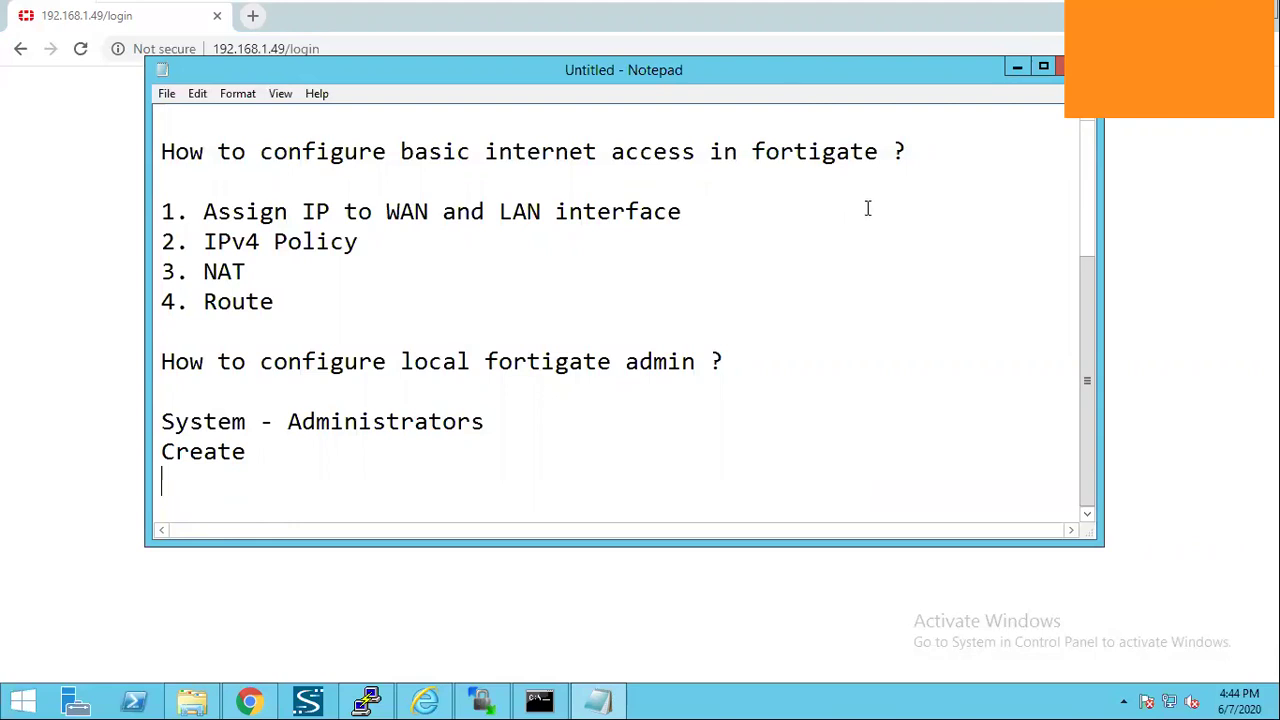
scroll(1018, 72, up, 3)
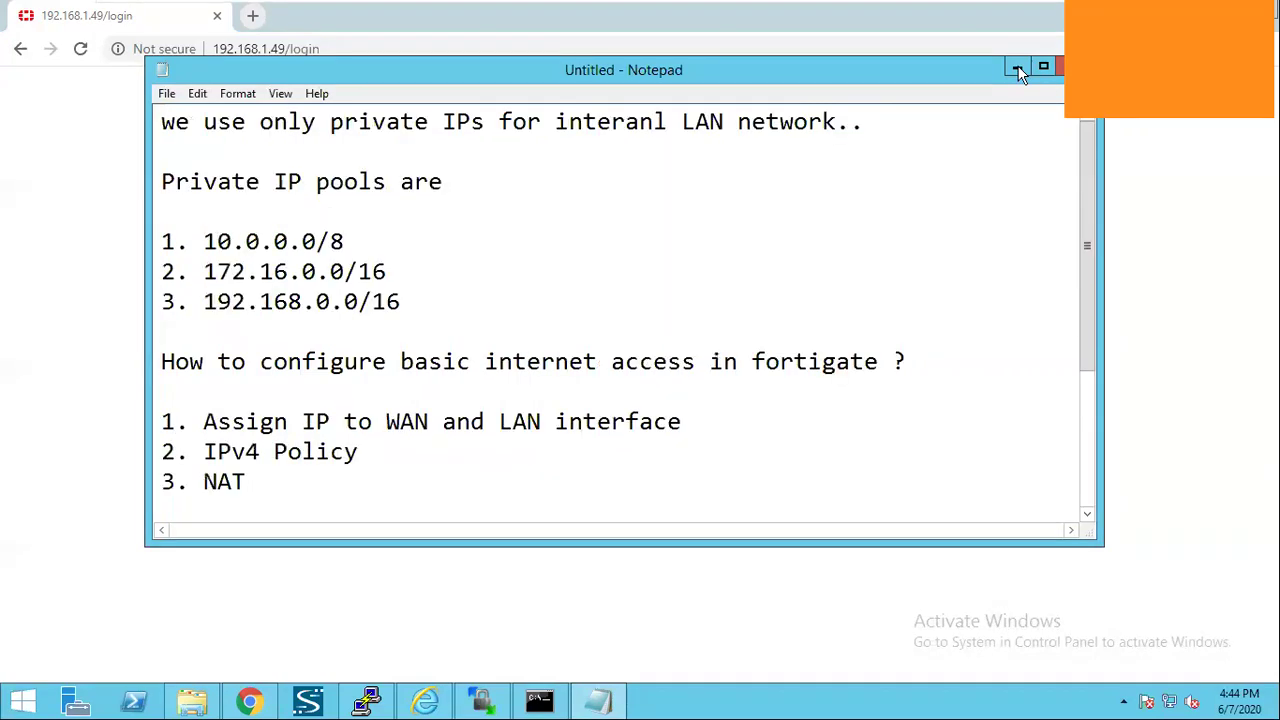
click(1018, 72)
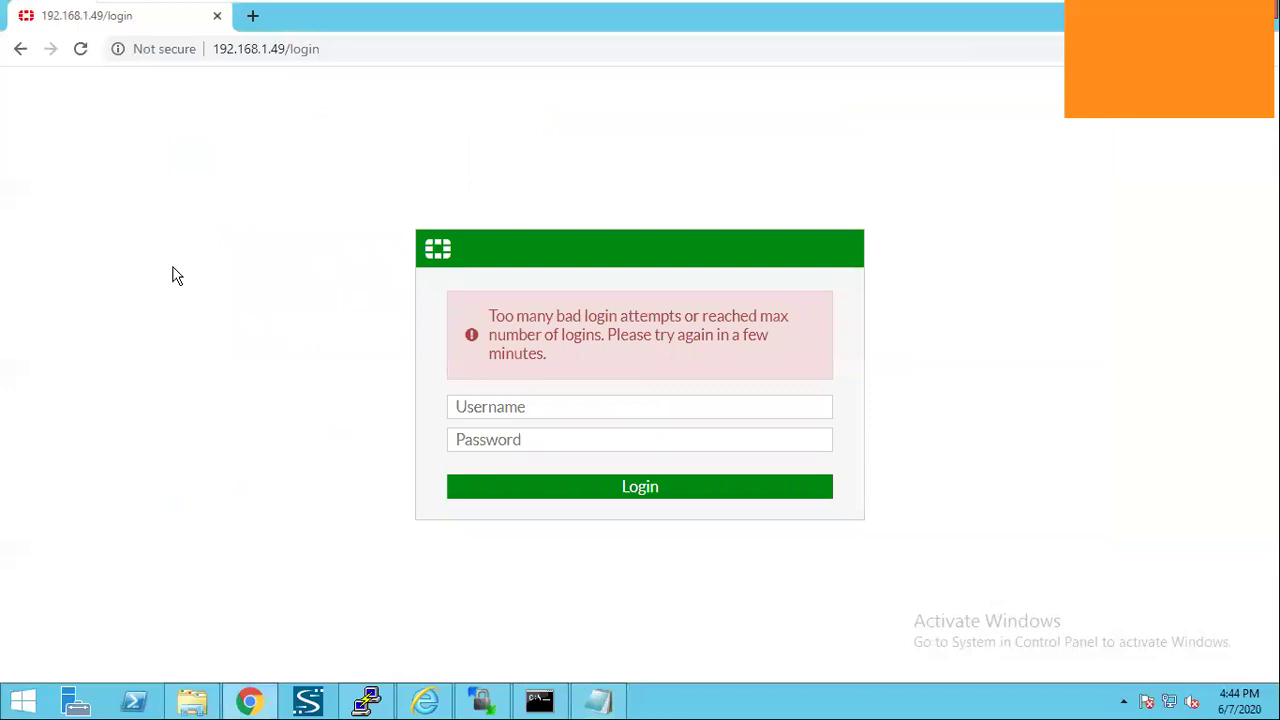